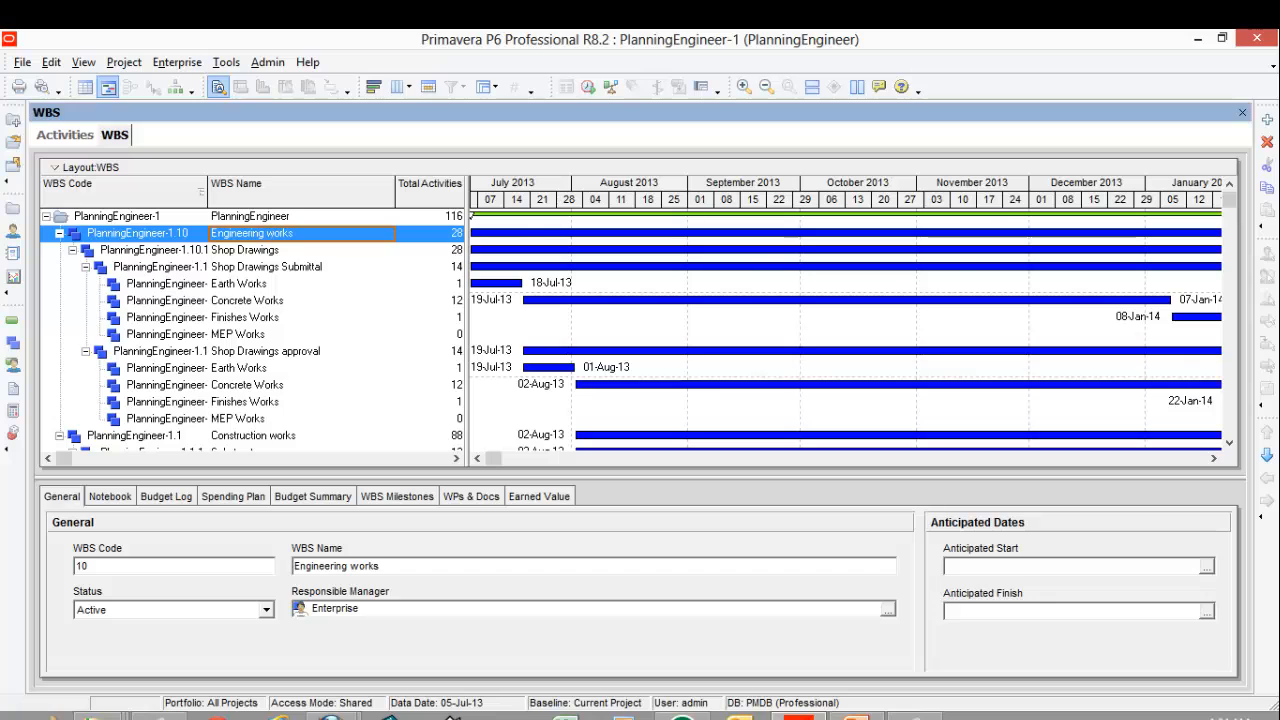
# Step: Add a WBS element named "Materilas" directly under Engineering works
pyautogui.click(1267, 118)
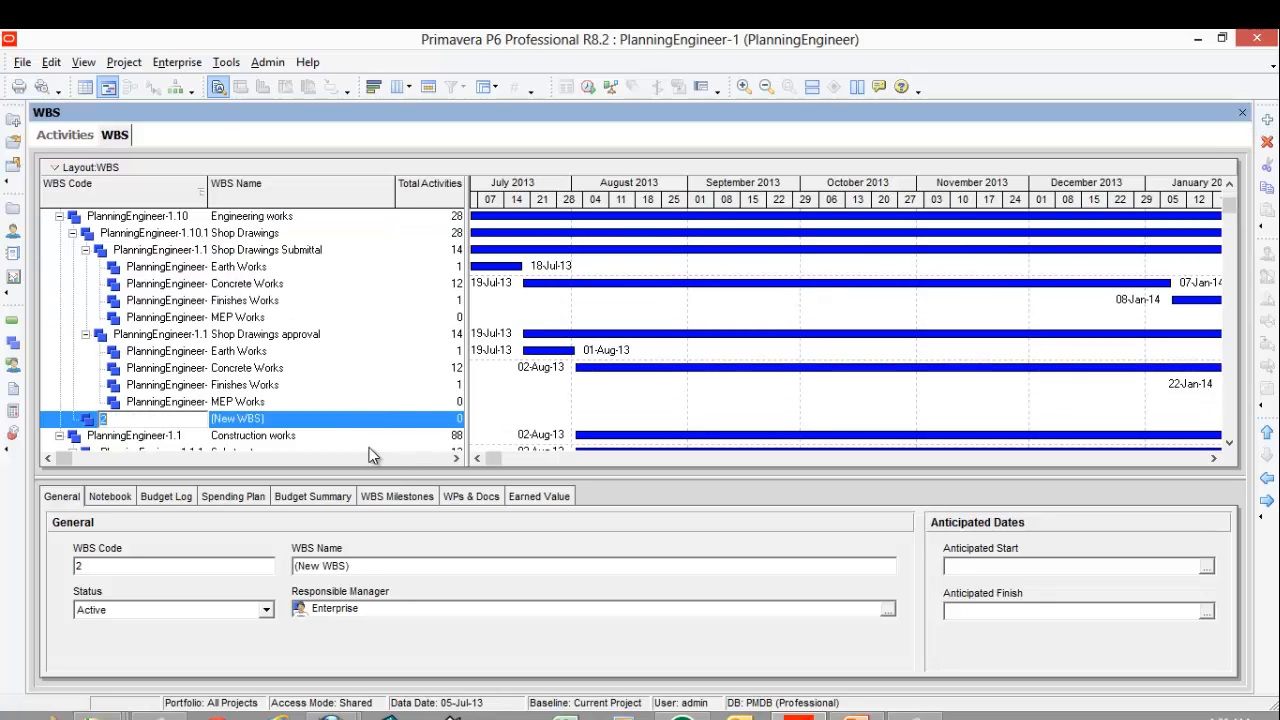
pyautogui.click(307, 418)
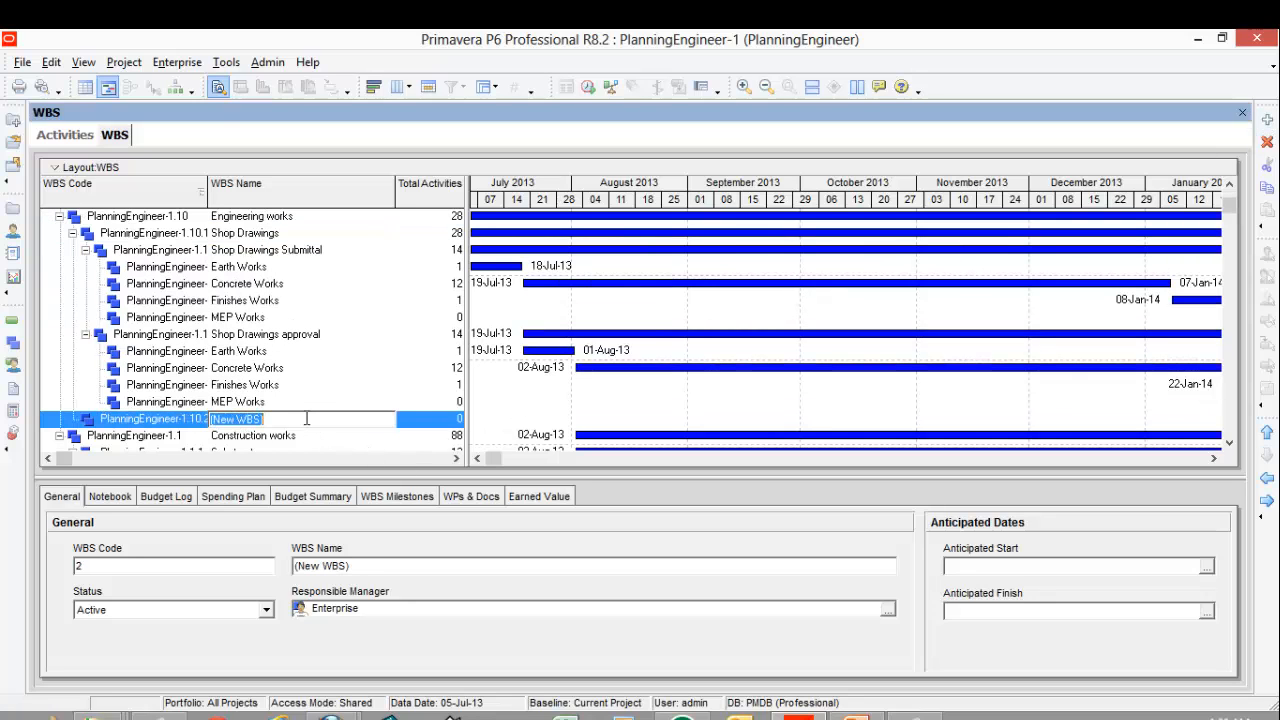
pyautogui.write('Materials')
pyautogui.click(258, 405)
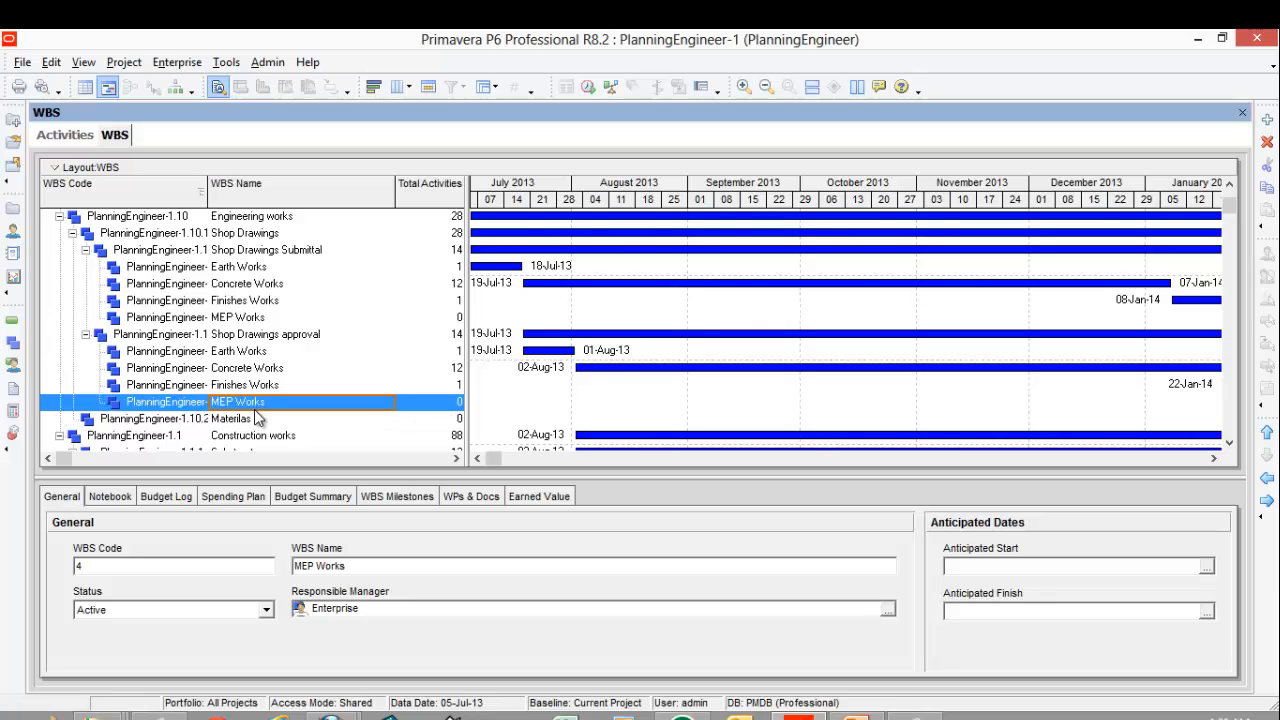
# Step: Add a child WBS element named "Materials submittals" under Materilas
pyautogui.click(249, 417)
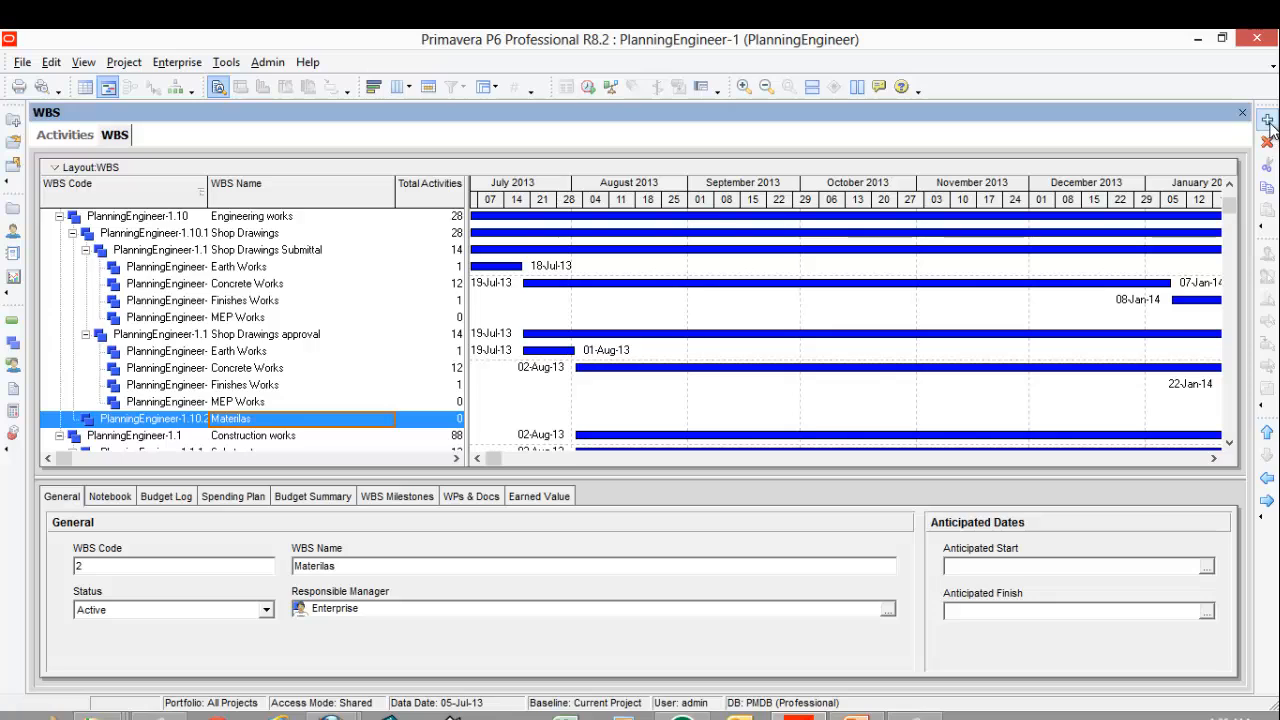
pyautogui.click(1267, 119)
pyautogui.click(295, 422)
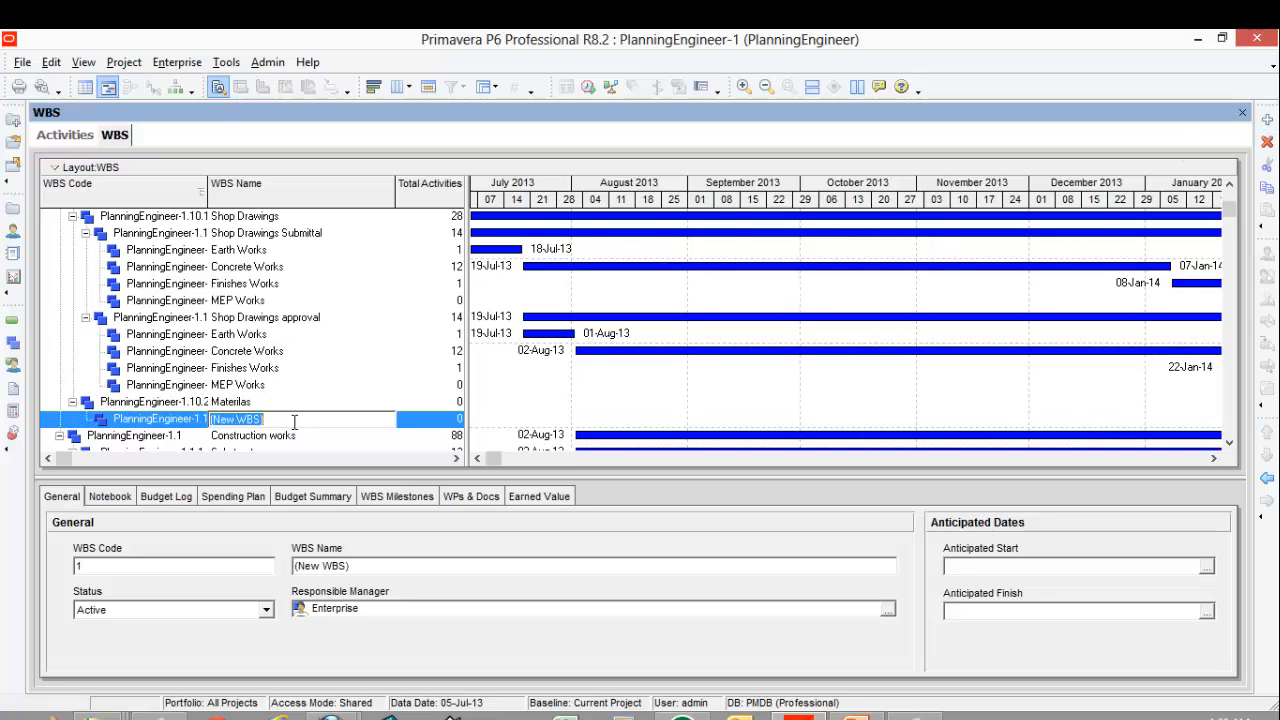
pyautogui.write('Materials submittals')
pyautogui.press('Return')
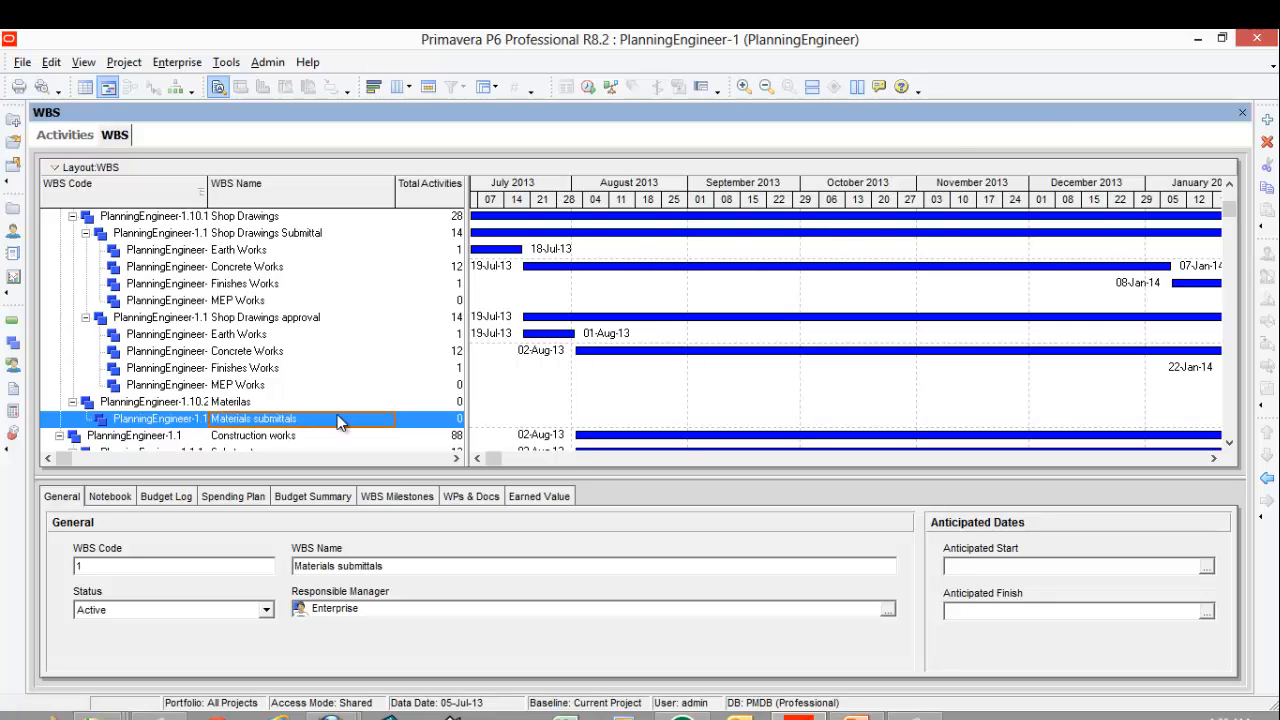
# Step: Add a WBS element named "Materials approvals" under Materilas, at the same level as Materials submittals
pyautogui.click(1267, 119)
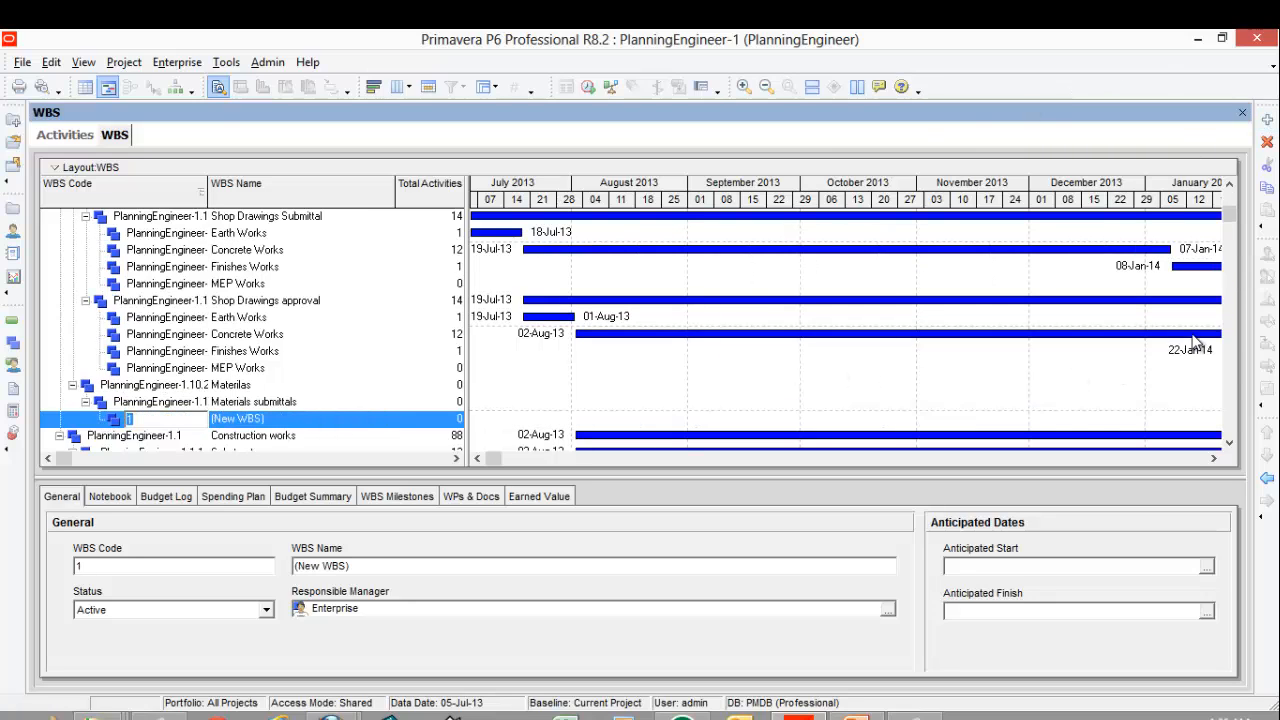
pyautogui.write('2')
pyautogui.press('Return')
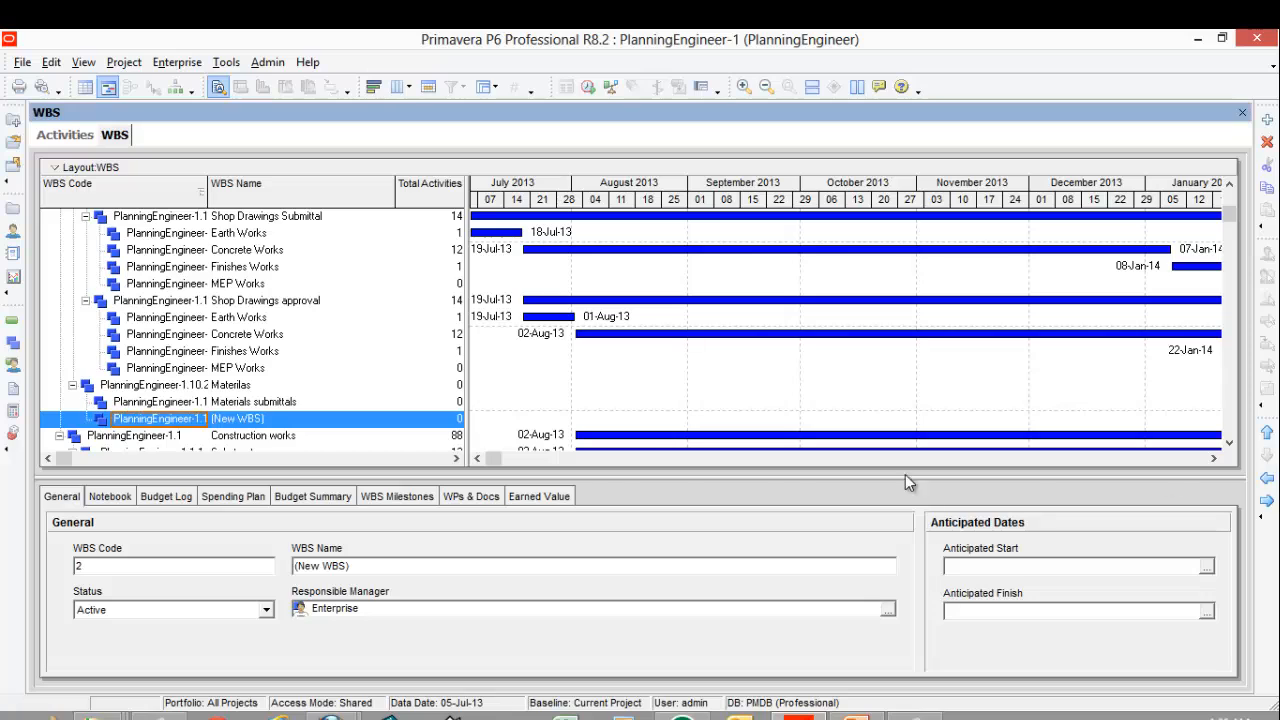
pyautogui.click(296, 419)
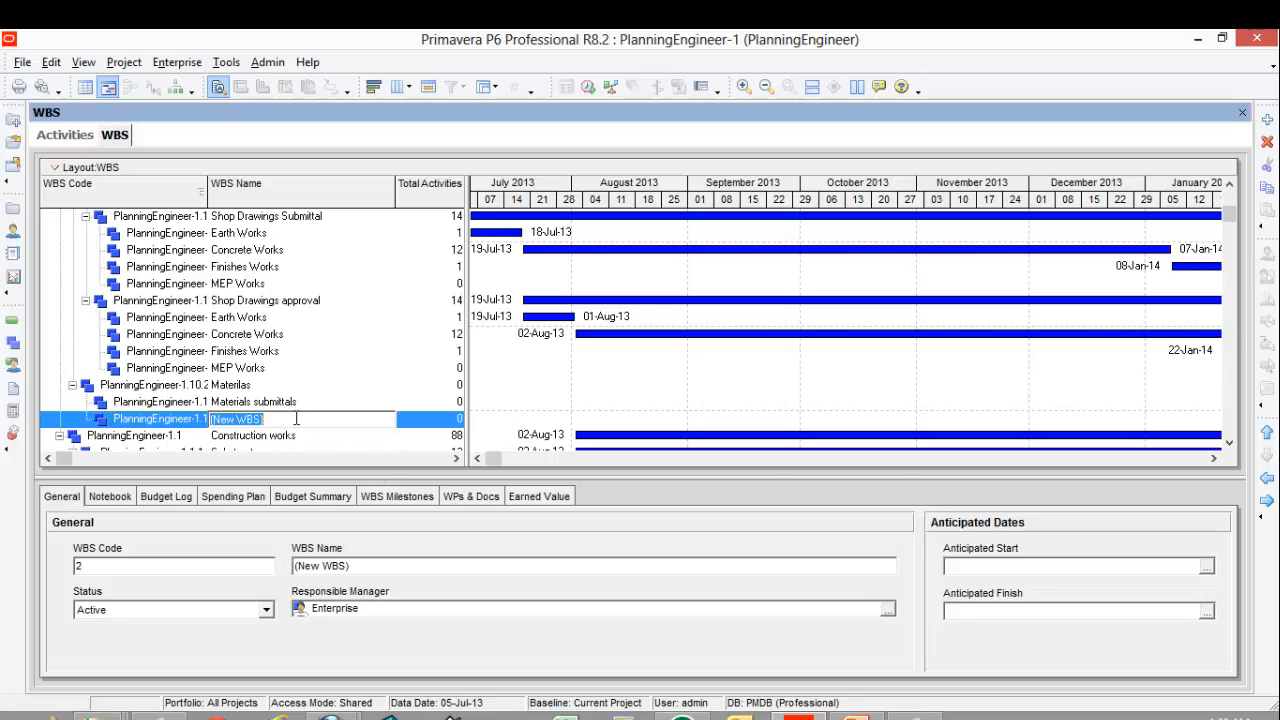
pyautogui.write('Materials approvals')
pyautogui.press('Return')
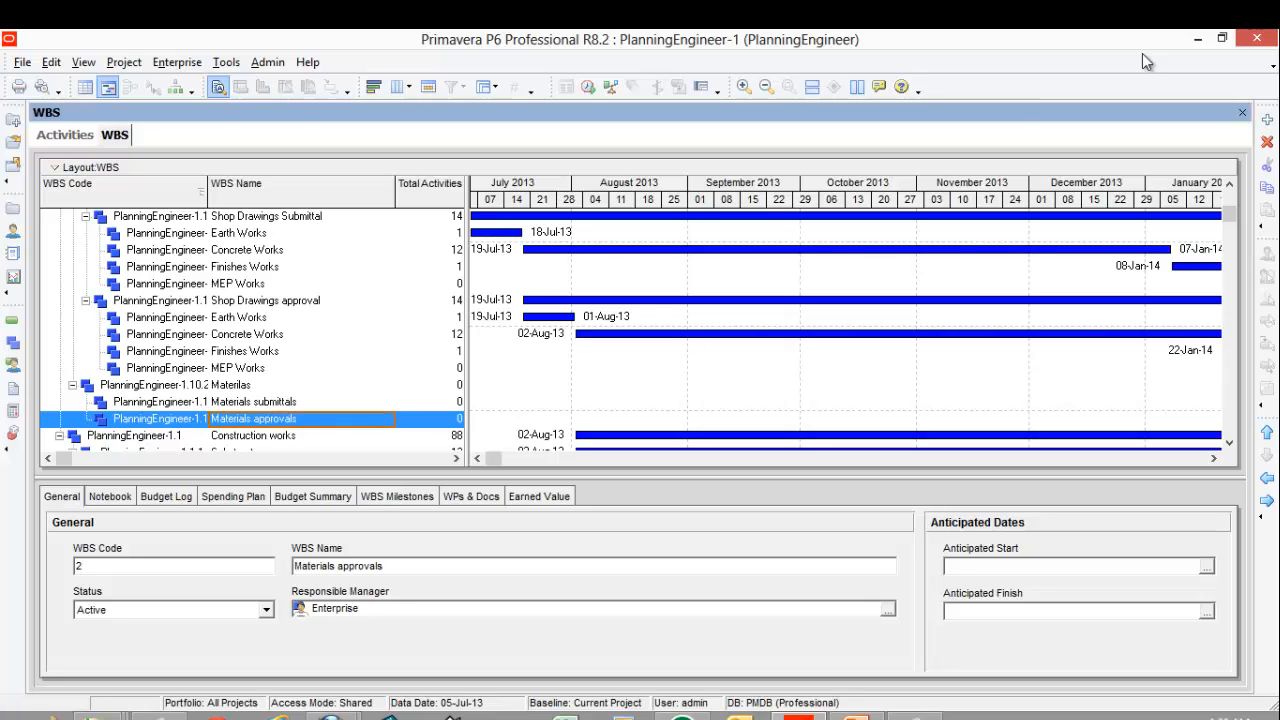
# Step: Add a WBS element named "Materials Procurement / fabrication" at the same level as Materials approvals
pyautogui.click(1267, 119)
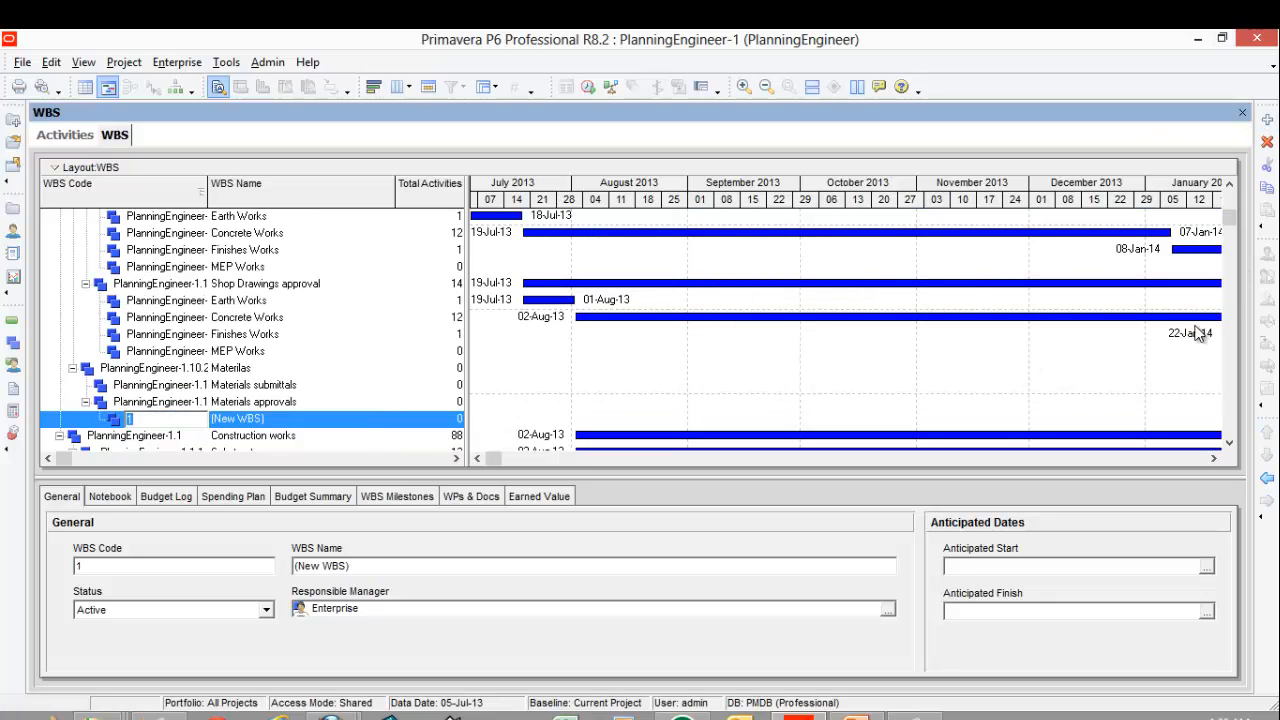
pyautogui.click(1267, 478)
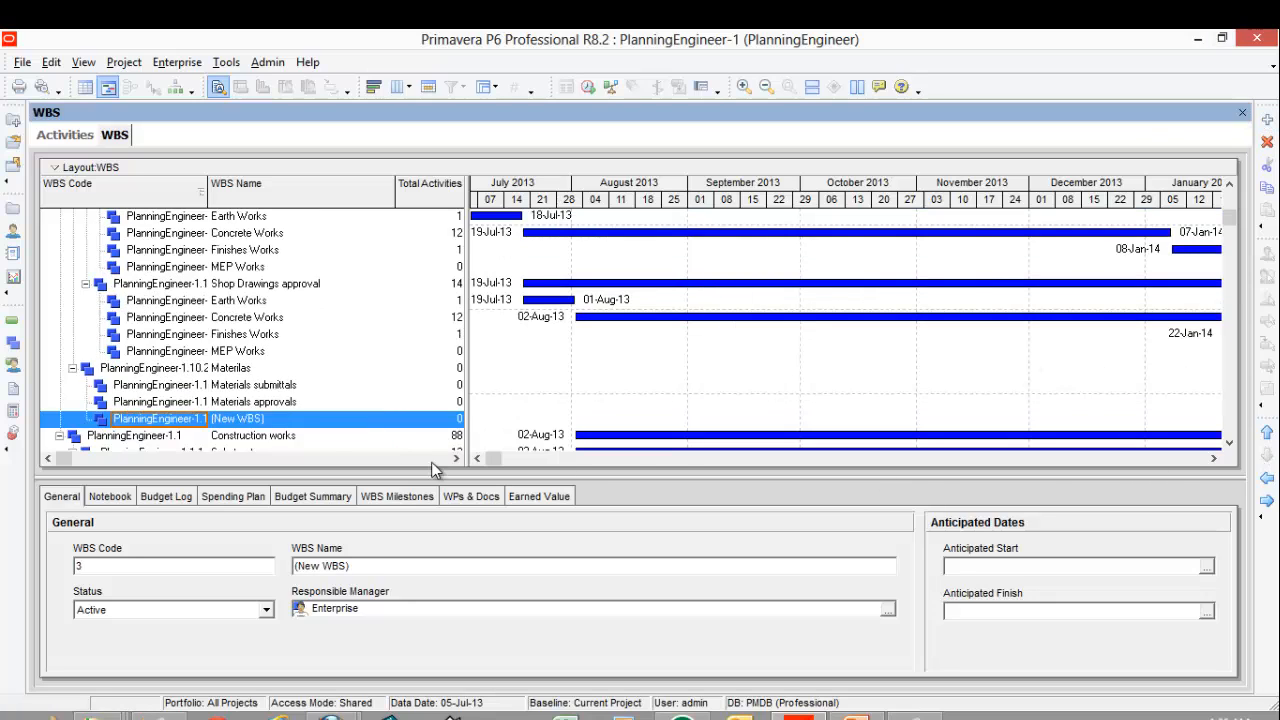
pyautogui.click(299, 423)
pyautogui.write('Mate')
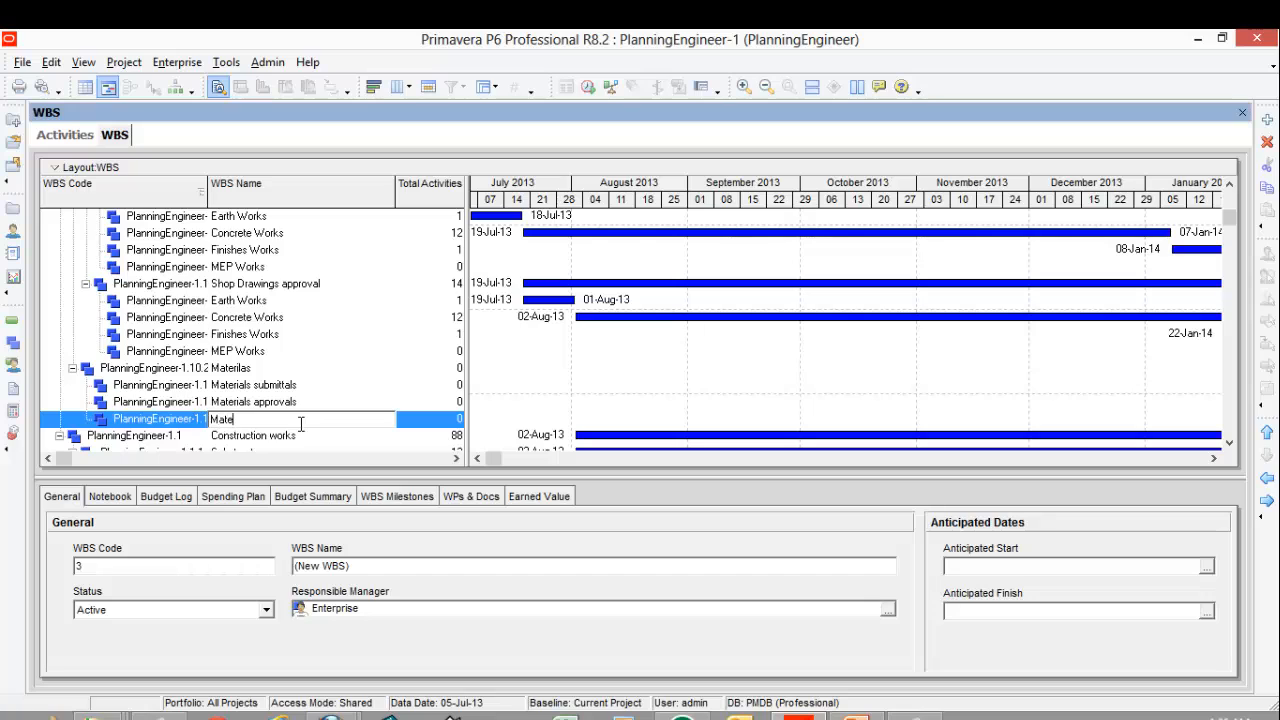
pyautogui.write('rials Procurement / fabrication')
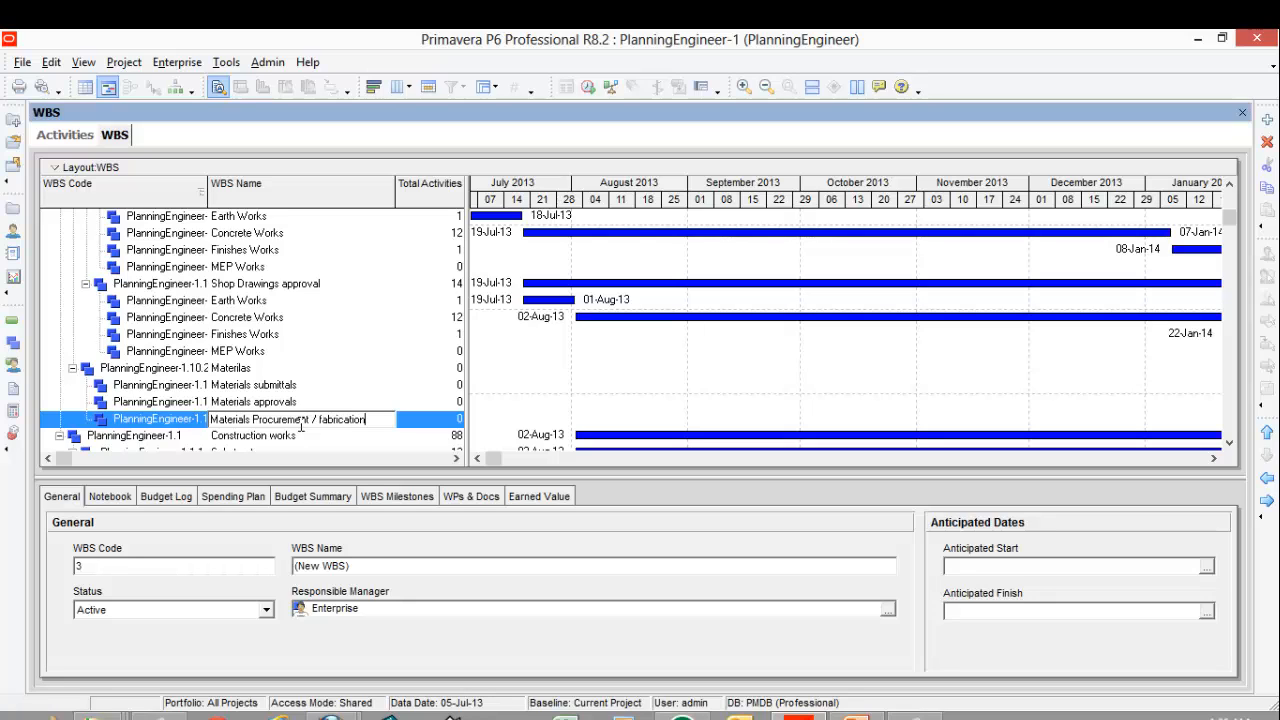
# Step: Add a WBS element named "Materials delivery to the site" at the same level as Materials Procurement / fabrication
pyautogui.click(1267, 120)
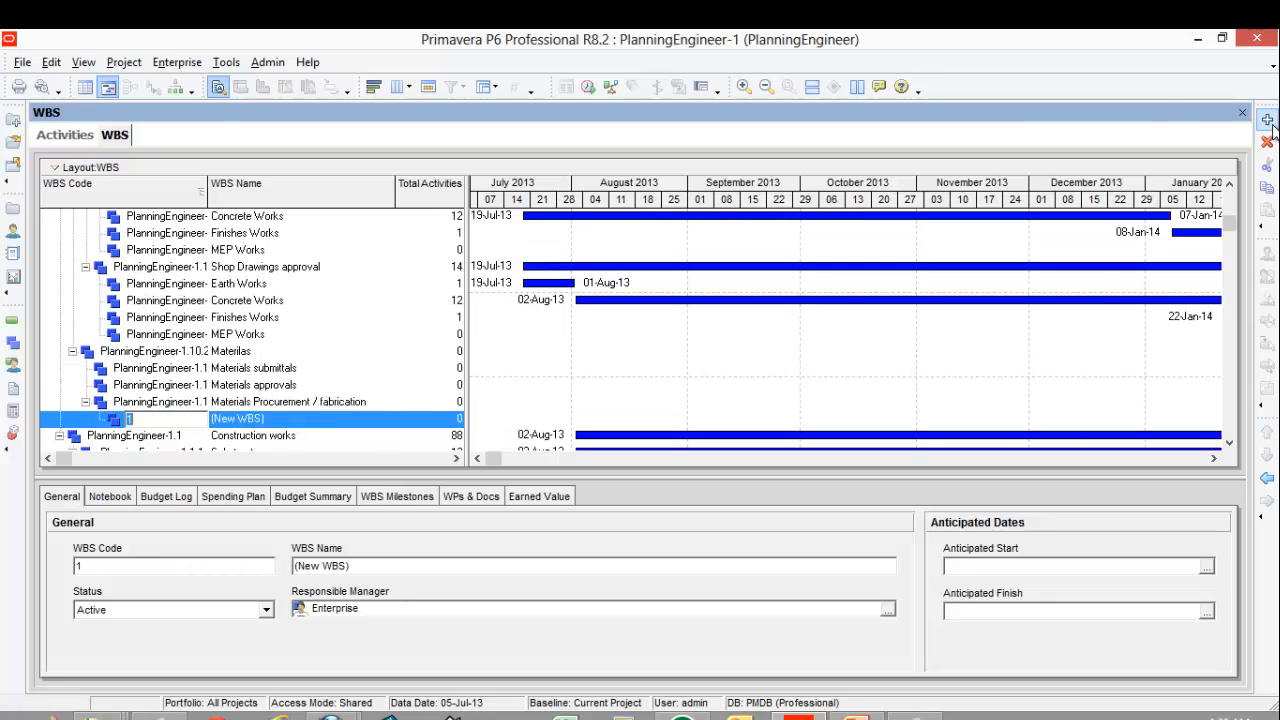
pyautogui.click(1267, 480)
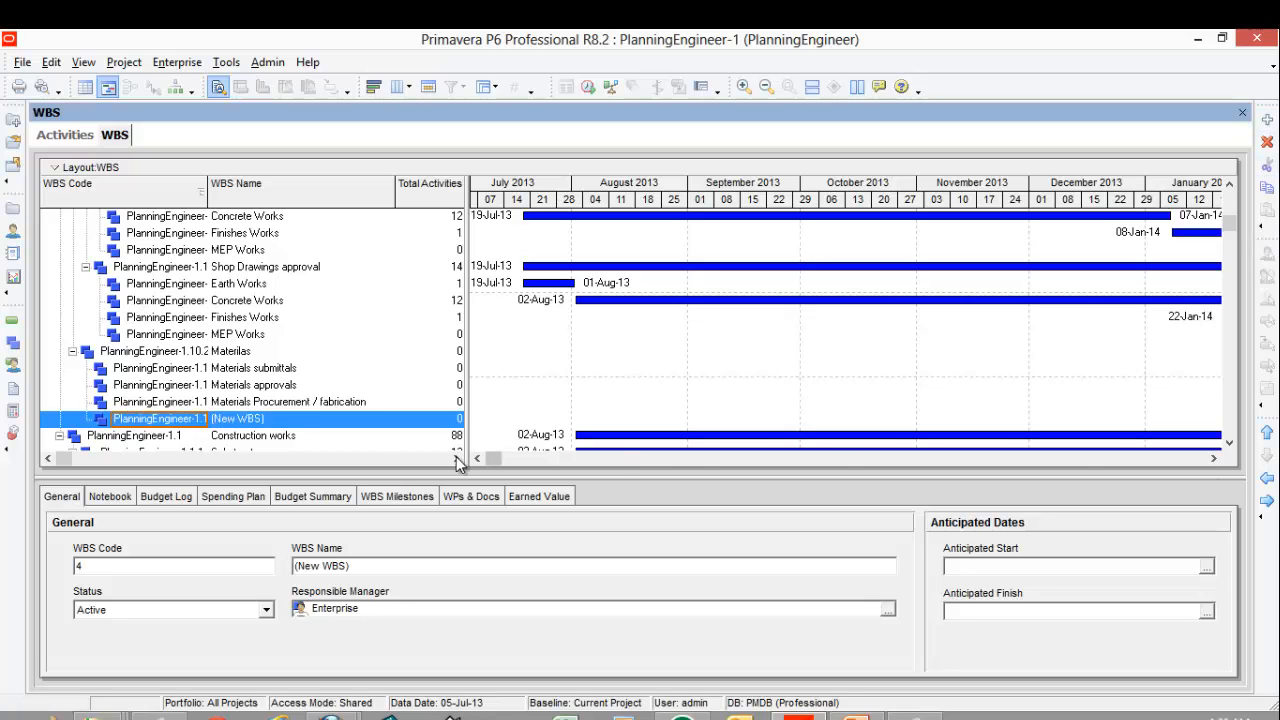
pyautogui.click(295, 426)
pyautogui.write('Materials de')
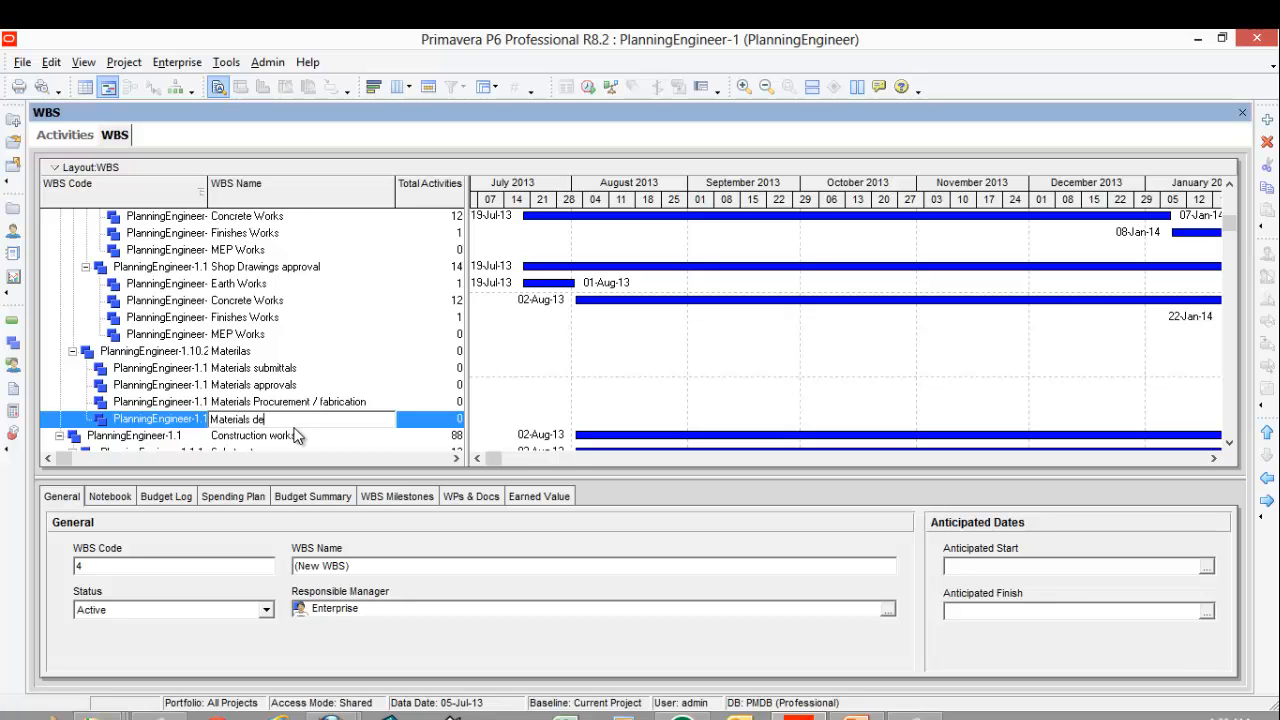
pyautogui.write('livery to the site')
pyautogui.click(338, 401)
pyautogui.click(318, 420)
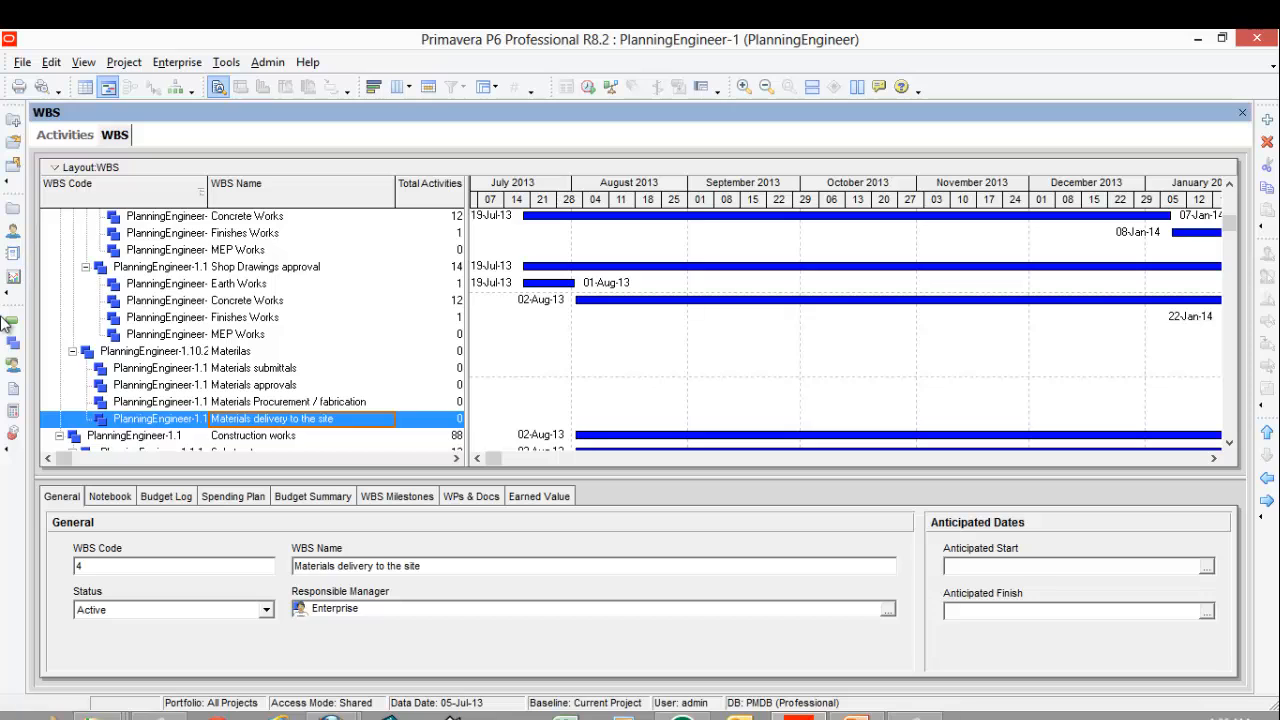
# Step: Review the new Materilas branches in the activities view with the Shop Drawings group collapsed
pyautogui.click(12, 322)
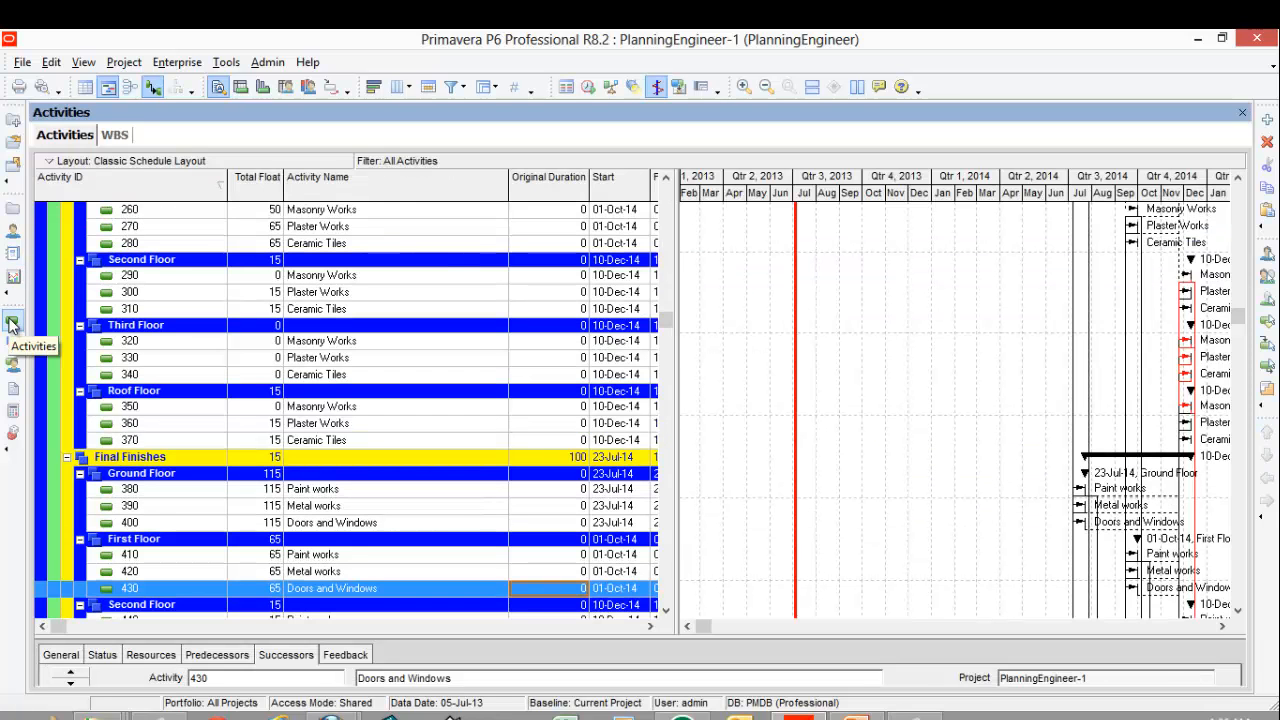
pyautogui.scroll(3, 650, 293)
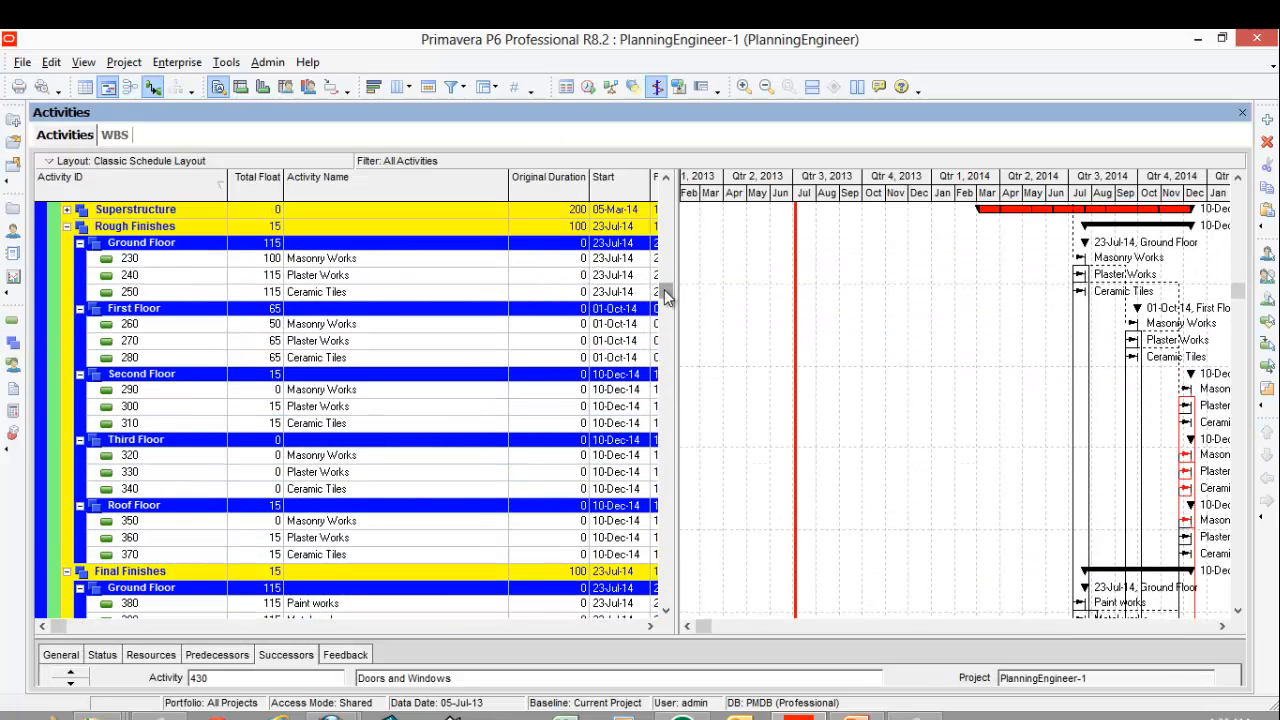
pyautogui.scroll(8, 660, 290)
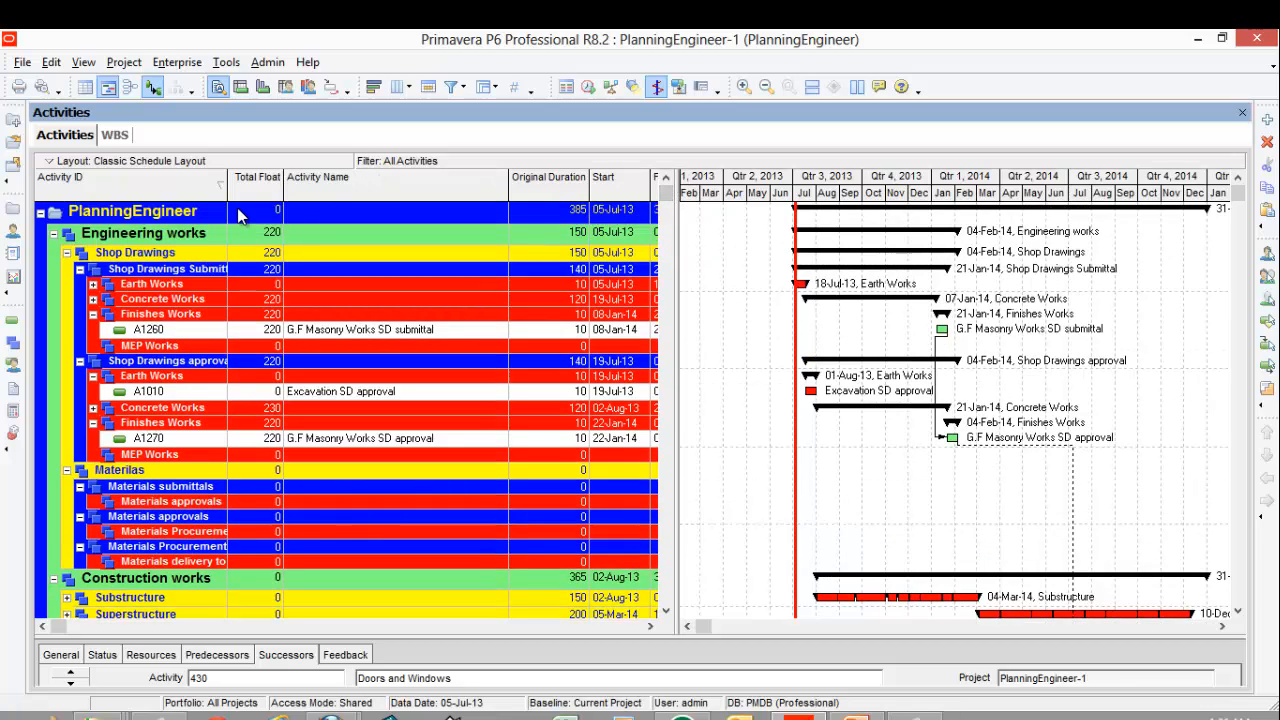
pyautogui.doubleClick(141, 257)
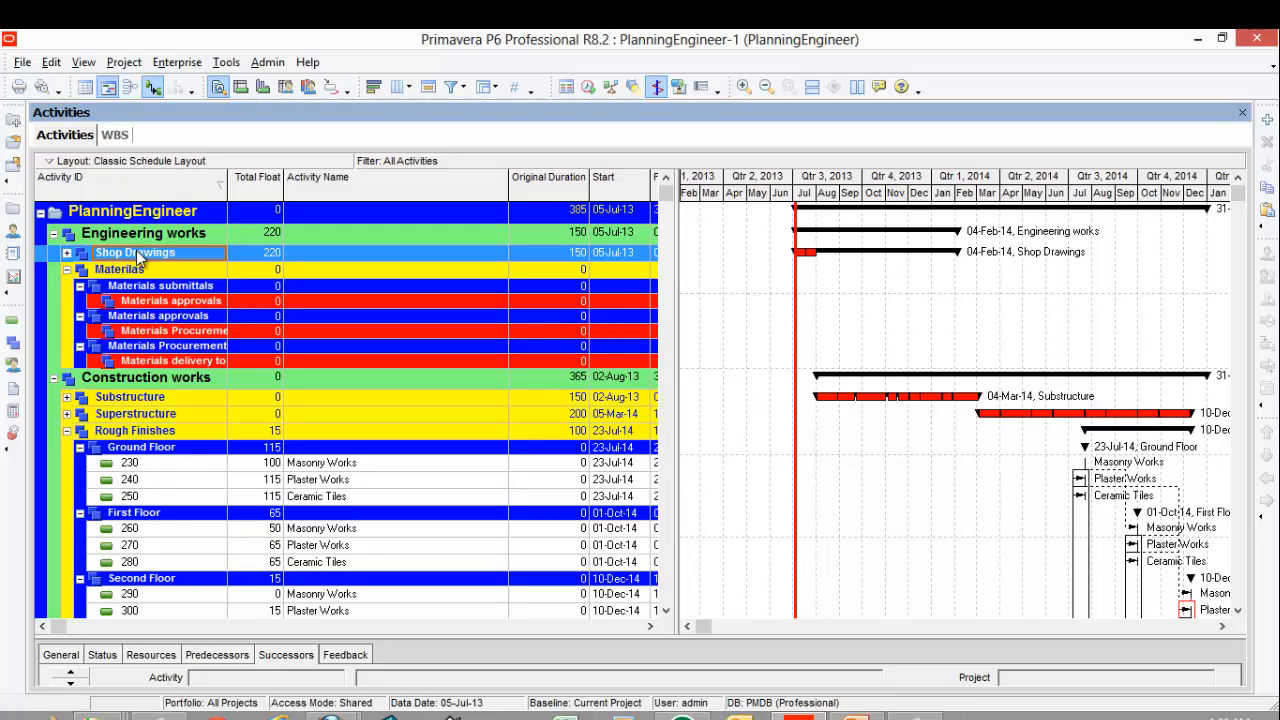
pyautogui.click(334, 303)
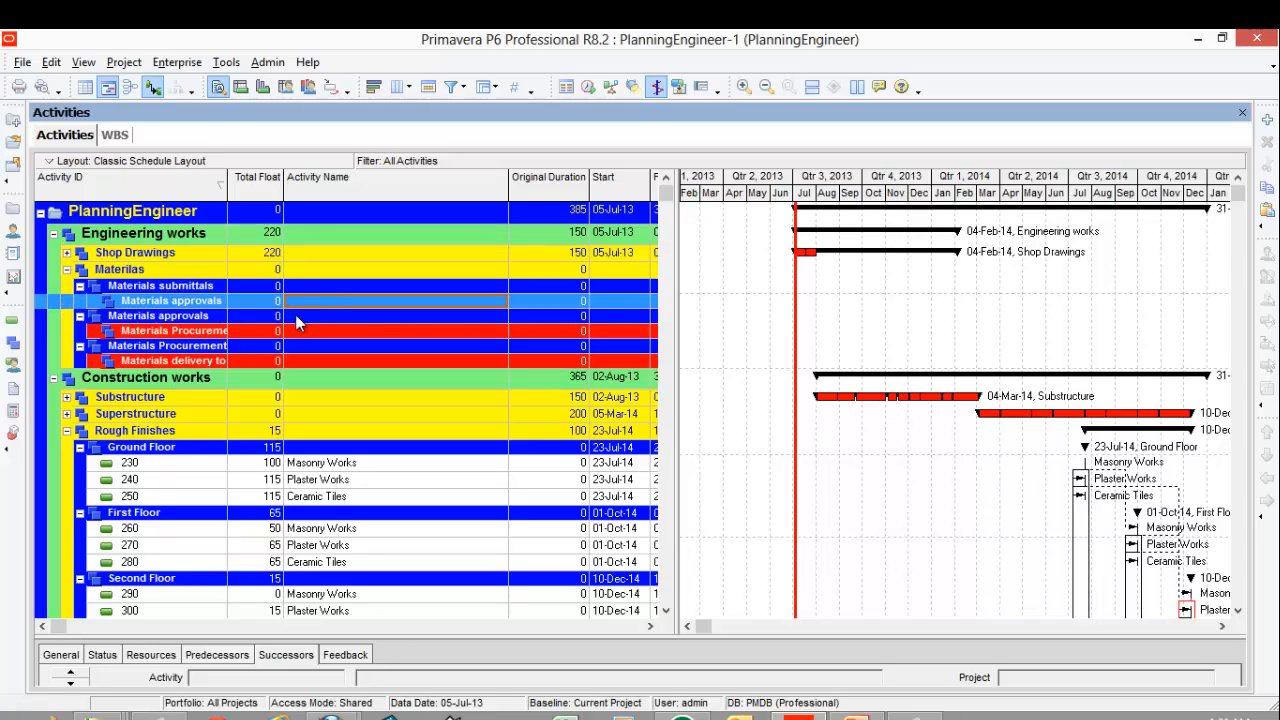
pyautogui.click(320, 336)
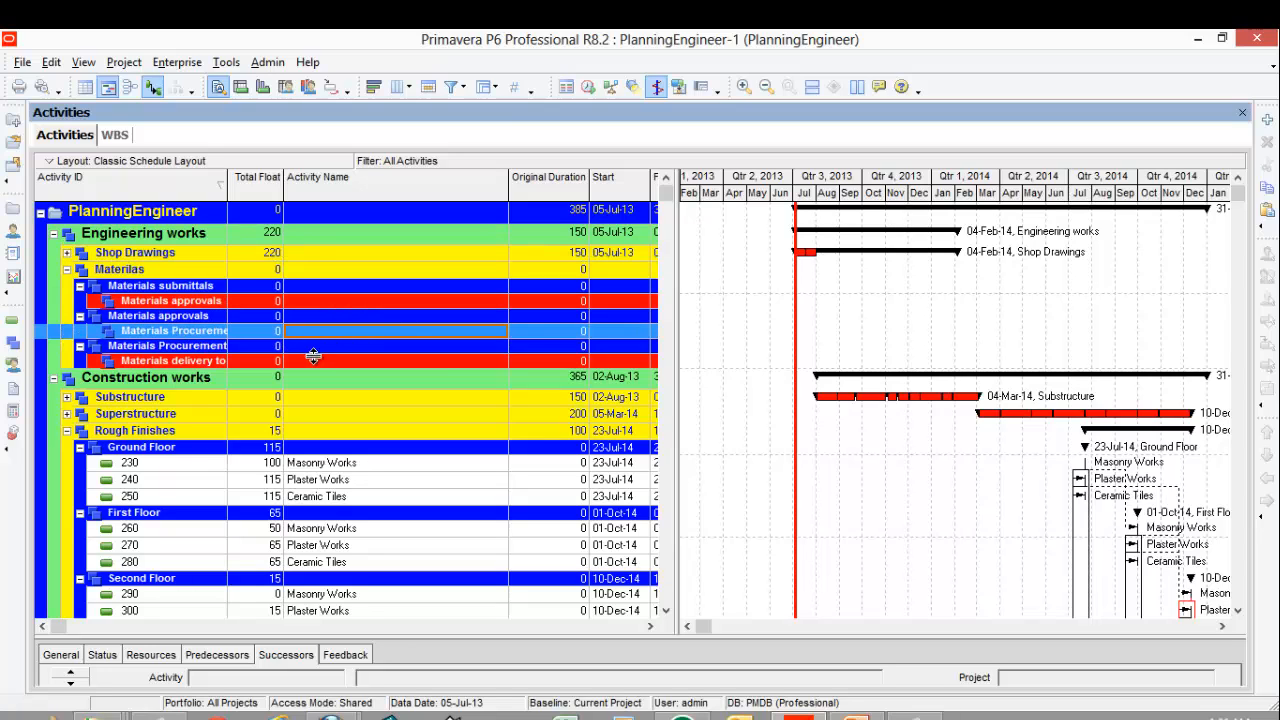
pyautogui.click(311, 363)
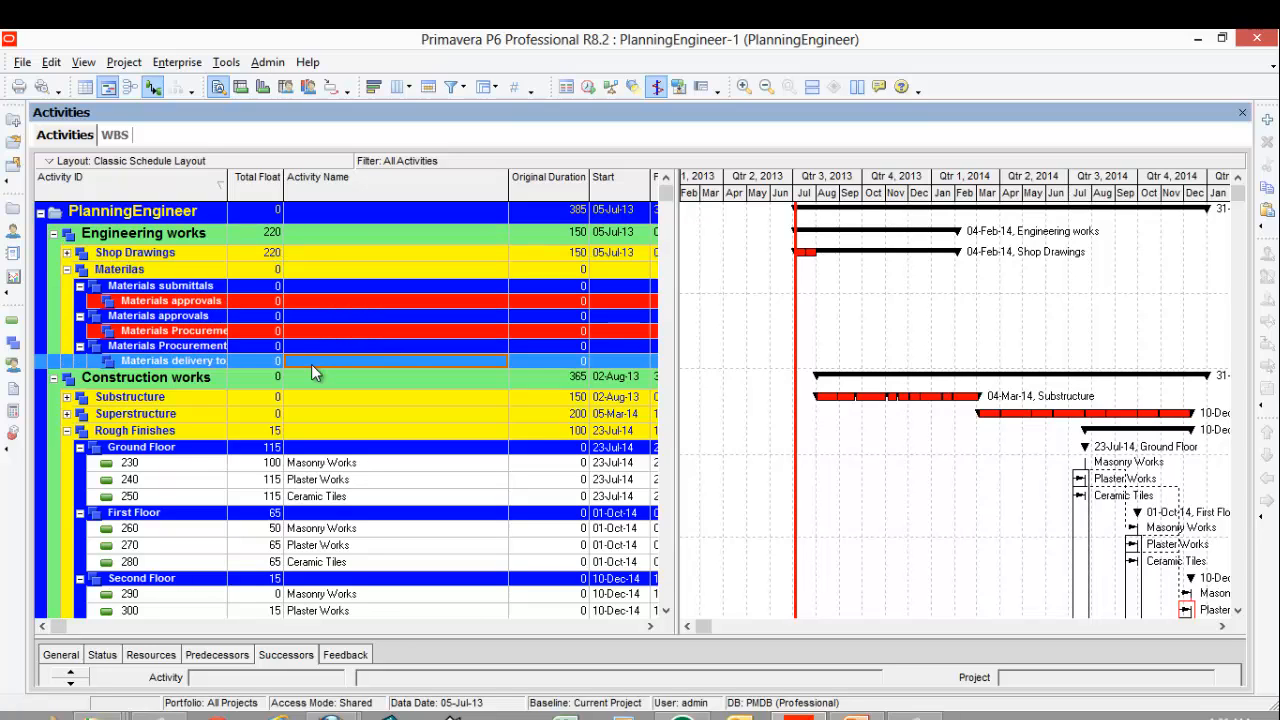
pyautogui.click(316, 303)
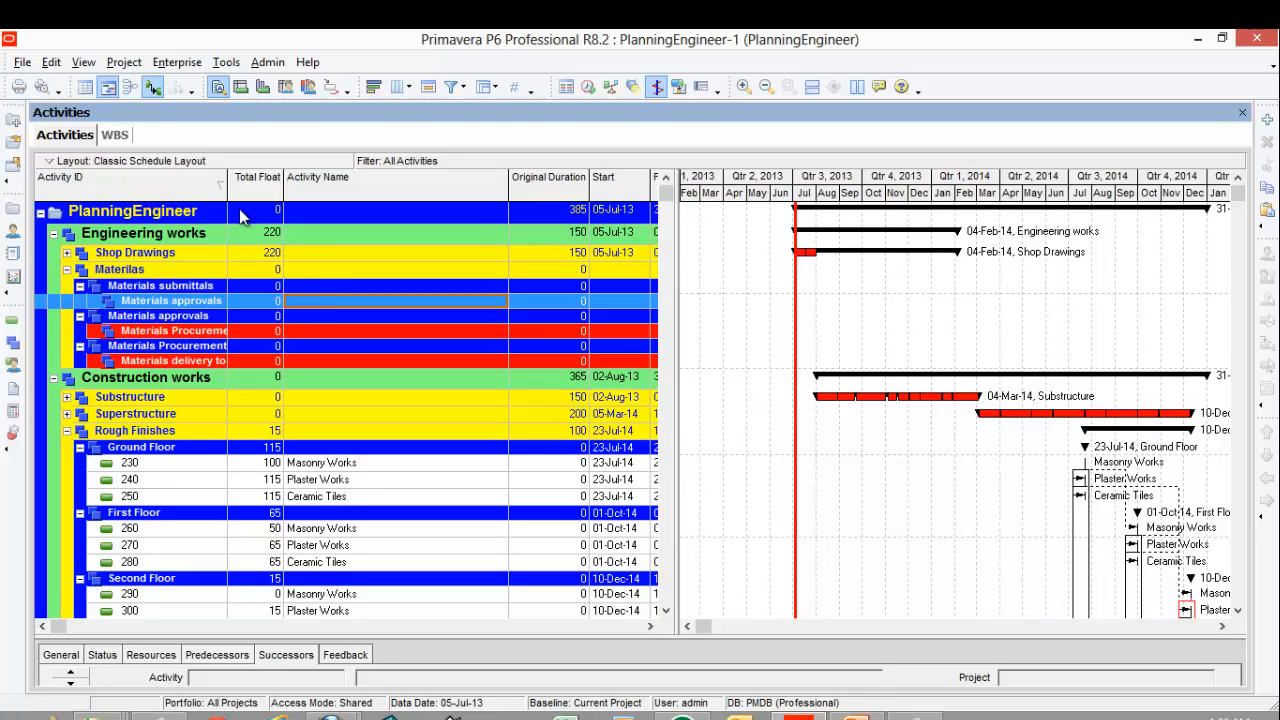
# Step: Return to the WBS view and add a child element named "civil materilas" under Materials submittals
pyautogui.click(21, 63)
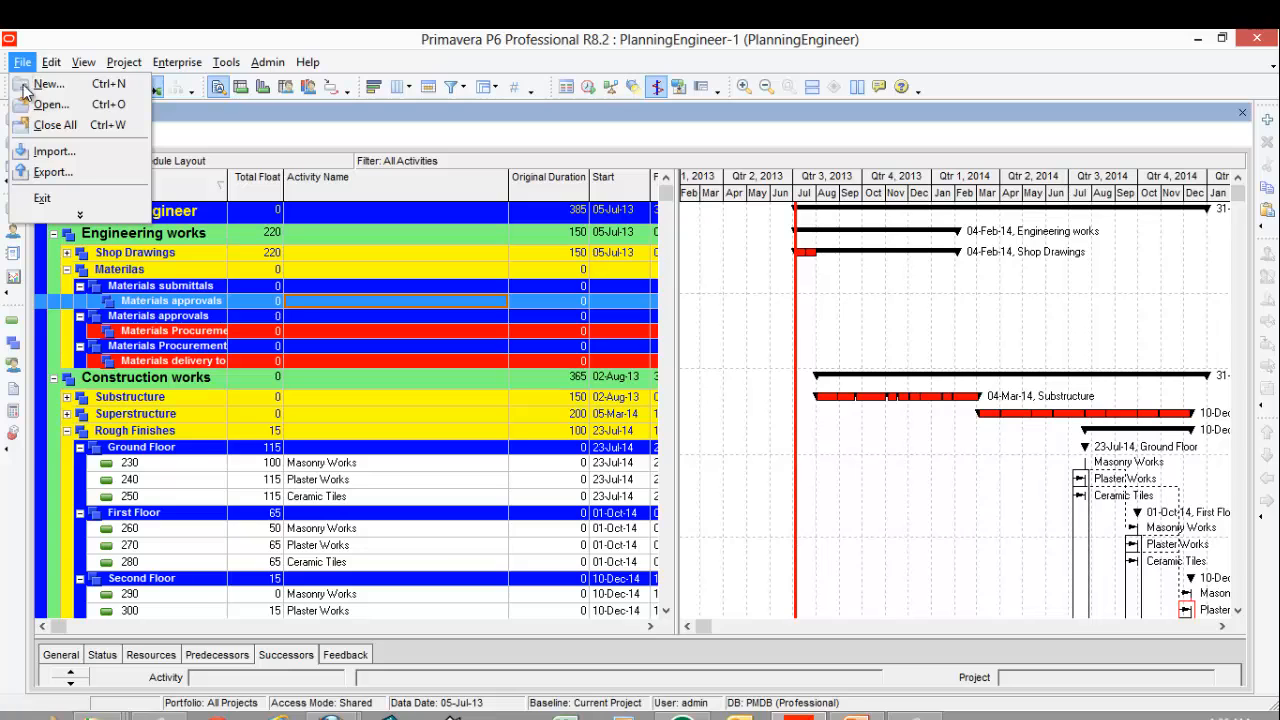
pyautogui.moveTo(113, 65)
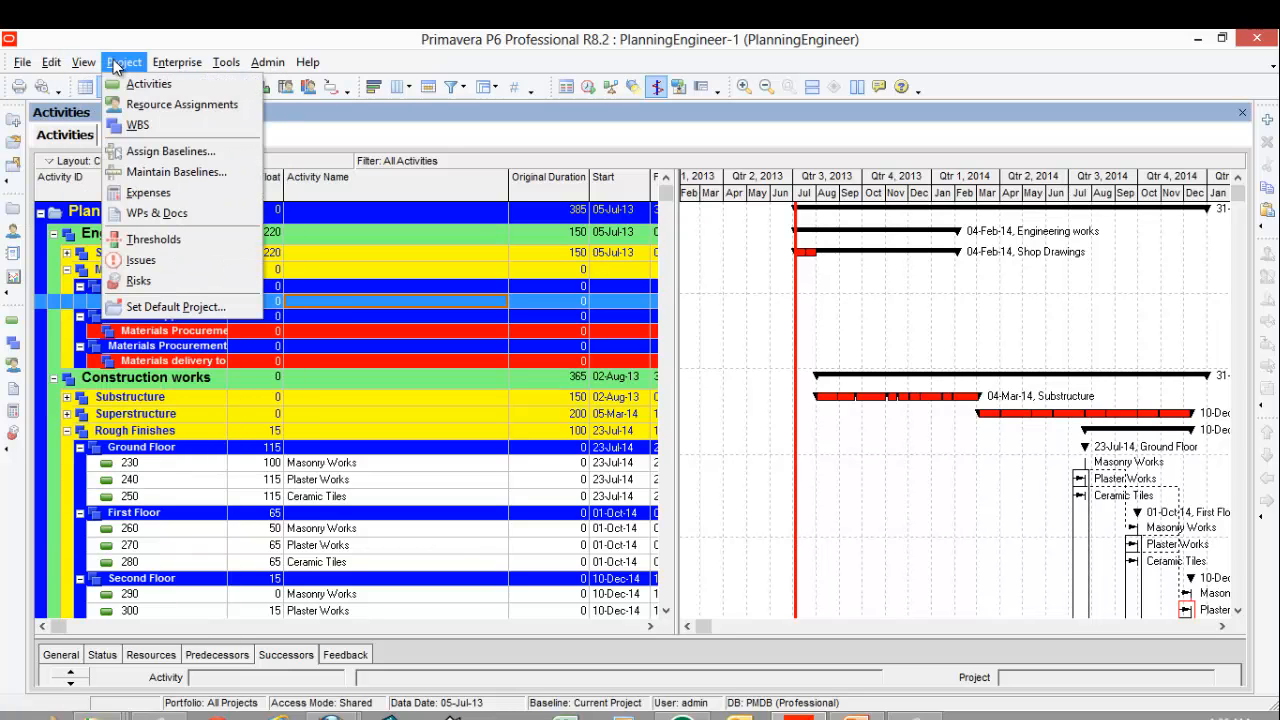
pyautogui.click(138, 125)
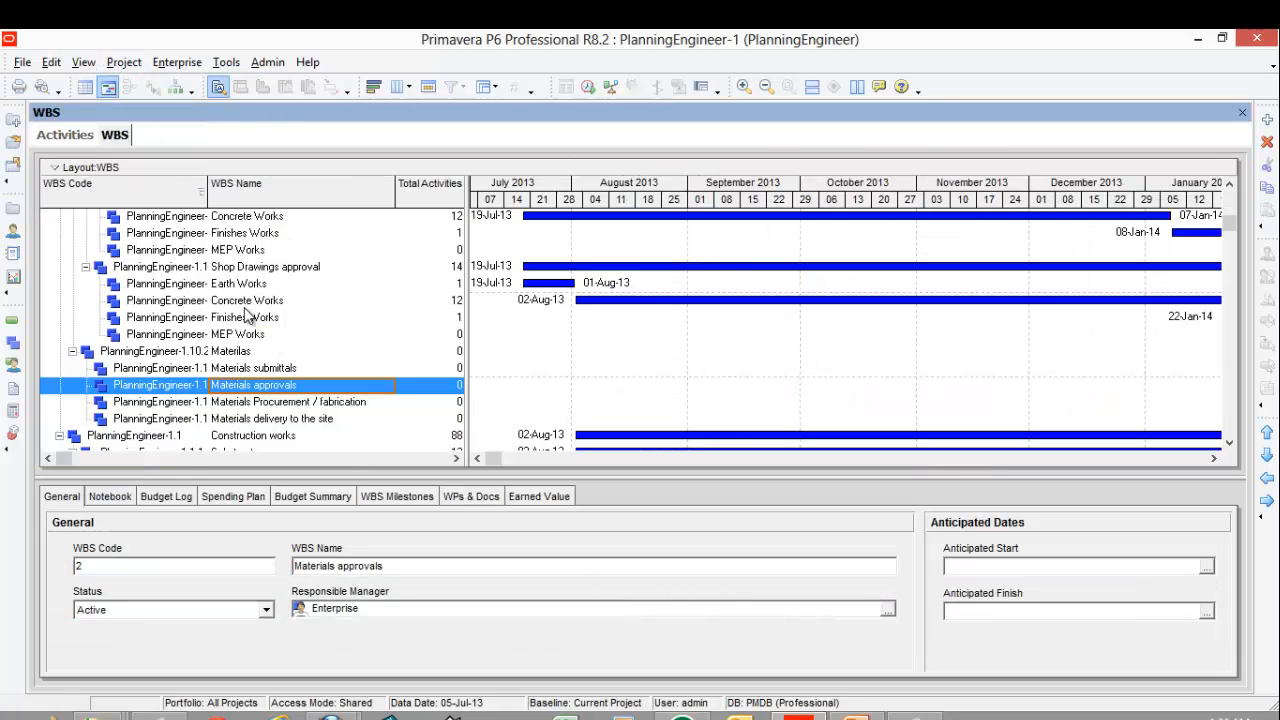
pyautogui.click(262, 368)
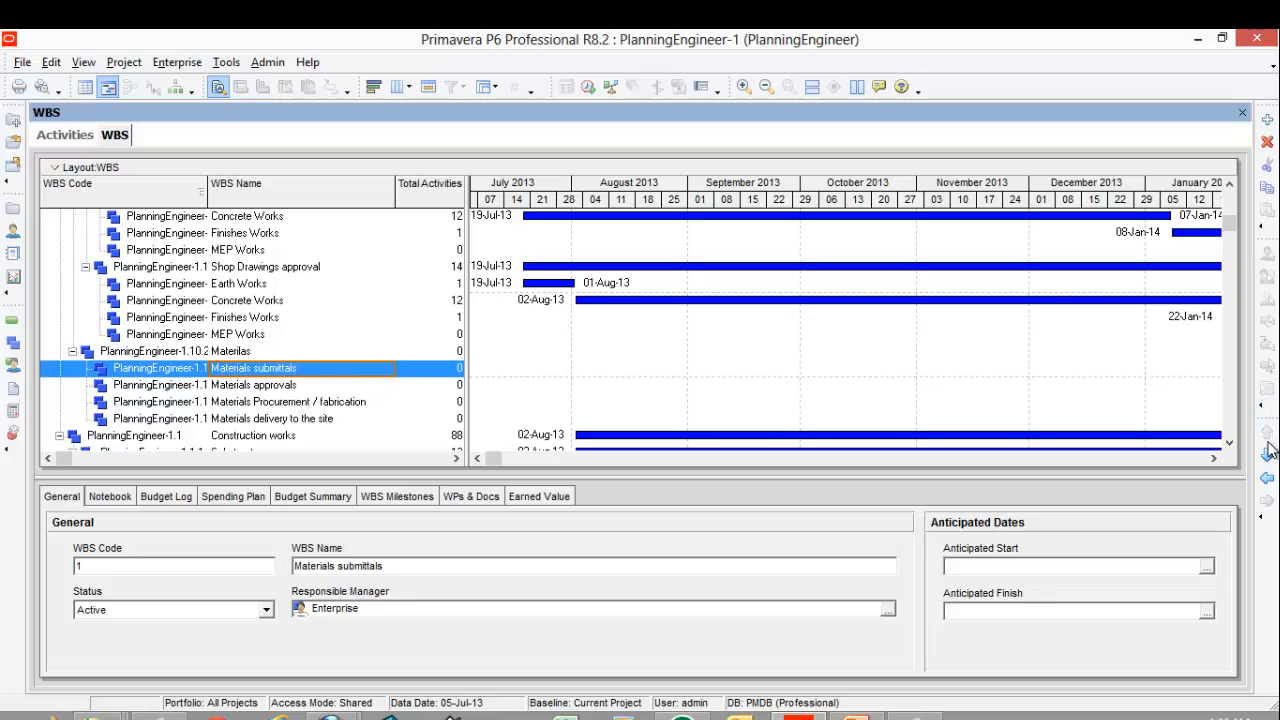
pyautogui.click(1268, 122)
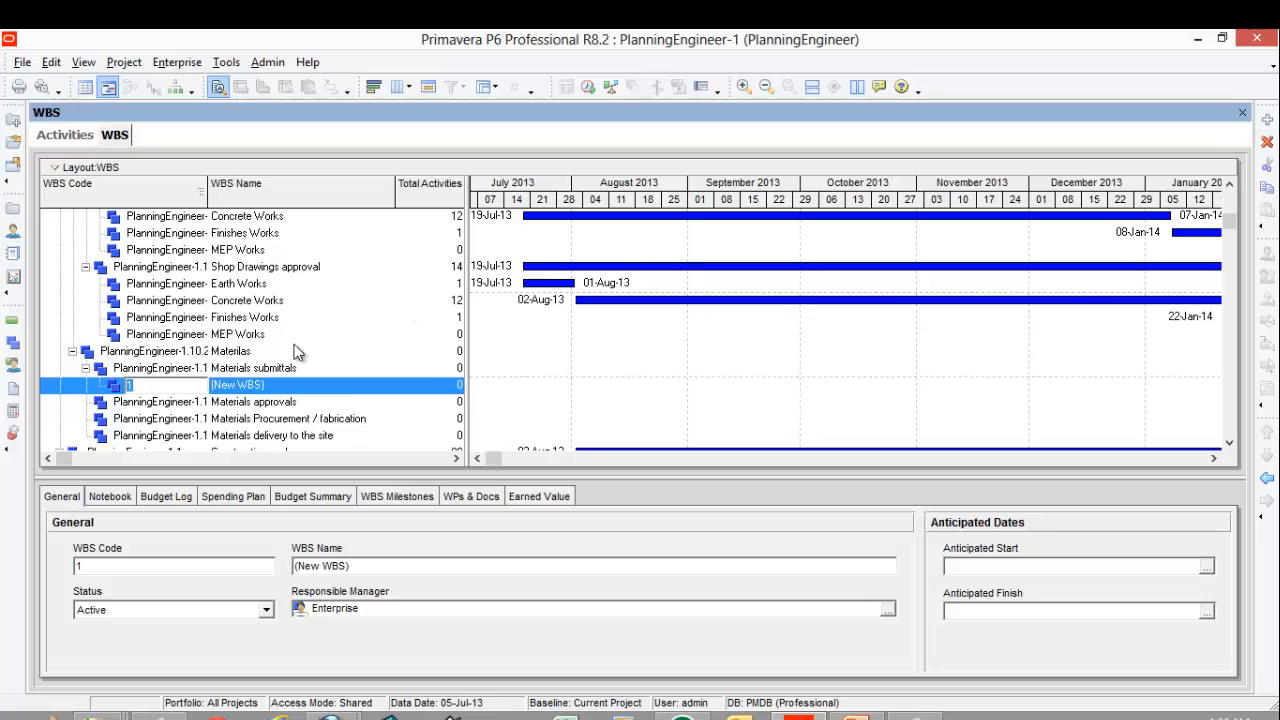
pyautogui.click(282, 386)
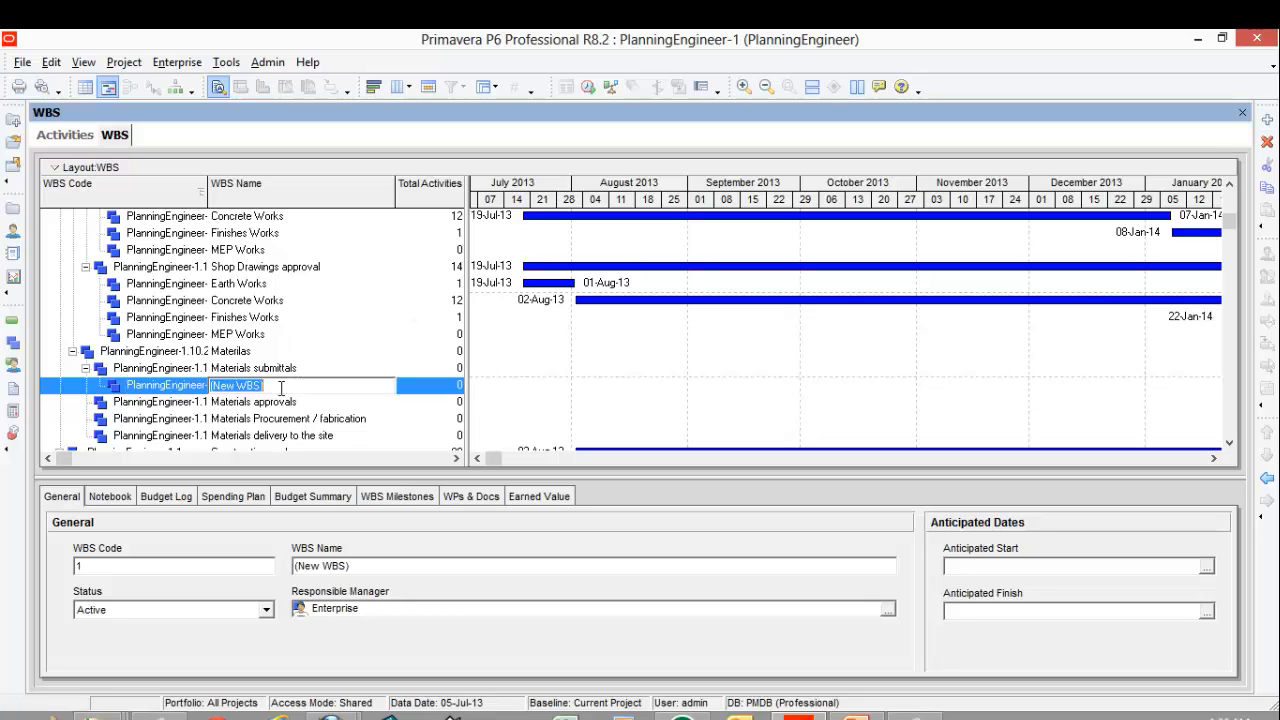
pyautogui.write('civil materilas')
pyautogui.press('Return')
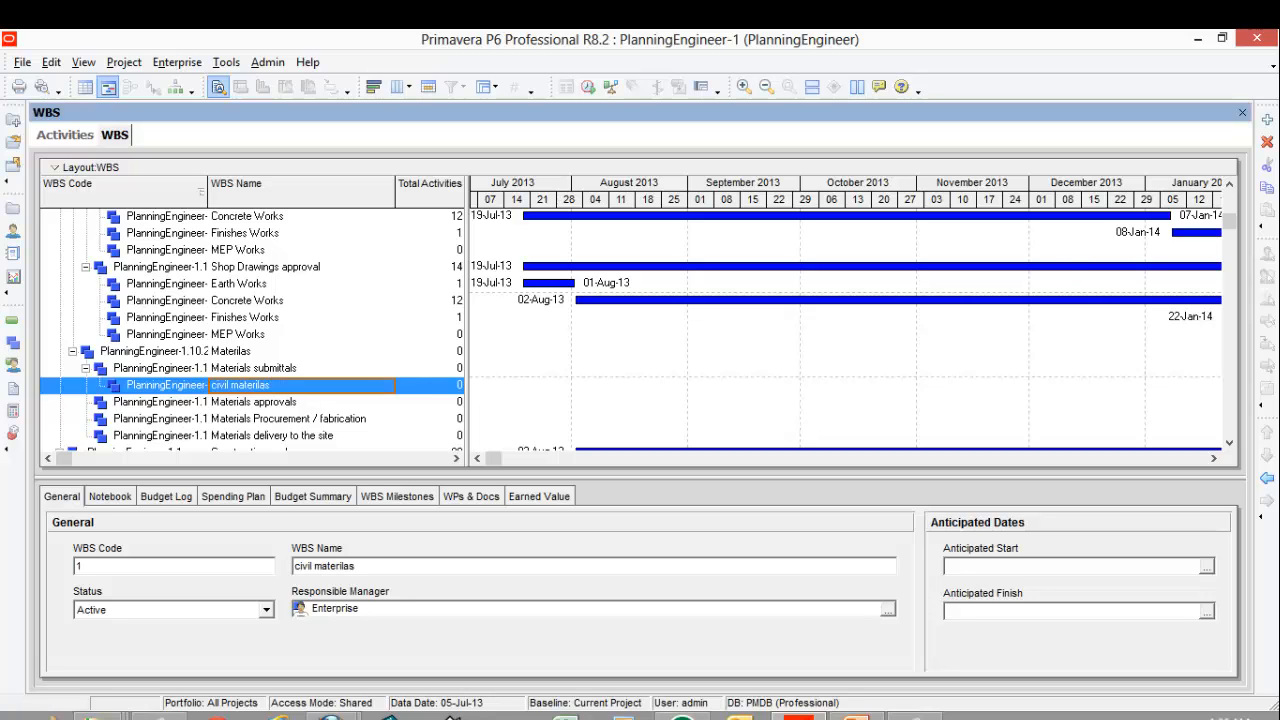
# Step: Add a WBS element with code 2 named "Finishes materials" under Materials submittals
pyautogui.click(1267, 119)
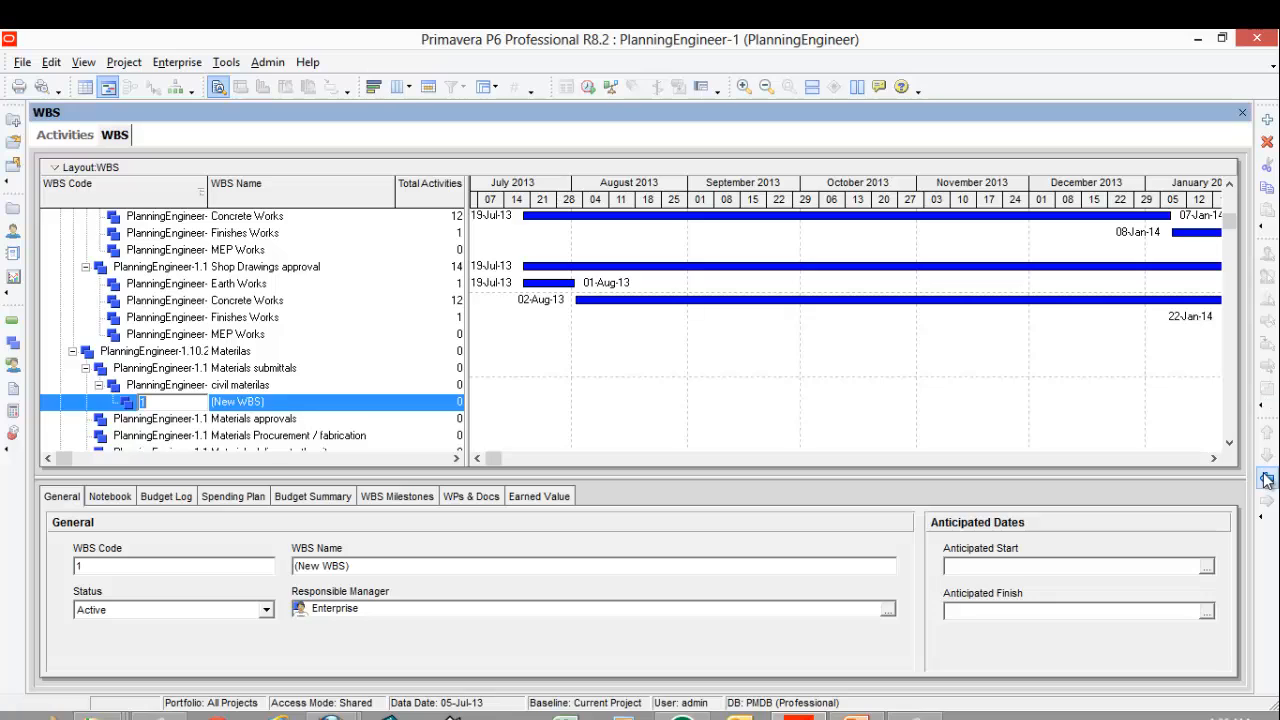
pyautogui.write('2')
pyautogui.press('Return')
pyautogui.click(294, 404)
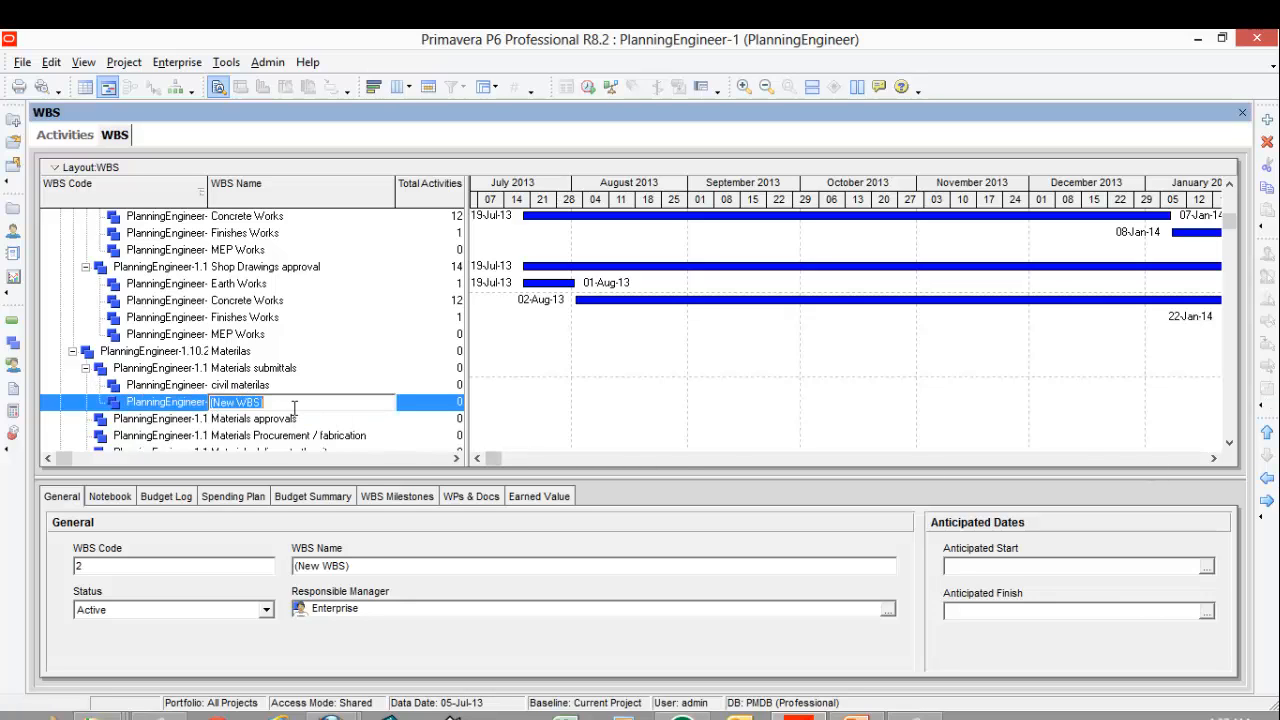
pyautogui.write('Finishes materials')
pyautogui.press('Return')
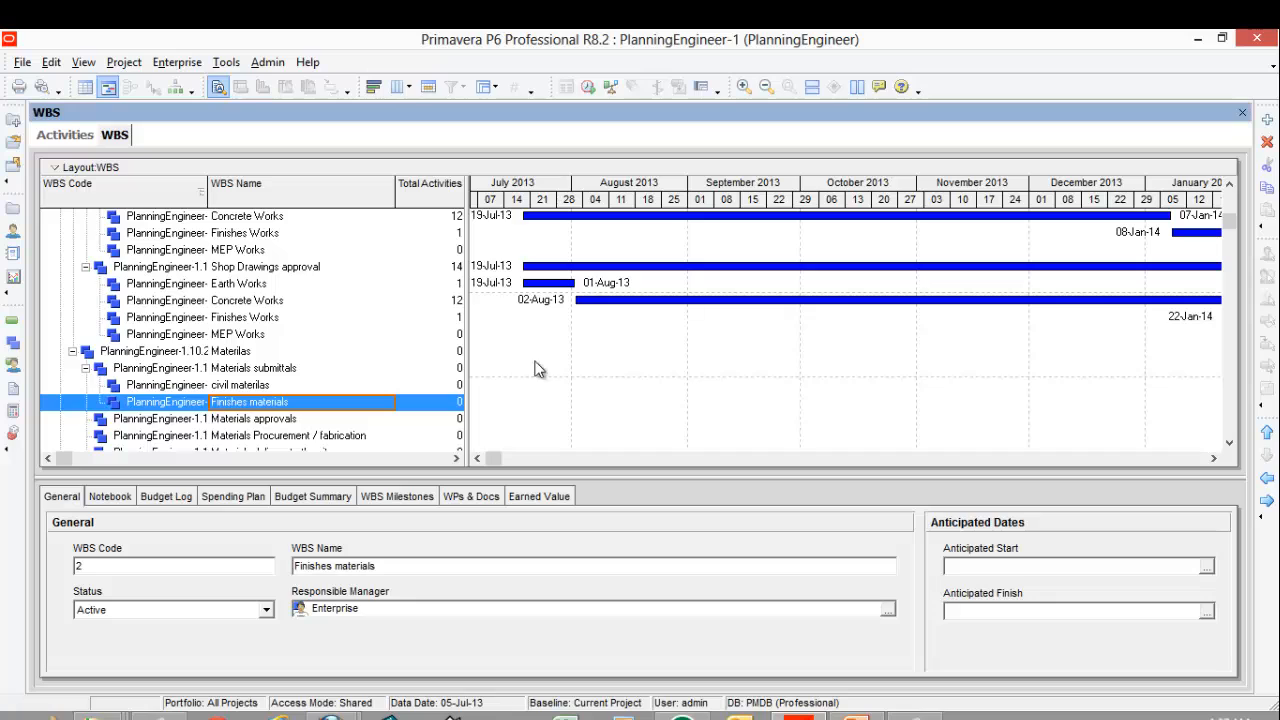
# Step: Add a WBS element named "MEP materials" at the same level as Finishes materials under Materials submittals
pyautogui.click(1268, 120)
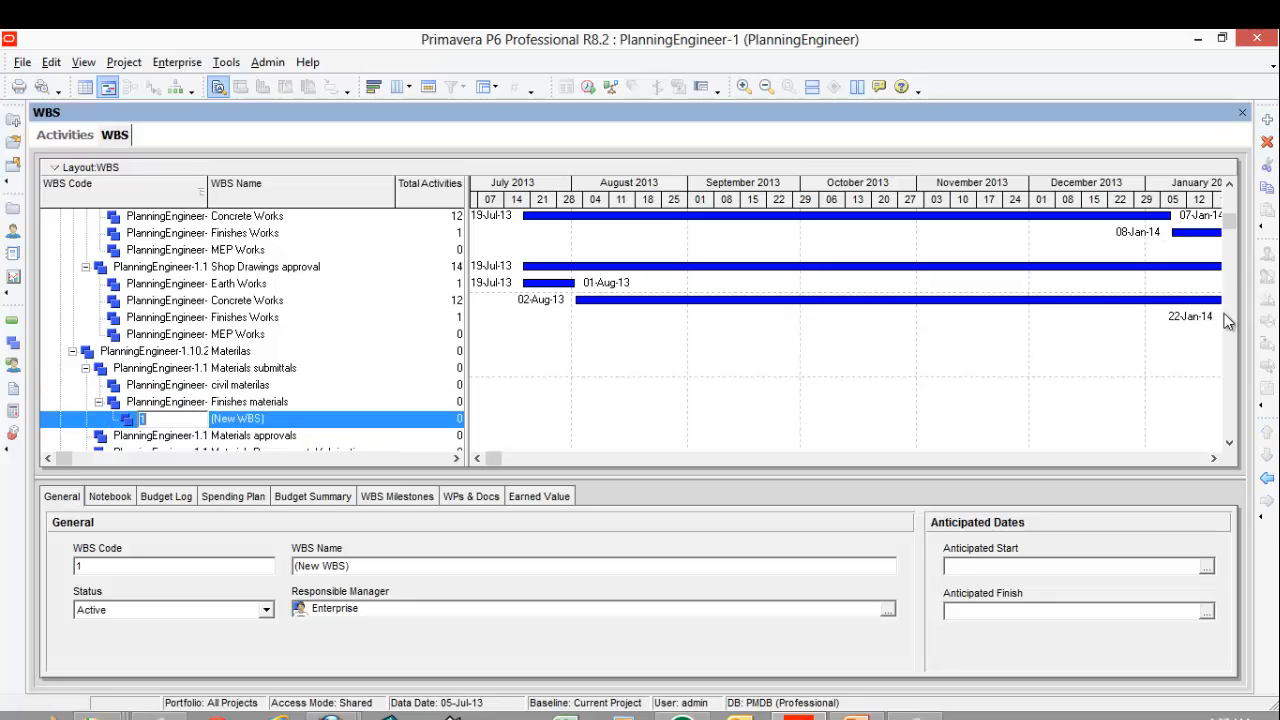
pyautogui.click(274, 419)
pyautogui.write('MEP')
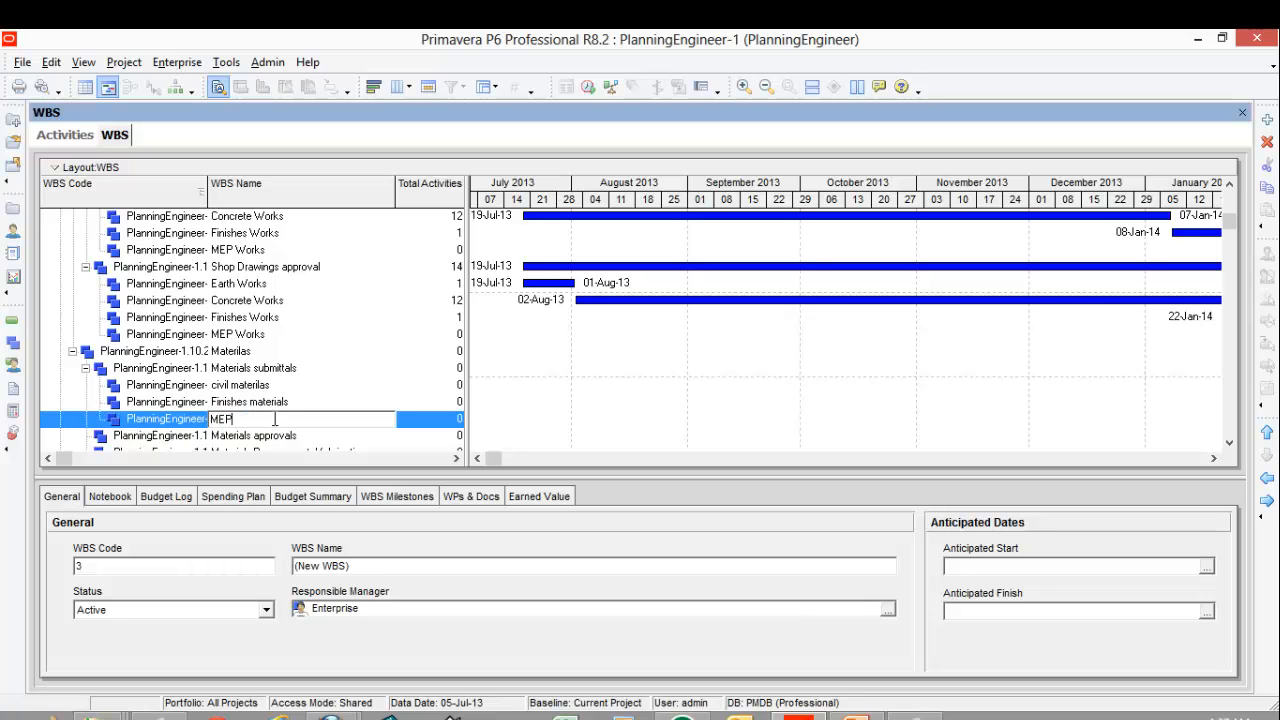
pyautogui.write(' materials')
# Step: Copy the civil materilas, Finishes materials and MEP materials elements under Materials submittals
pyautogui.click(222, 388)
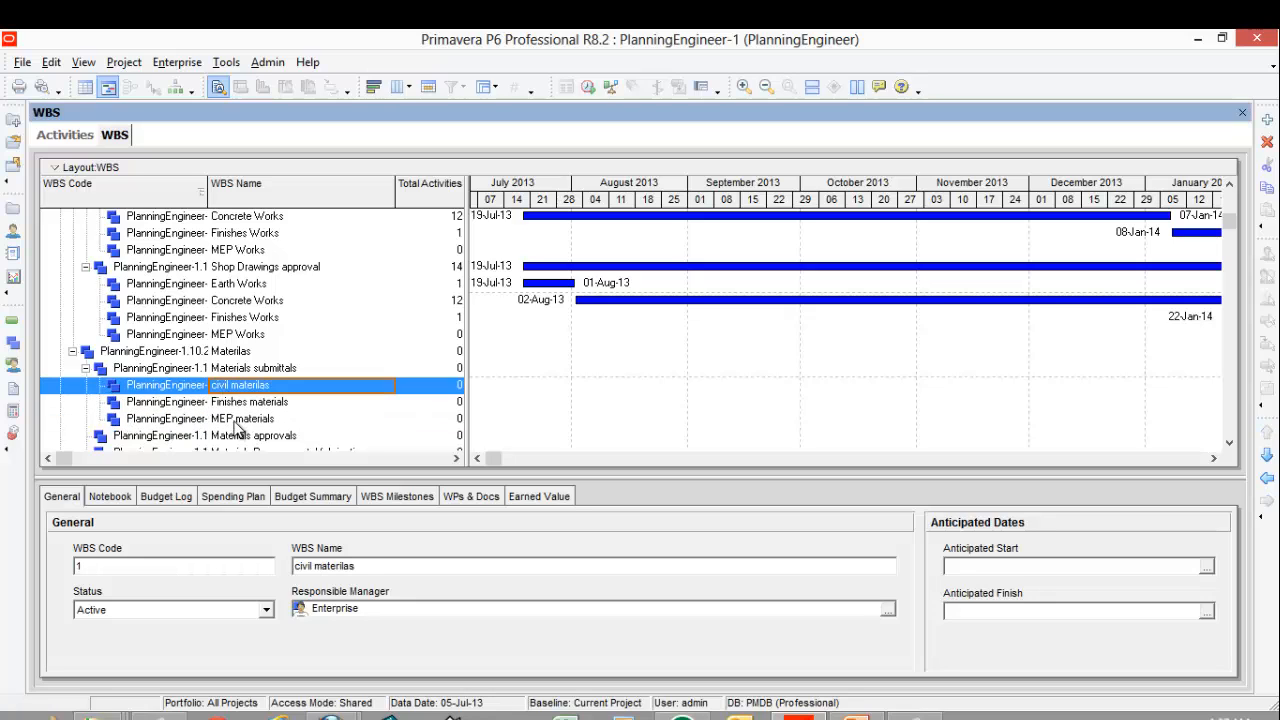
pyautogui.keyDown('shift'); pyautogui.click(238, 420); pyautogui.keyUp('shift')
pyautogui.rightClick(237, 420)
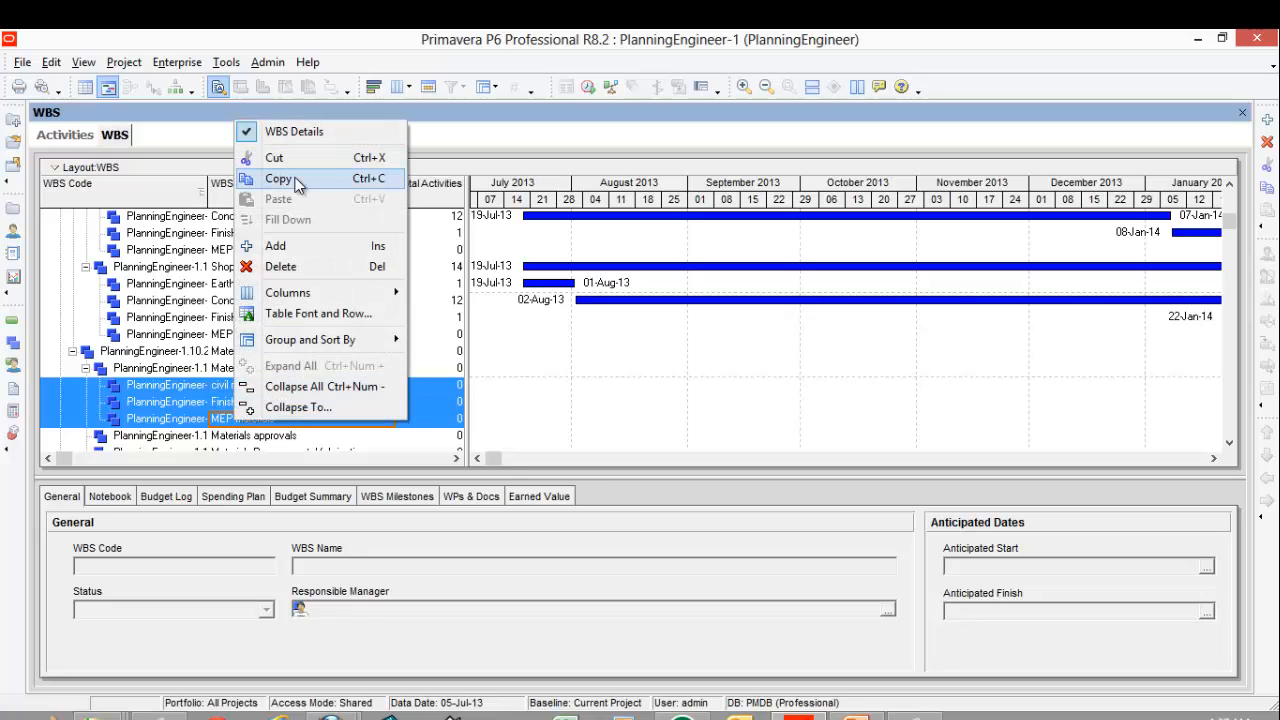
pyautogui.click(278, 178)
# Step: Paste the copied elements under Materials approvals, including Notebook, WBS Milestones and WPs & Docs, and suppress the copy options dialog for future pastes
pyautogui.scroll(-2, 355, 285)
pyautogui.click(254, 351)
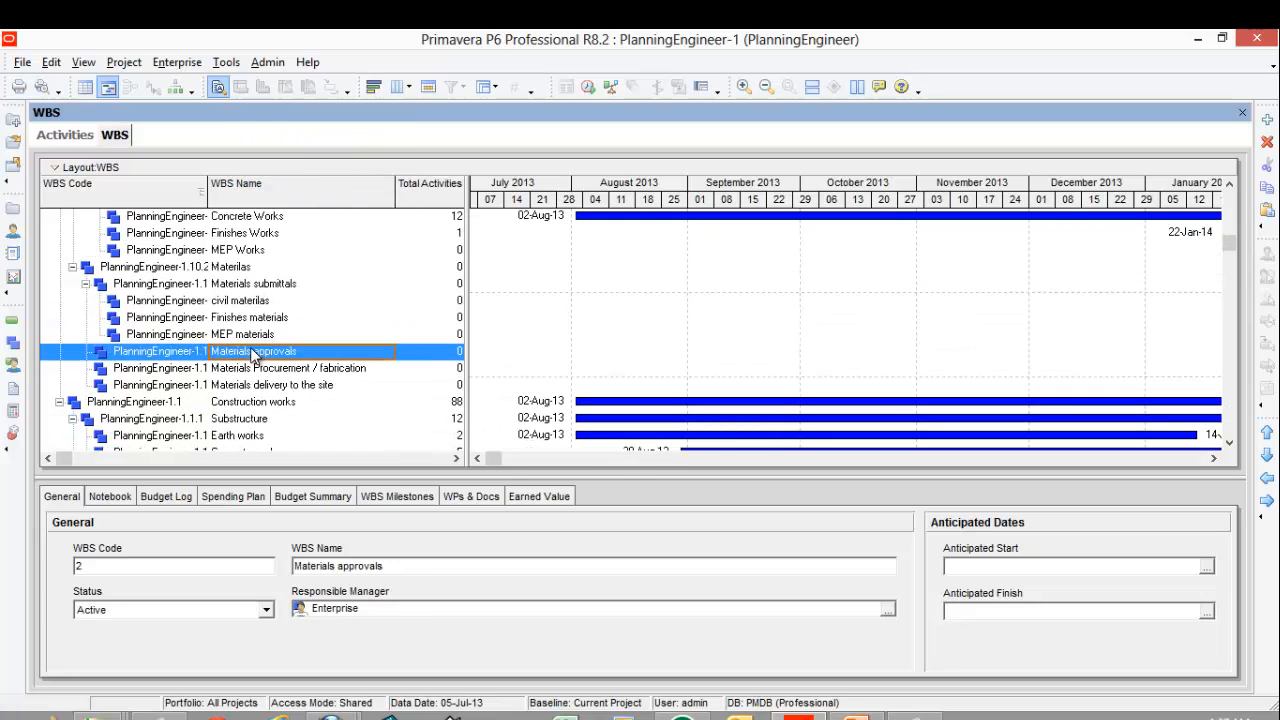
pyautogui.rightClick(252, 350)
pyautogui.click(305, 429)
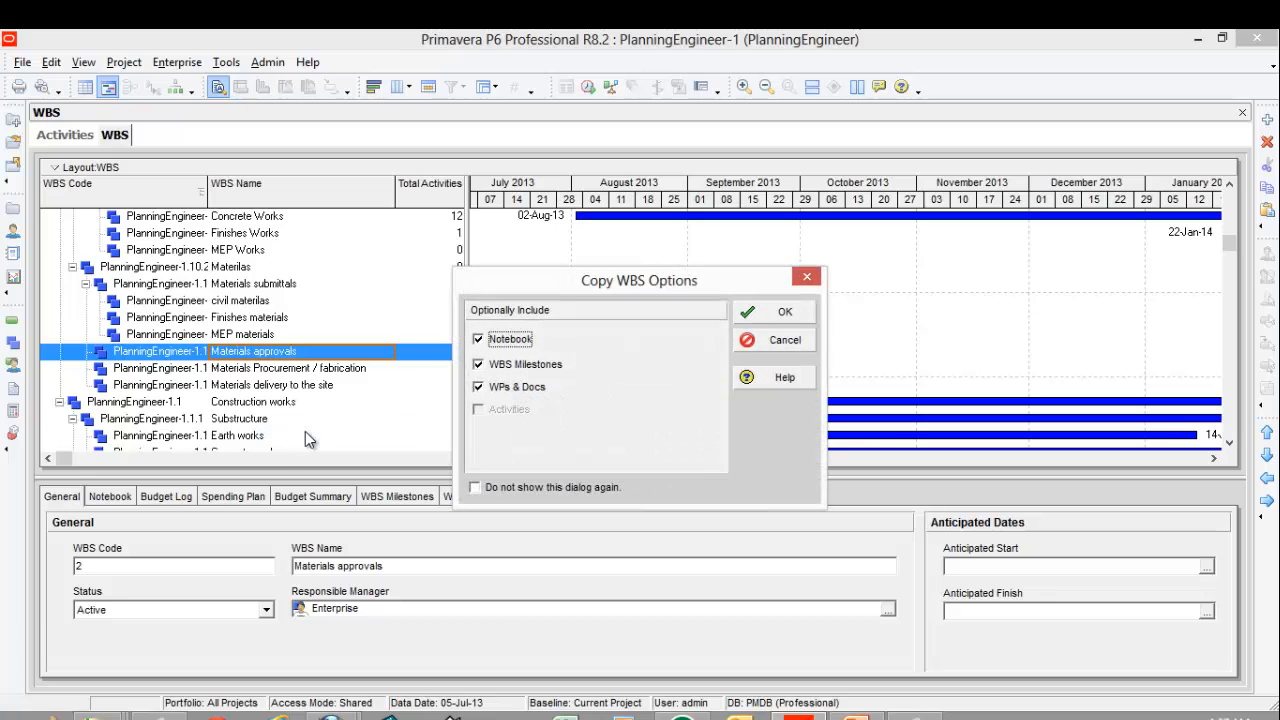
pyautogui.click(498, 485)
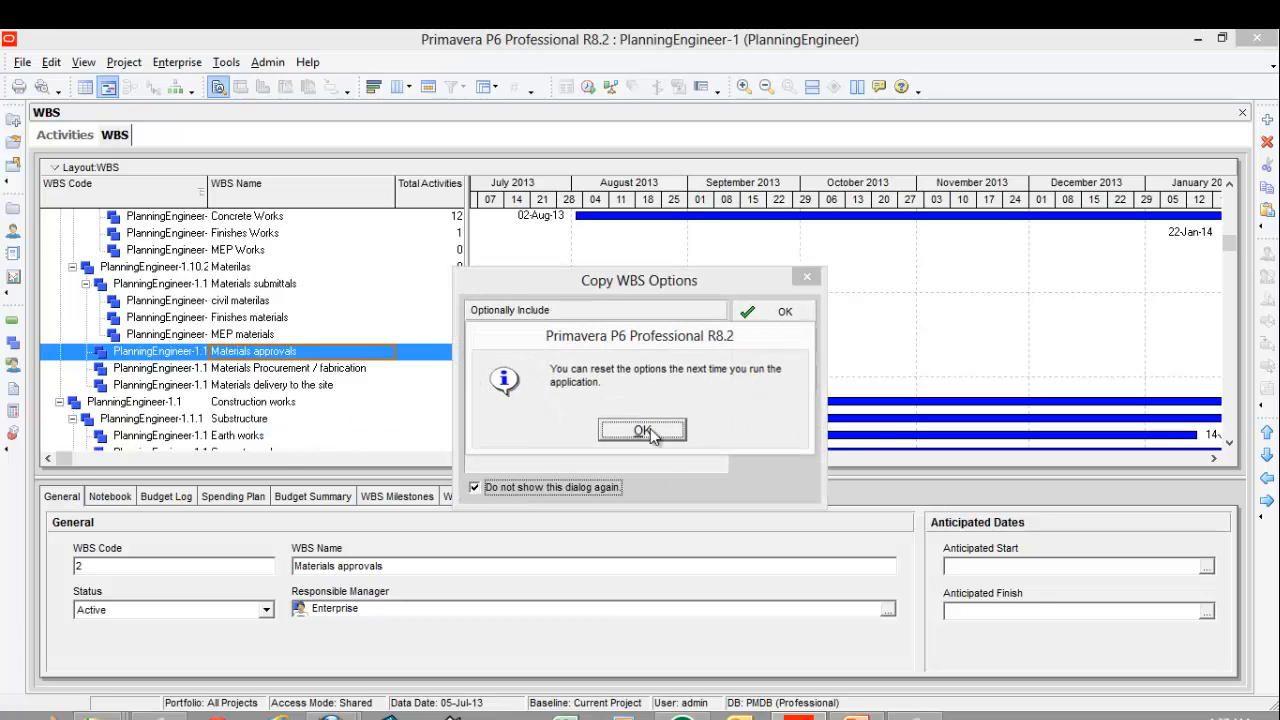
pyautogui.click(642, 429)
pyautogui.click(780, 312)
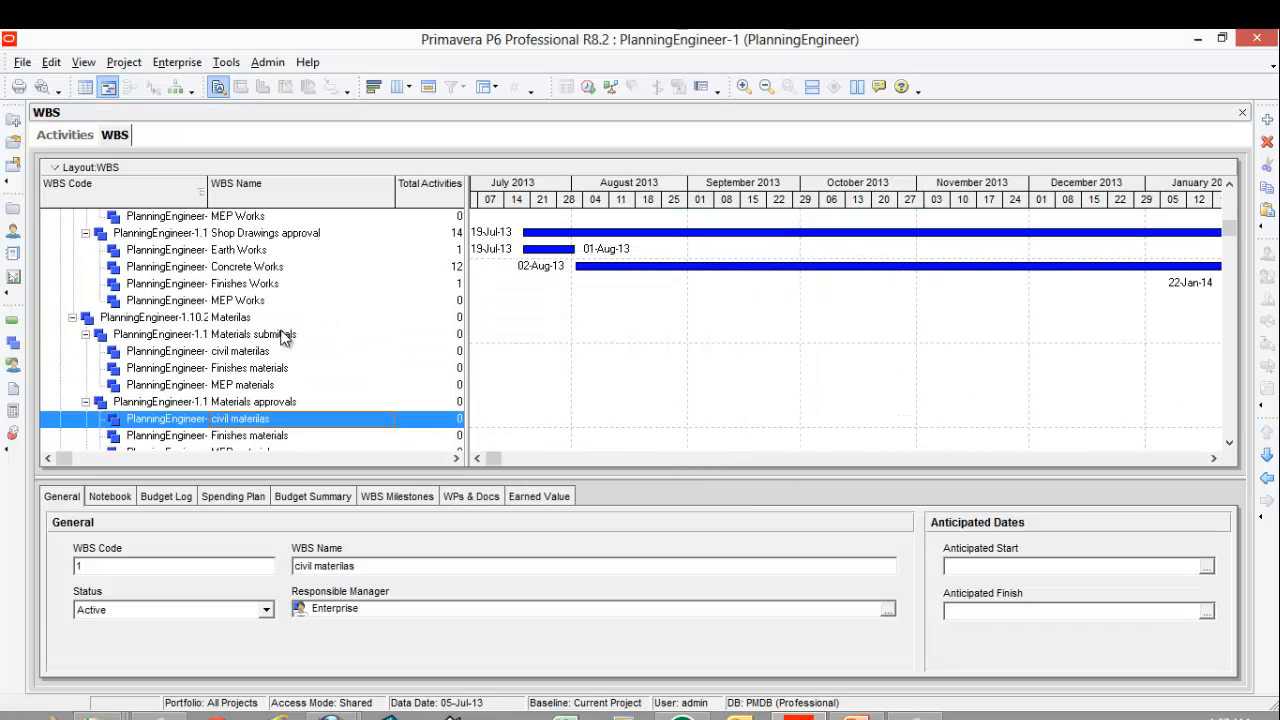
# Step: Paste the copied material elements under Materials Procurement / fabrication
pyautogui.click(265, 402)
pyautogui.scroll(-2, 304, 360)
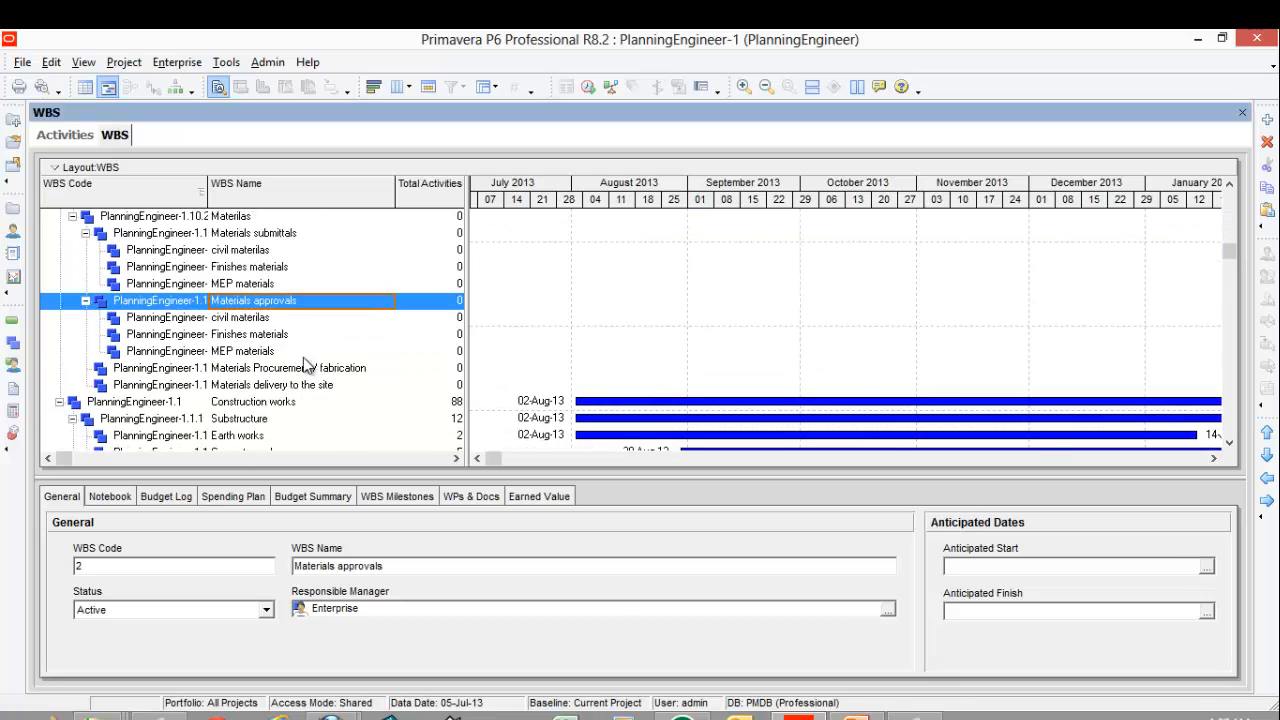
pyautogui.rightClick(246, 352)
pyautogui.click(213, 354)
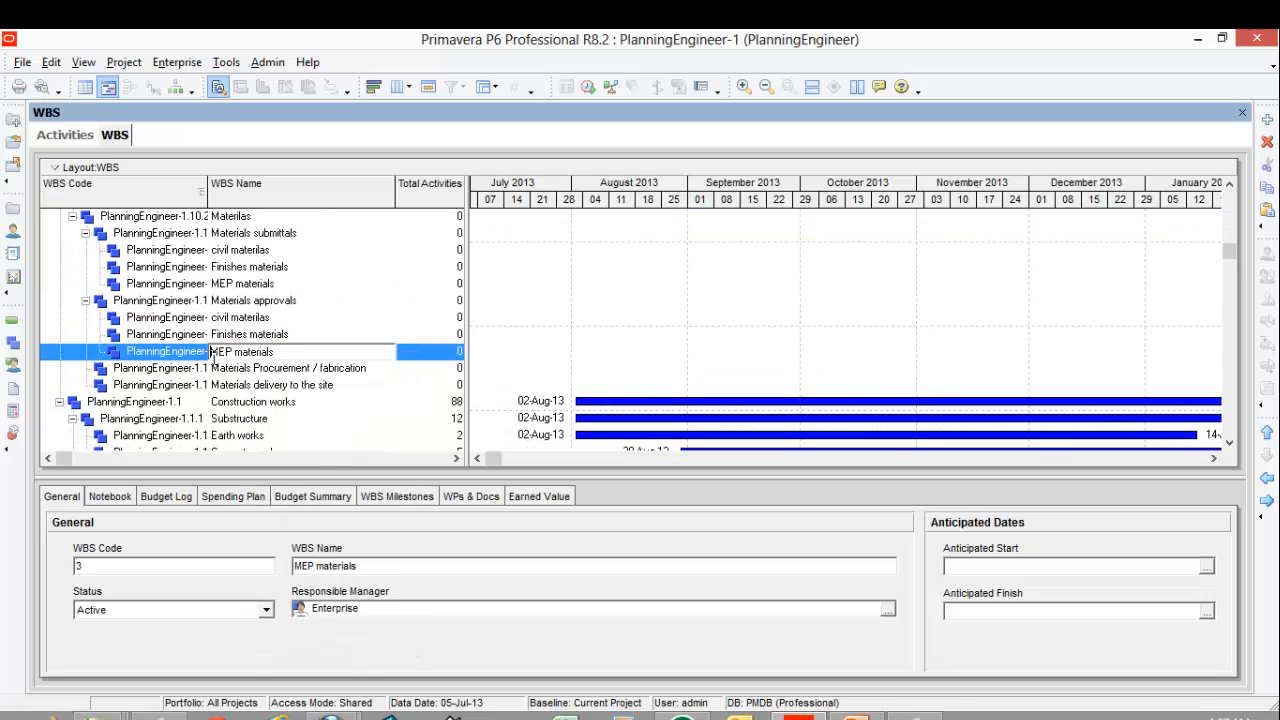
pyautogui.click(256, 369)
pyautogui.rightClick(256, 370)
pyautogui.click(299, 451)
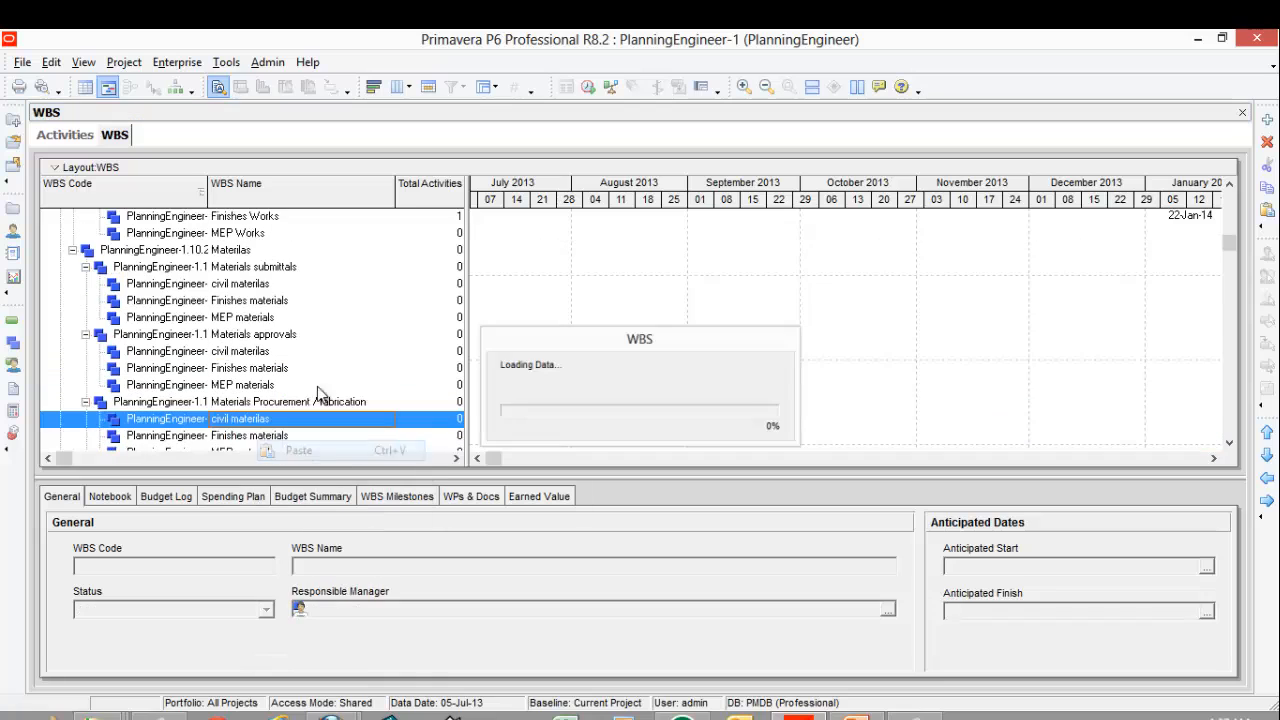
# Step: Try to paste the copied material elements under MEP materials in the Materials Procurement / fabrication branch
pyautogui.click(244, 436)
pyautogui.scroll(-3, 337, 344)
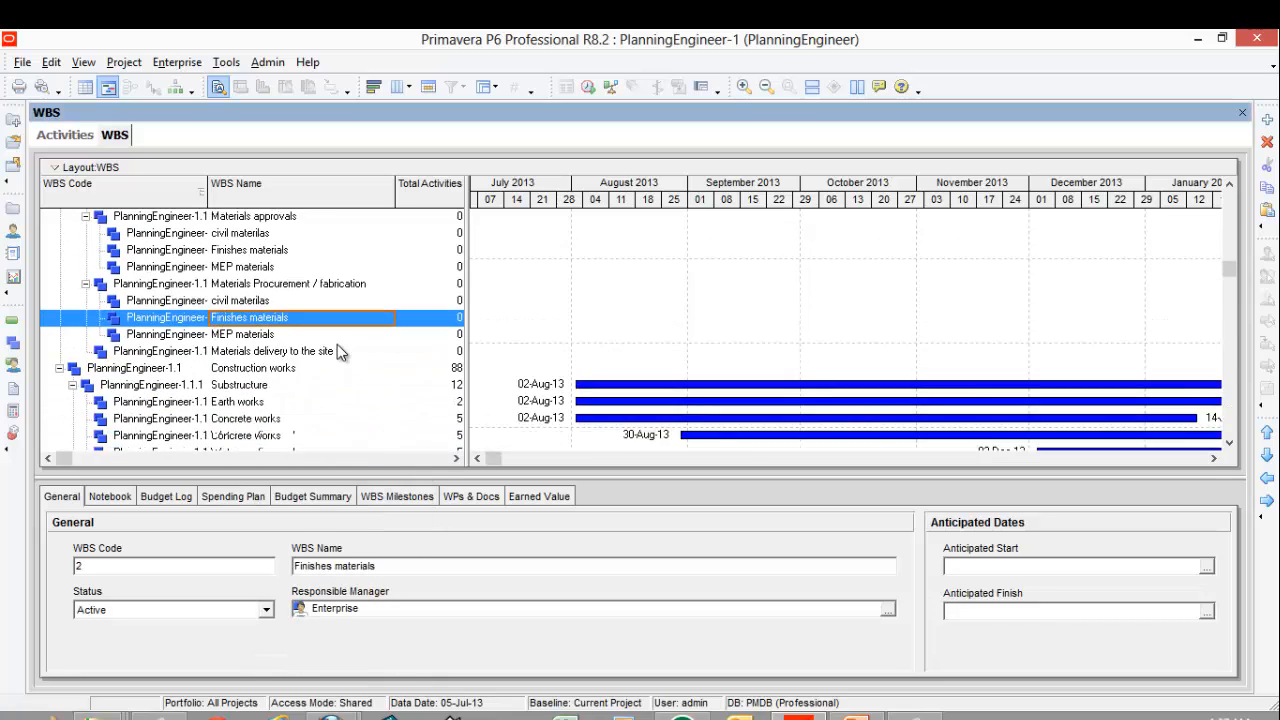
pyautogui.click(239, 320)
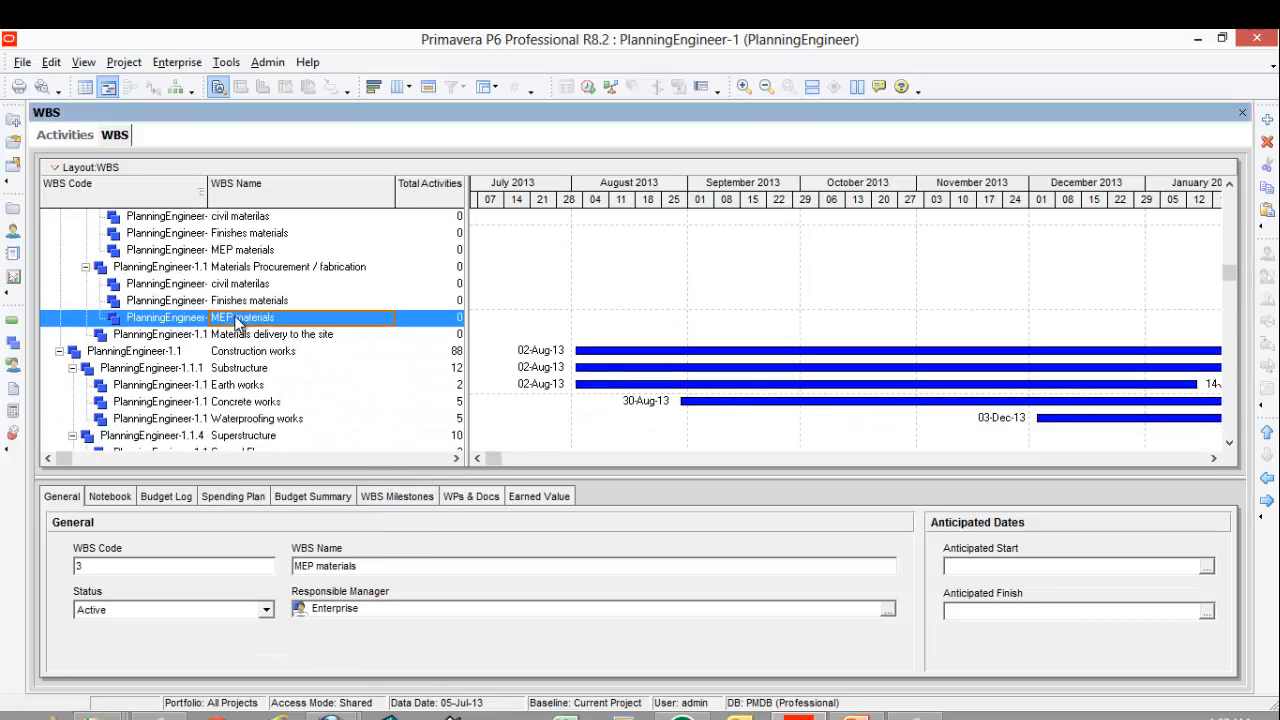
pyautogui.rightClick(237, 321)
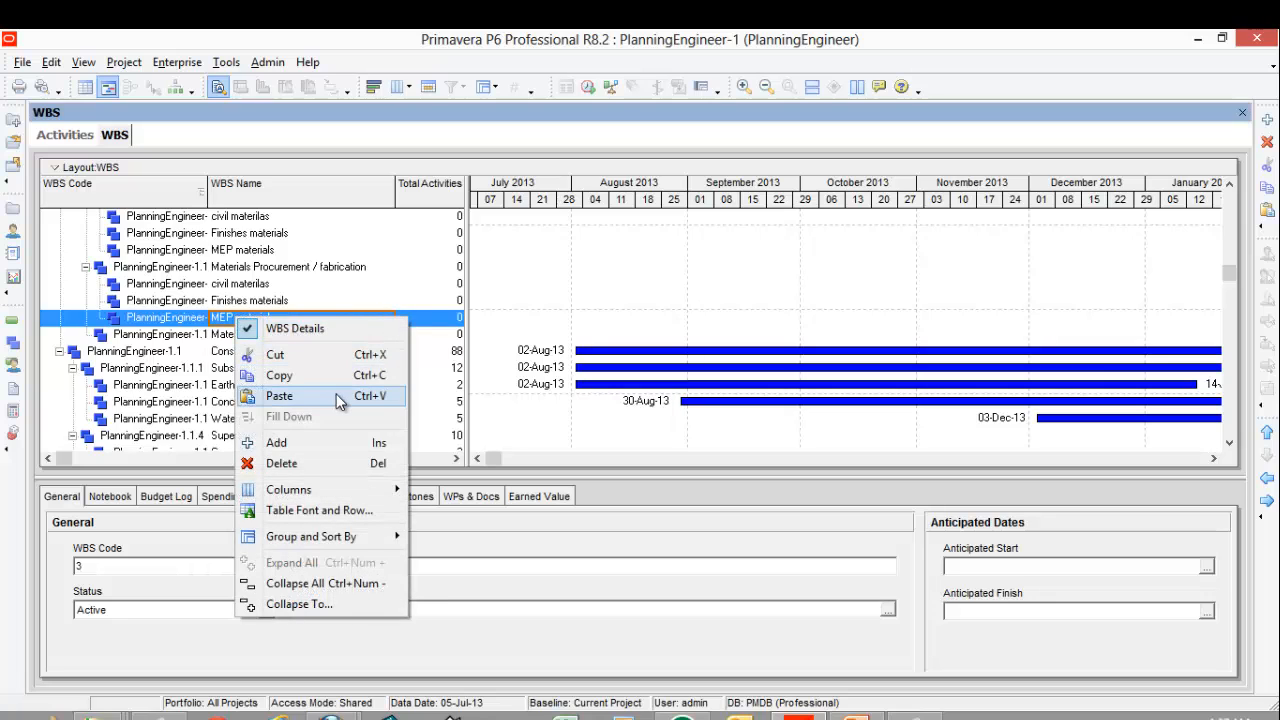
pyautogui.click(280, 396)
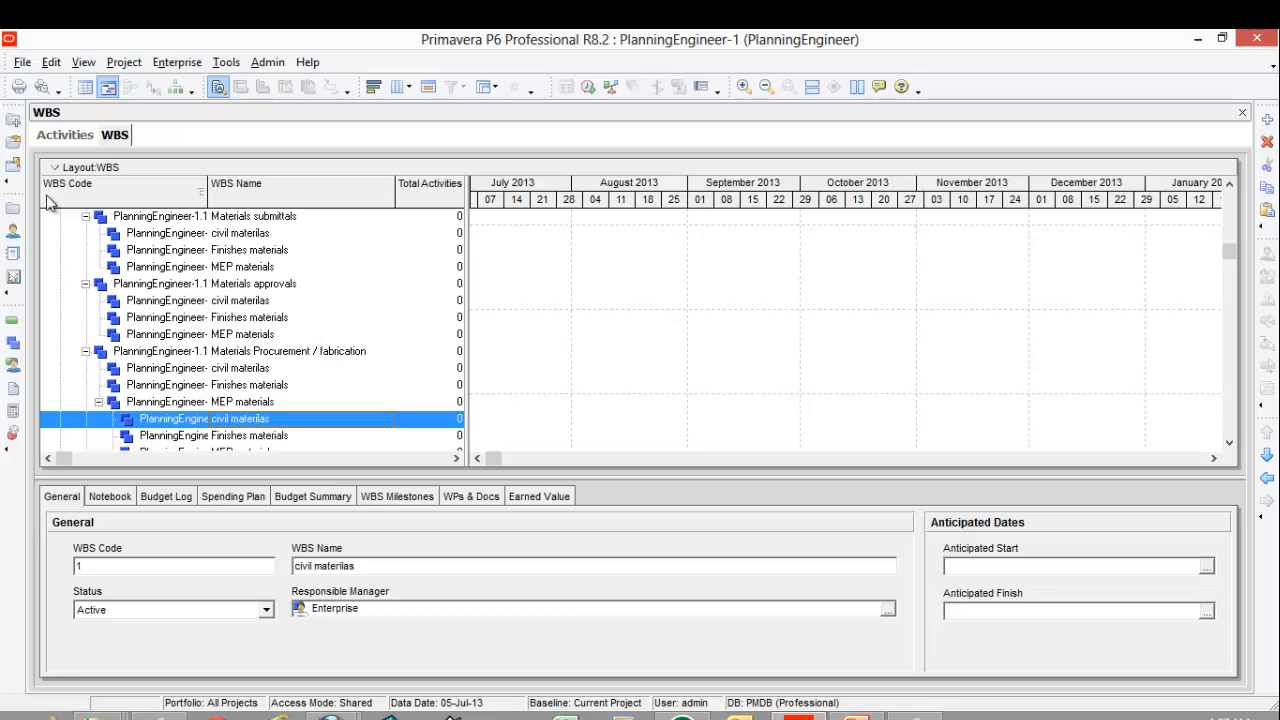
# Step: Switch to the activities view and collapse the Construction works groups from Rough Finishes through Close out
pyautogui.click(13, 320)
pyautogui.click(424, 282)
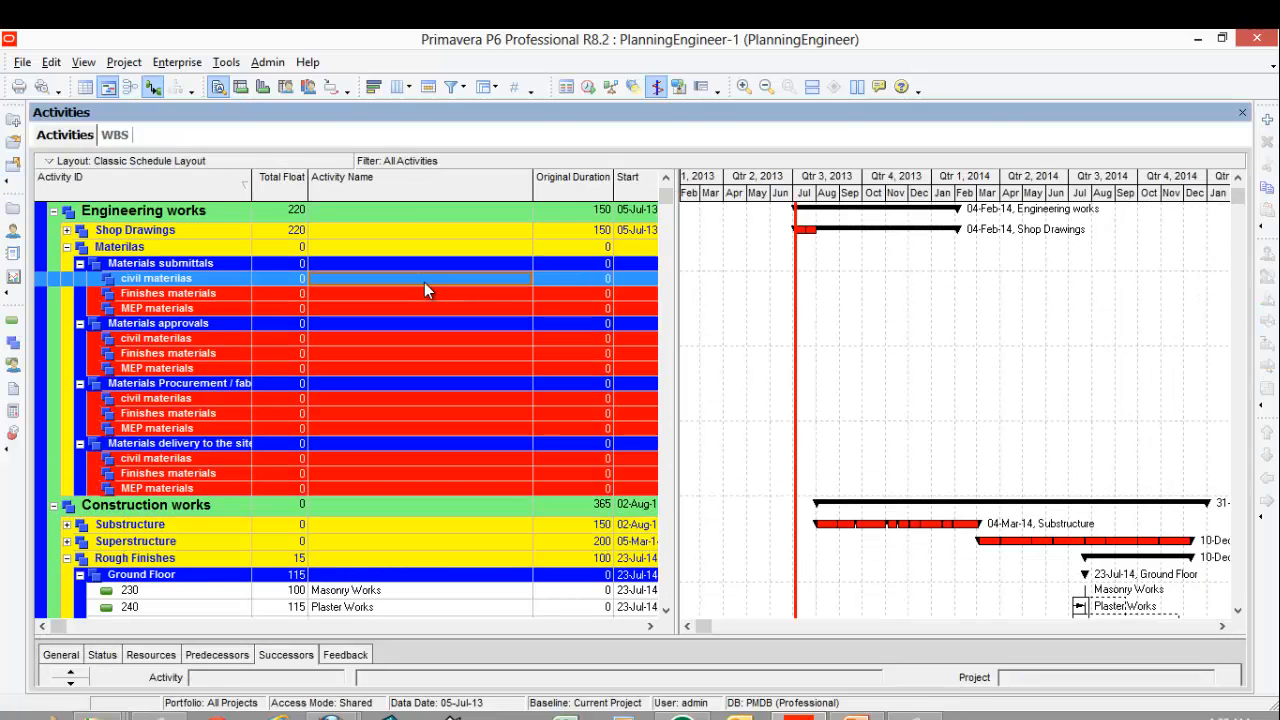
pyautogui.scroll(-2, 424, 282)
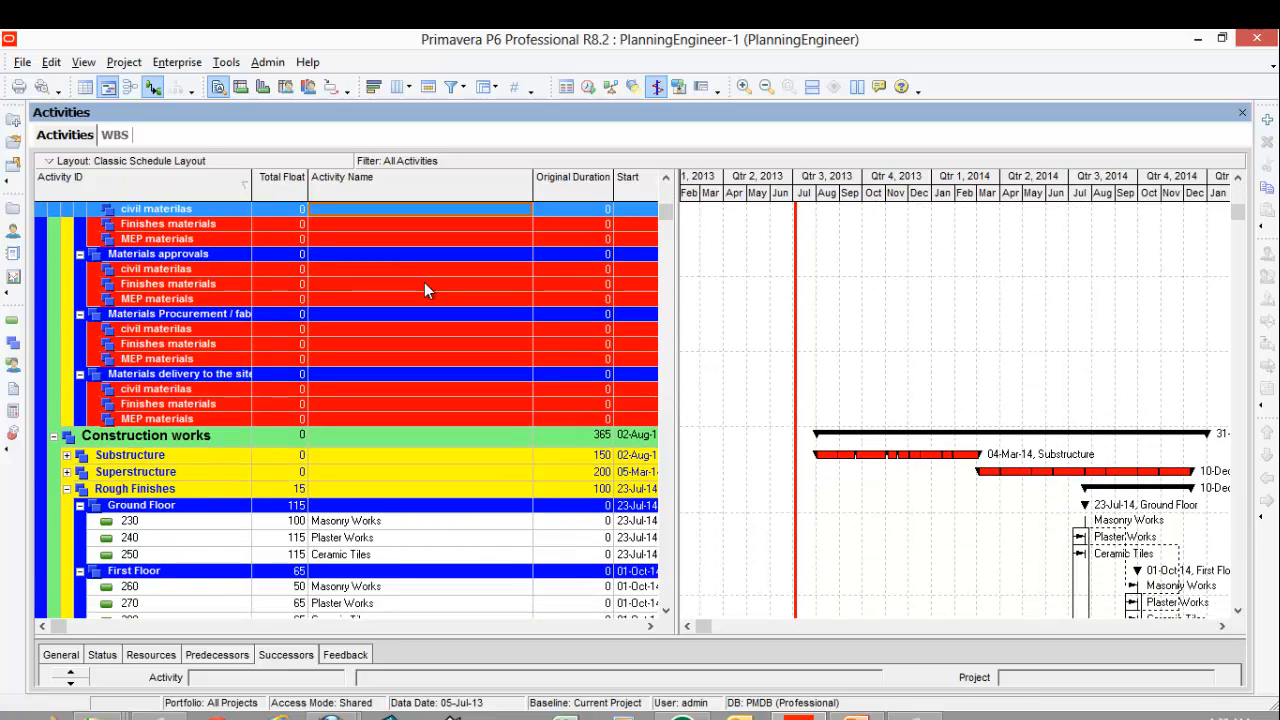
pyautogui.doubleClick(371, 490)
pyautogui.doubleClick(361, 508)
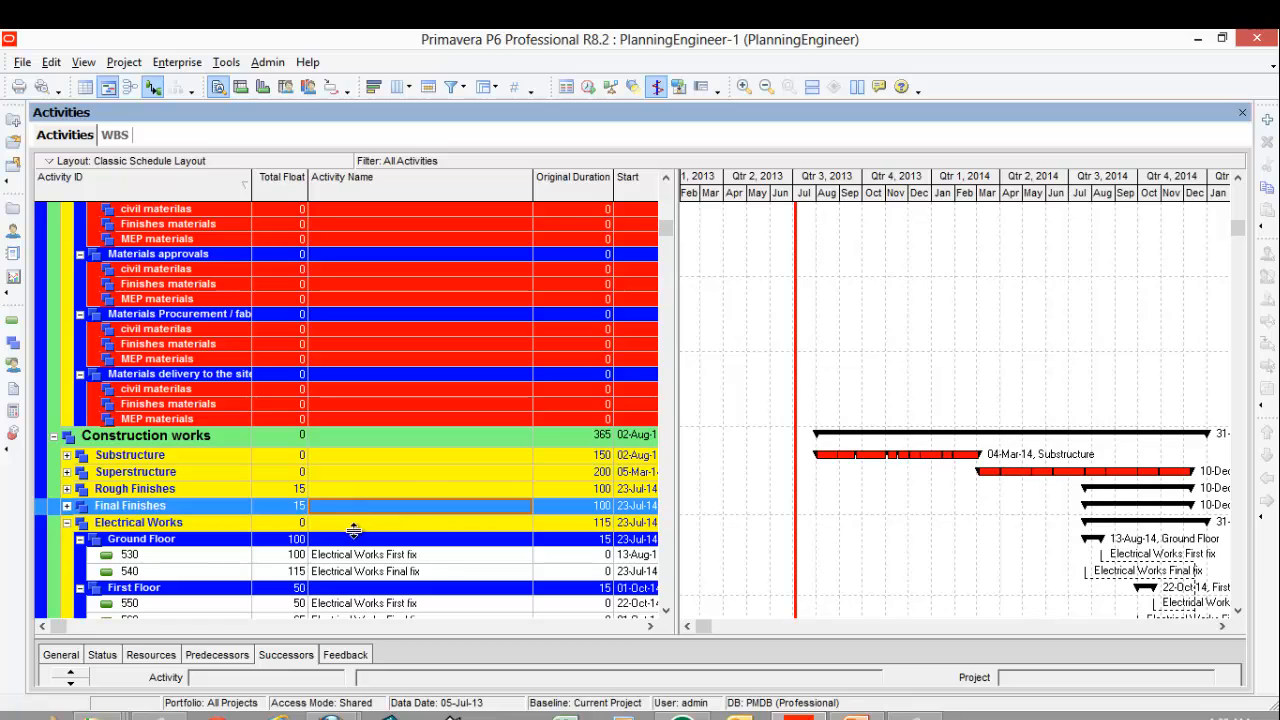
pyautogui.doubleClick(357, 524)
pyautogui.doubleClick(346, 541)
pyautogui.doubleClick(334, 558)
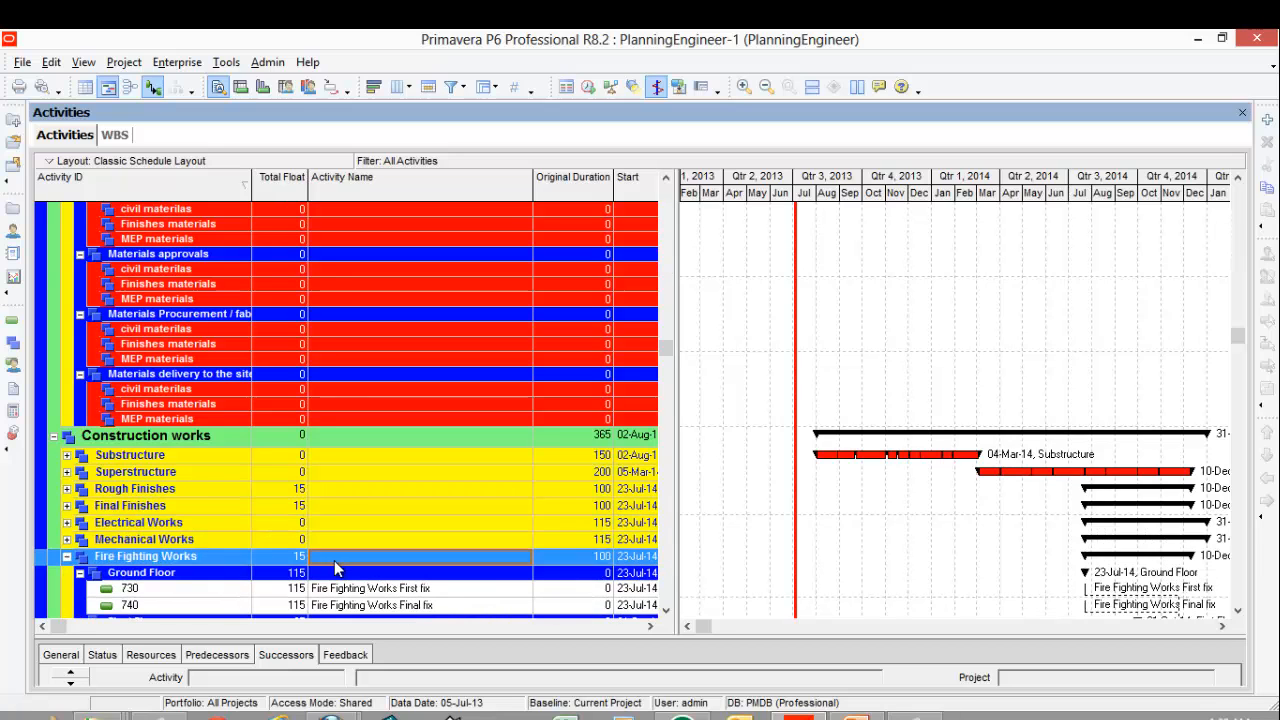
pyautogui.doubleClick(327, 575)
pyautogui.scroll(-2, 378, 484)
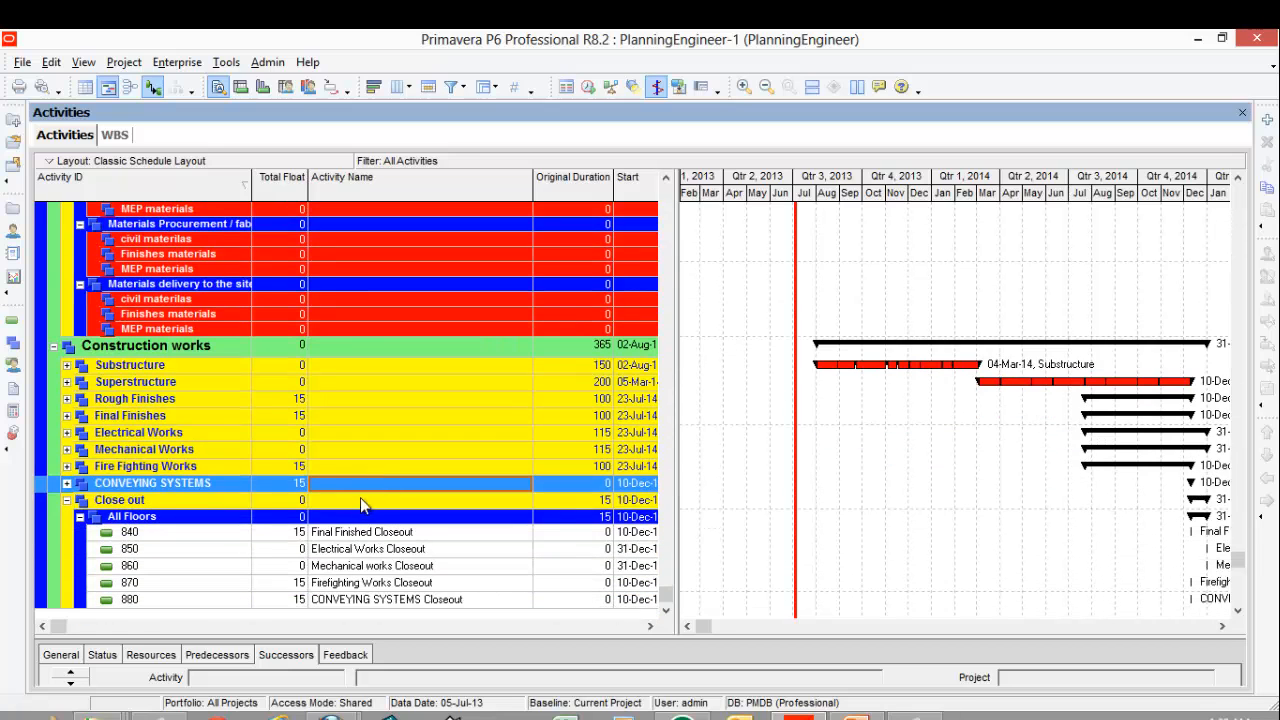
pyautogui.doubleClick(359, 501)
# Step: Expand the Substructure group and copy the name of the Backfilling activity under Earth works
pyautogui.doubleClick(355, 469)
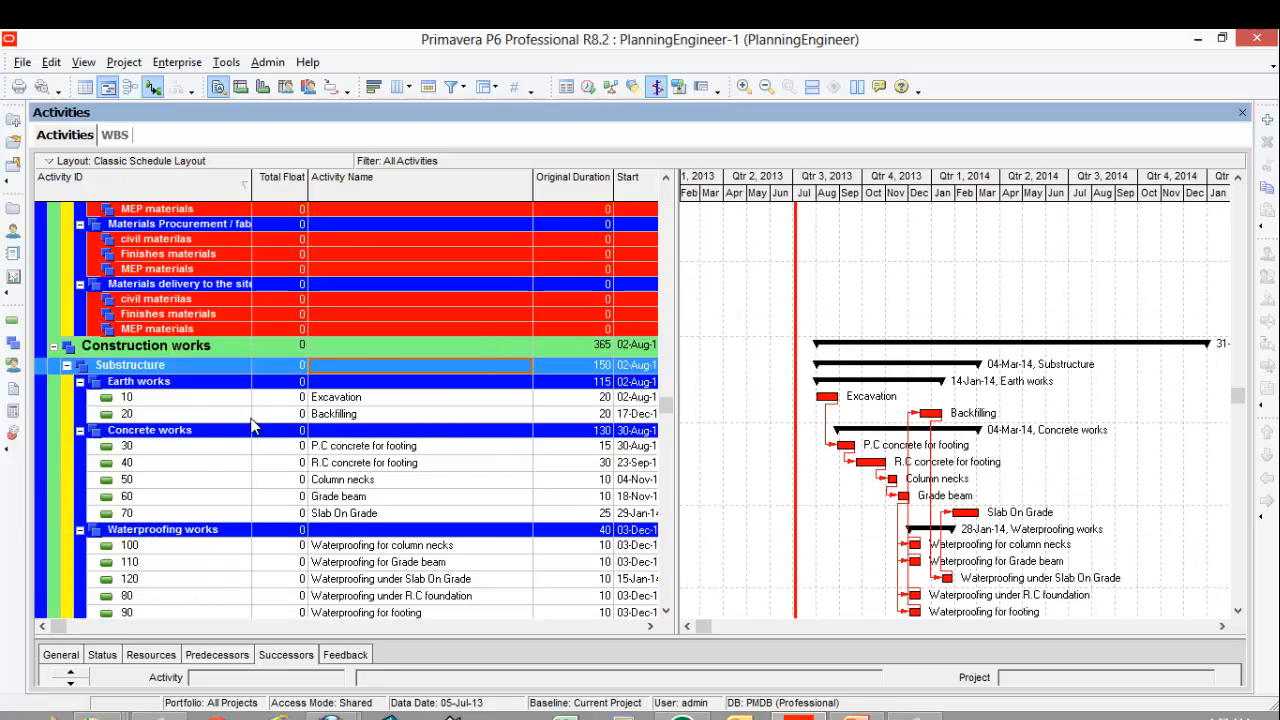
pyautogui.click(367, 400)
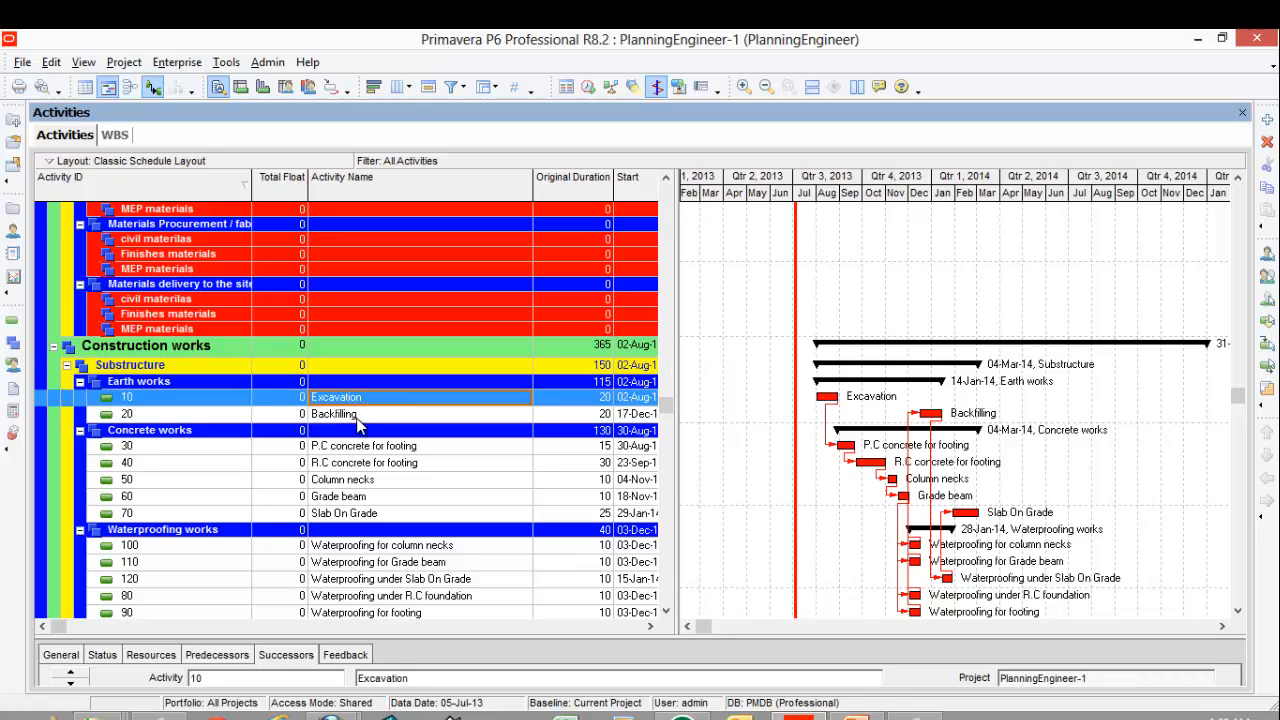
pyautogui.click(355, 418)
pyautogui.scroll(1, 400, 435)
pyautogui.scroll(1, 400, 437)
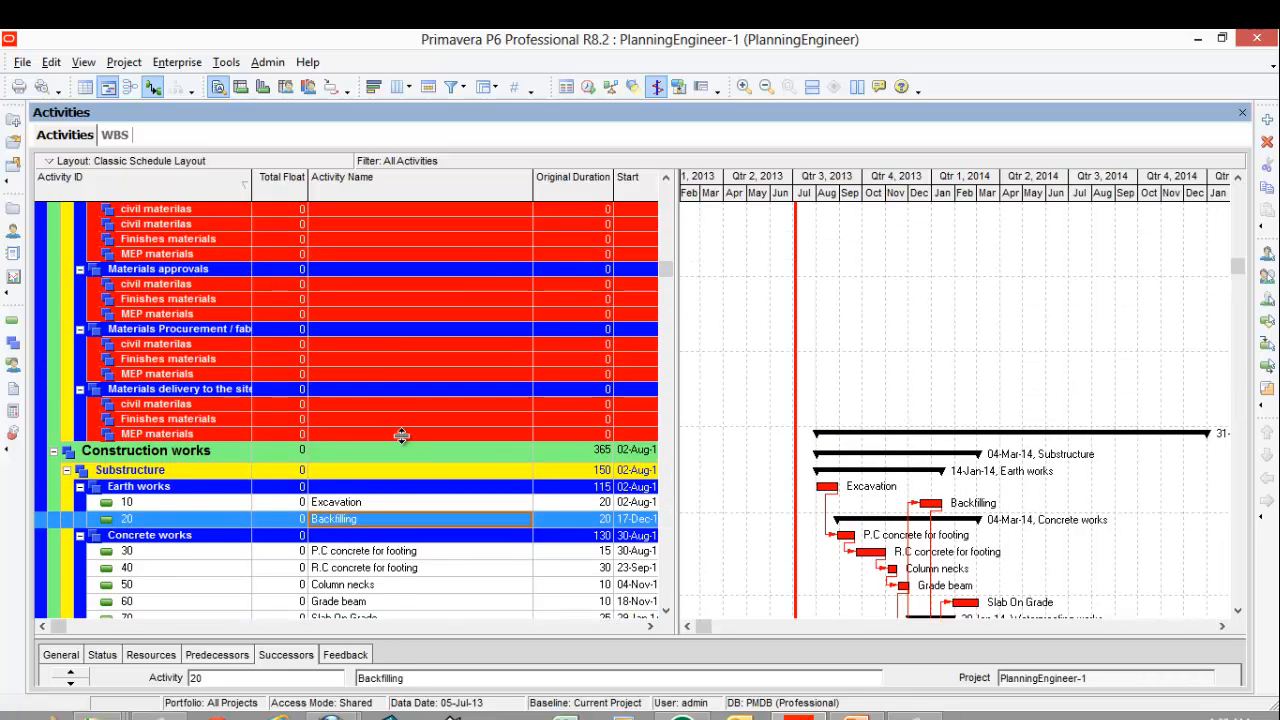
pyautogui.scroll(1, 398, 500)
pyautogui.click(365, 545)
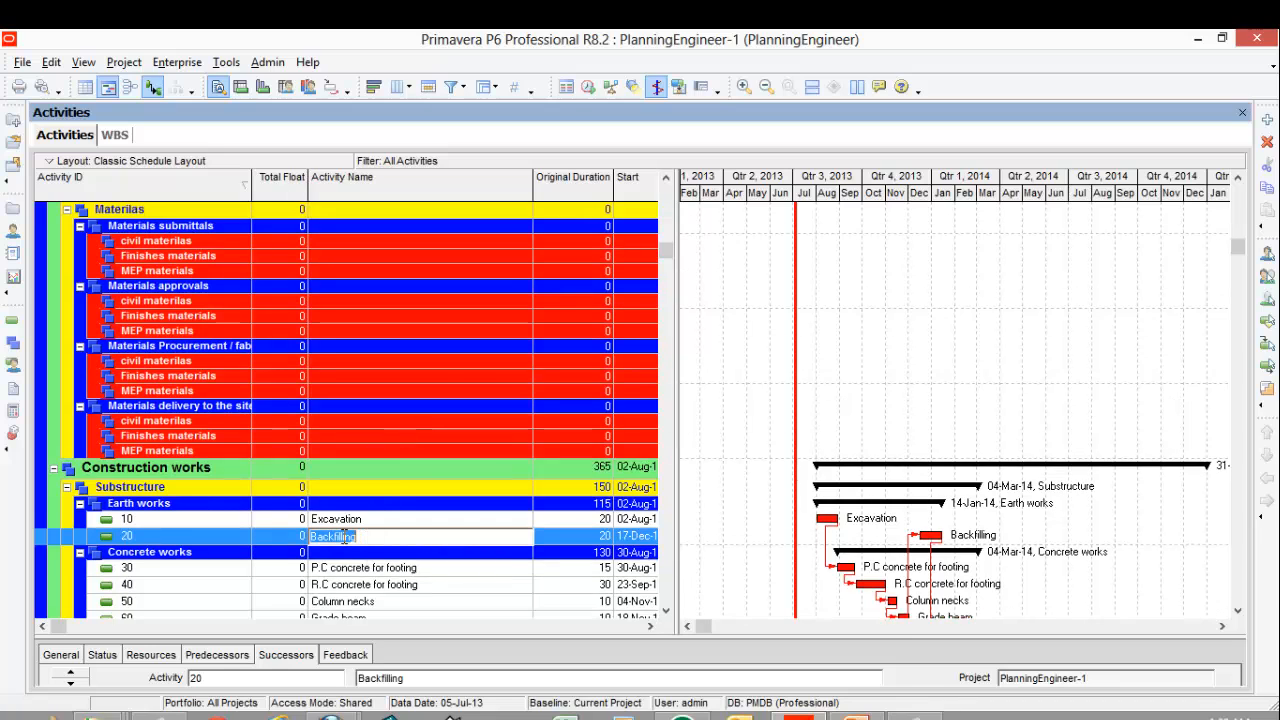
pyautogui.rightClick(342, 540)
pyautogui.click(420, 340)
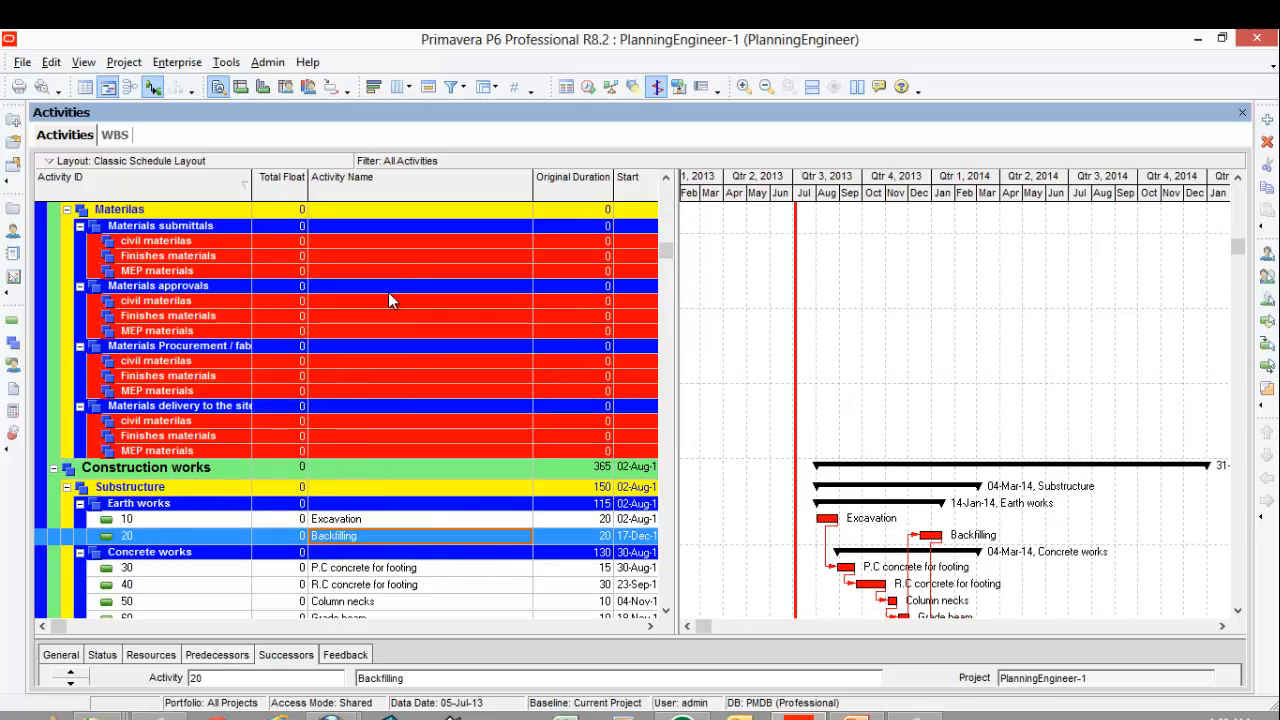
# Step: Add an activity to civil materilas under Materials submittals and name it with the copied text "Backfilling"
pyautogui.click(521, 240)
pyautogui.click(1267, 119)
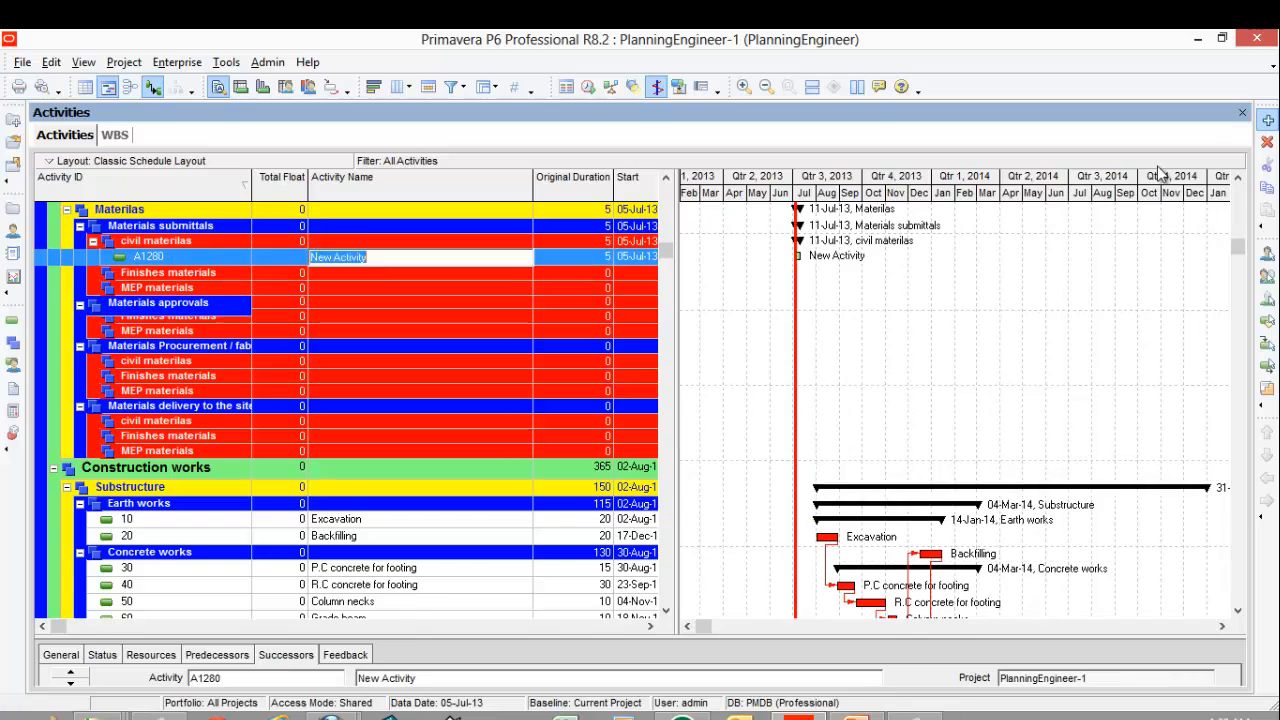
pyautogui.click(838, 557)
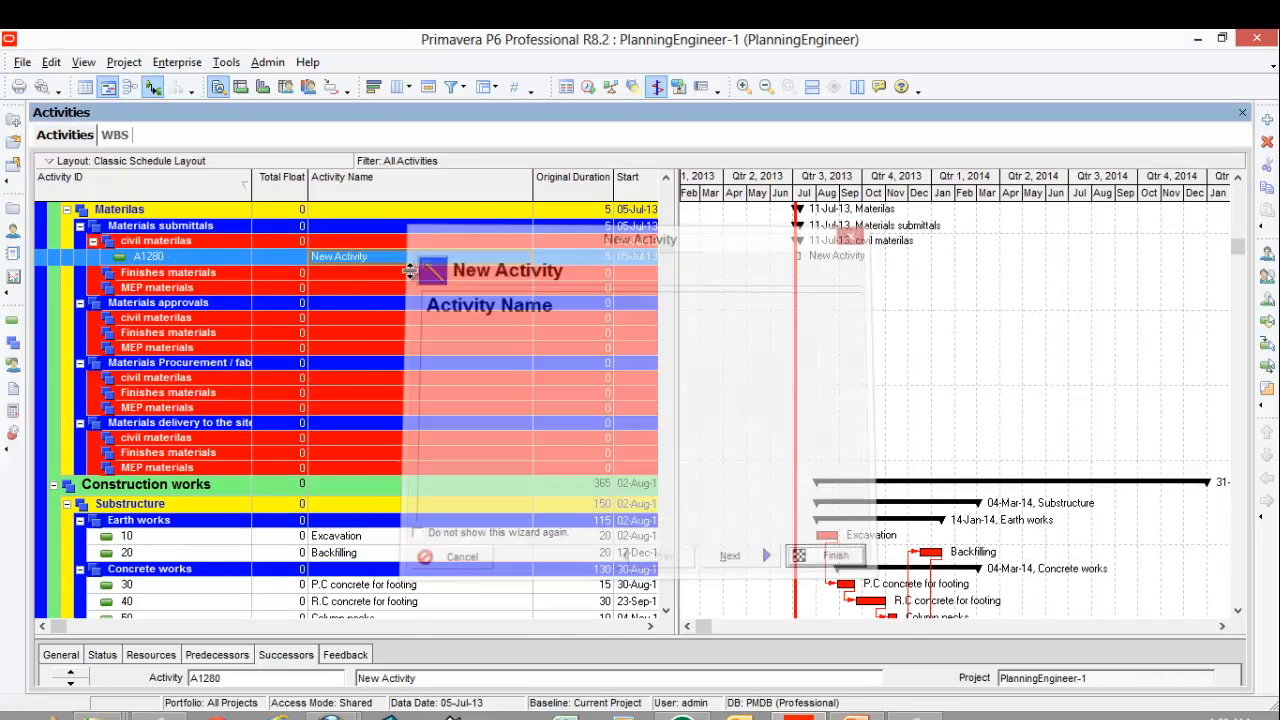
pyautogui.click(376, 256)
pyautogui.rightClick(330, 256)
pyautogui.click(416, 341)
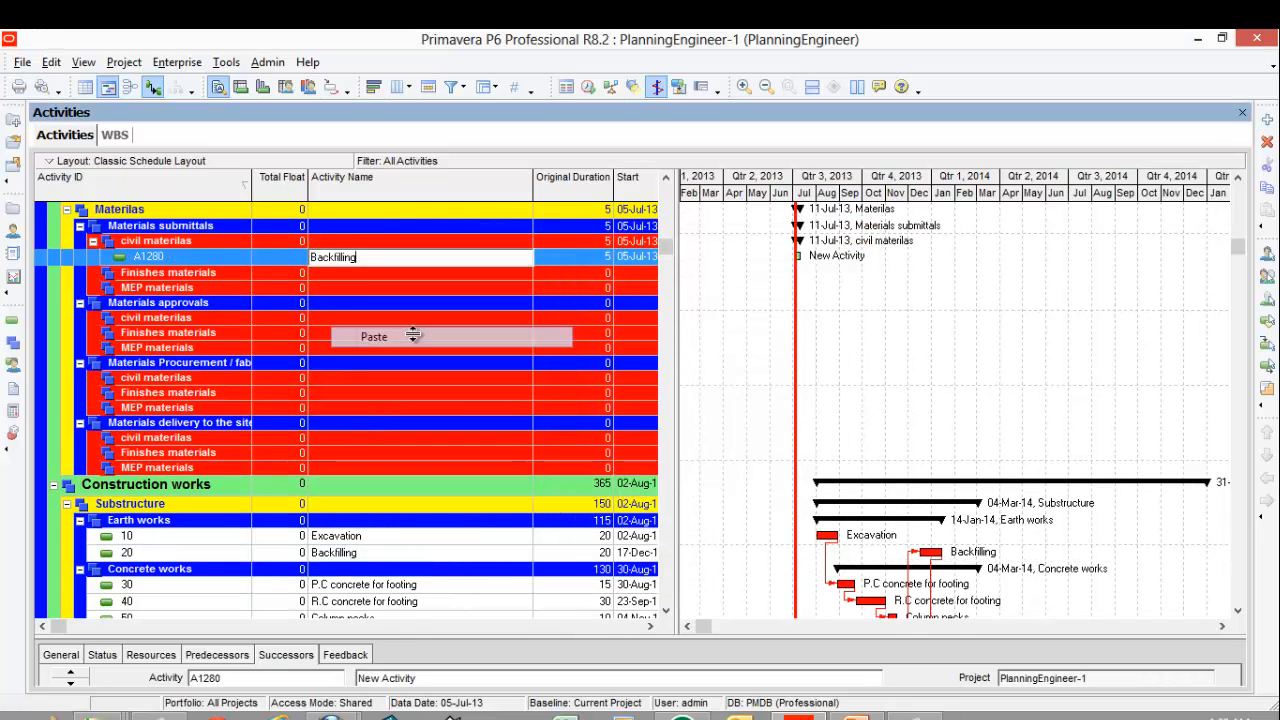
pyautogui.click(361, 291)
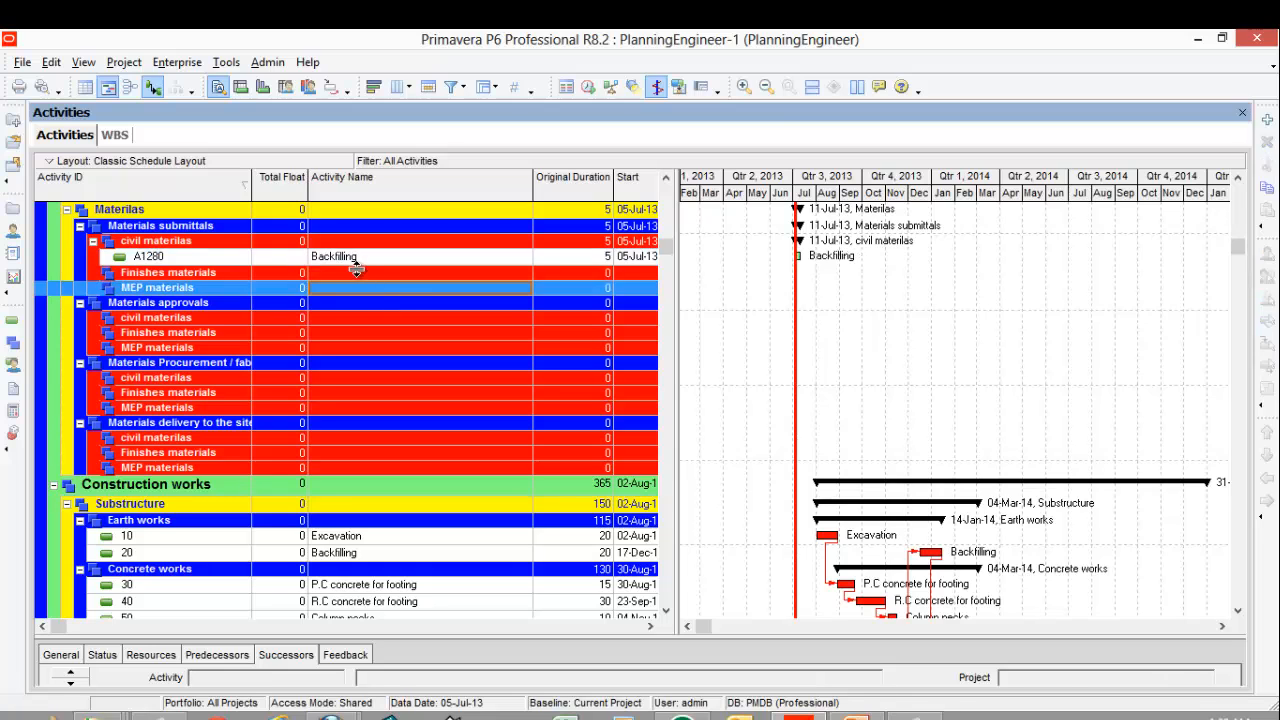
# Step: Copy the name of the new Backfilling activity under Materials submittals for reuse in the other material branches
pyautogui.click(352, 256)
pyautogui.rightClick(352, 256)
pyautogui.click(396, 316)
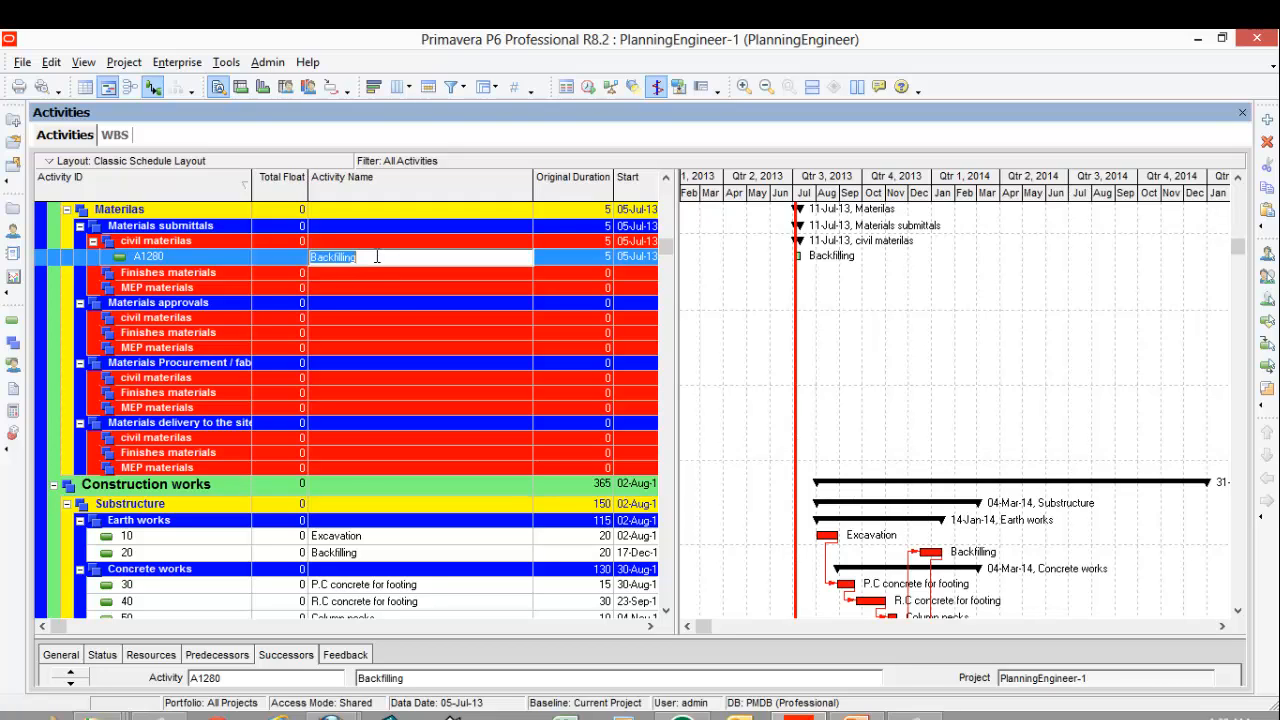
pyautogui.click(368, 272)
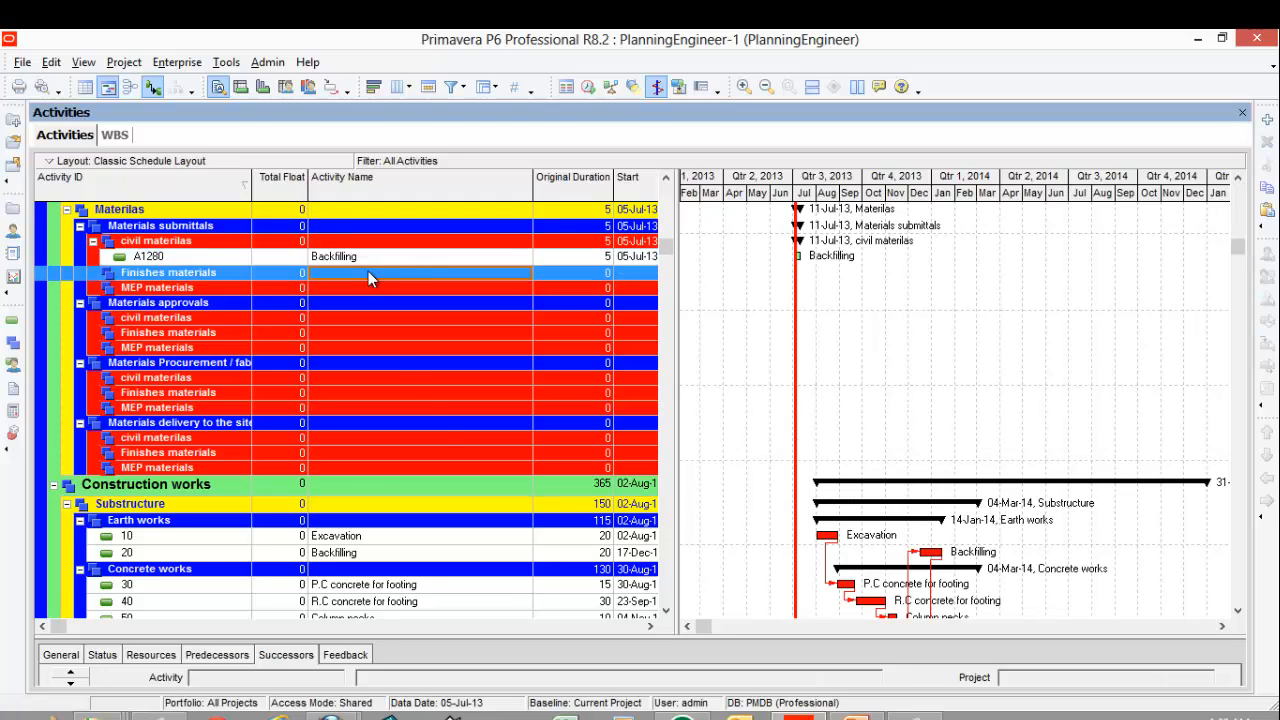
pyautogui.scroll(-2, 435, 422)
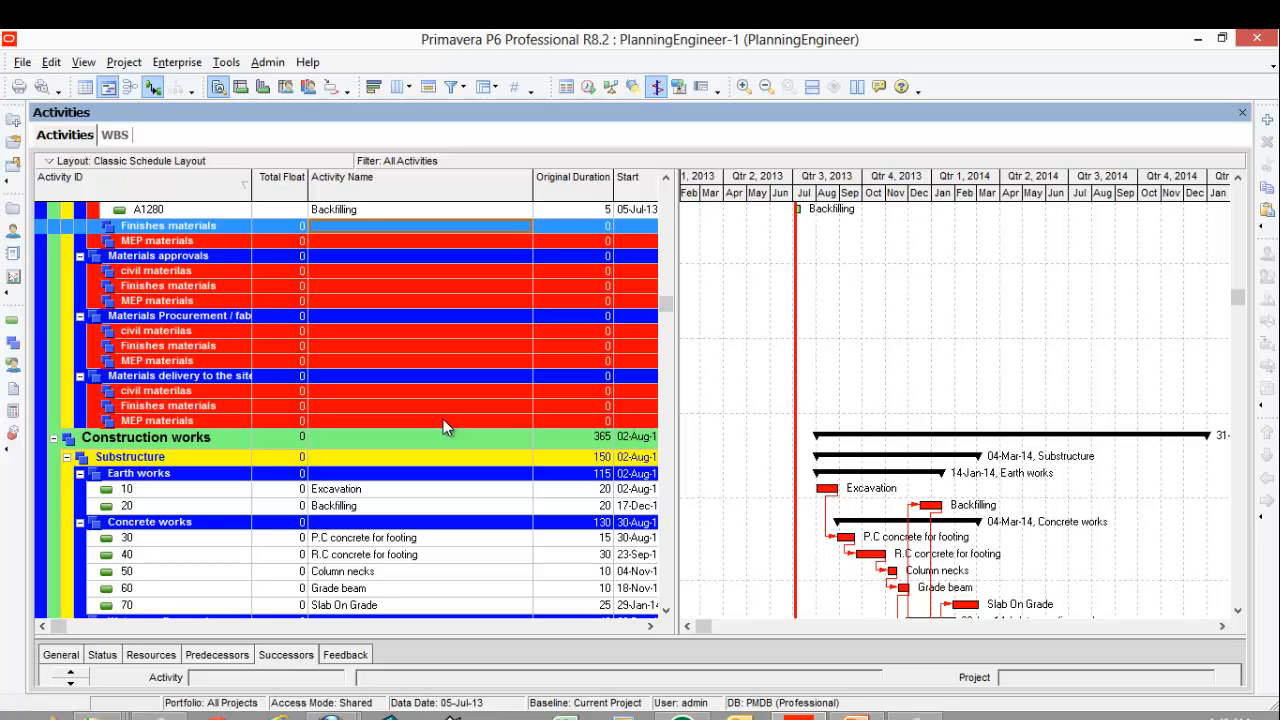
# Step: Add an activity below Backfilling in civil materilas under Materials submittals and name it "Concrete Mix"
pyautogui.scroll(3, 443, 426)
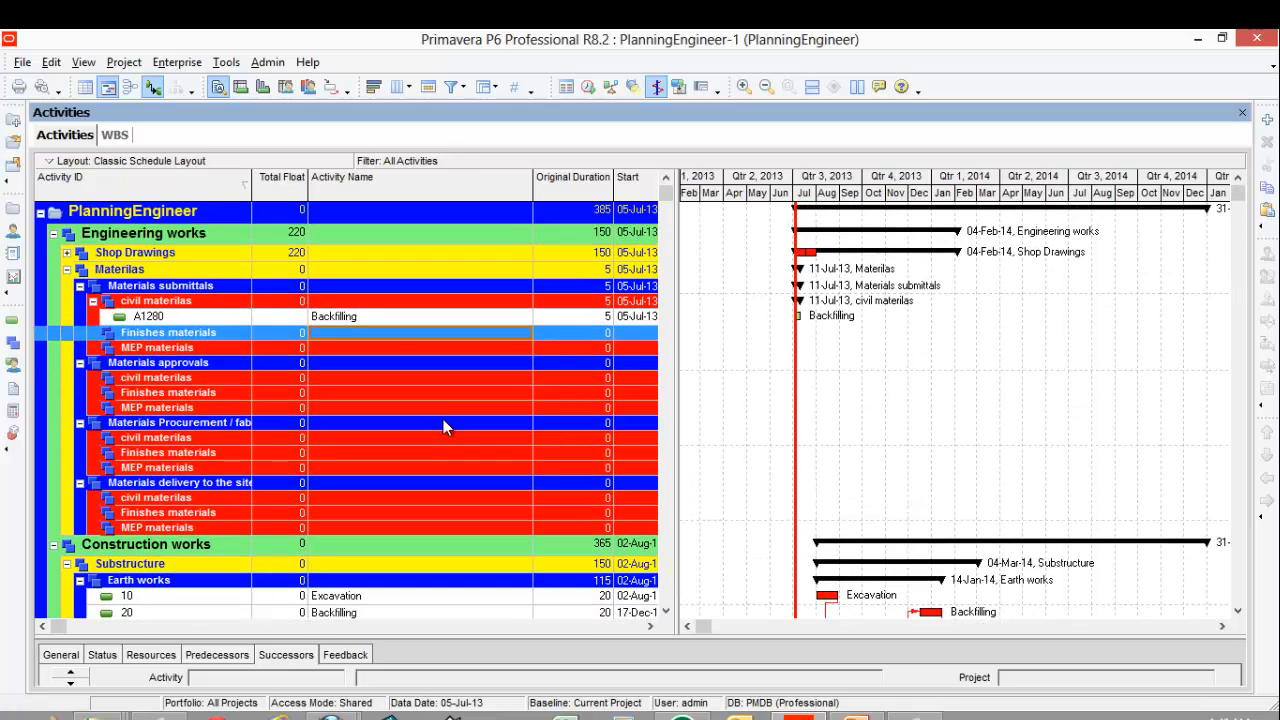
pyautogui.click(397, 318)
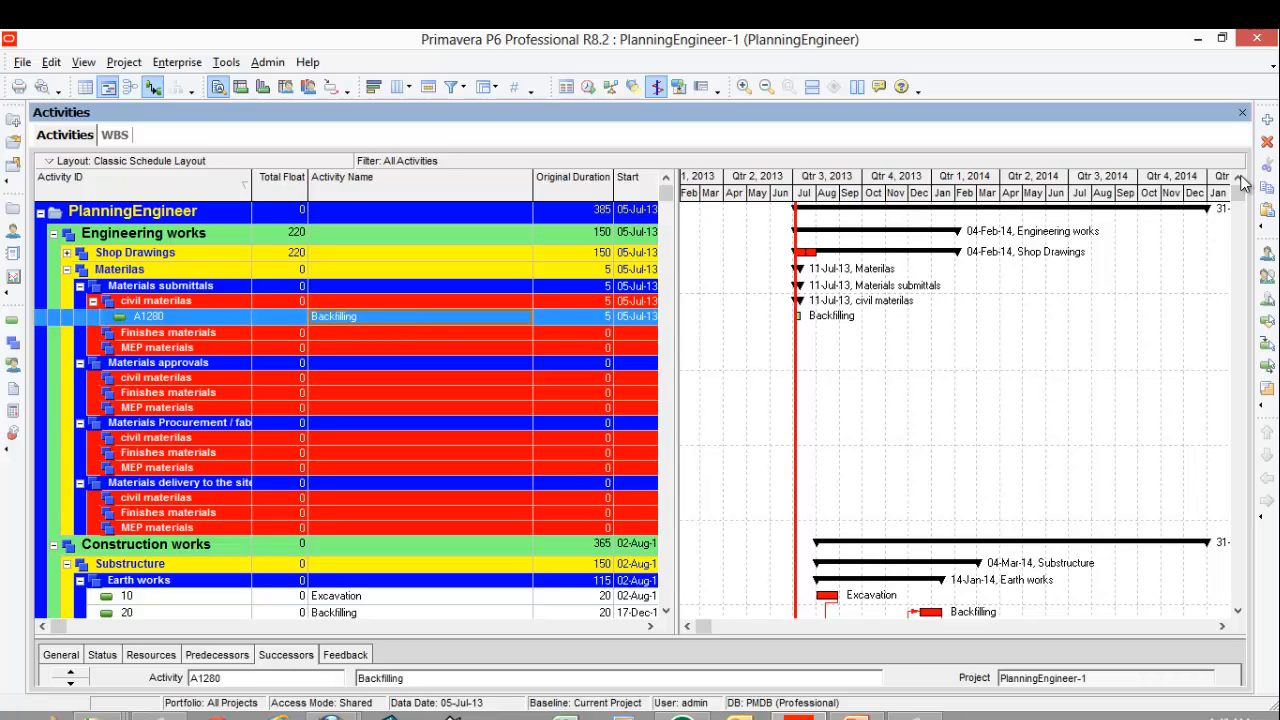
pyautogui.click(1267, 119)
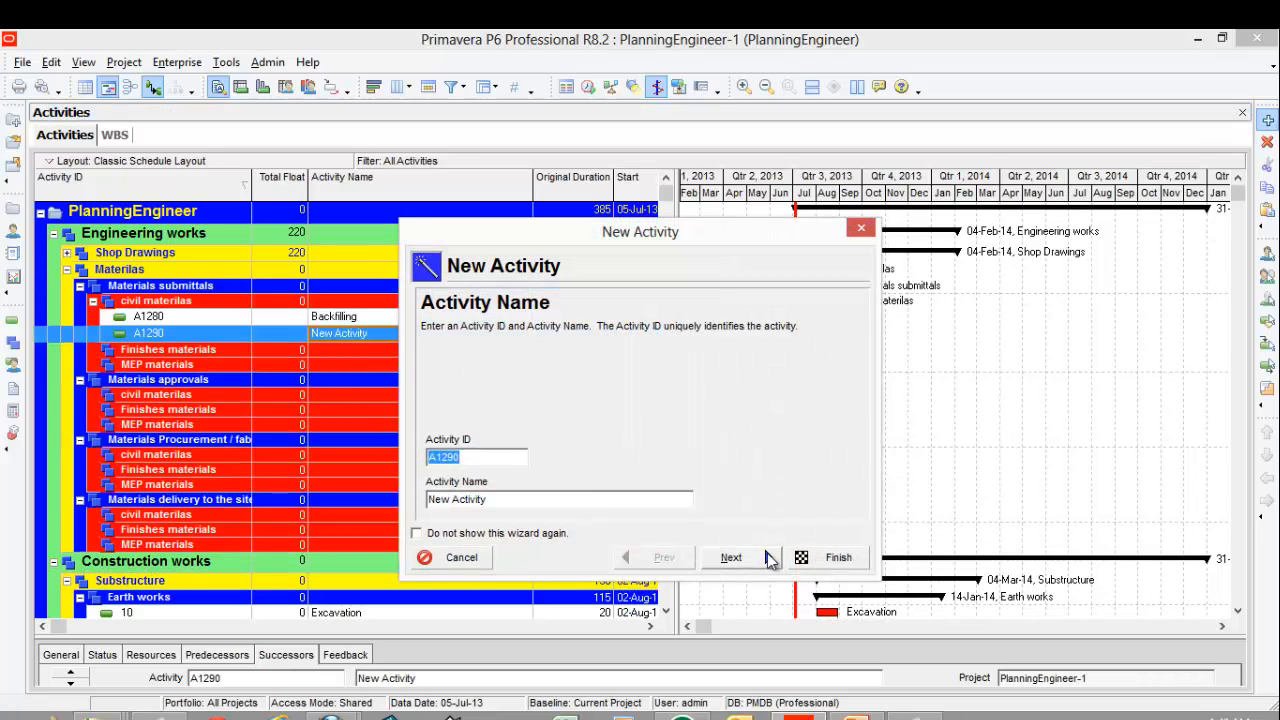
pyautogui.click(838, 558)
pyautogui.click(433, 336)
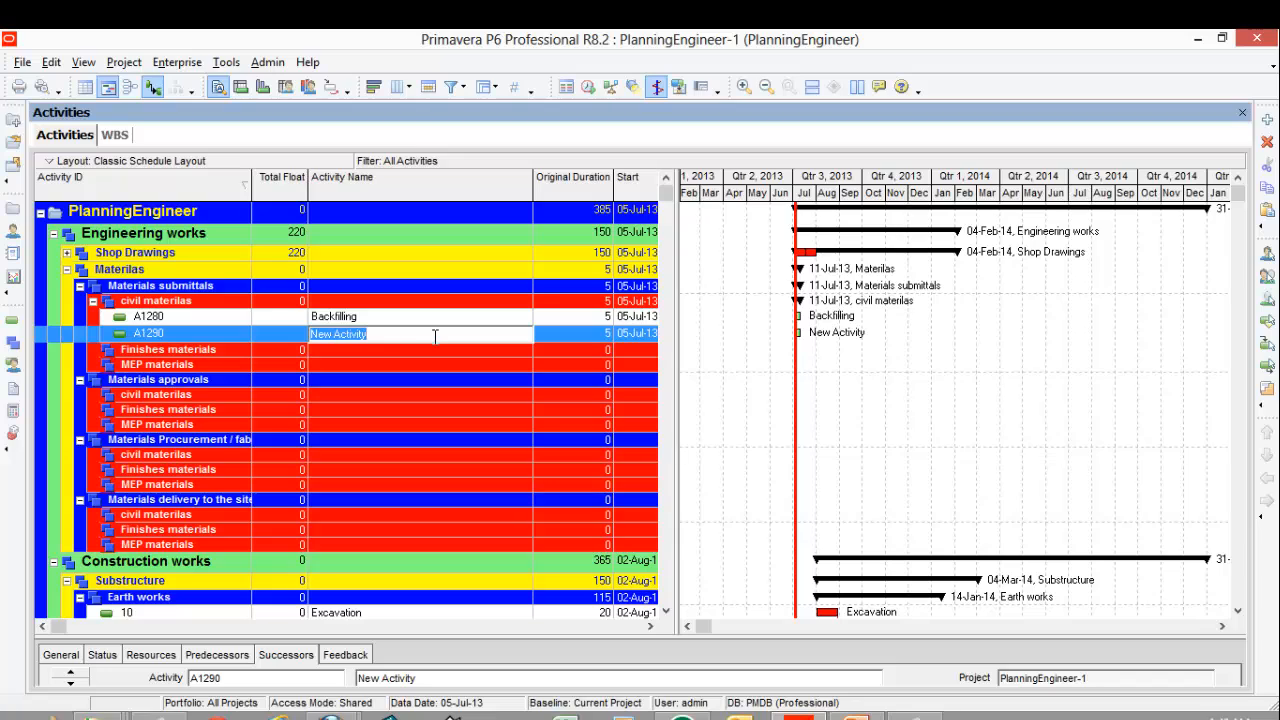
pyautogui.write('Concrete Mix')
pyautogui.press('Return')
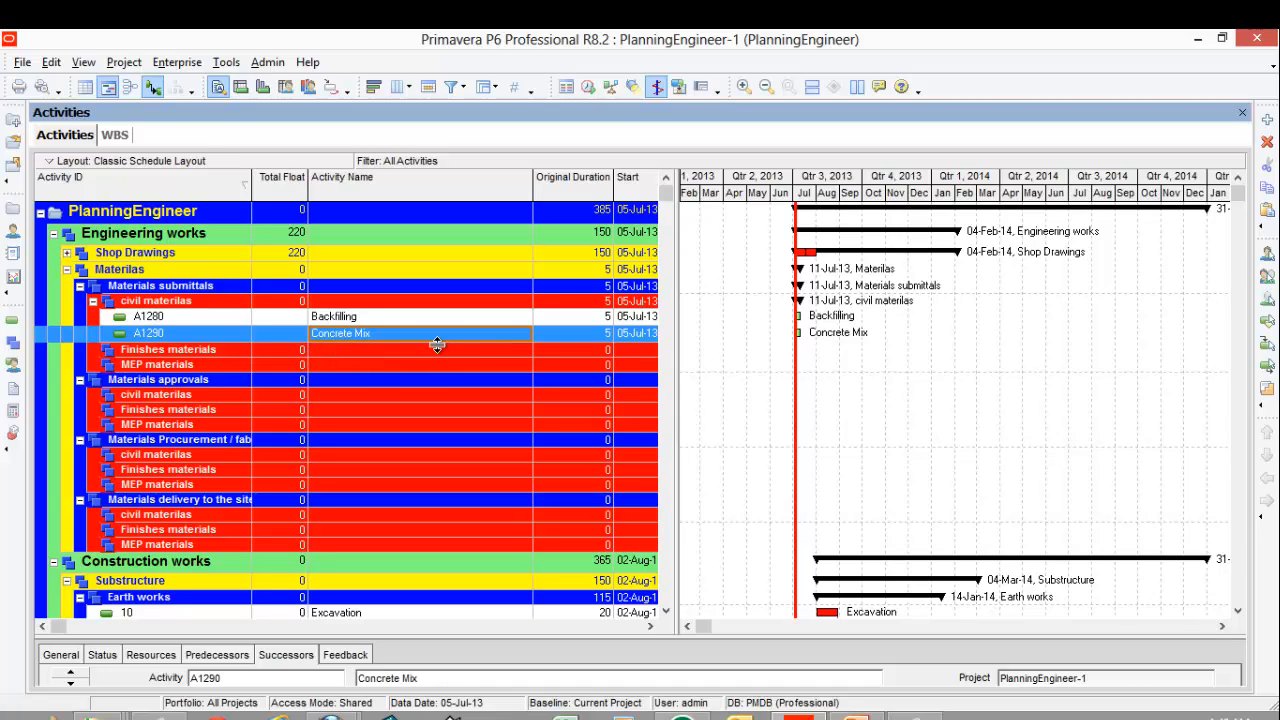
# Step: Add another activity below Concrete Mix in civil materilas under Materials submittals, keeping the default name
pyautogui.scroll(-5, 437, 344)
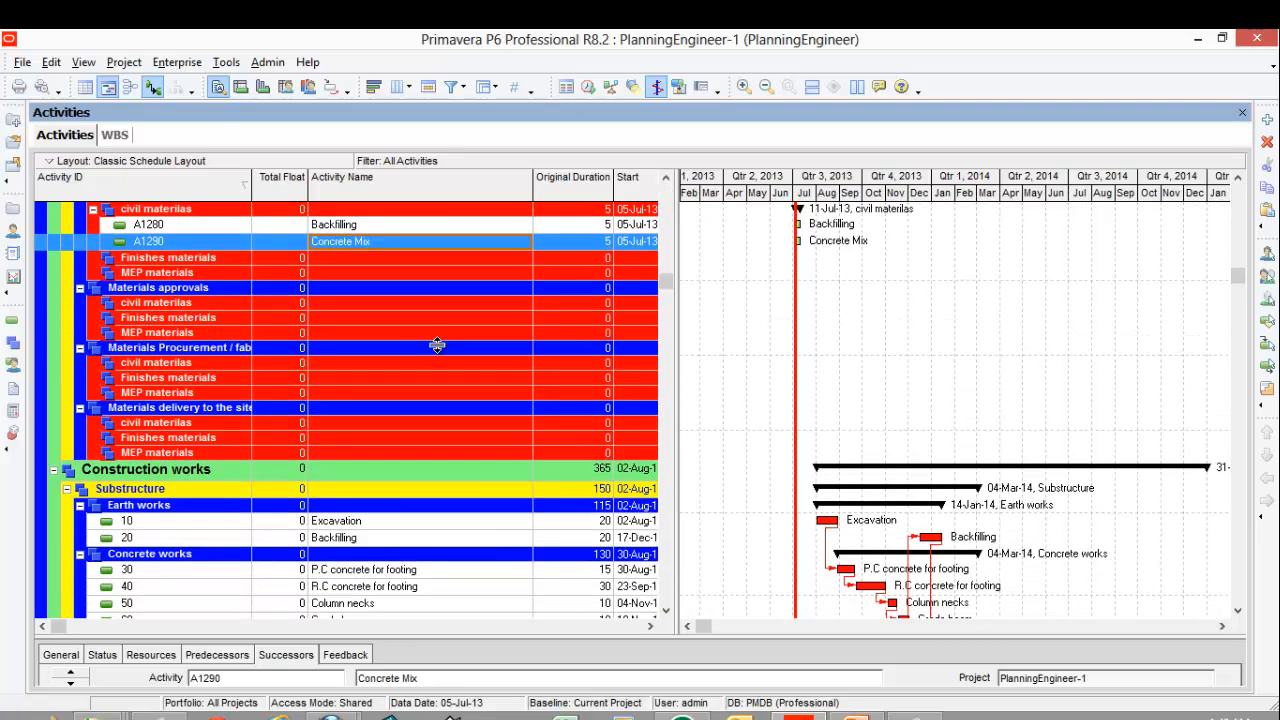
pyautogui.scroll(3, 437, 344)
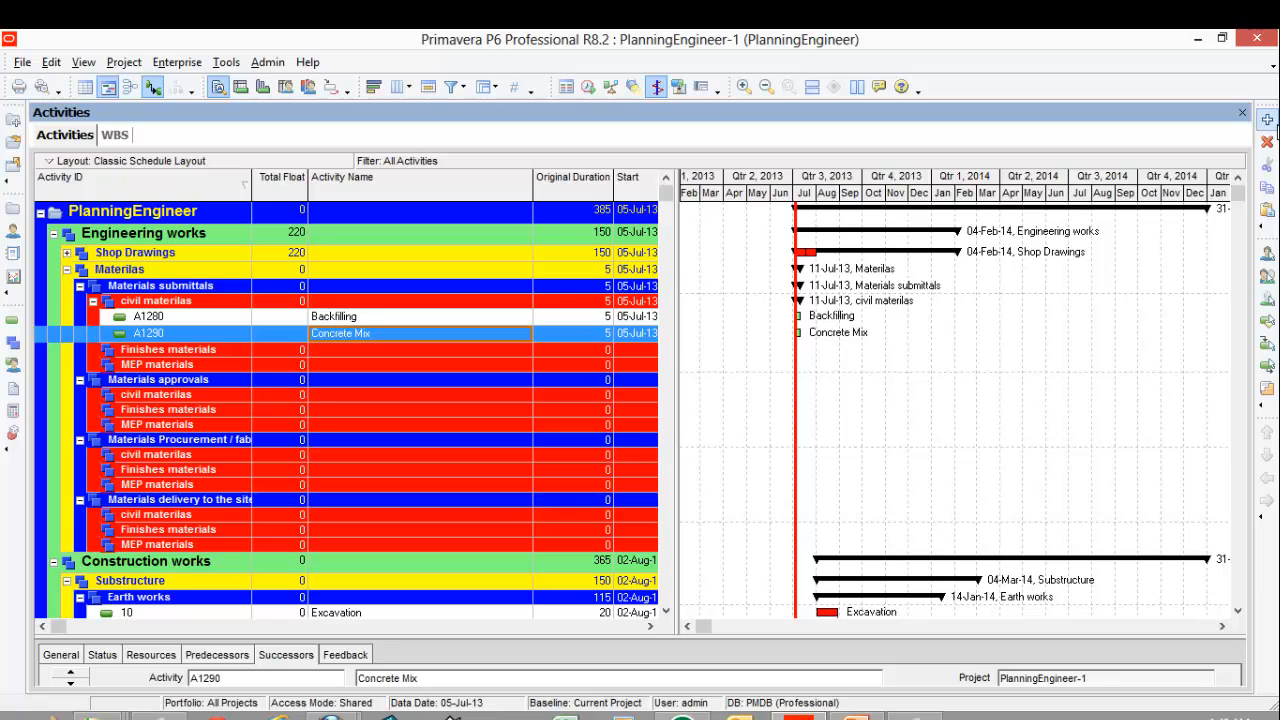
pyautogui.scroll(-3, 579, 394)
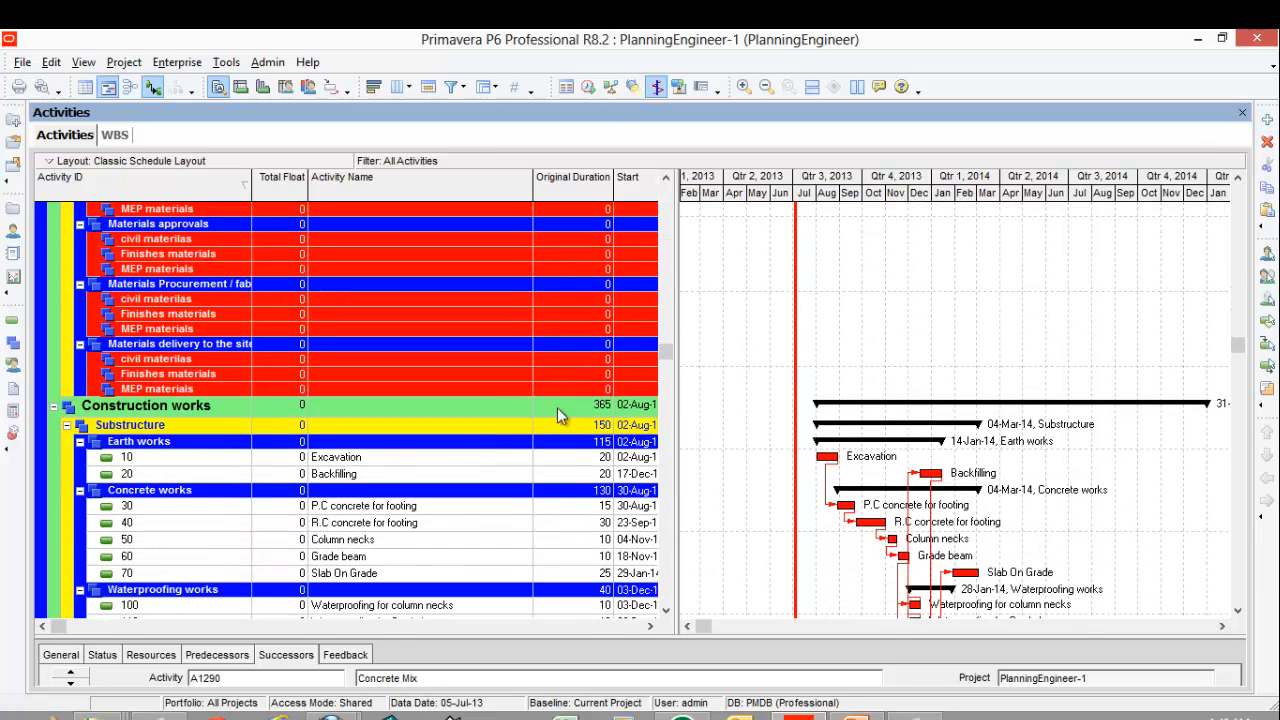
pyautogui.scroll(3, 557, 407)
pyautogui.click(1267, 119)
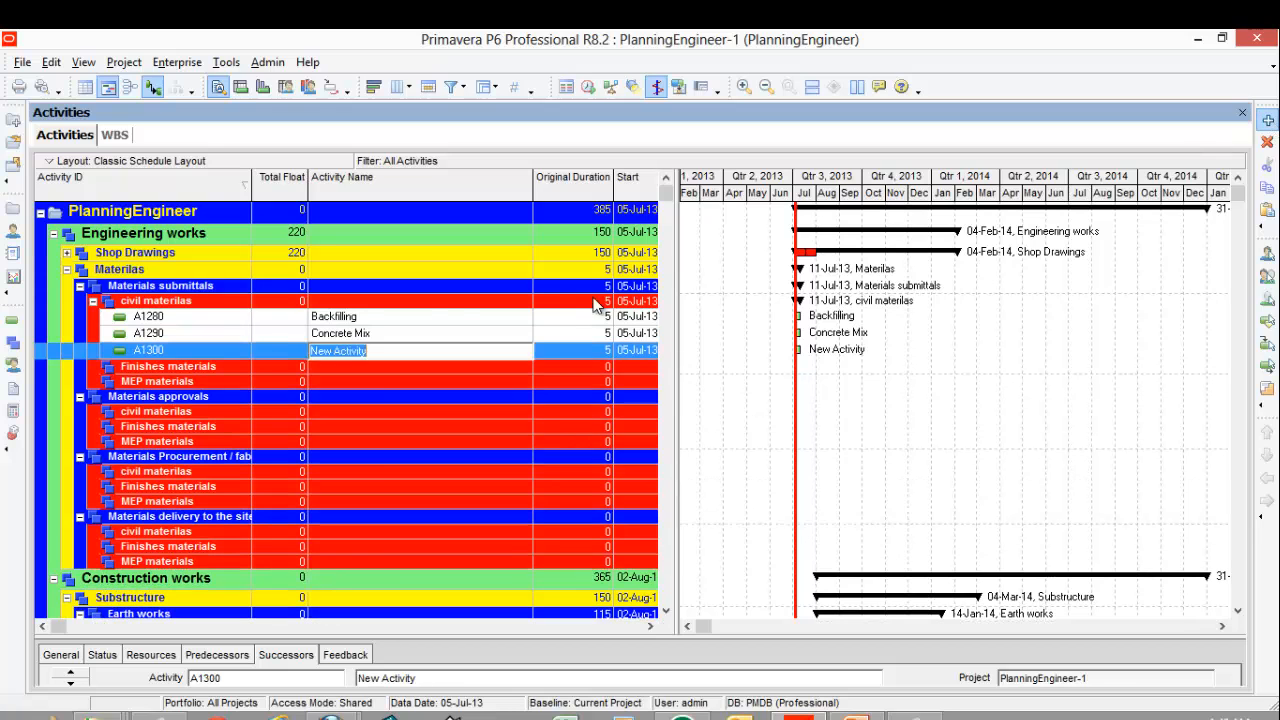
pyautogui.click(838, 557)
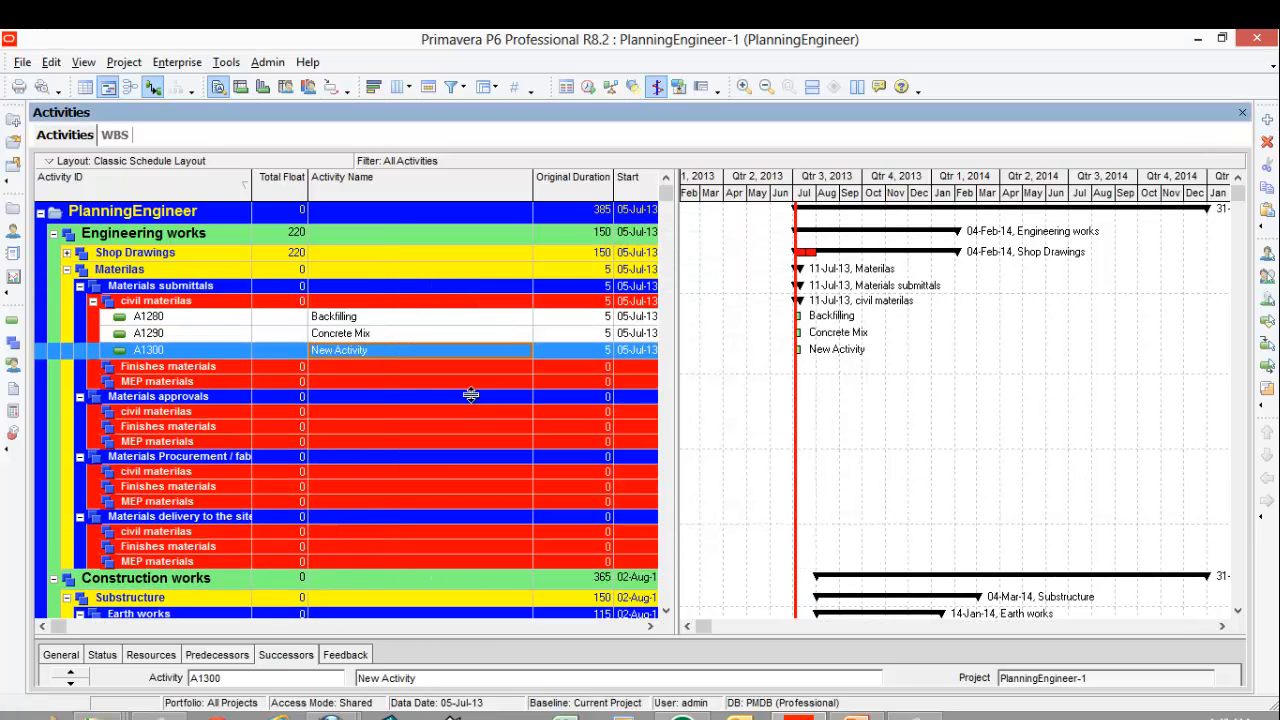
pyautogui.click(377, 353)
pyautogui.click(371, 367)
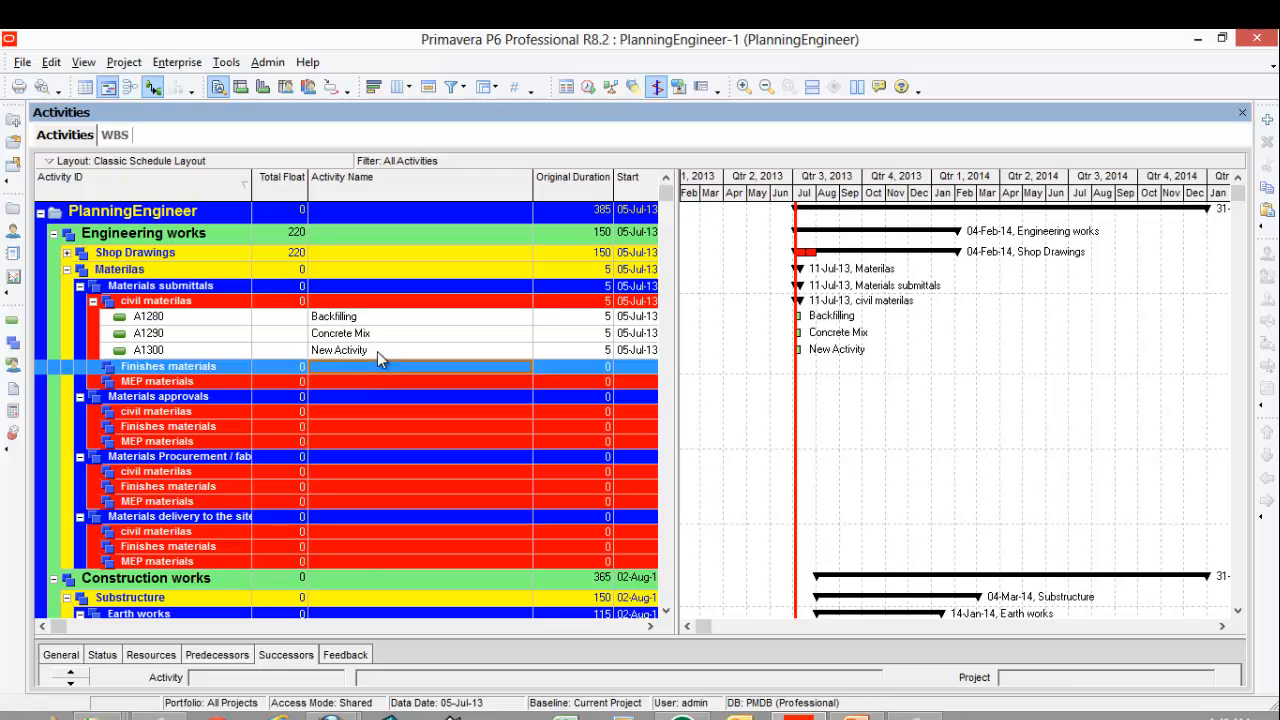
pyautogui.click(377, 352)
# Step: Copy the word "Waterproofing" from the name of the Waterproofing for column necks activity under Substructure
pyautogui.scroll(-1, 377, 352)
pyautogui.scroll(-4, 377, 351)
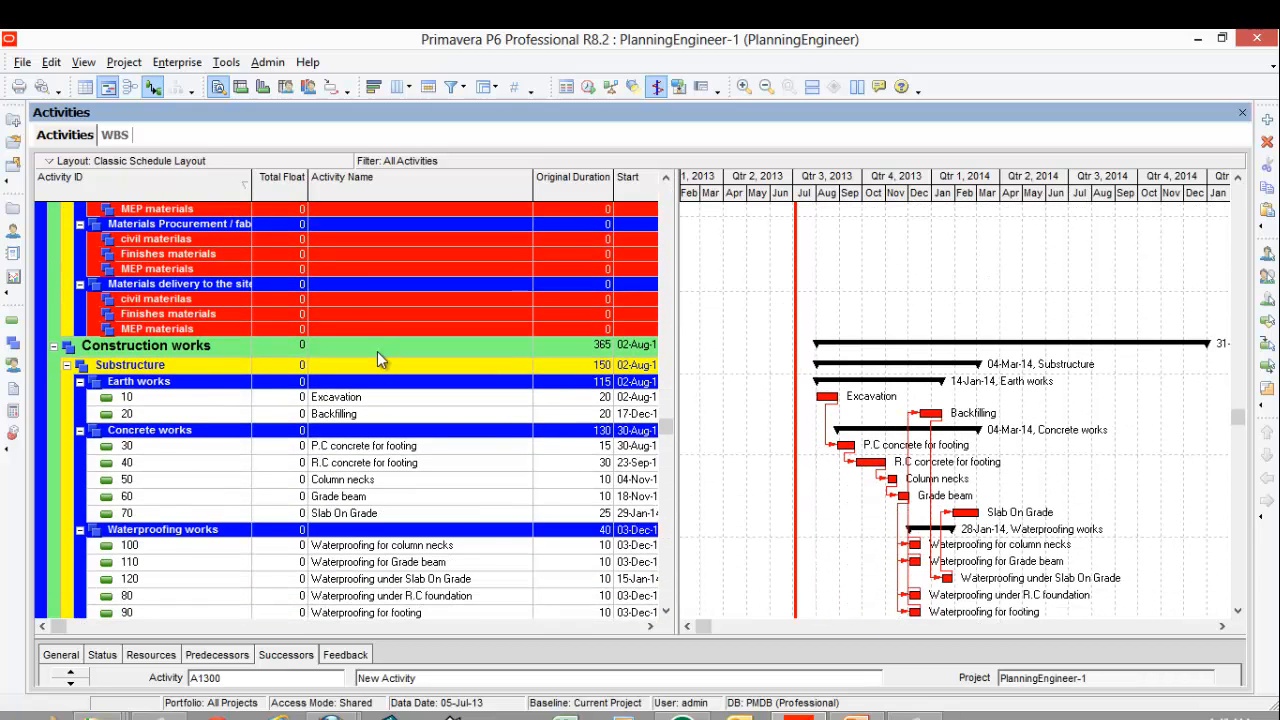
pyautogui.scroll(-1, 377, 351)
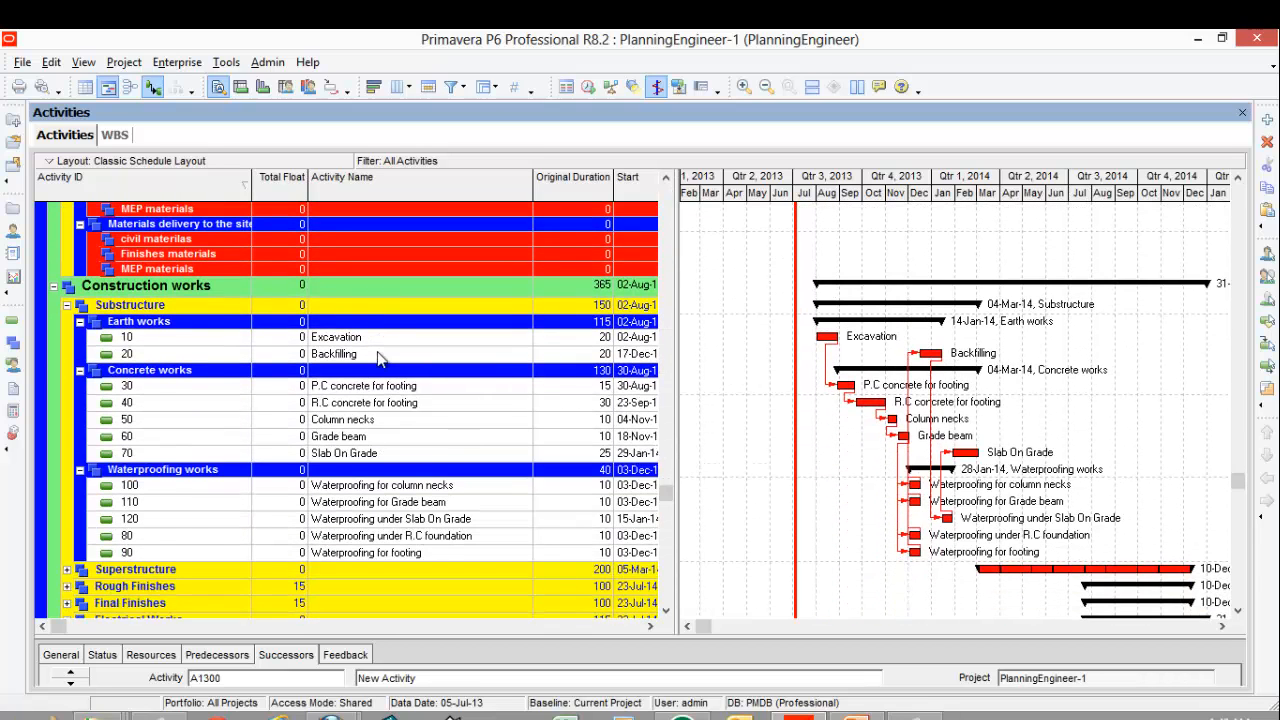
pyautogui.click(380, 487)
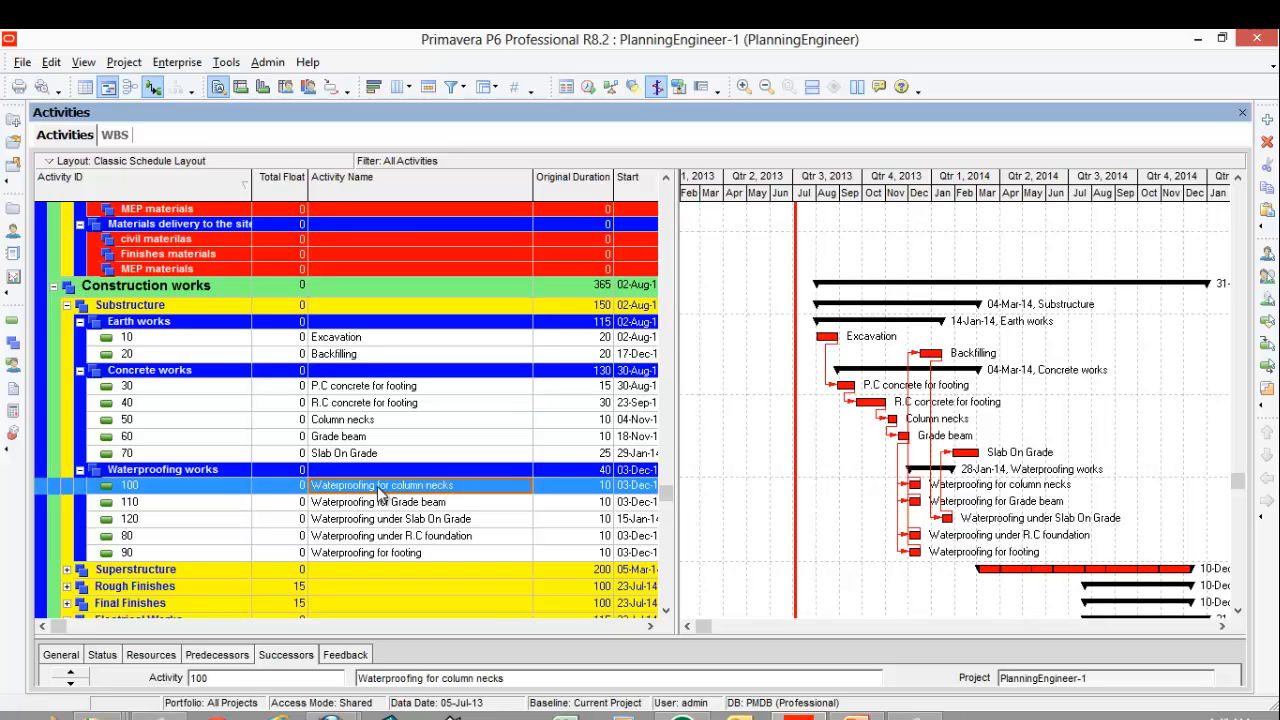
pyautogui.doubleClick(376, 486)
pyautogui.rightClick(376, 490)
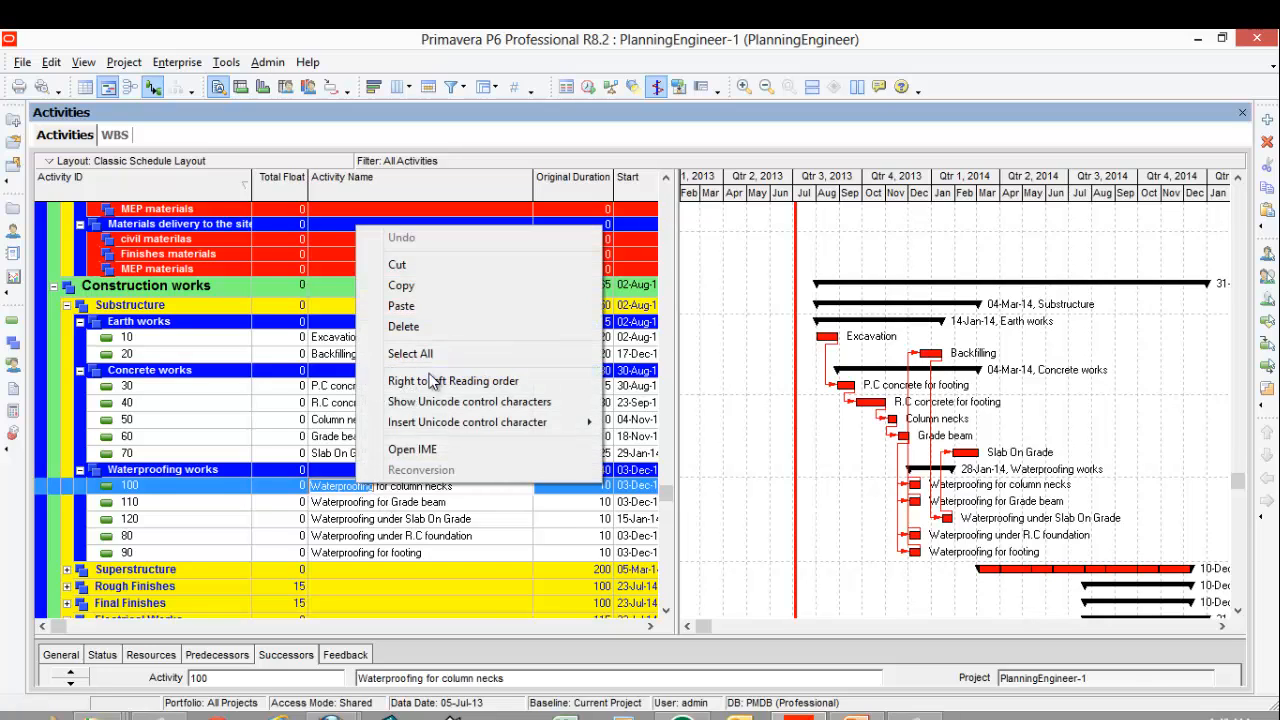
pyautogui.click(440, 289)
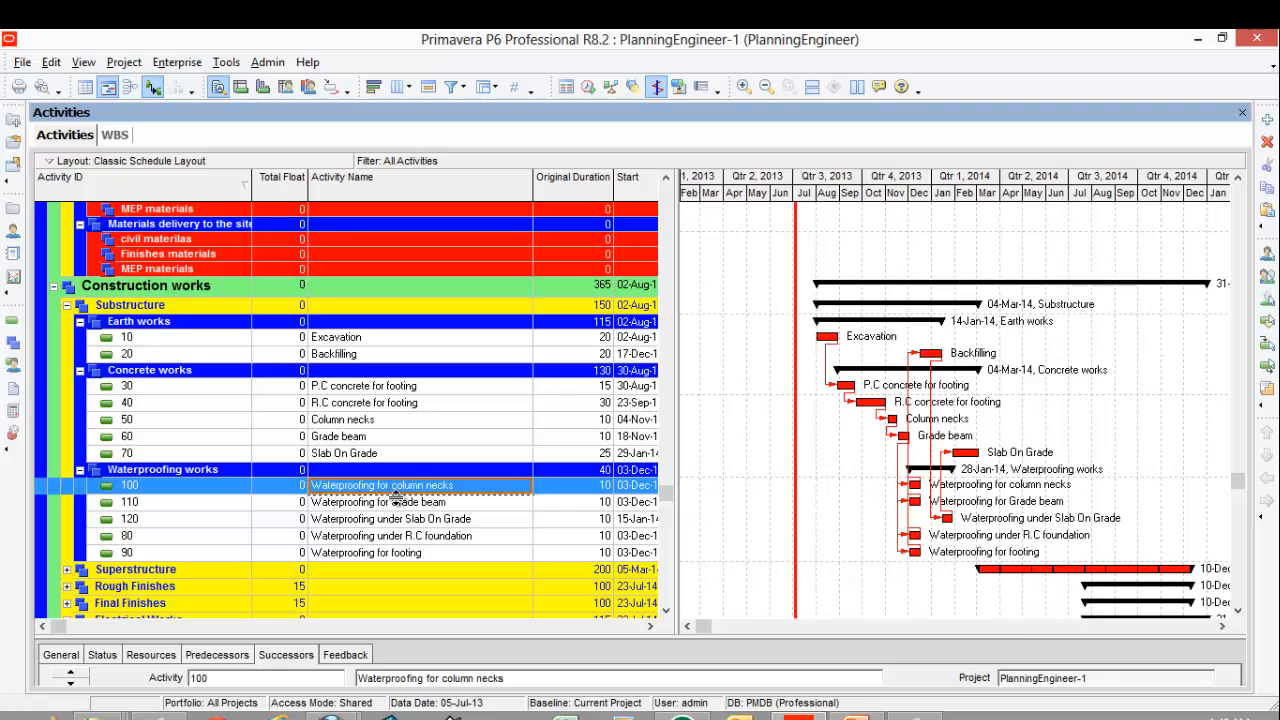
# Step: Rename the new activity below Concrete Mix with the copied word "Waterproofing"
pyautogui.scroll(6, 430, 450)
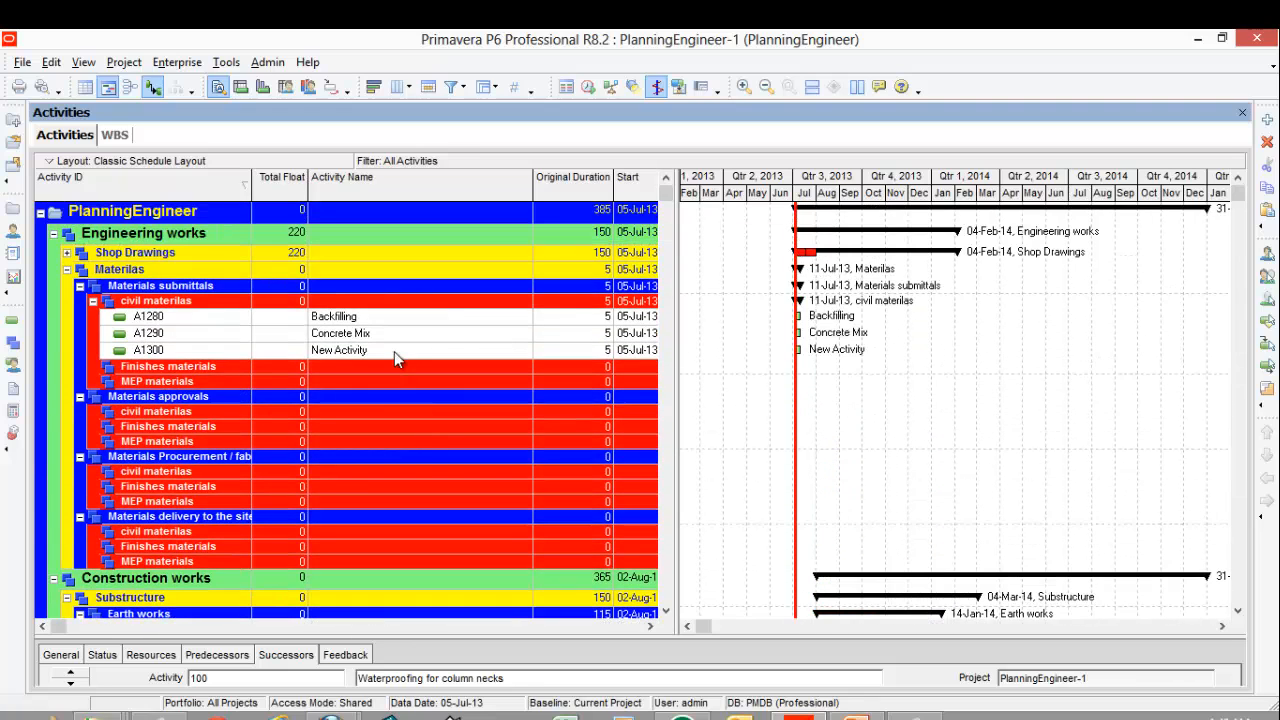
pyautogui.doubleClick(394, 351)
pyautogui.rightClick(395, 351)
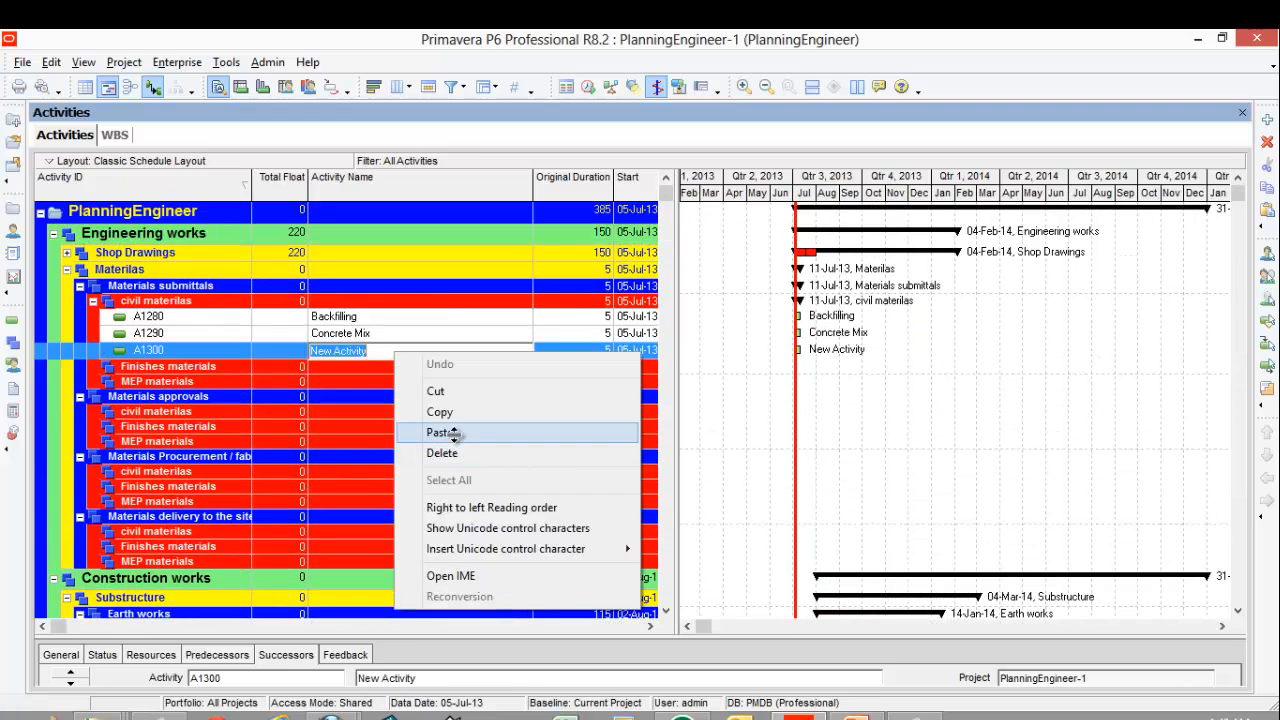
pyautogui.click(440, 432)
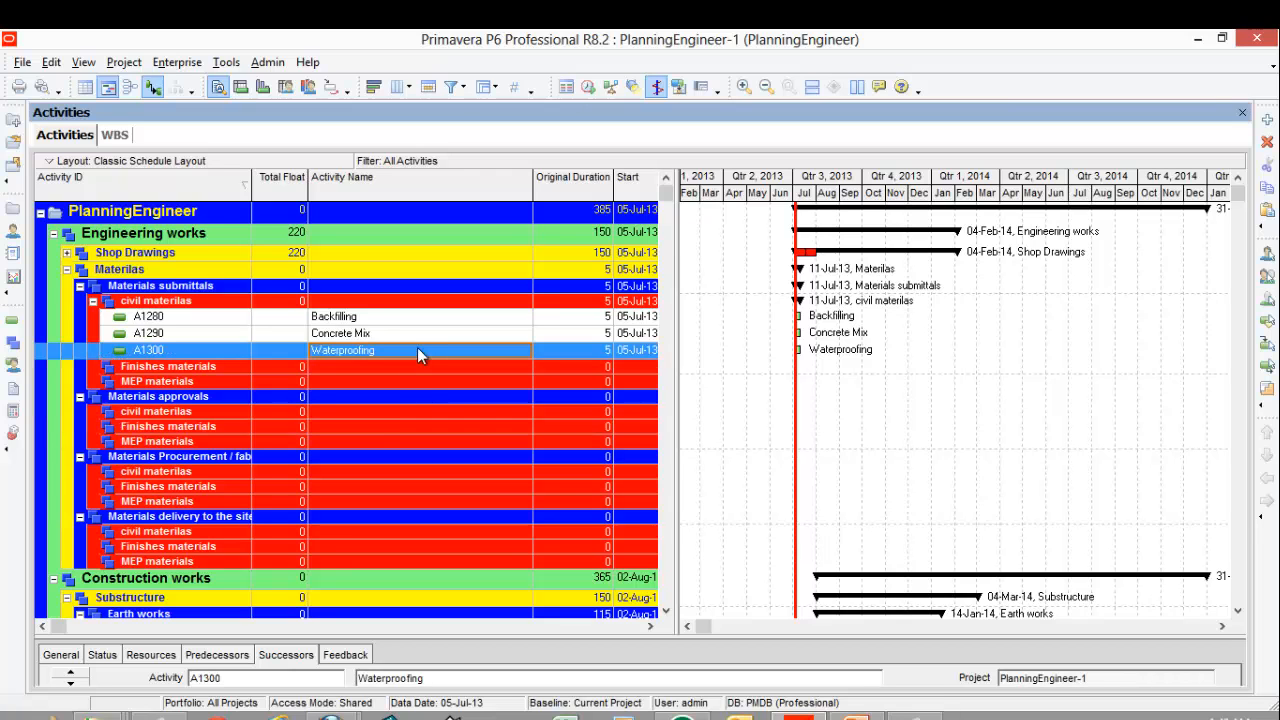
# Step: Collapse the Substructure group and review the floor activities inside the Superstructure group under Construction works
pyautogui.scroll(-4, 432, 376)
pyautogui.scroll(-3, 432, 376)
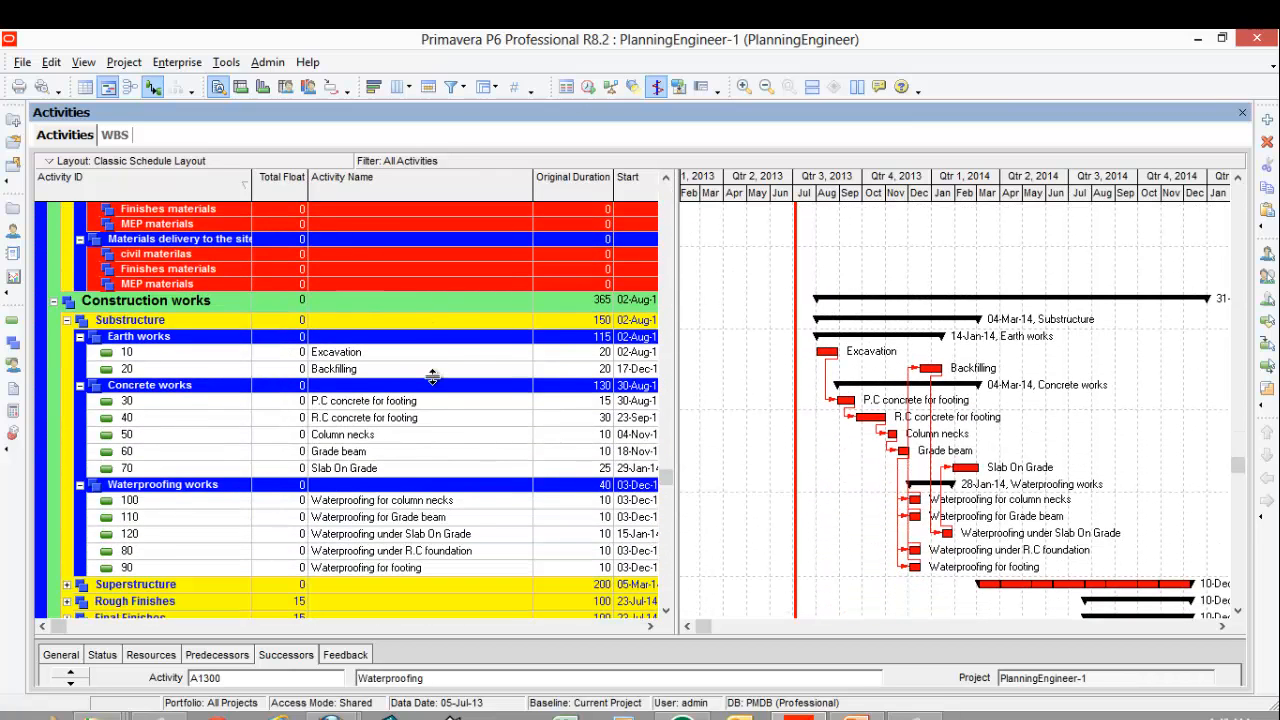
pyautogui.scroll(-1, 430, 372)
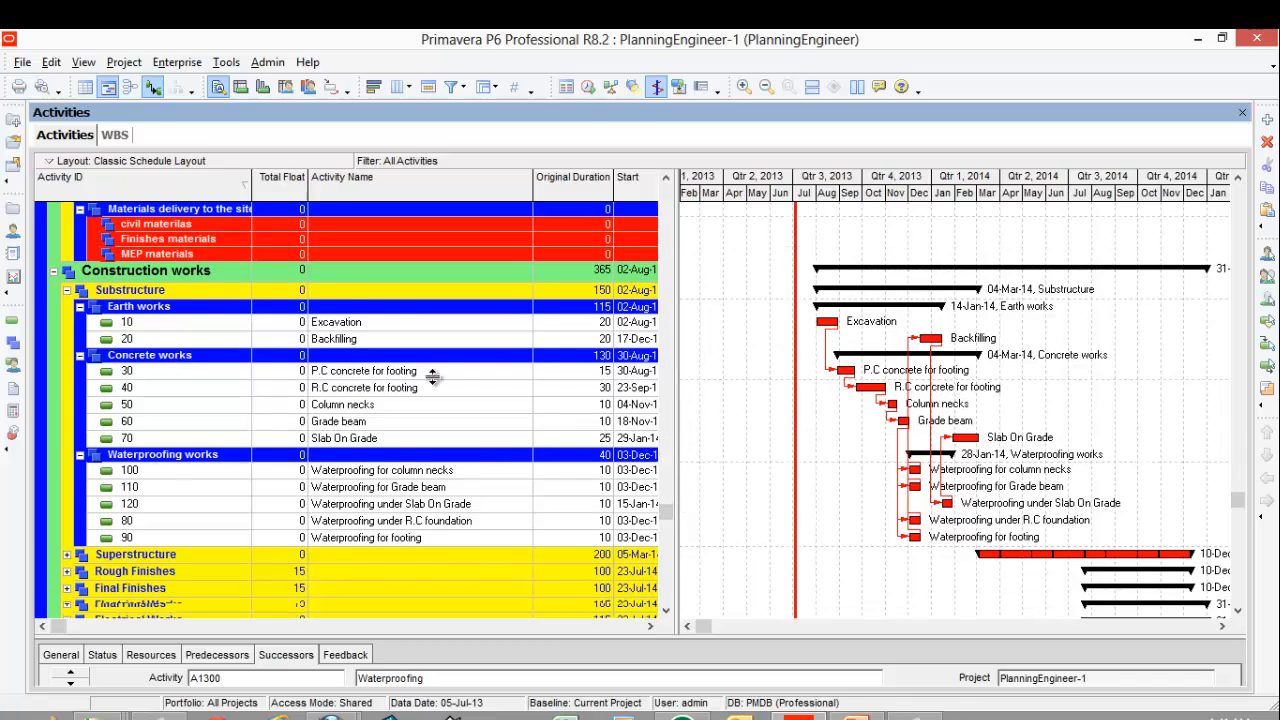
pyautogui.doubleClick(350, 287)
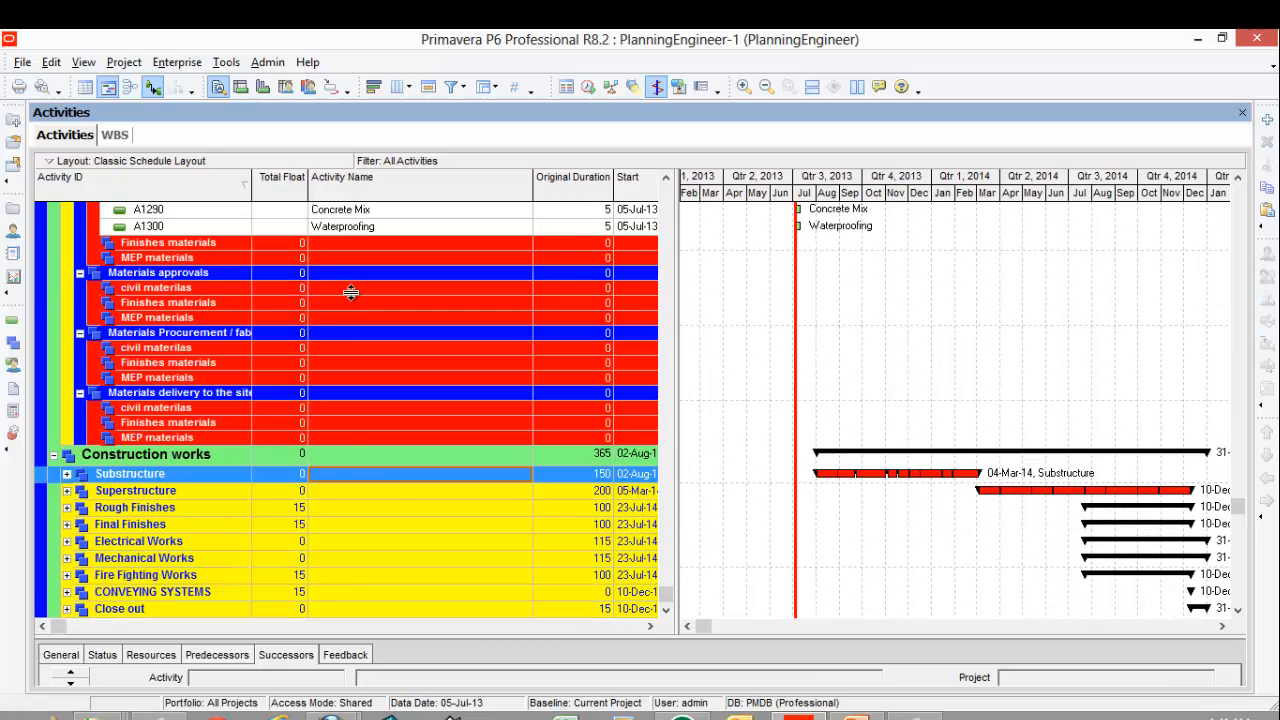
pyautogui.doubleClick(379, 491)
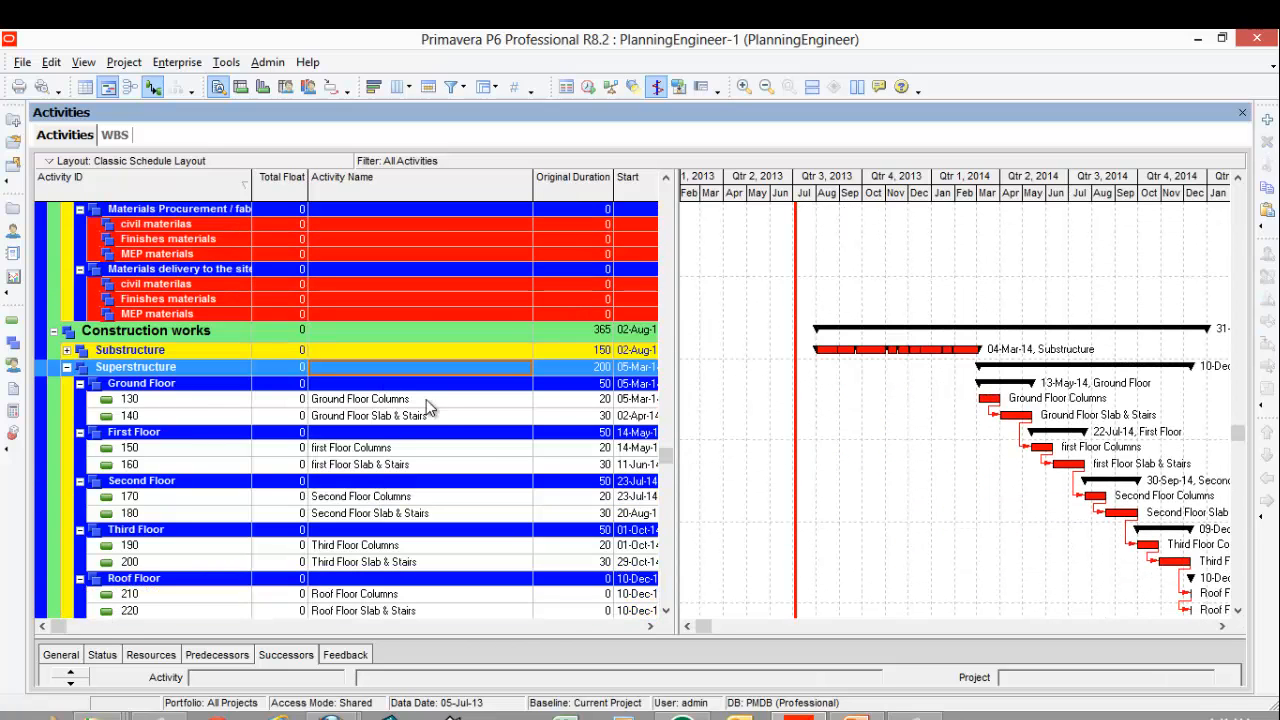
pyautogui.scroll(-1, 439, 399)
pyautogui.scroll(-1, 439, 399)
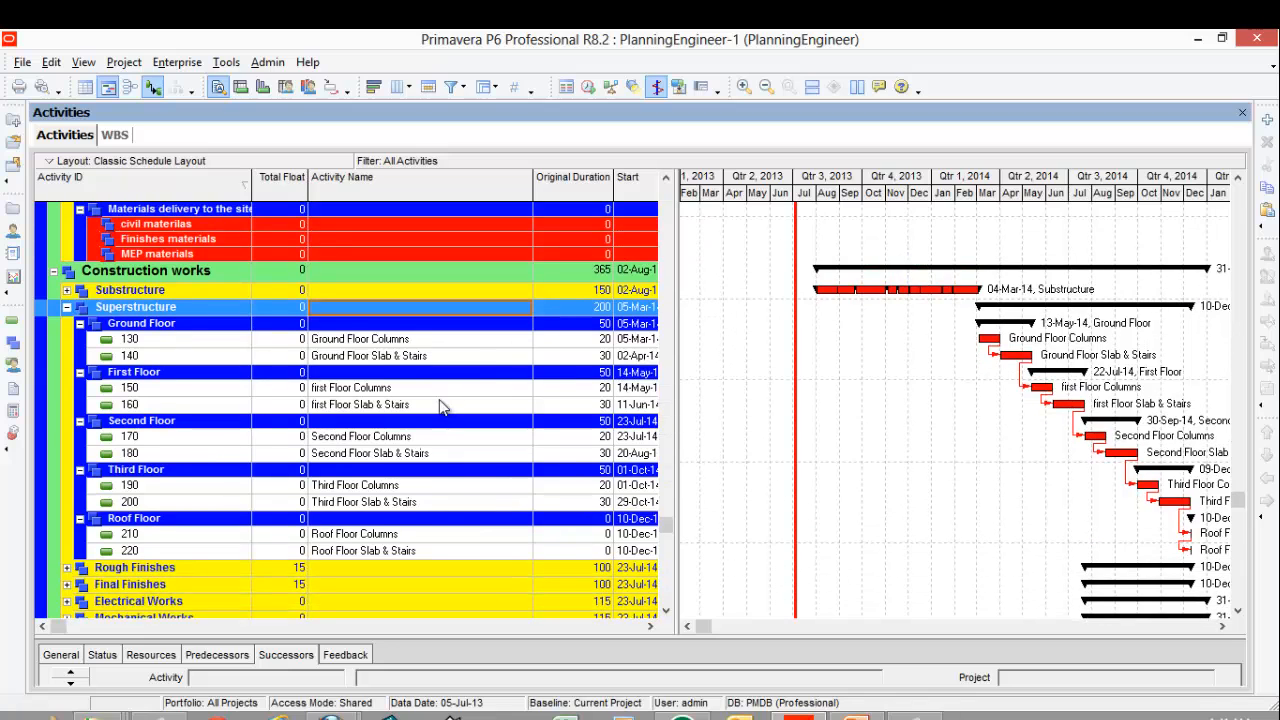
pyautogui.doubleClick(364, 310)
# Step: Expand the Rough Finishes group and copy the word "Masonry" from the Ground Floor Masonry Works activity name
pyautogui.doubleClick(364, 506)
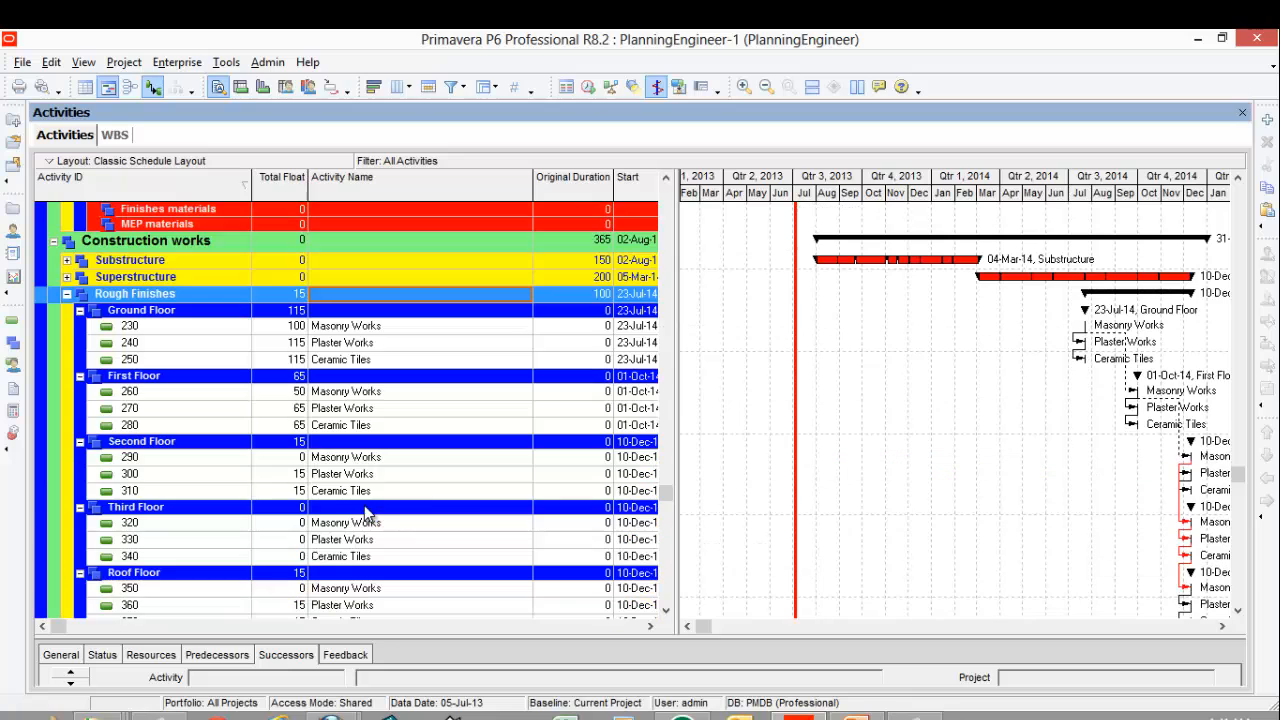
pyautogui.click(351, 327)
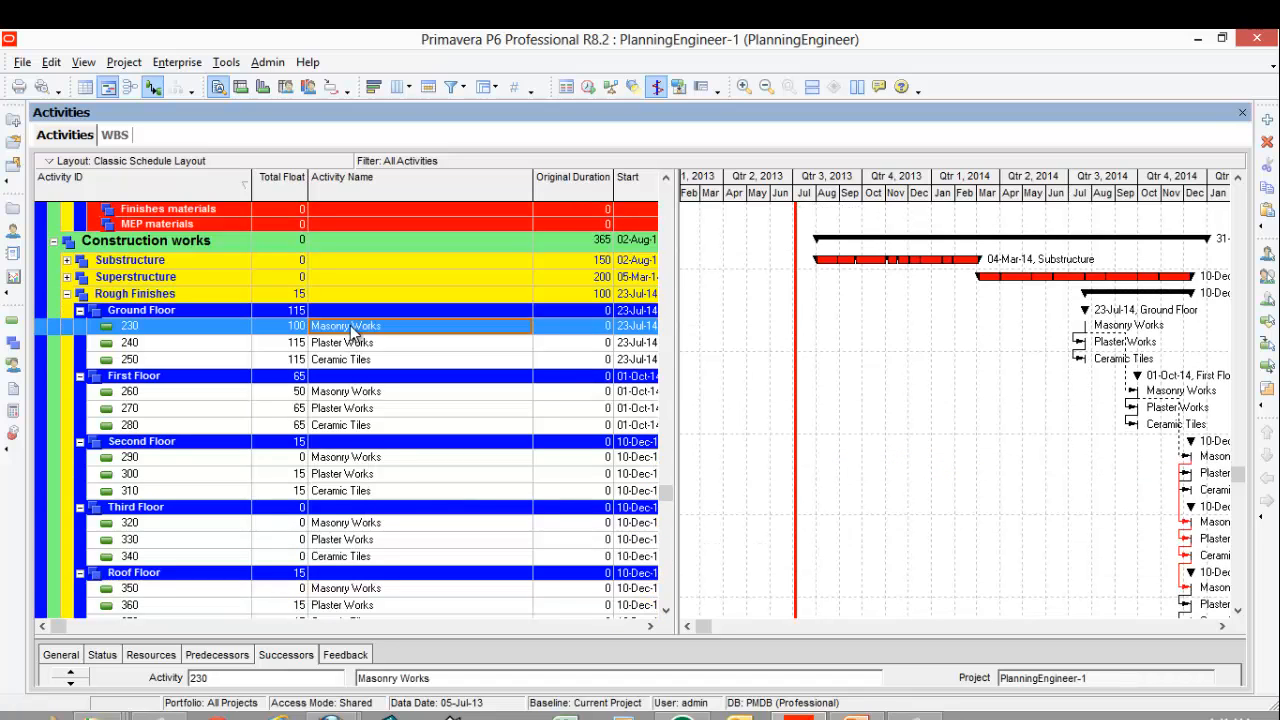
pyautogui.click(351, 328)
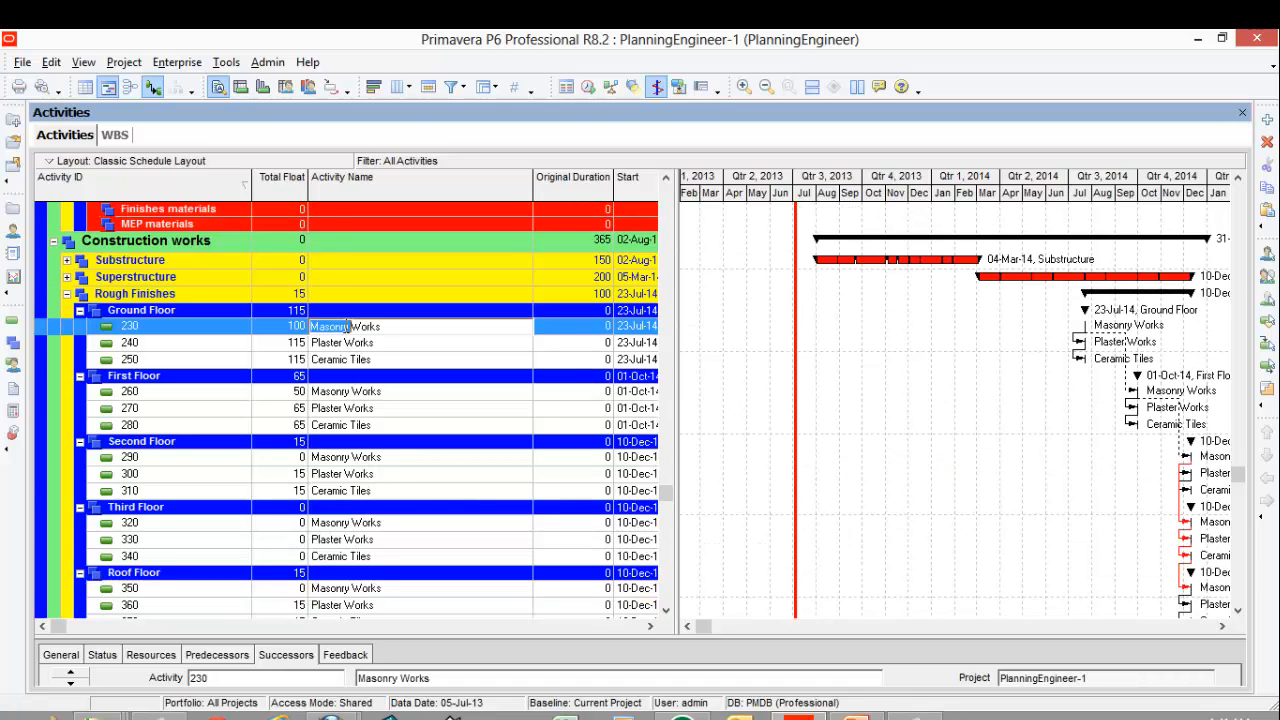
pyautogui.moveTo(349, 326); pyautogui.dragTo(310, 327)
pyautogui.rightClick(321, 325)
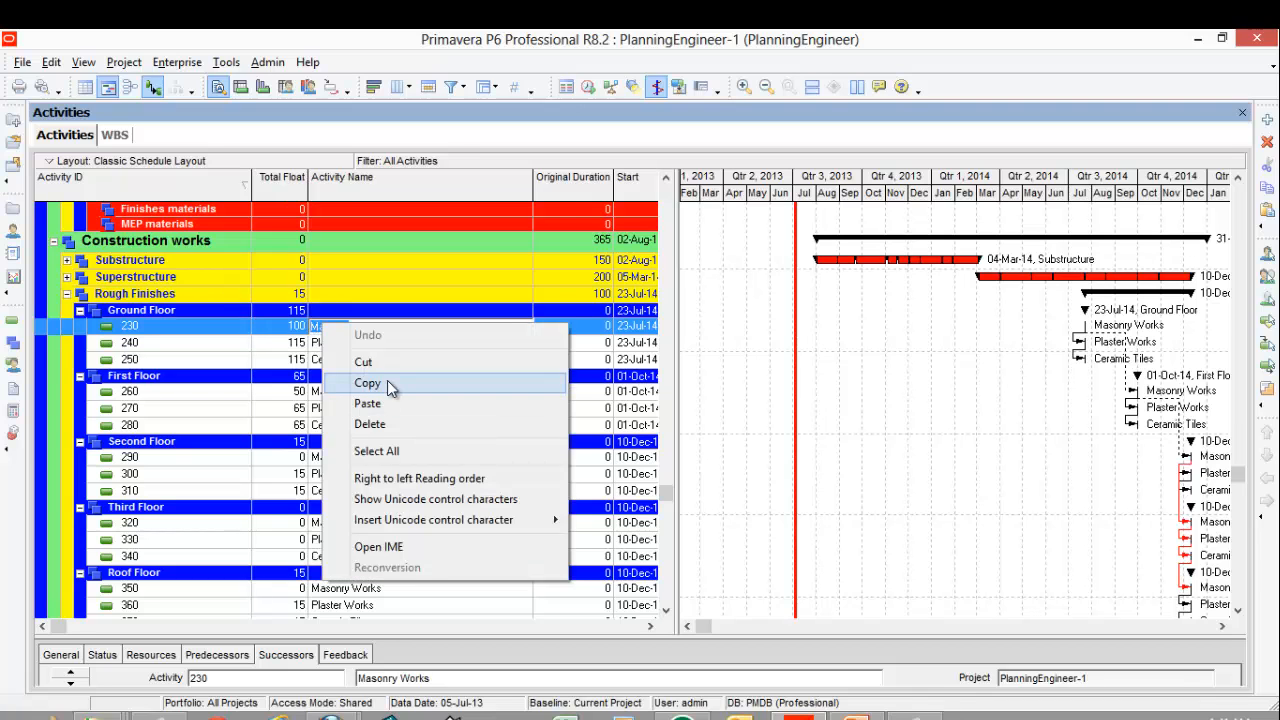
pyautogui.click(367, 383)
pyautogui.press('Down')
# Step: Add an activity below Waterproofing in civil materilas under Materials submittals, naming it with the copied word "Masonry"
pyautogui.scroll(5, 422, 404)
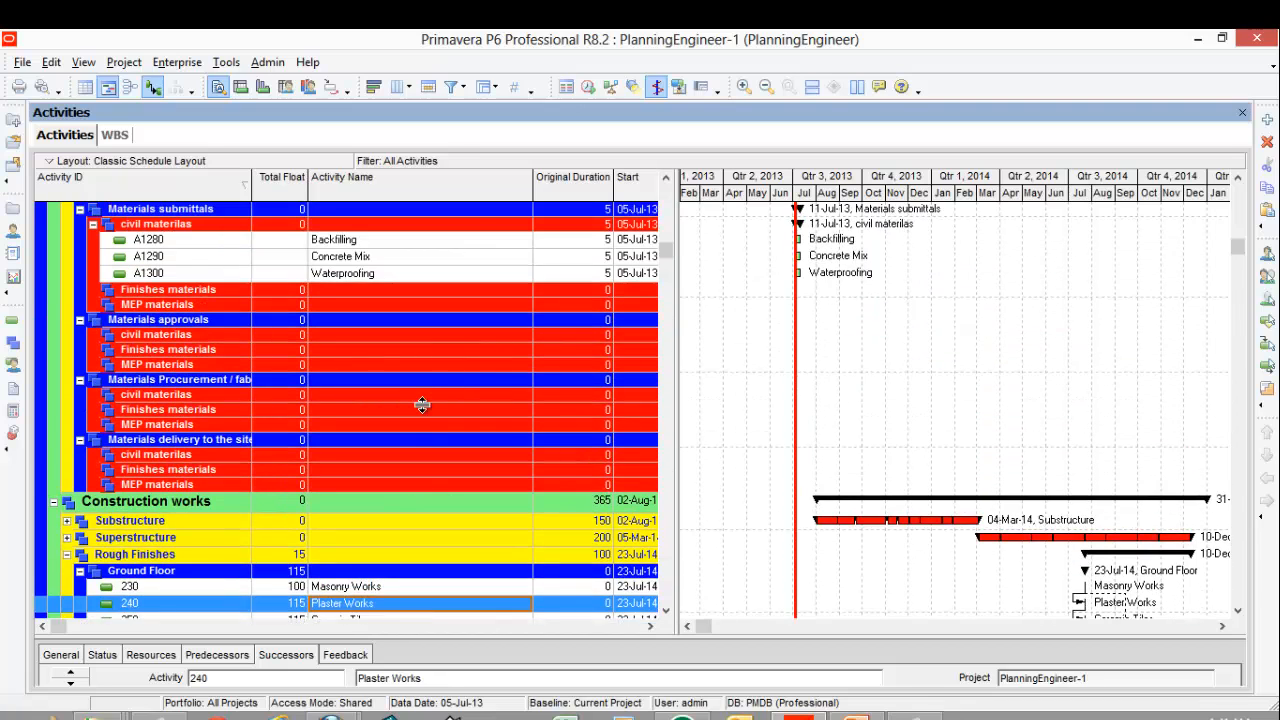
pyautogui.scroll(1, 422, 404)
pyautogui.click(366, 290)
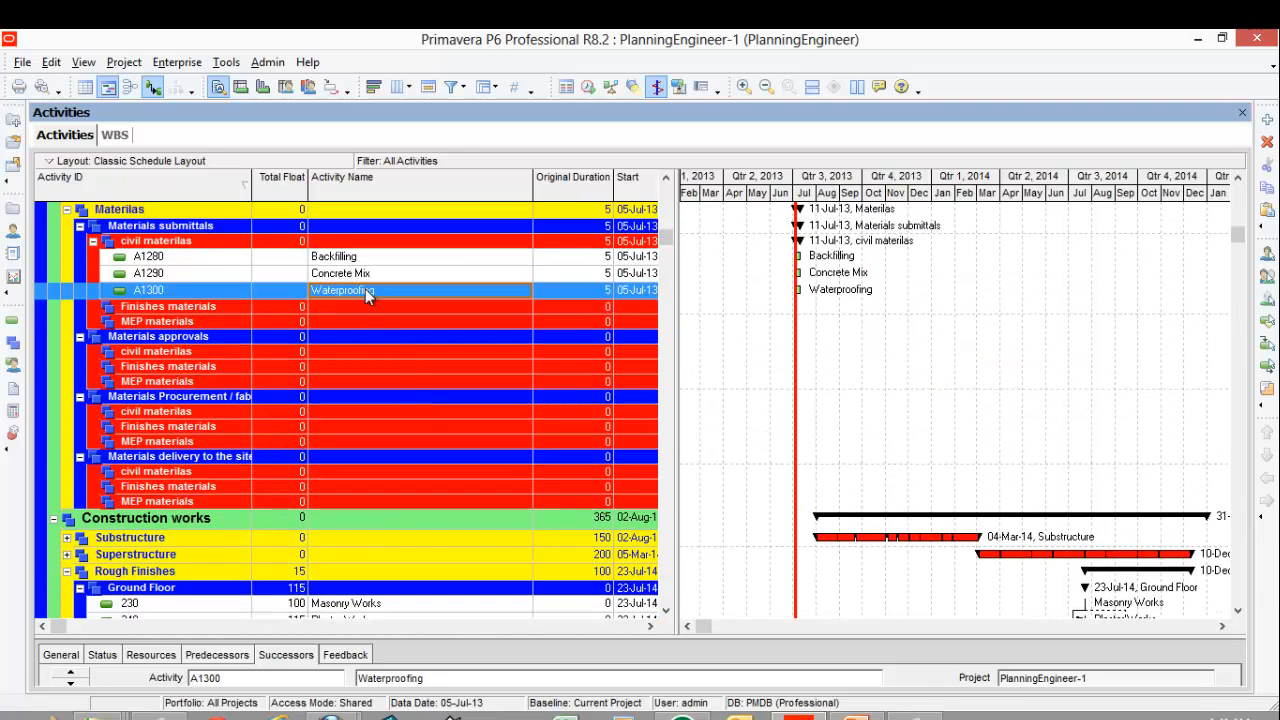
pyautogui.click(1268, 118)
pyautogui.click(500, 500)
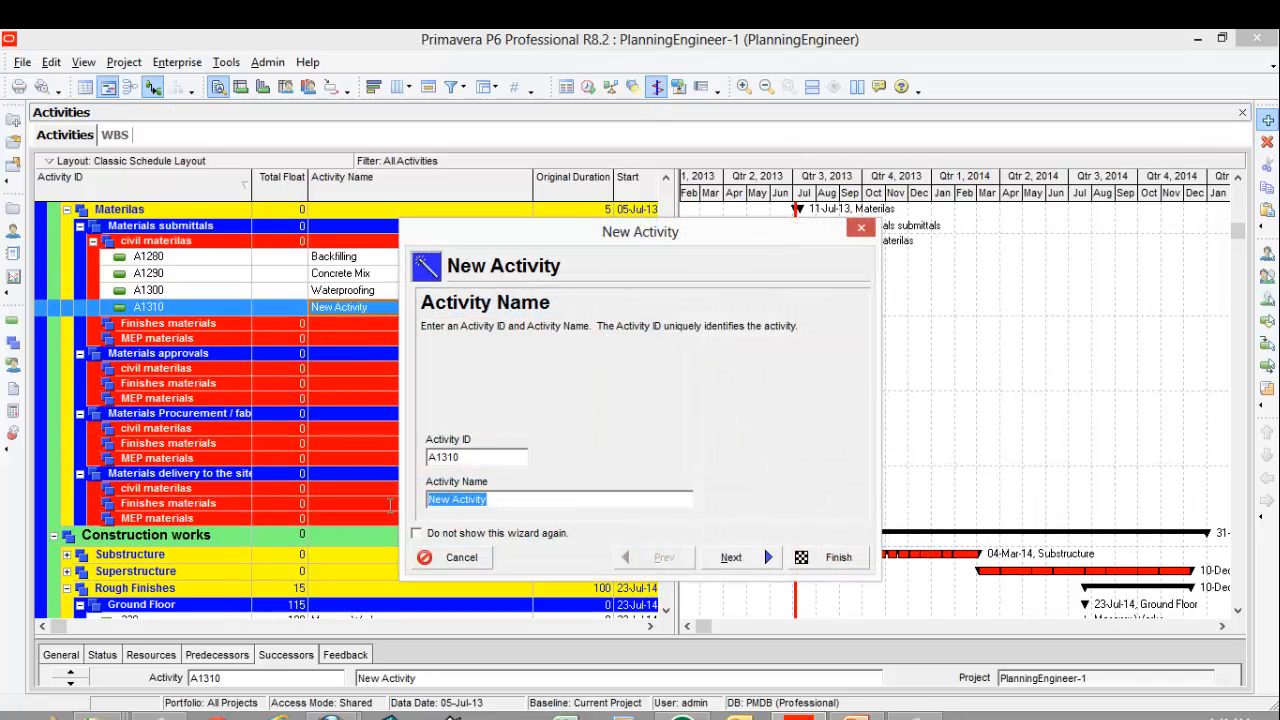
pyautogui.rightClick(438, 500)
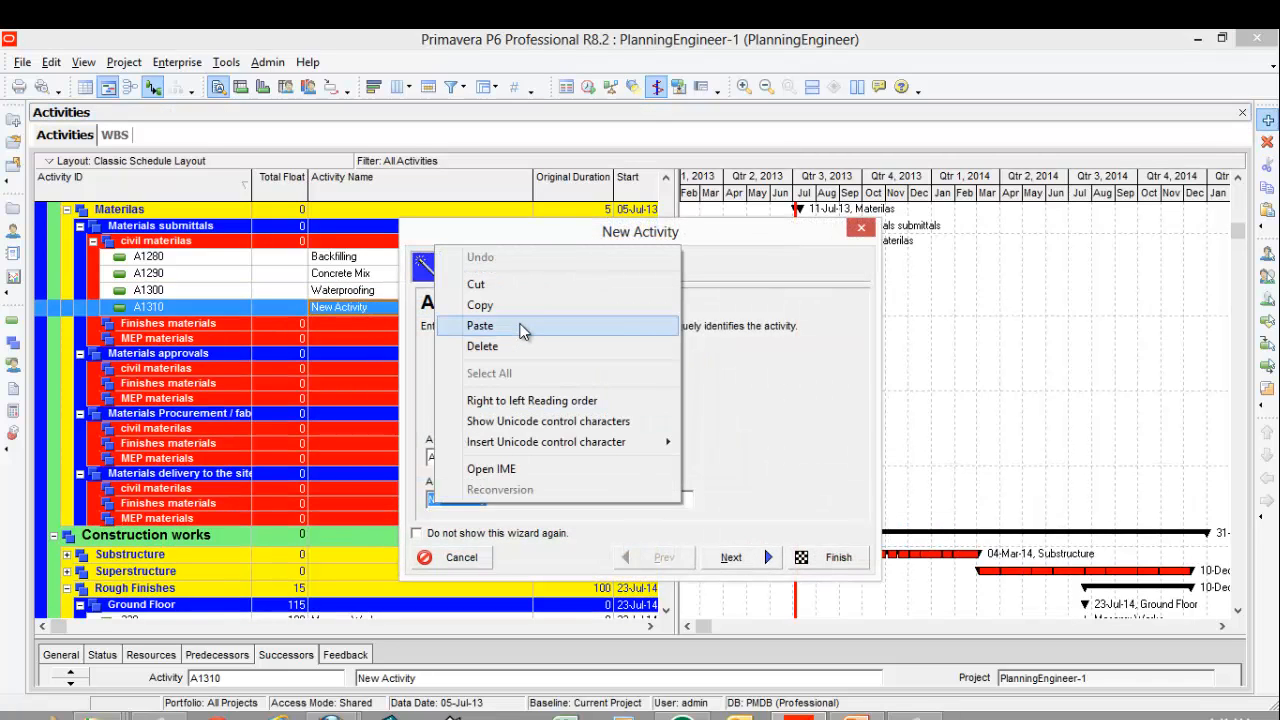
pyautogui.click(520, 331)
pyautogui.click(806, 557)
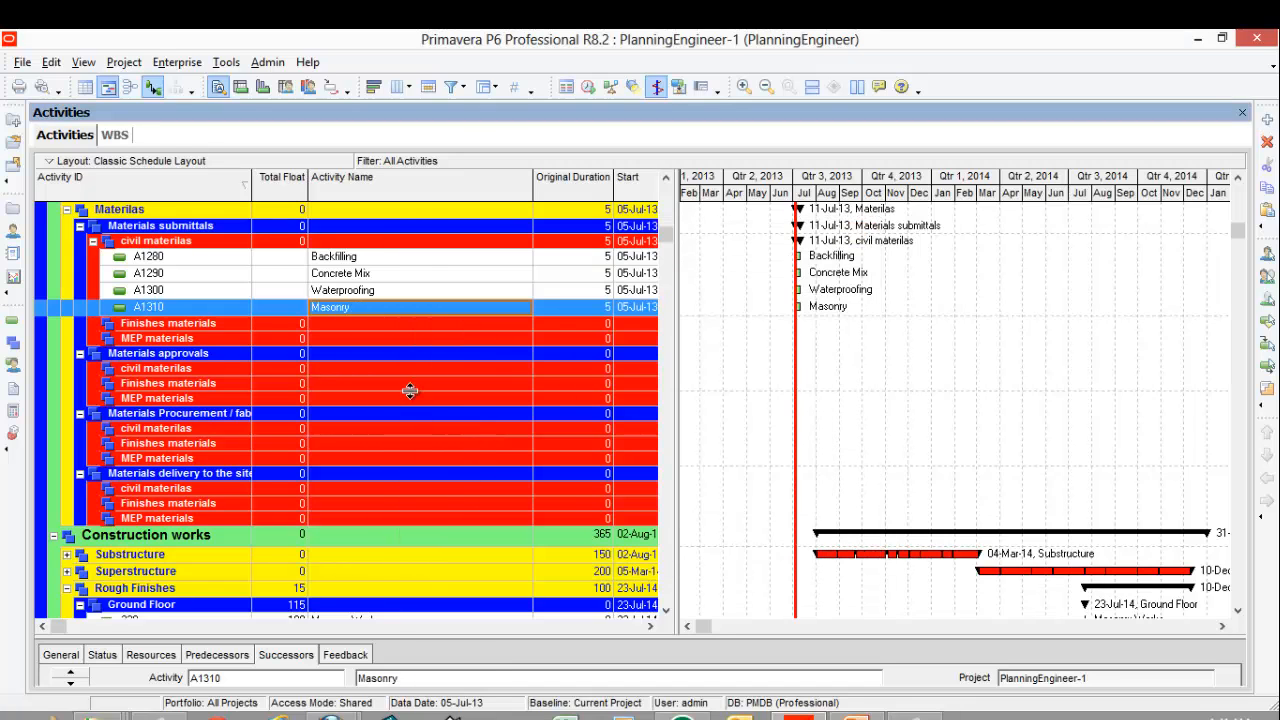
# Step: Add an activity below Masonry in civil materilas under Materials submittals, naming it "Plaster Mix and accessories" to match the Rough Finishes plaster works
pyautogui.scroll(-6, 409, 390)
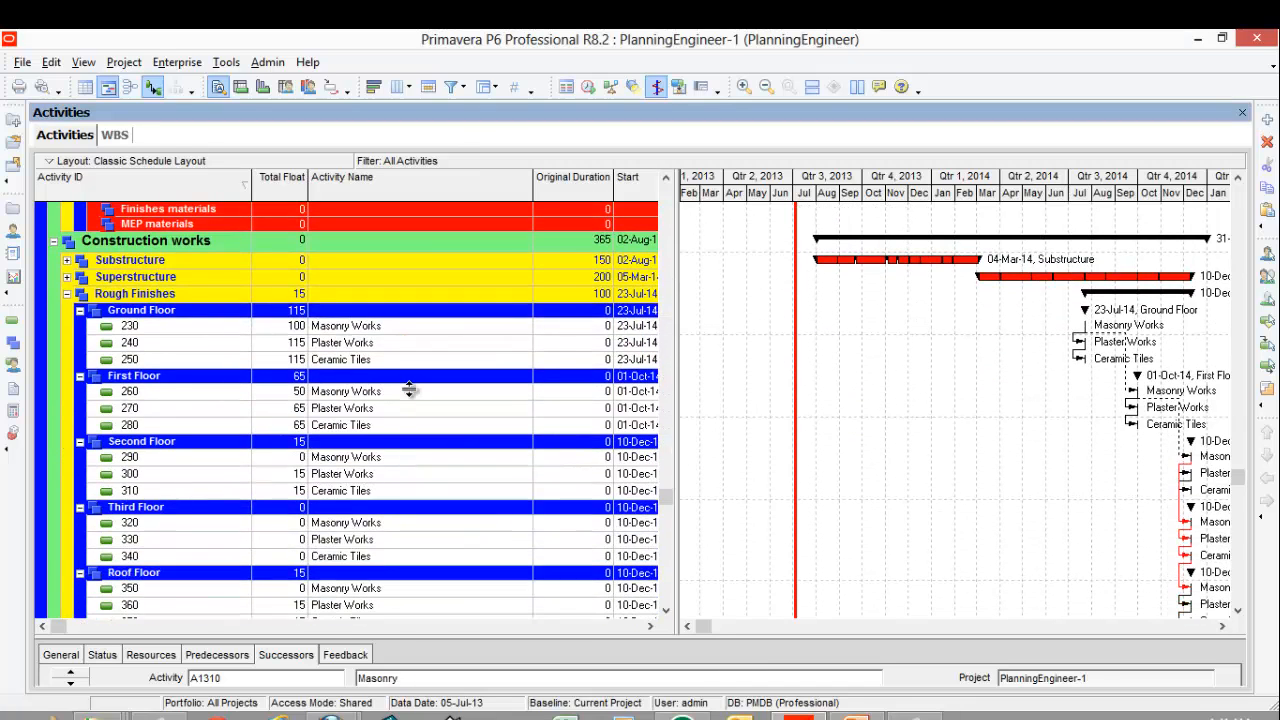
pyautogui.click(340, 351)
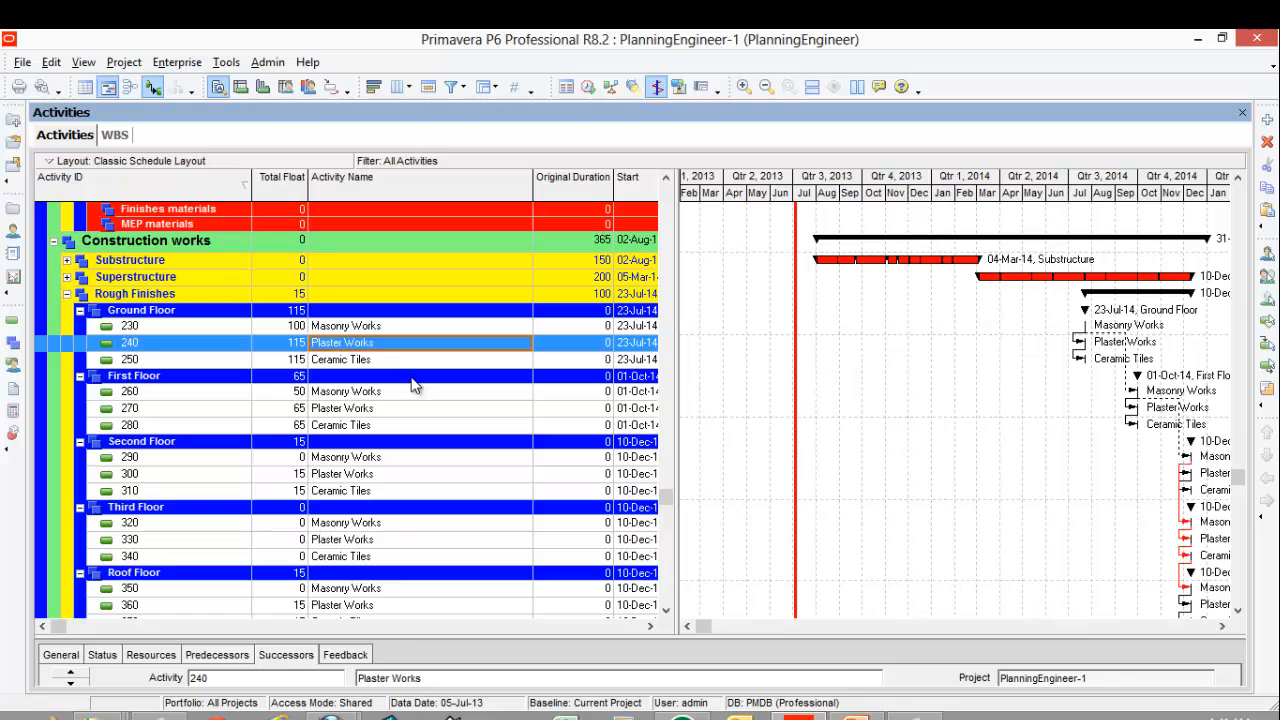
pyautogui.scroll(6, 415, 386)
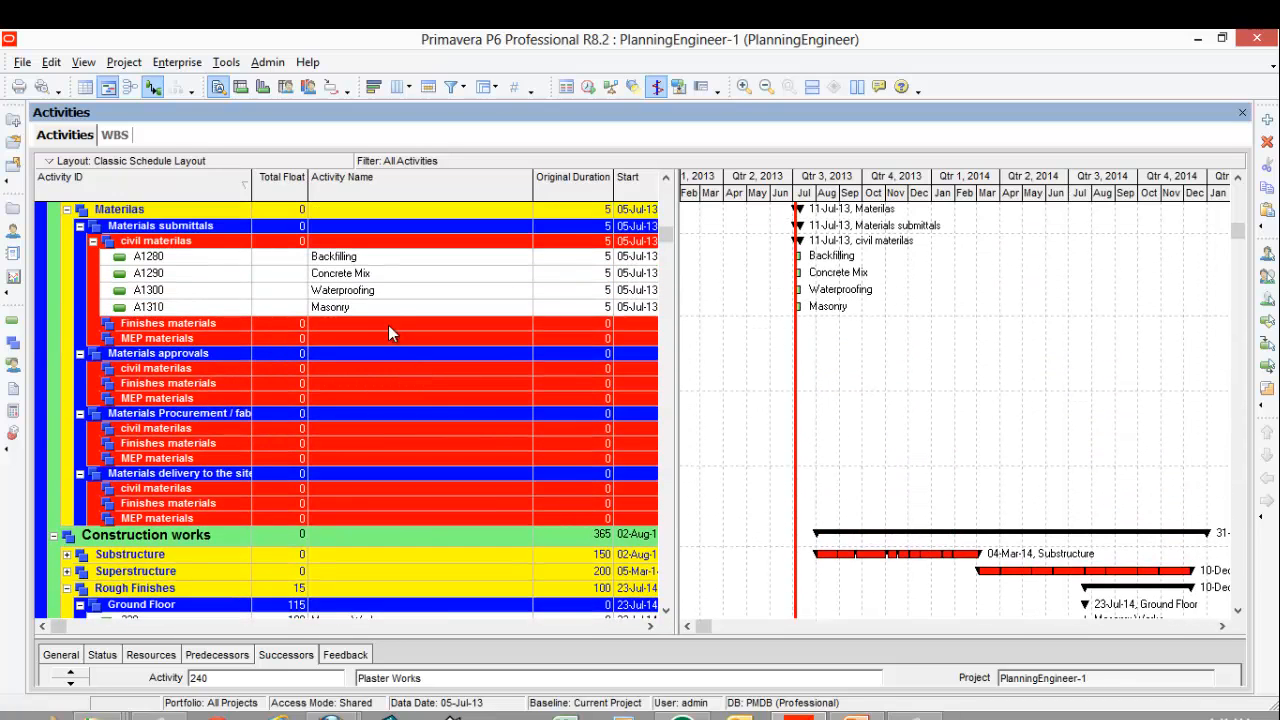
pyautogui.click(387, 310)
pyautogui.click(1268, 119)
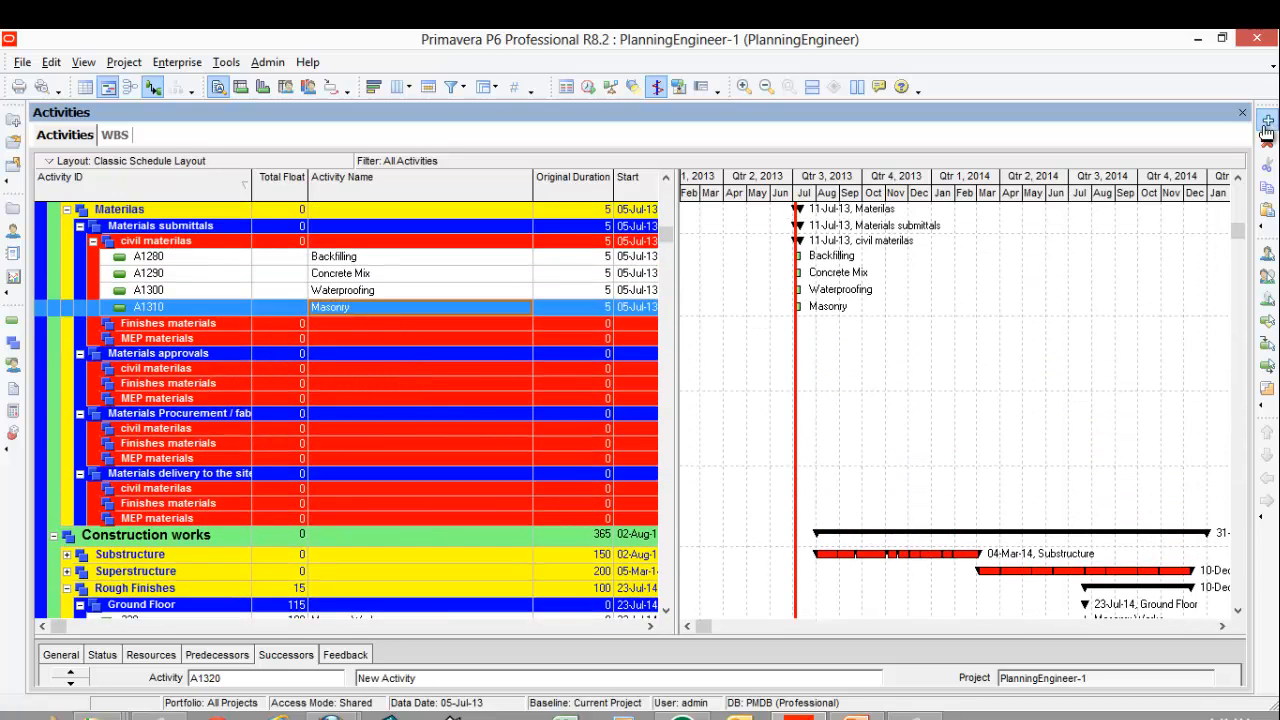
pyautogui.click(835, 552)
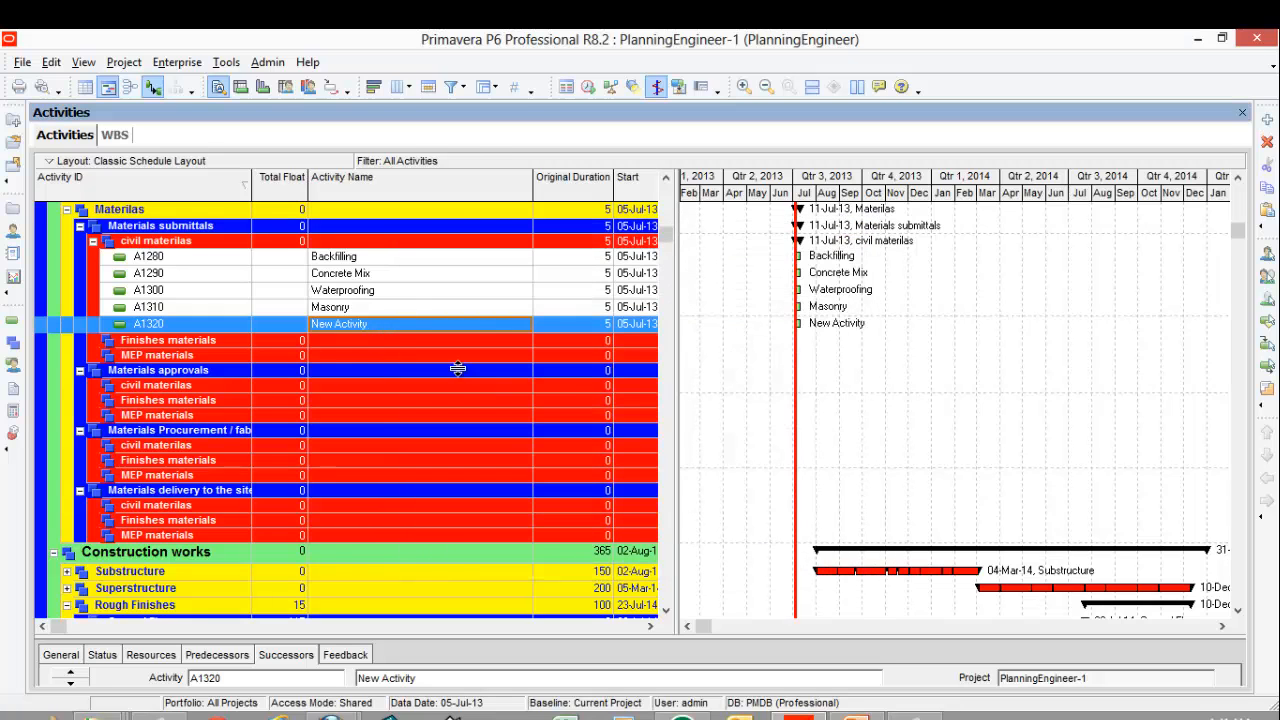
pyautogui.click(402, 327)
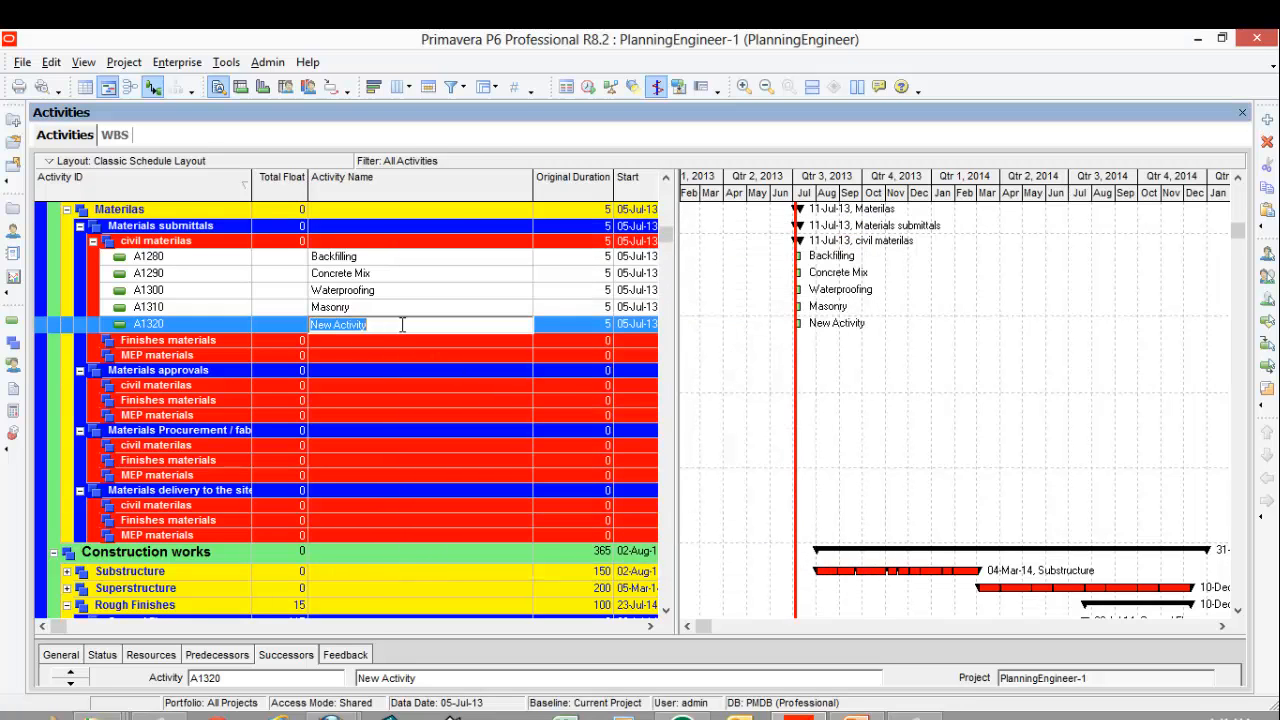
pyautogui.write('Pl')
pyautogui.write('aster Mix and accessories')
pyautogui.press('Return')
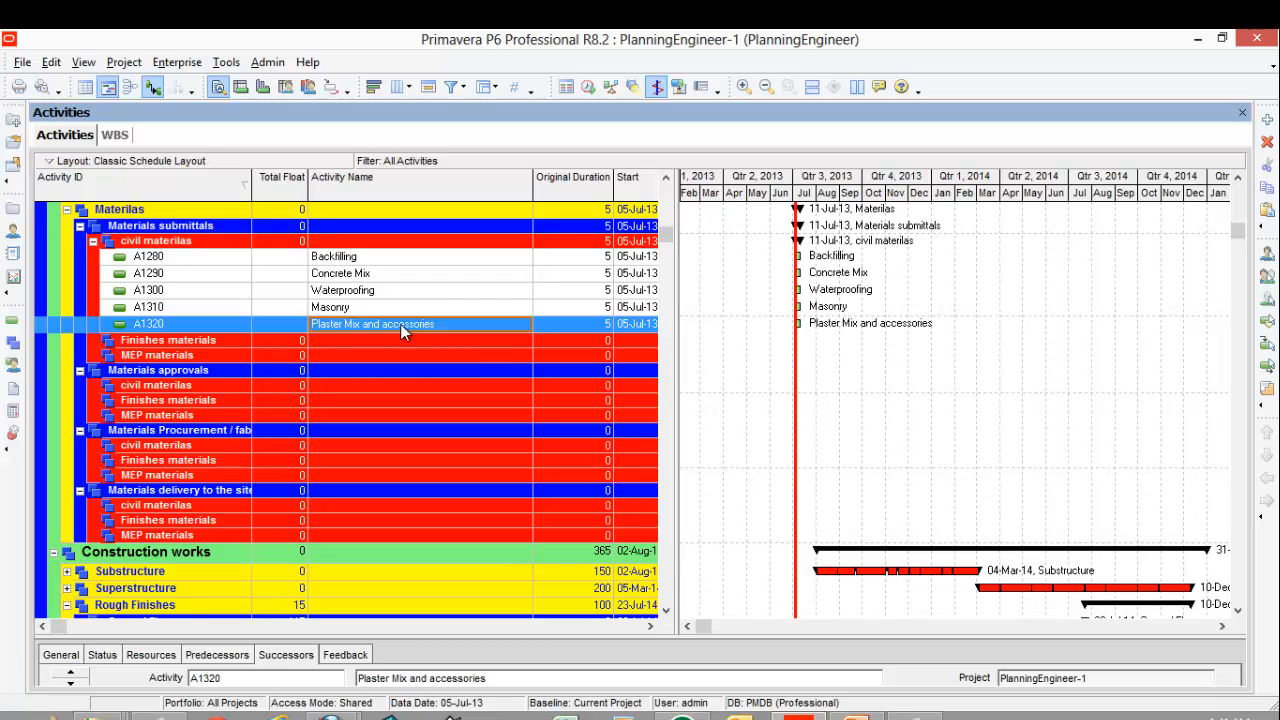
# Step: Copy the name "Ceramic Tiles" from the Ground Floor activity in the Rough Finishes group
pyautogui.scroll(-4, 400, 324)
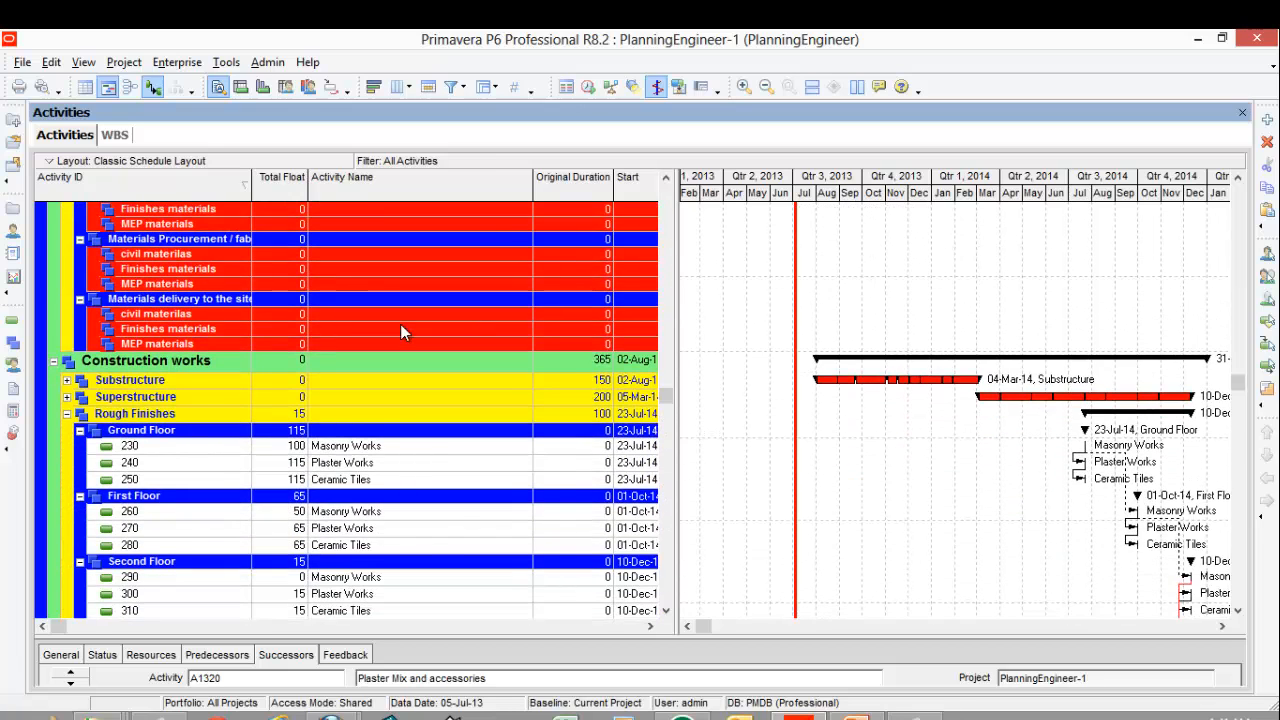
pyautogui.click(390, 479)
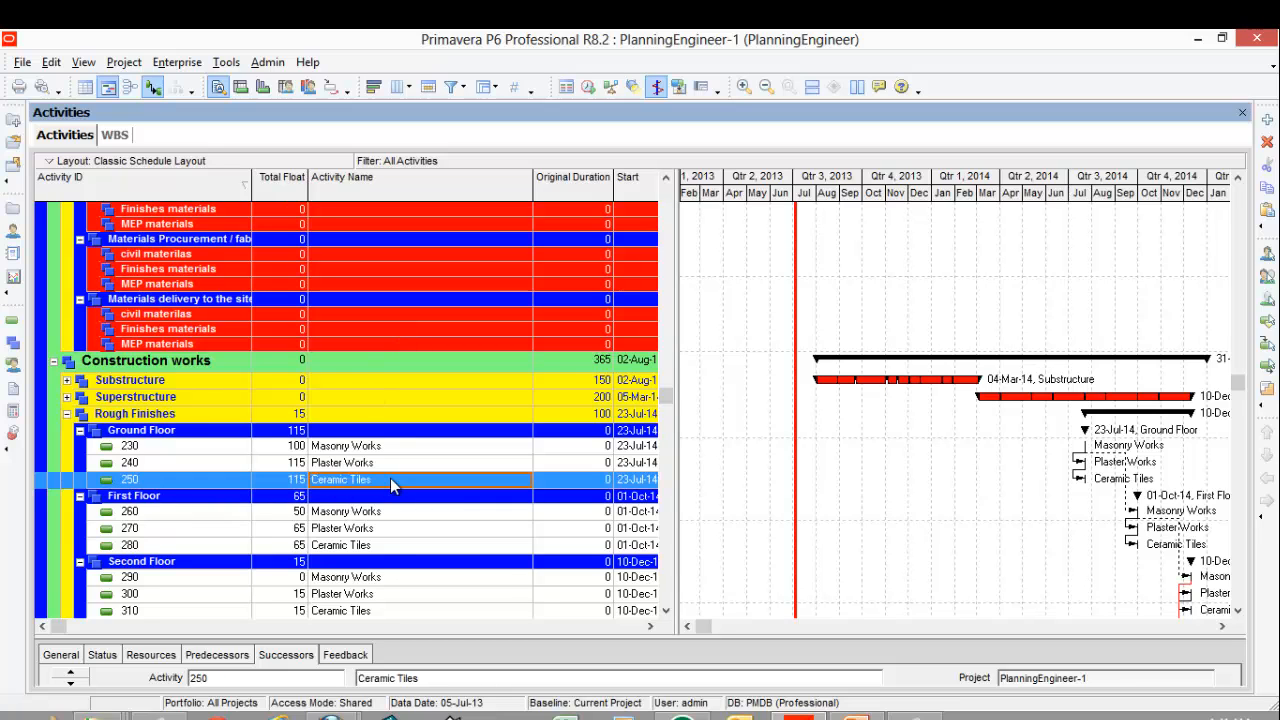
pyautogui.click(390, 478)
pyautogui.rightClick(338, 480)
pyautogui.click(423, 286)
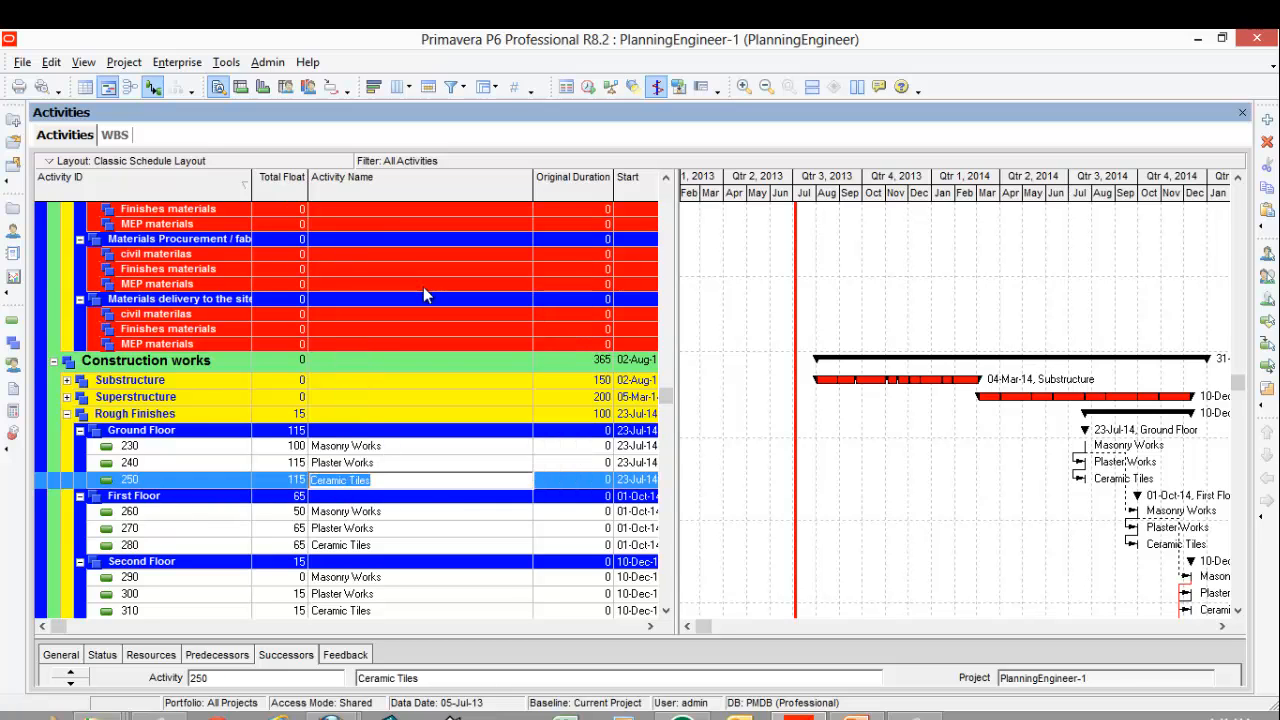
pyautogui.click(423, 287)
# Step: Add an activity below Plaster Mix and accessories in civil materilas, naming it with the copied text "Ceramic Tiles"
pyautogui.scroll(3, 423, 287)
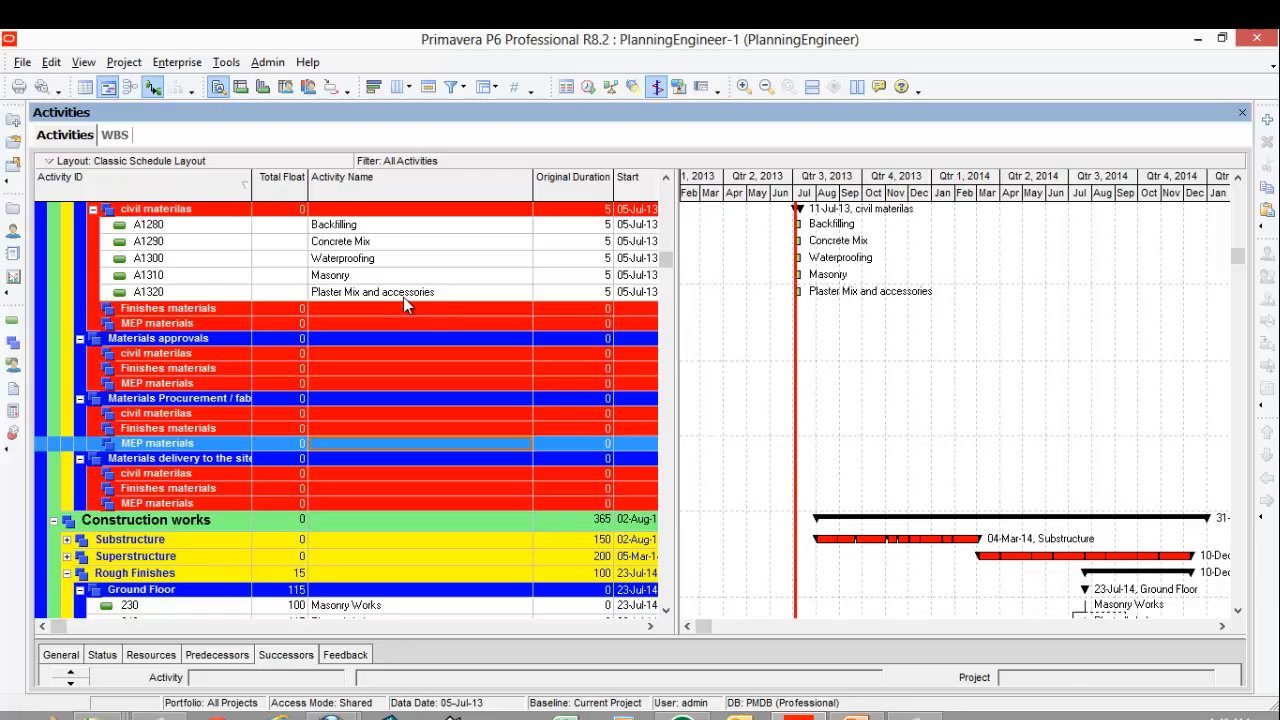
pyautogui.click(403, 297)
pyautogui.scroll(2, 735, 350)
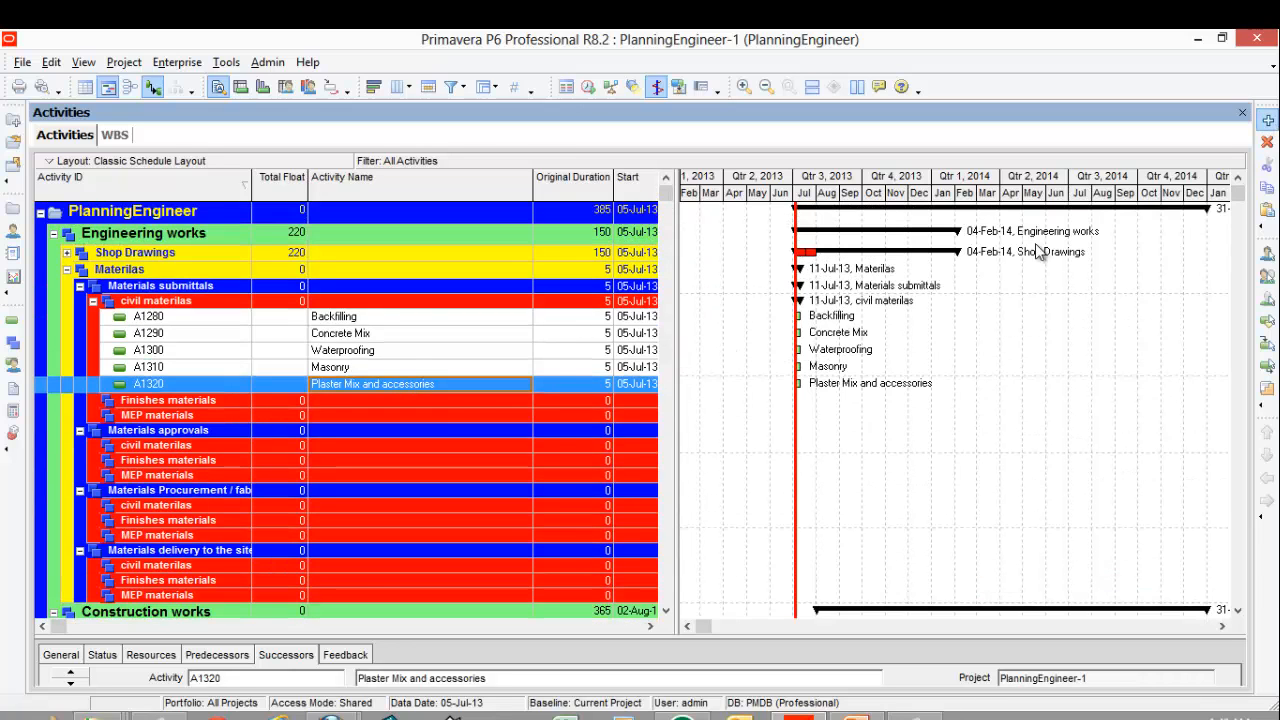
pyautogui.press('Insert')
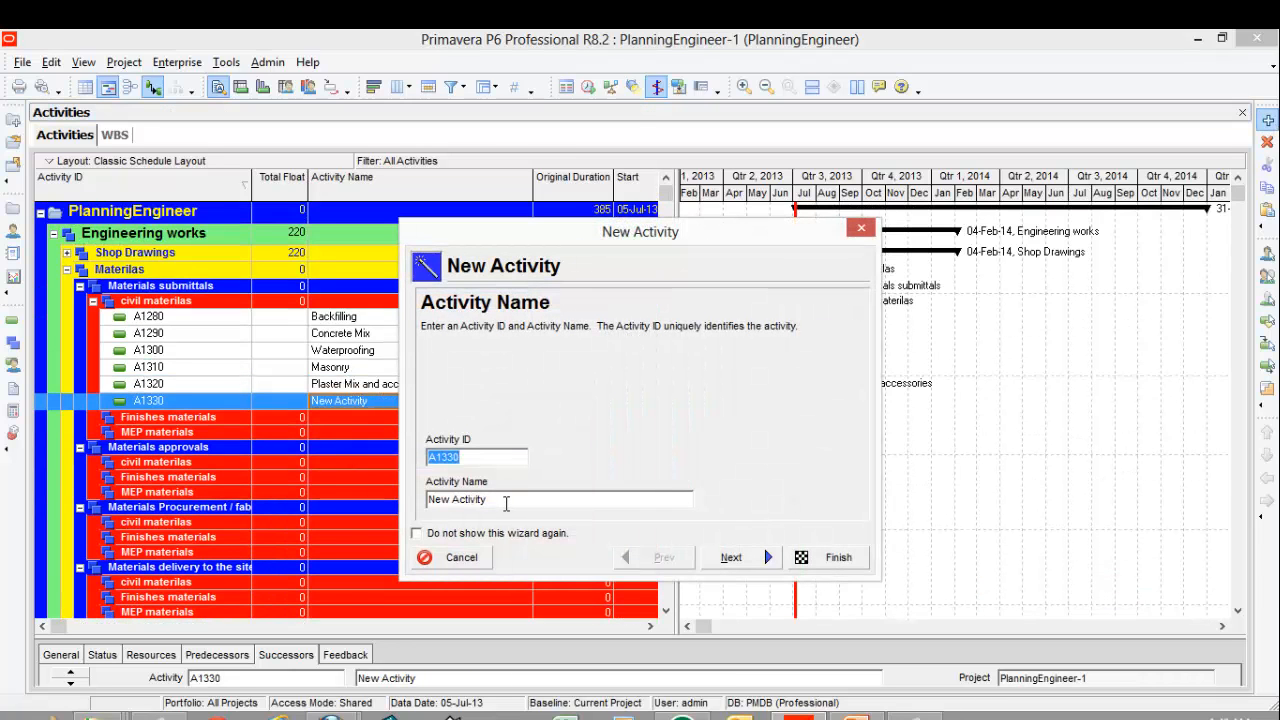
pyautogui.moveTo(506, 502); pyautogui.dragTo(428, 500)
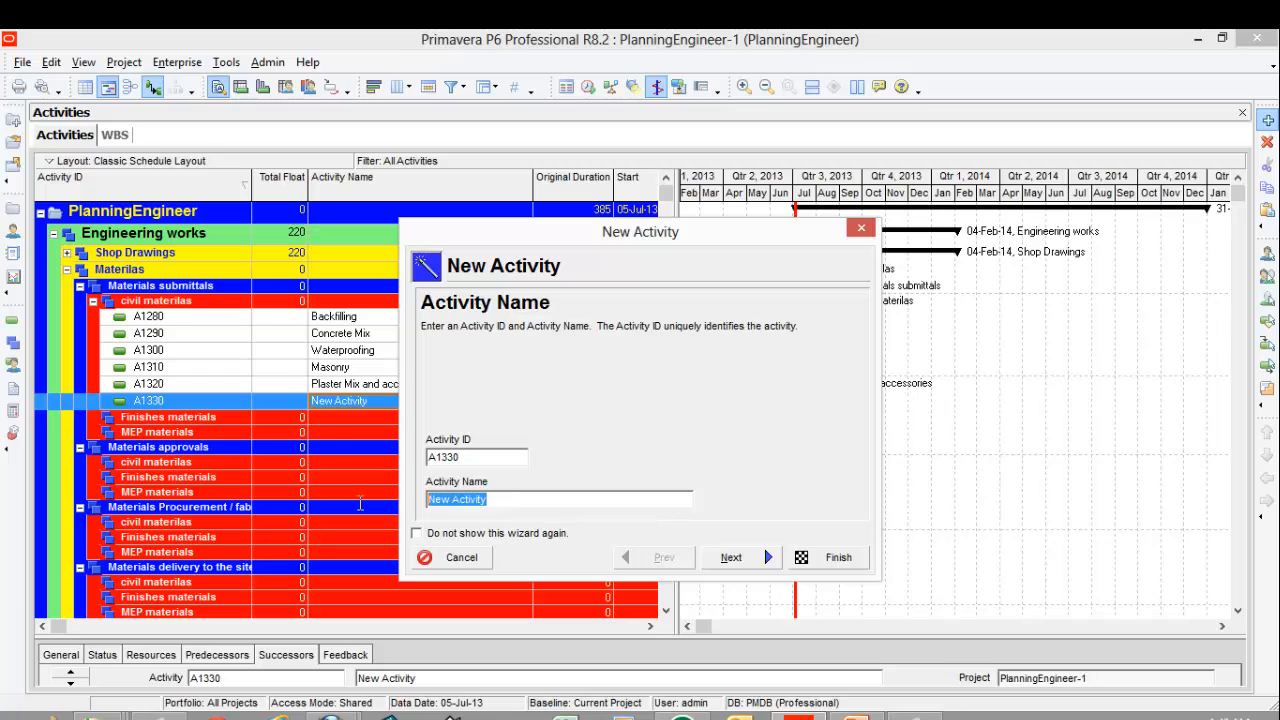
pyautogui.rightClick(443, 496)
pyautogui.click(521, 318)
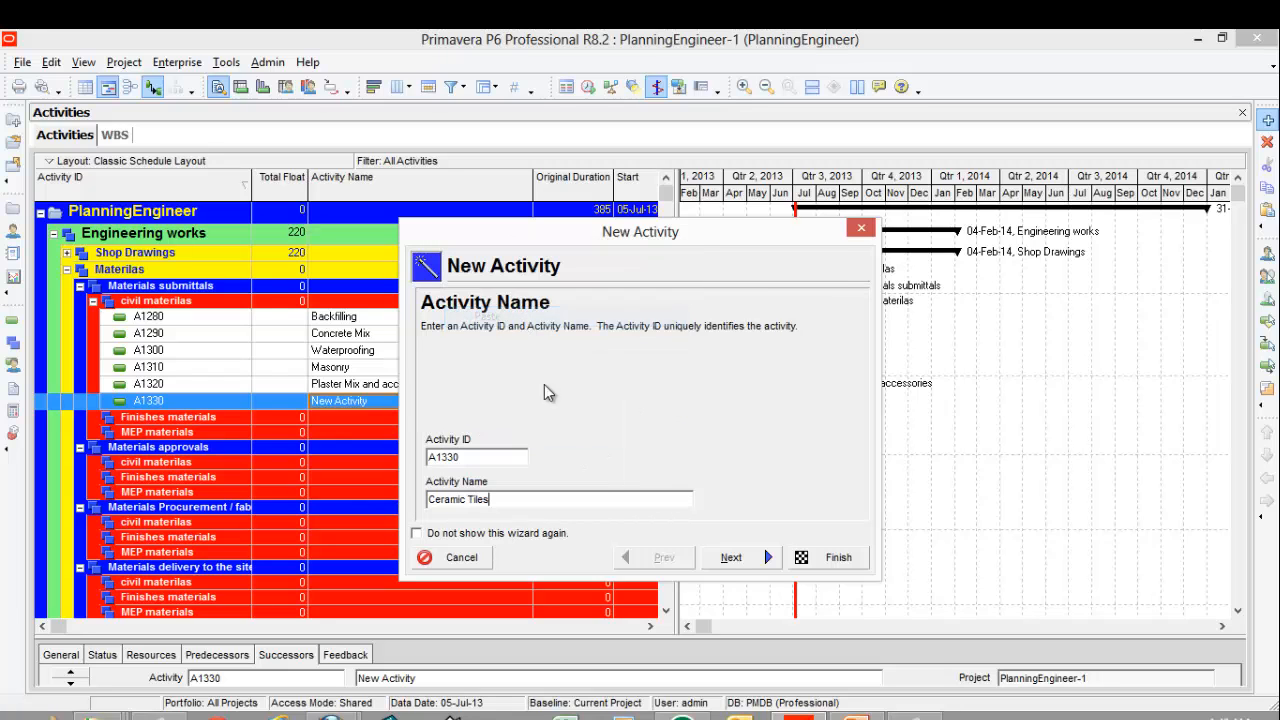
pyautogui.click(838, 557)
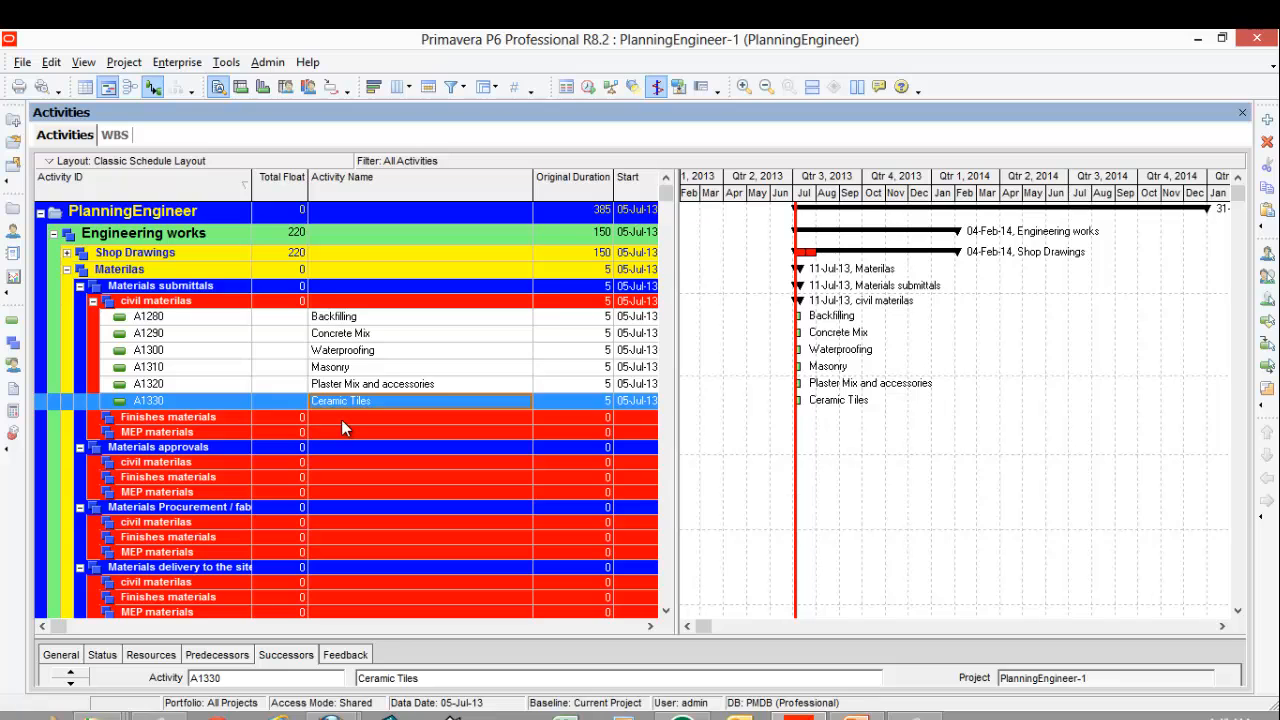
# Step: Review the Rough Finishes floor activities under Construction works, then collapse that group and expand Final Finishes
pyautogui.scroll(-5, 441, 406)
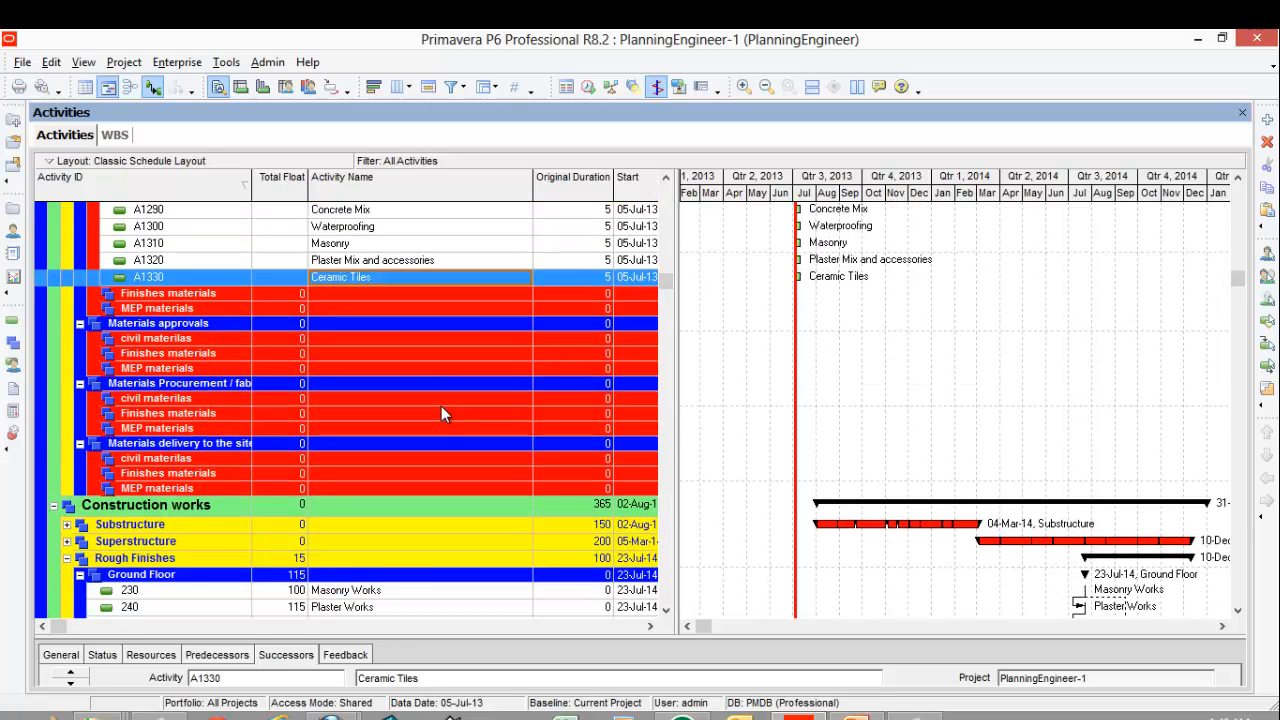
pyautogui.scroll(-2, 441, 406)
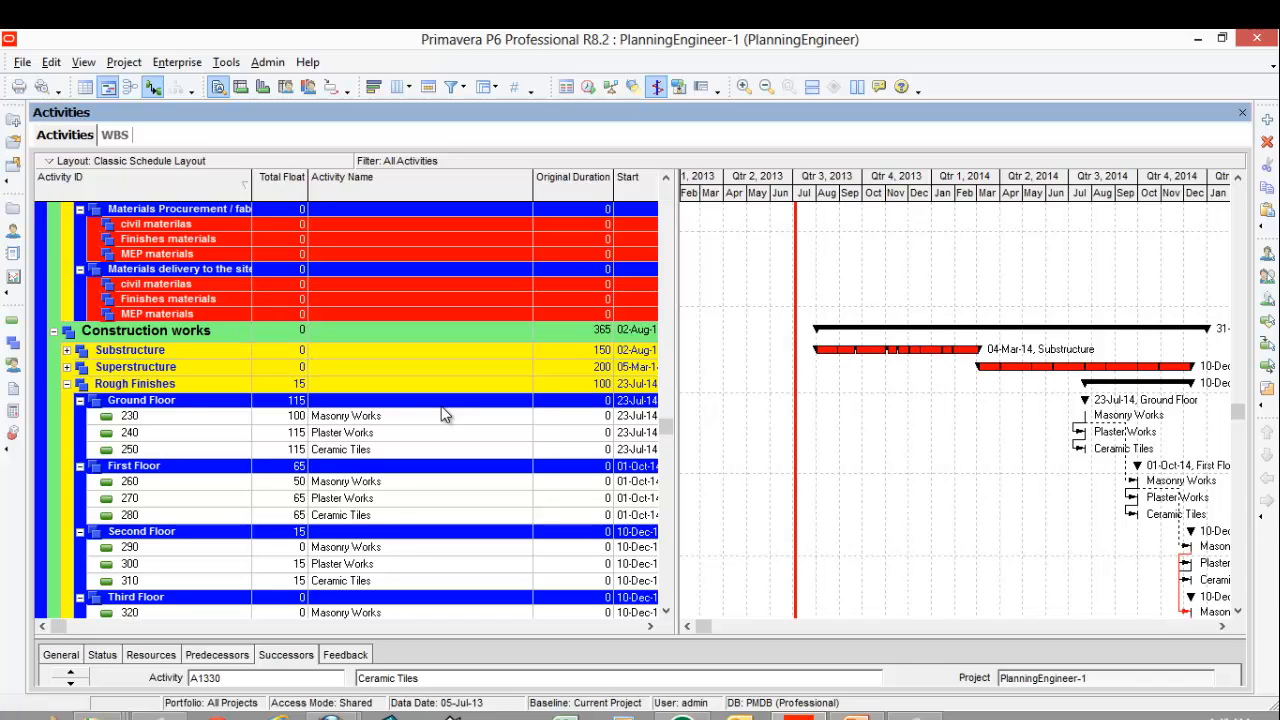
pyautogui.scroll(-1, 446, 415)
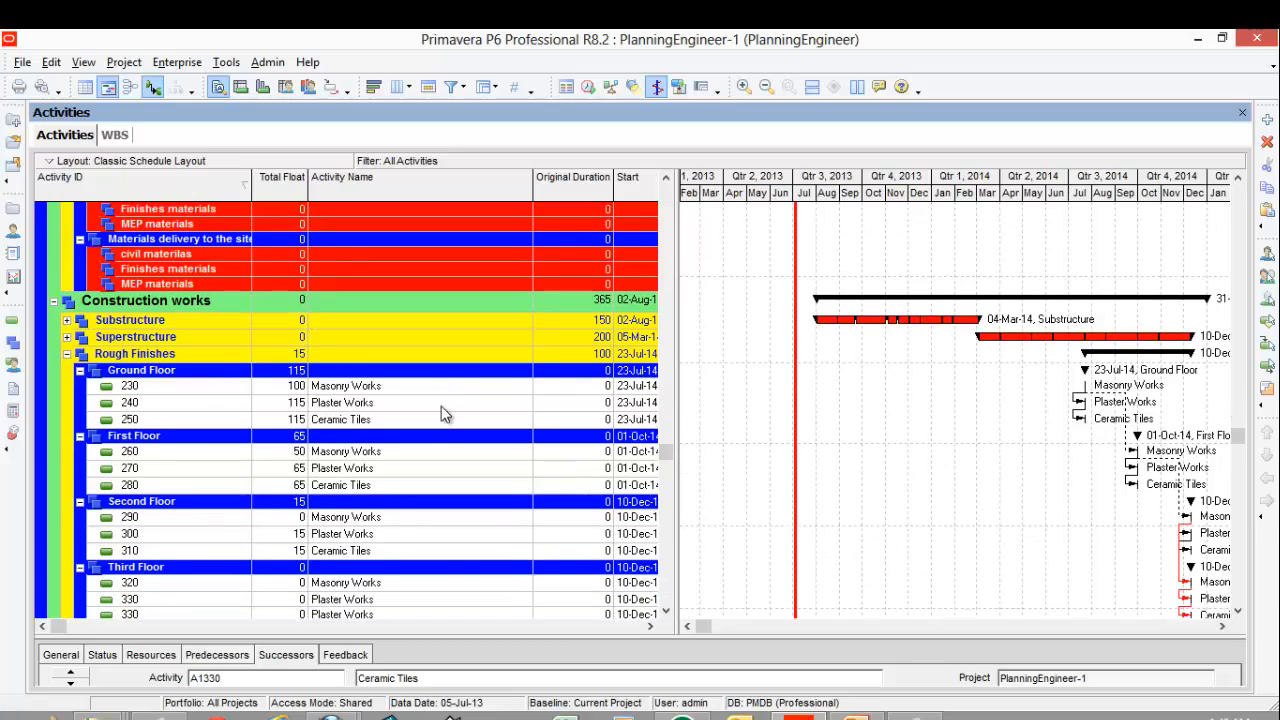
pyautogui.scroll(-2, 445, 415)
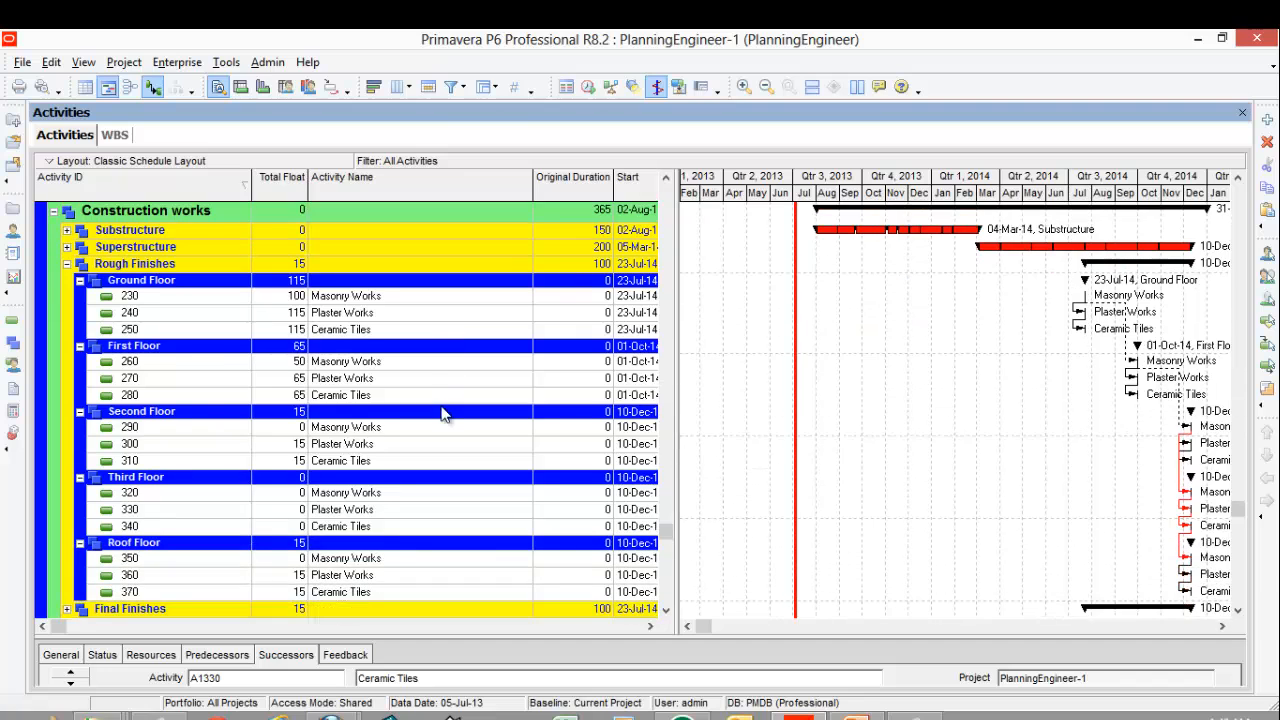
pyautogui.scroll(-1, 446, 415)
pyautogui.scroll(2, 441, 410)
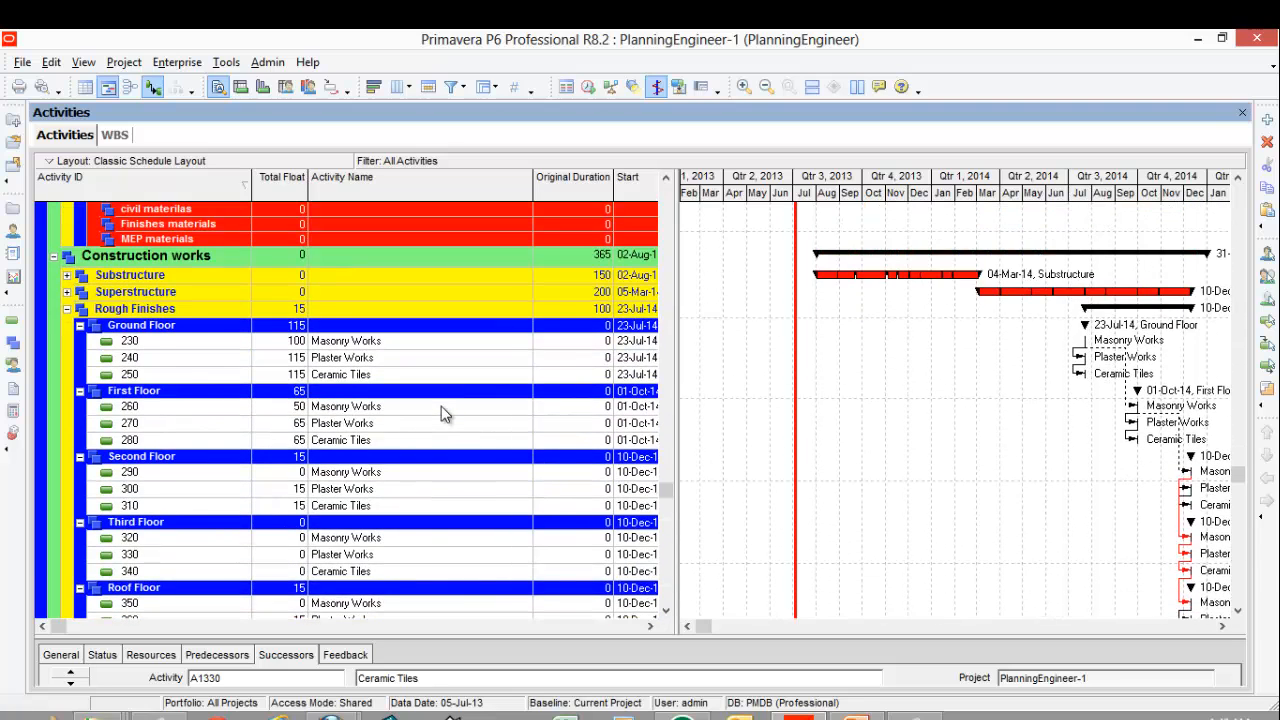
pyautogui.scroll(-1, 441, 410)
pyautogui.doubleClick(396, 248)
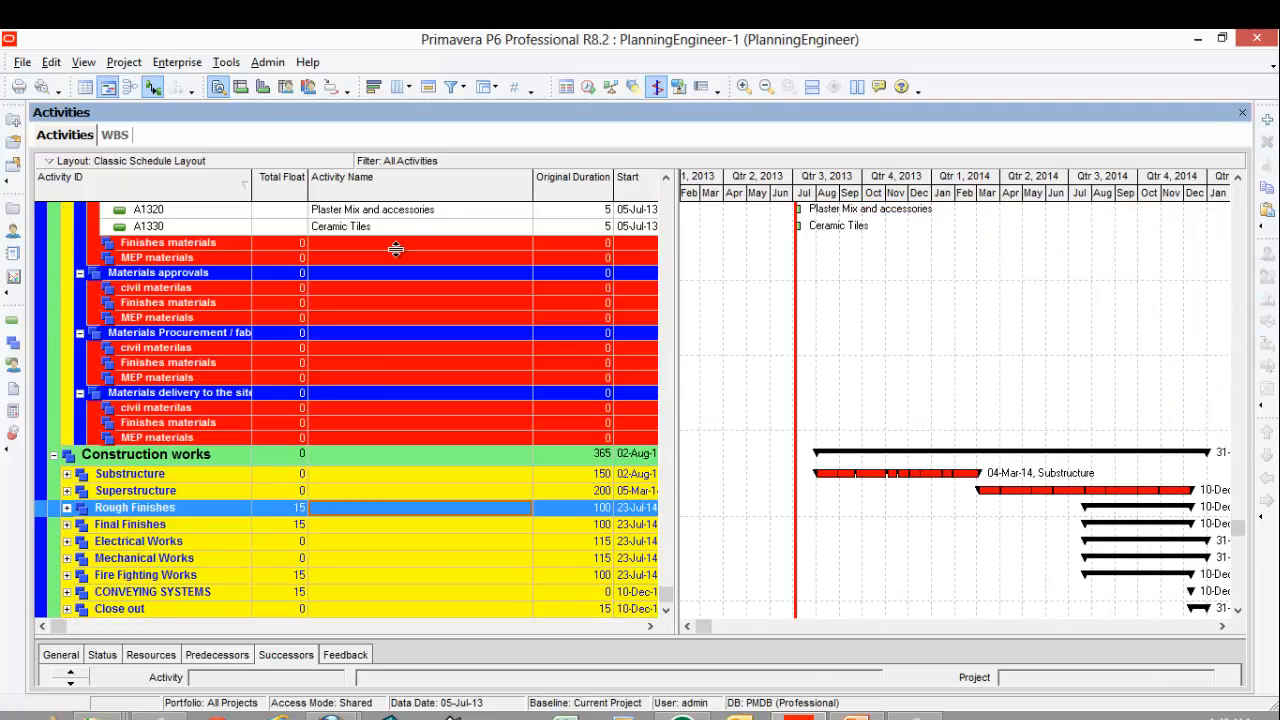
pyautogui.click(349, 524)
pyautogui.doubleClick(349, 523)
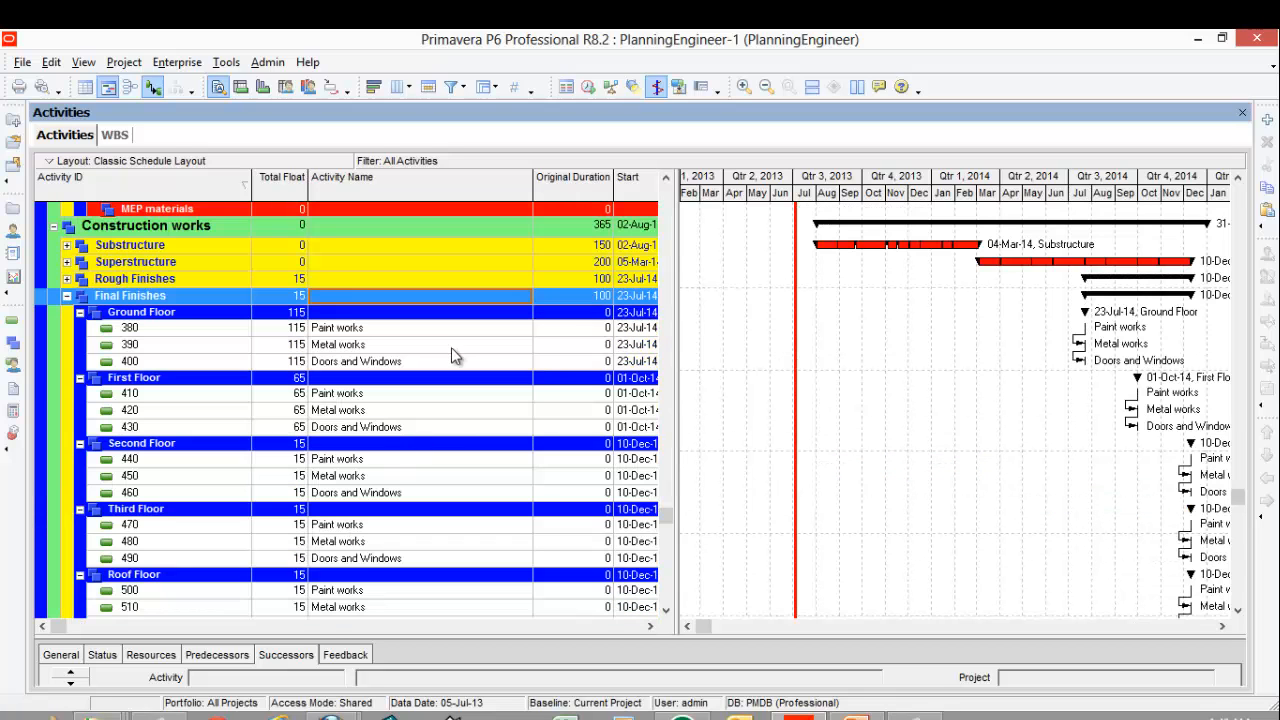
# Step: Copy the word "Paint" from the Ground Floor Paint works activity name in Final Finishes
pyautogui.click(338, 330)
pyautogui.click(337, 330)
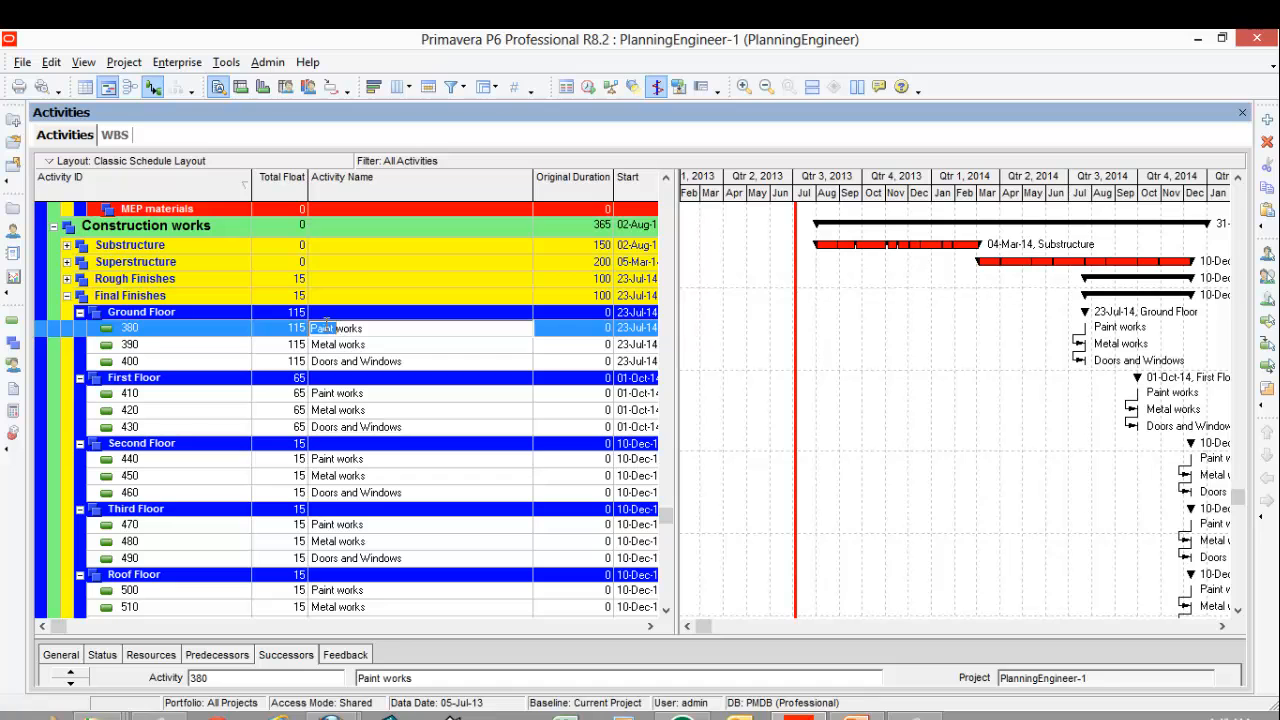
pyautogui.rightClick(322, 325)
pyautogui.click(386, 384)
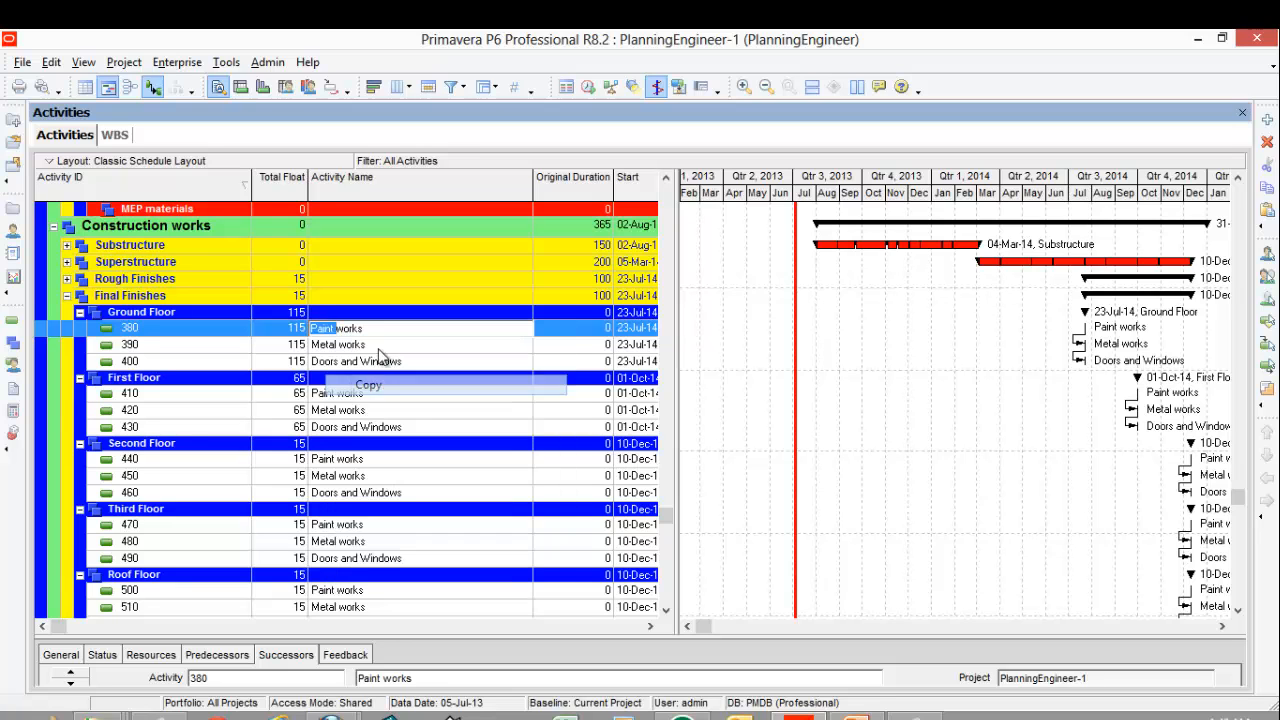
# Step: Add an activity below Ceramic Tiles in civil materilas under Materials submittals, naming it with the copied word "Paint"
pyautogui.scroll(5, 404, 383)
pyautogui.scroll(3, 404, 383)
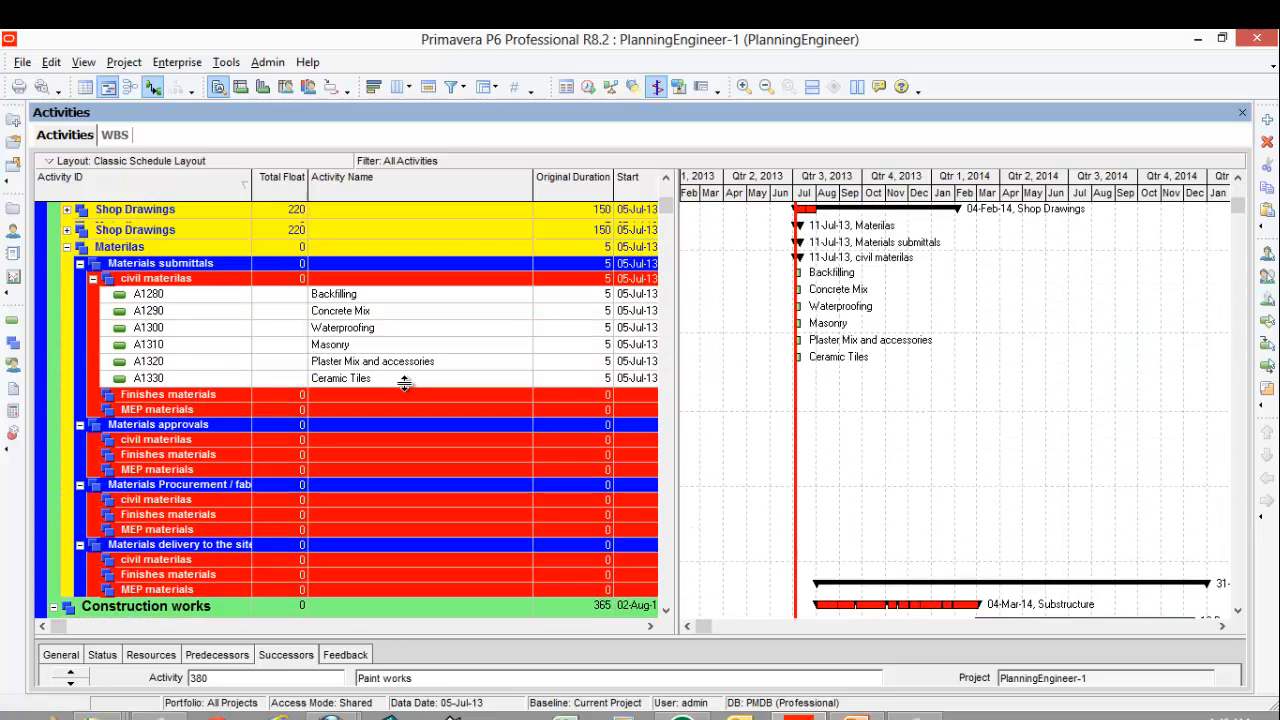
pyautogui.click(405, 378)
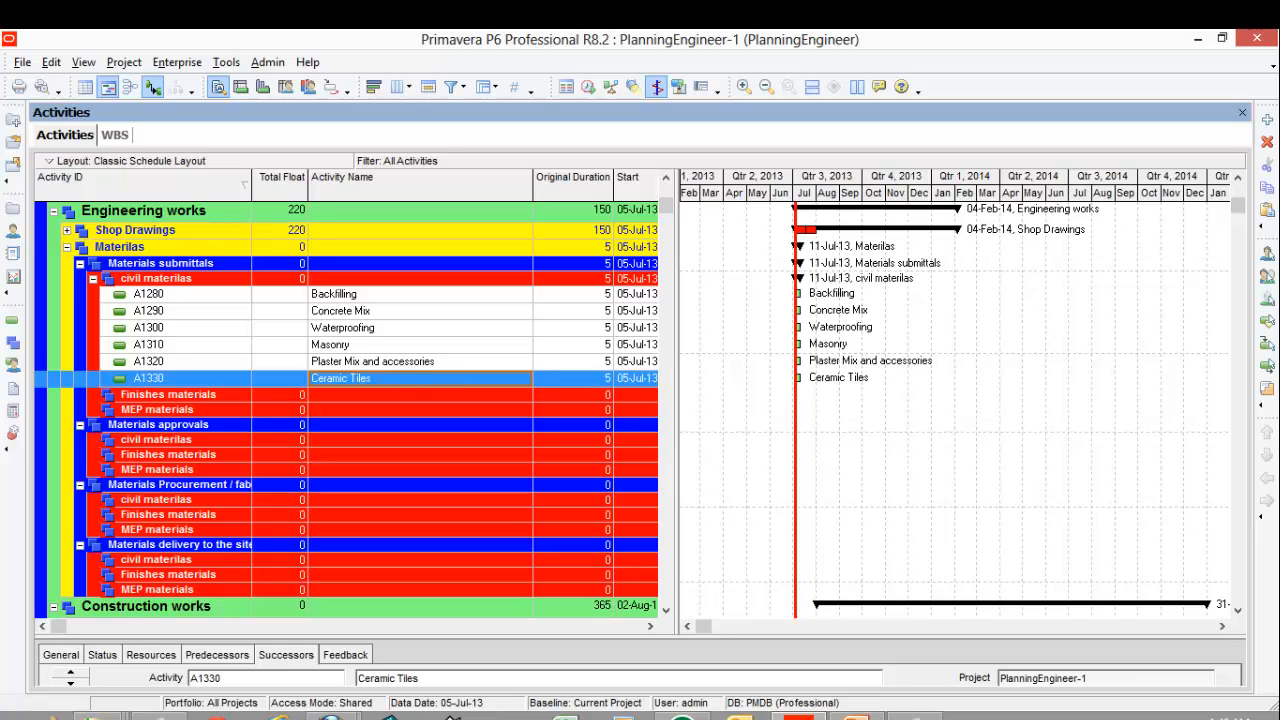
pyautogui.click(1267, 119)
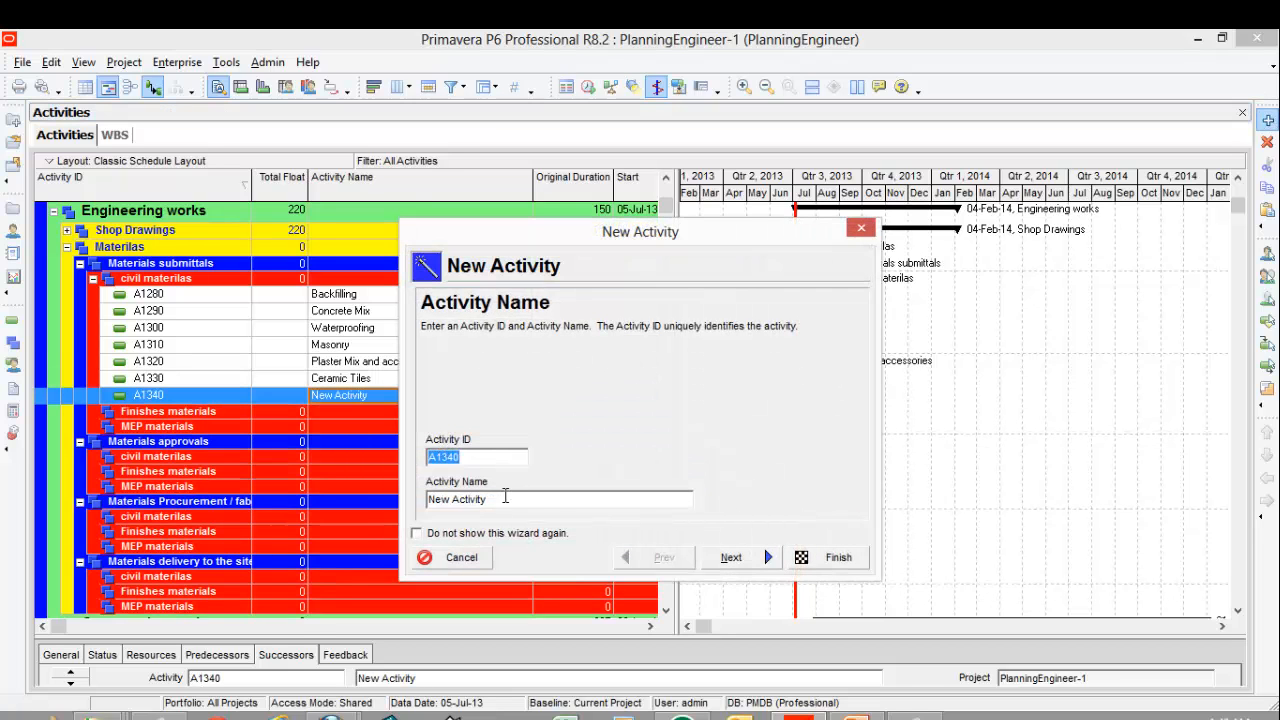
pyautogui.doubleClick(505, 497)
pyautogui.click(505, 497)
pyautogui.rightClick(503, 497)
pyautogui.click(501, 500)
pyautogui.moveTo(500, 499); pyautogui.dragTo(399, 509)
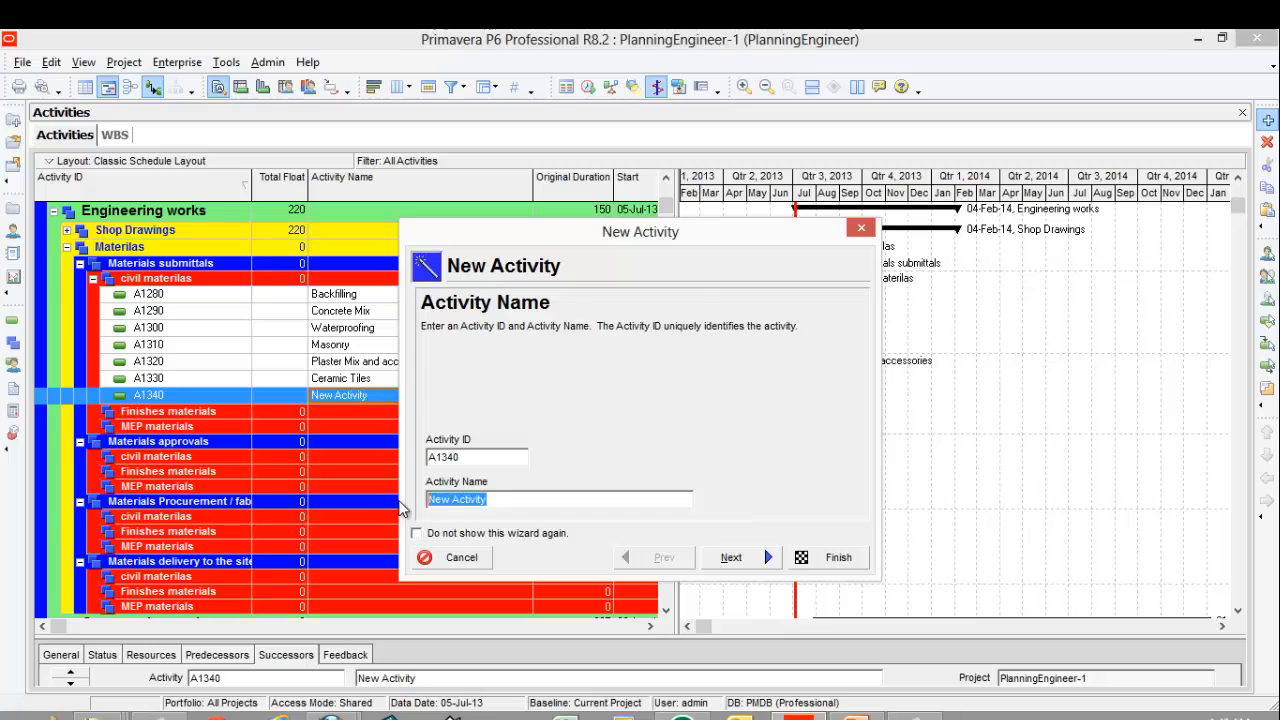
pyautogui.rightClick(462, 499)
pyautogui.click(563, 323)
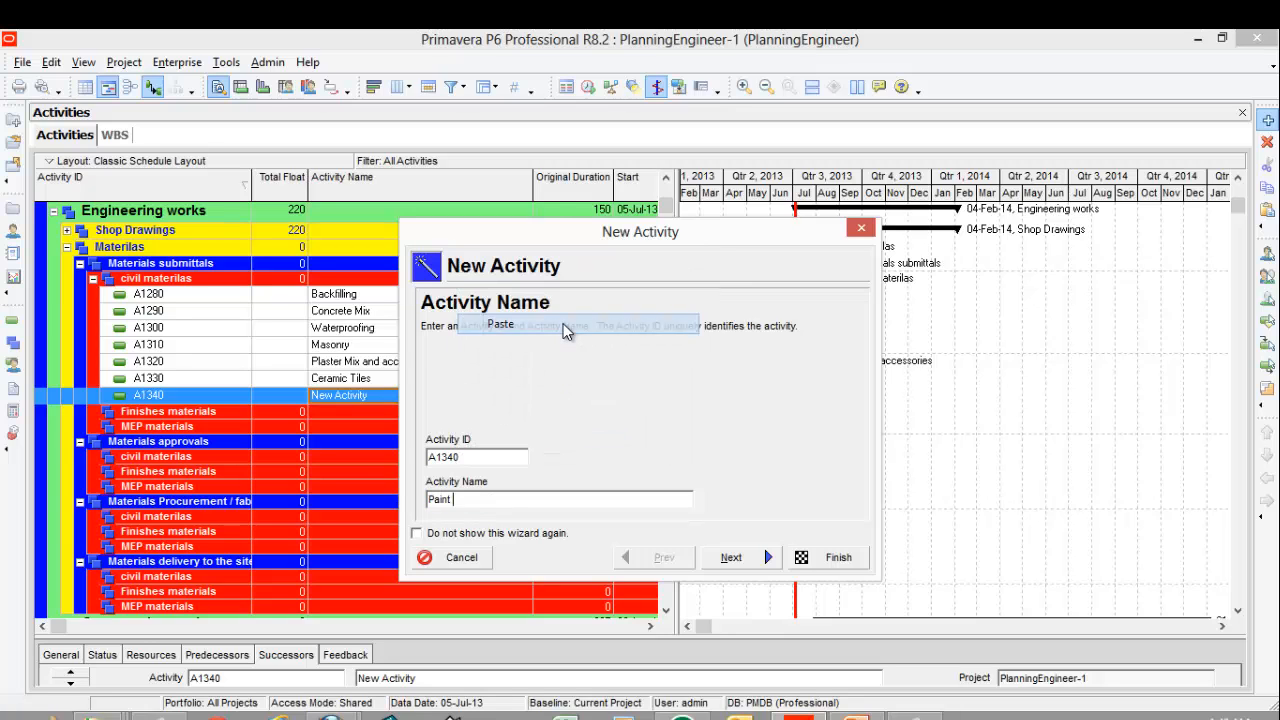
pyautogui.click(834, 558)
# Step: Copy the word "Metal" from the Second Floor Metal works activity name in Final Finishes
pyautogui.scroll(-1, 508, 418)
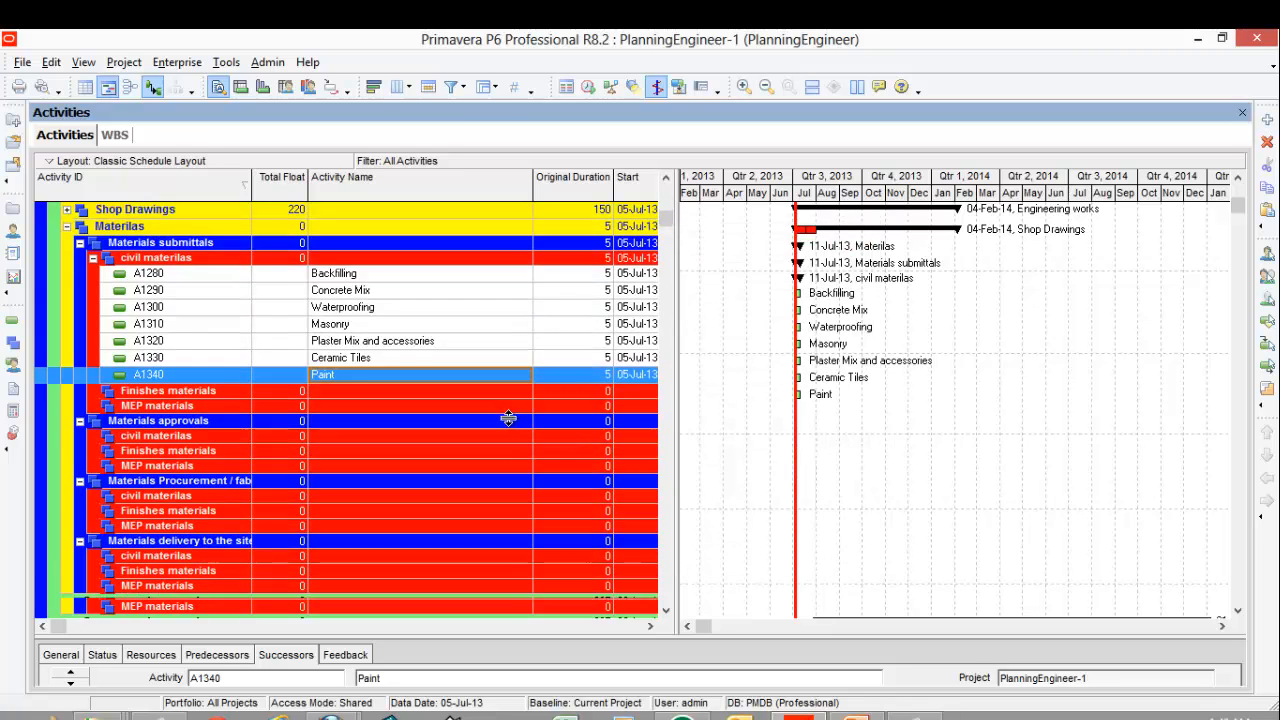
pyautogui.scroll(-7, 508, 418)
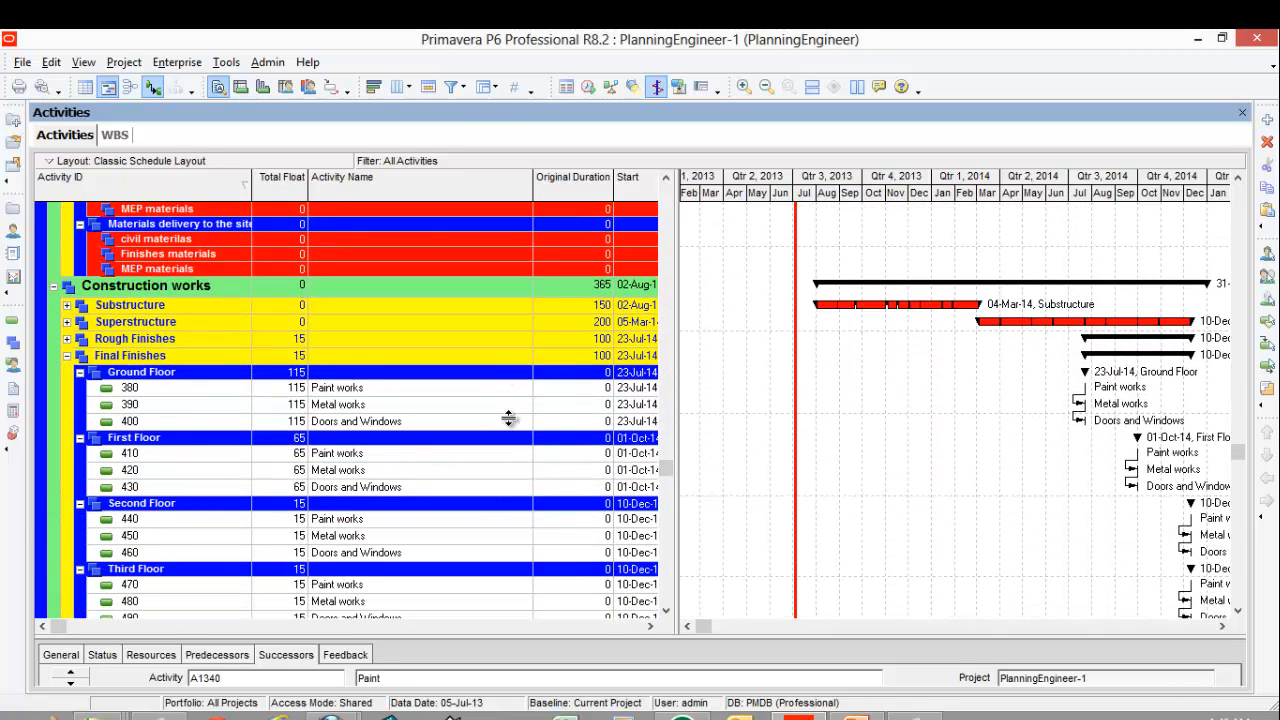
pyautogui.click(336, 541)
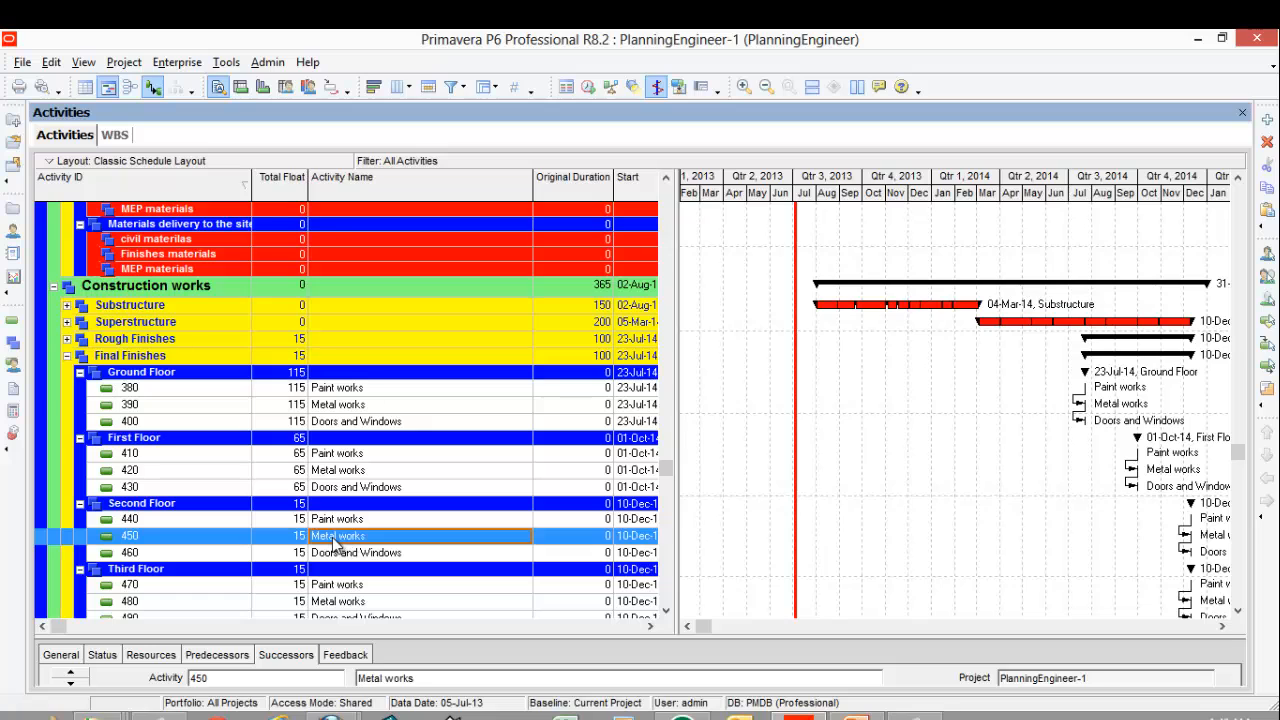
pyautogui.doubleClick(336, 538)
pyautogui.rightClick(322, 542)
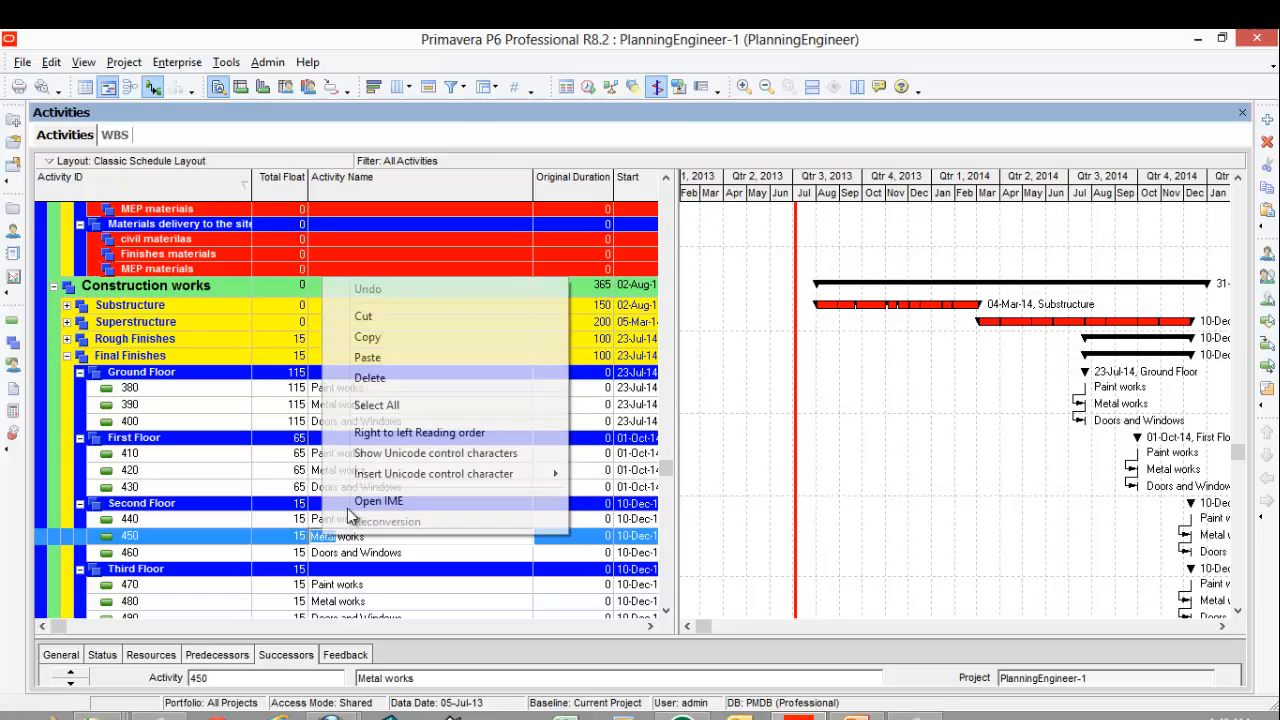
pyautogui.click(400, 338)
pyautogui.click(390, 562)
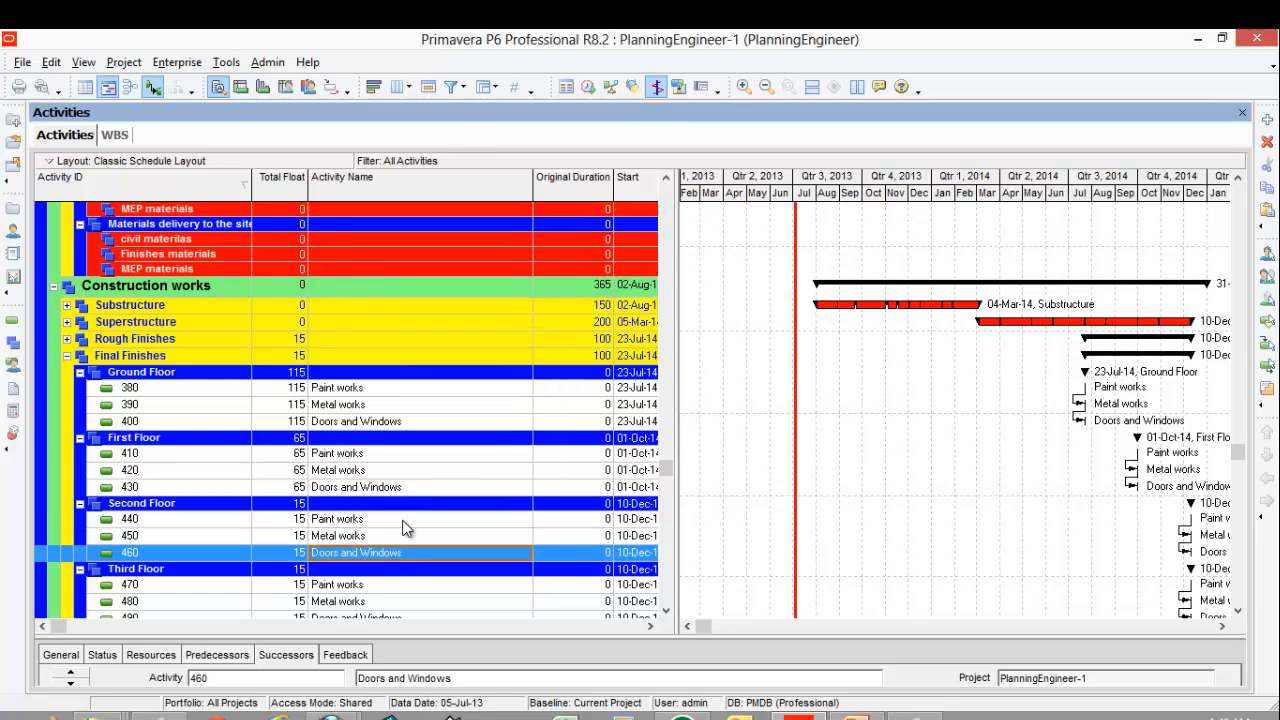
# Step: Add an activity named "Metals" below Paint in civil materilas under Materials submittals
pyautogui.scroll(6, 400, 528)
pyautogui.click(374, 346)
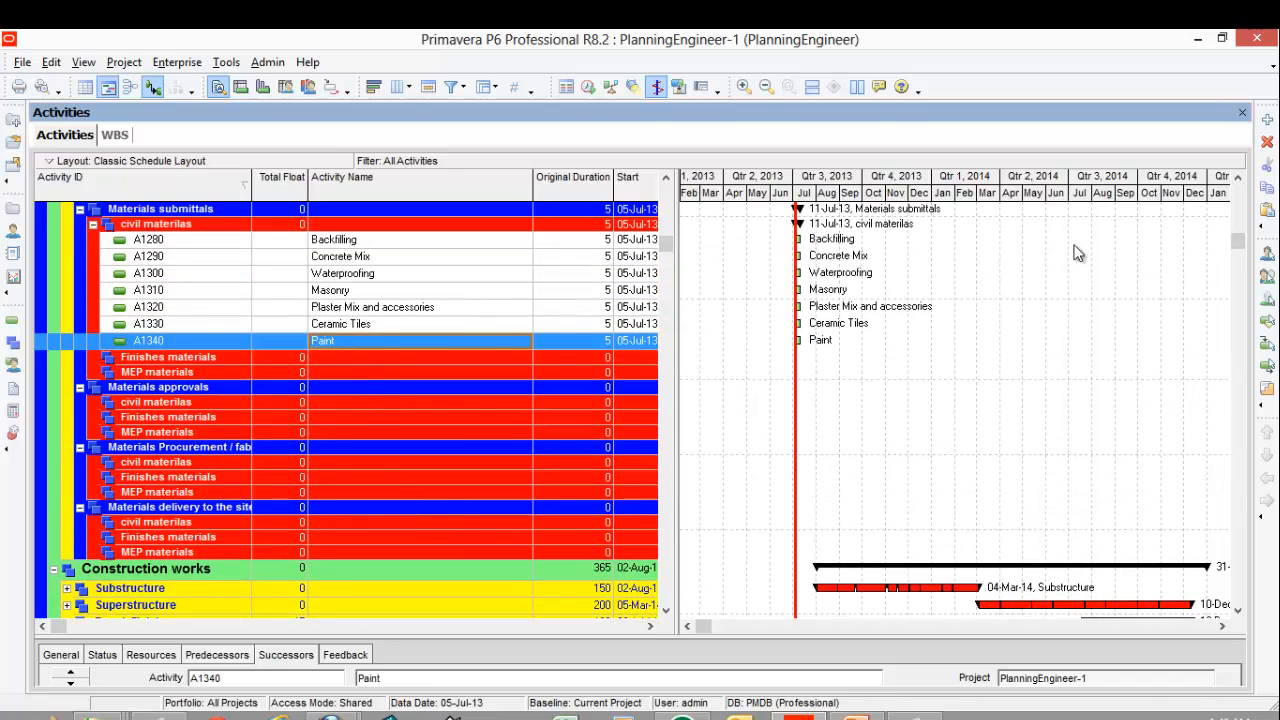
pyautogui.click(1267, 119)
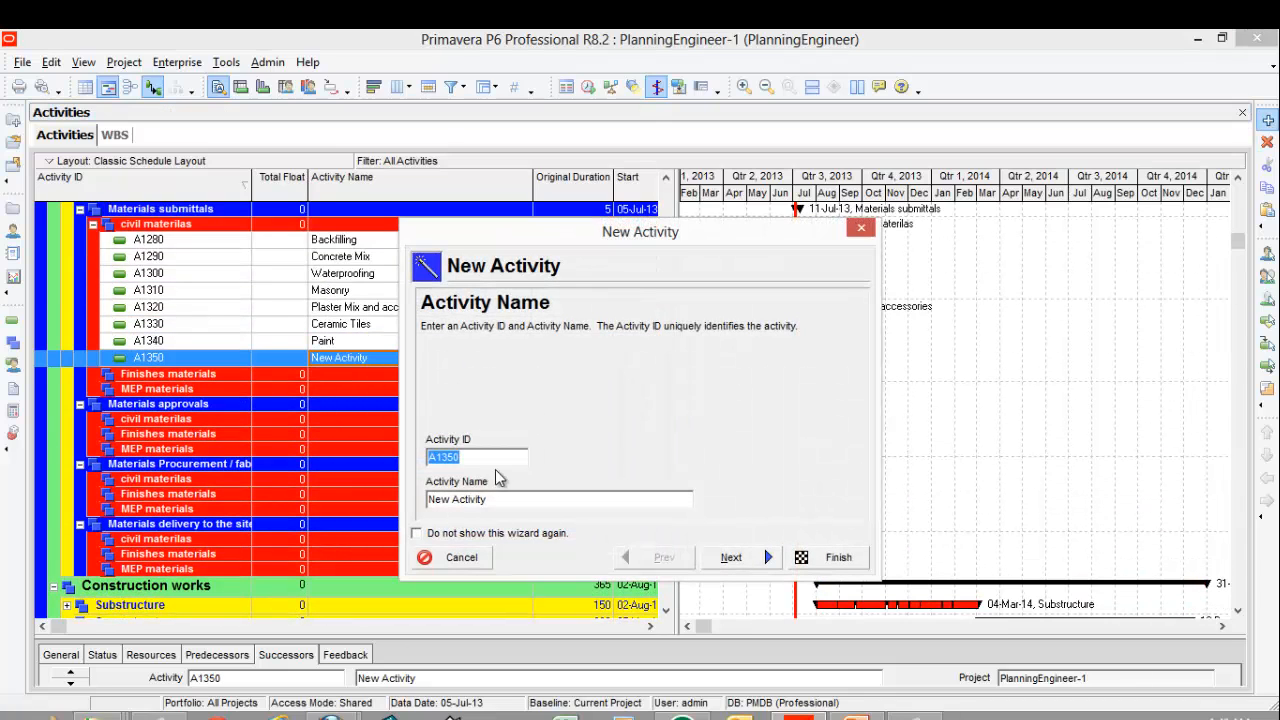
pyautogui.moveTo(497, 501); pyautogui.dragTo(441, 503)
pyautogui.rightClick(469, 505)
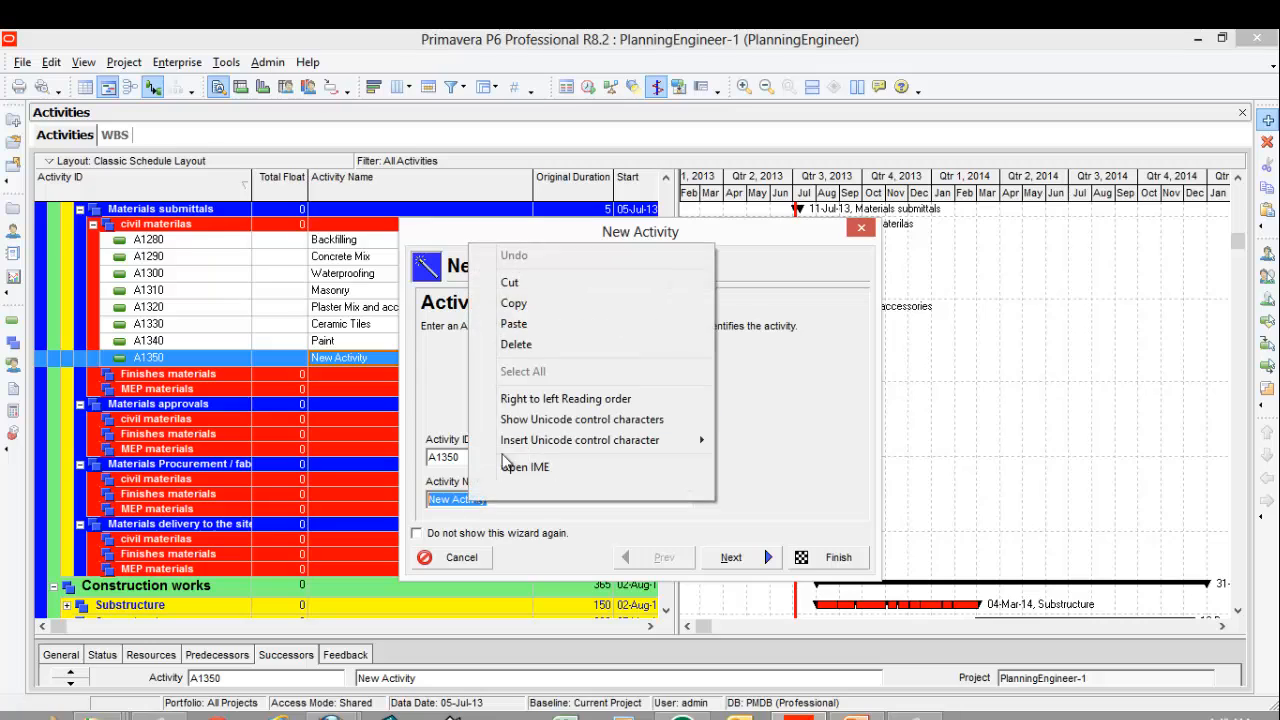
pyautogui.click(508, 300)
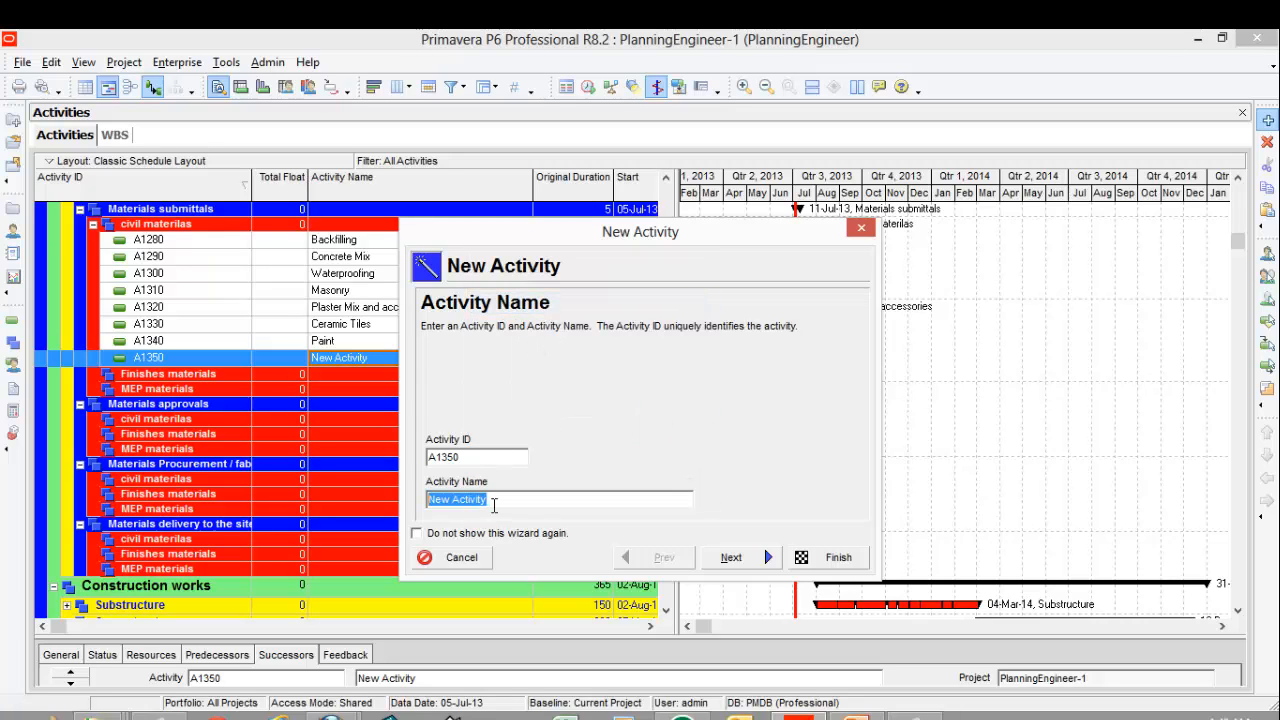
pyautogui.write('Metals')
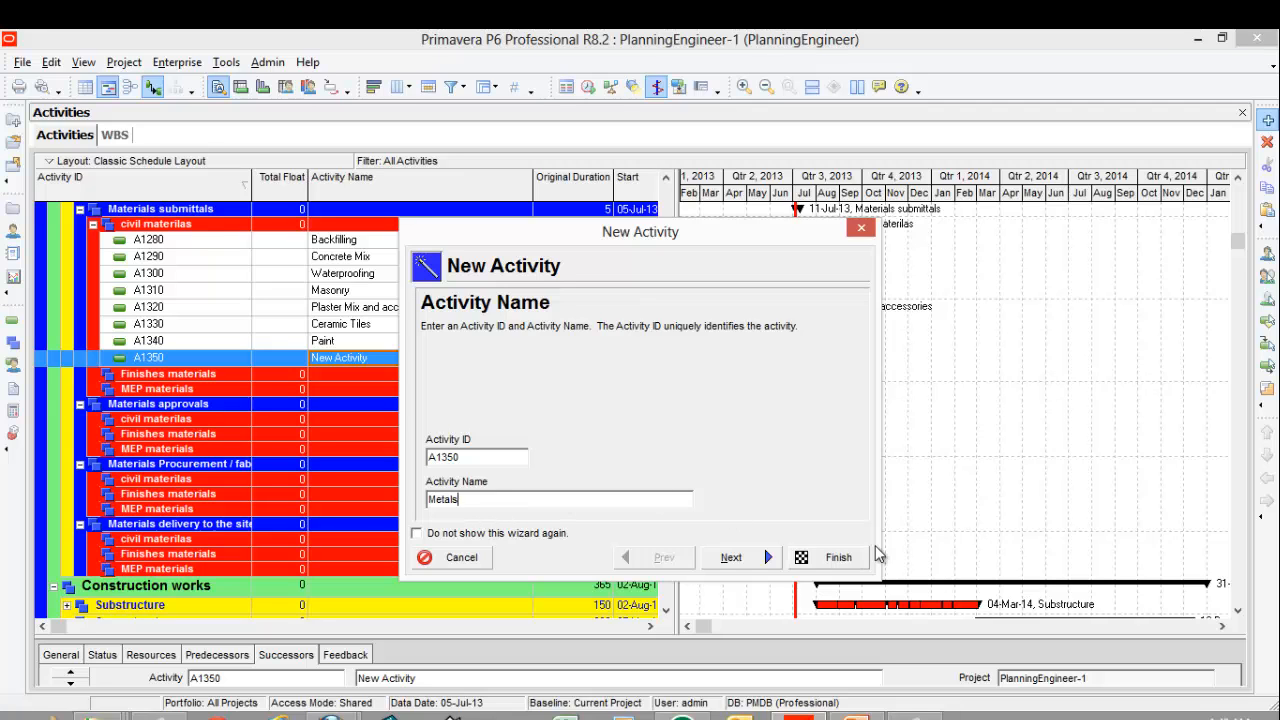
pyautogui.click(845, 559)
# Step: Copy the name "Doors and Windows" from the First Floor activity in Final Finishes
pyautogui.scroll(-5, 533, 446)
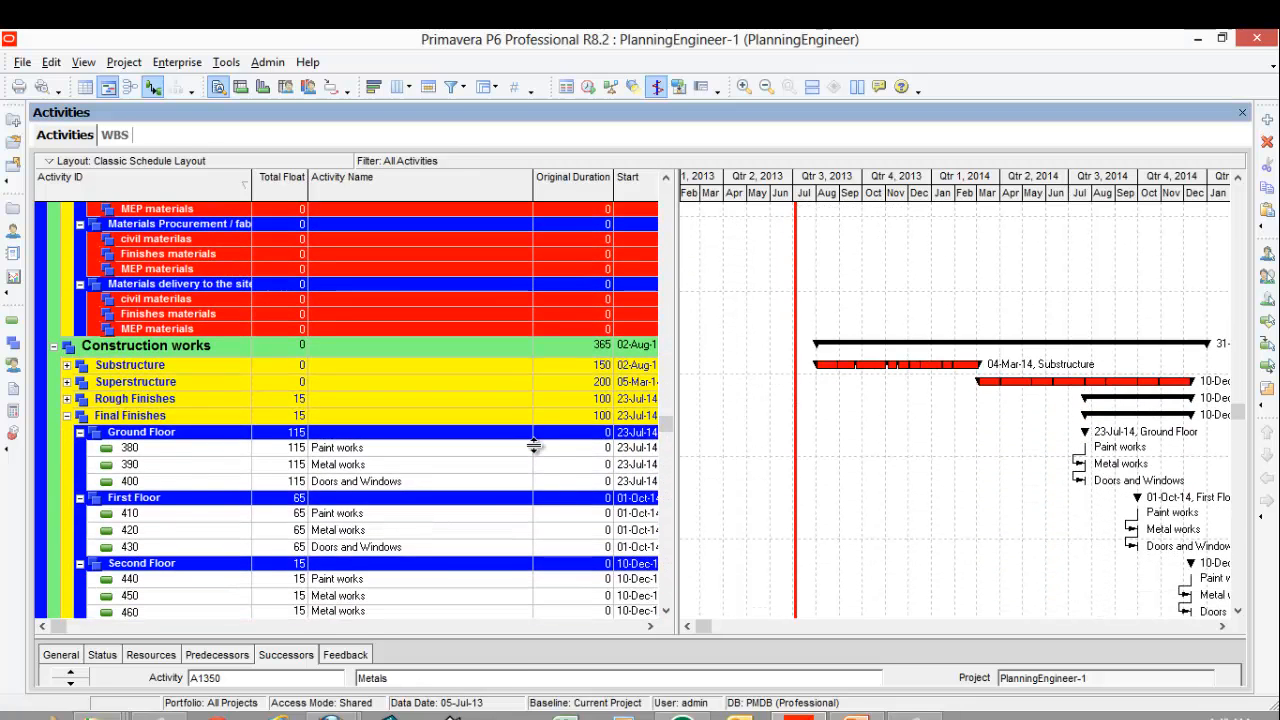
pyautogui.click(427, 549)
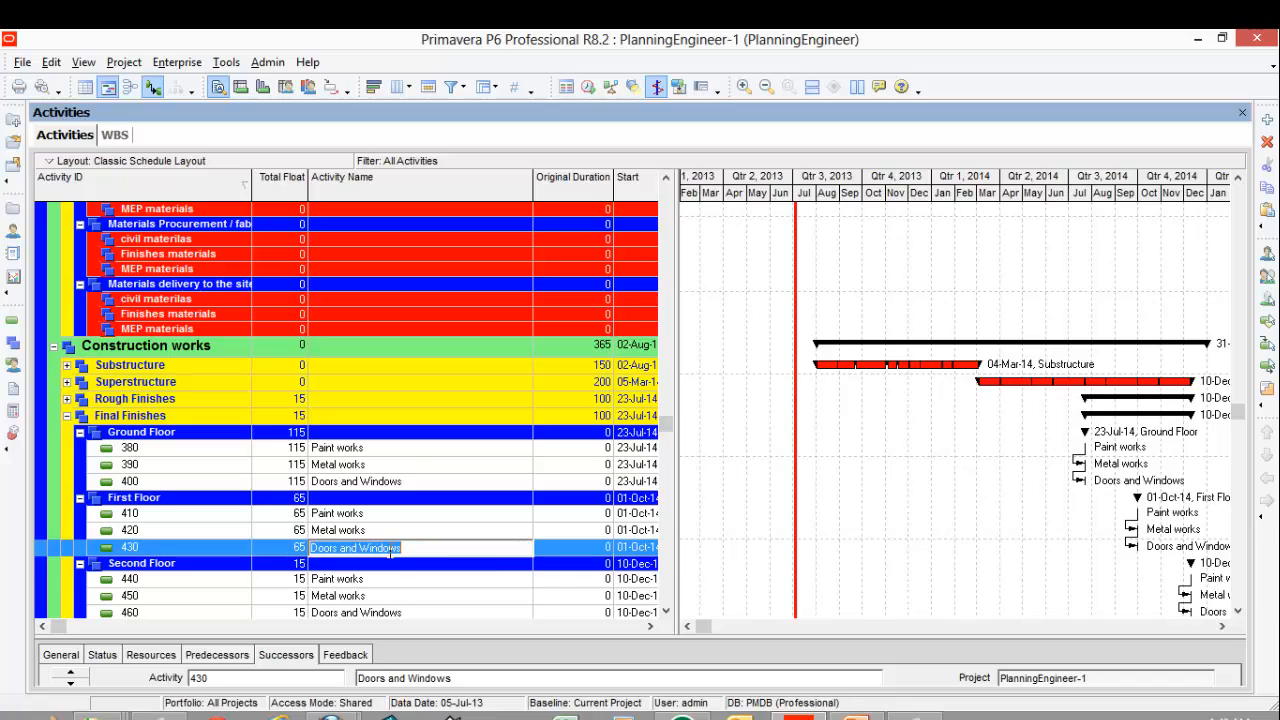
pyautogui.rightClick(390, 549)
pyautogui.click(493, 344)
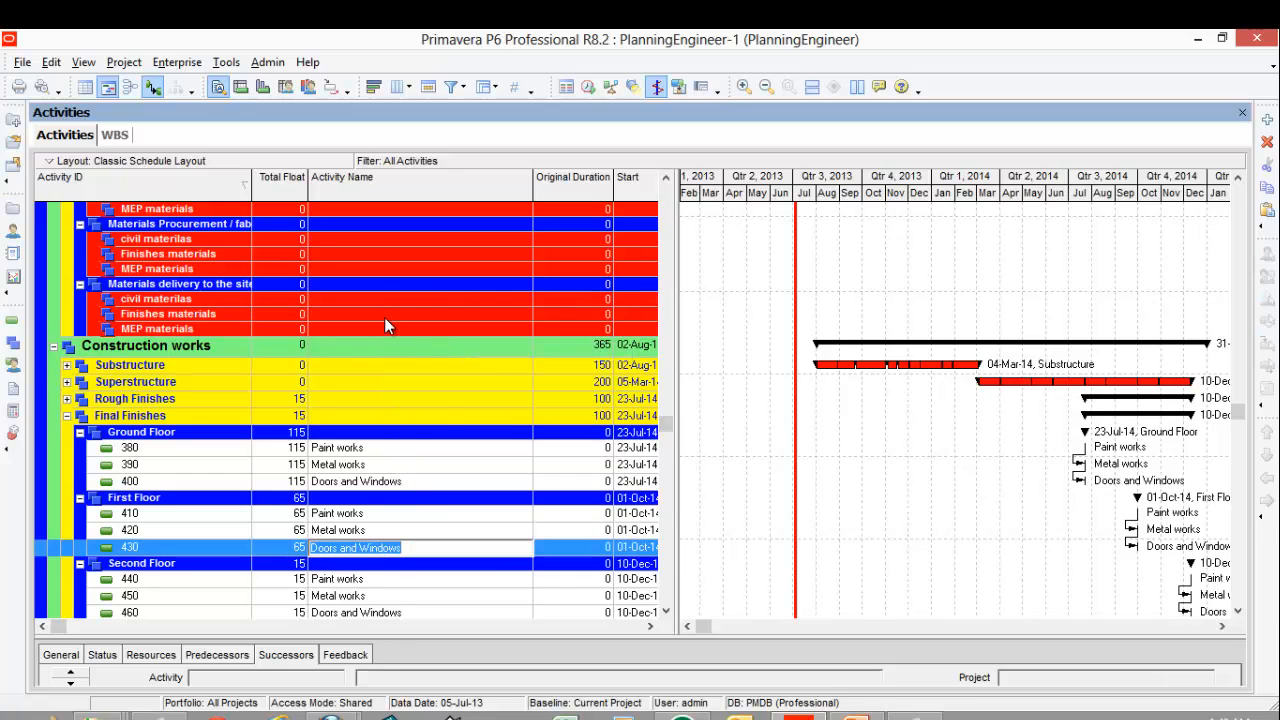
# Step: Add an activity below Metals in civil materilas under Materials submittals, naming it with the copied text "Doors and Windows"
pyautogui.click(384, 317)
pyautogui.scroll(2, 432, 463)
pyautogui.scroll(2, 432, 463)
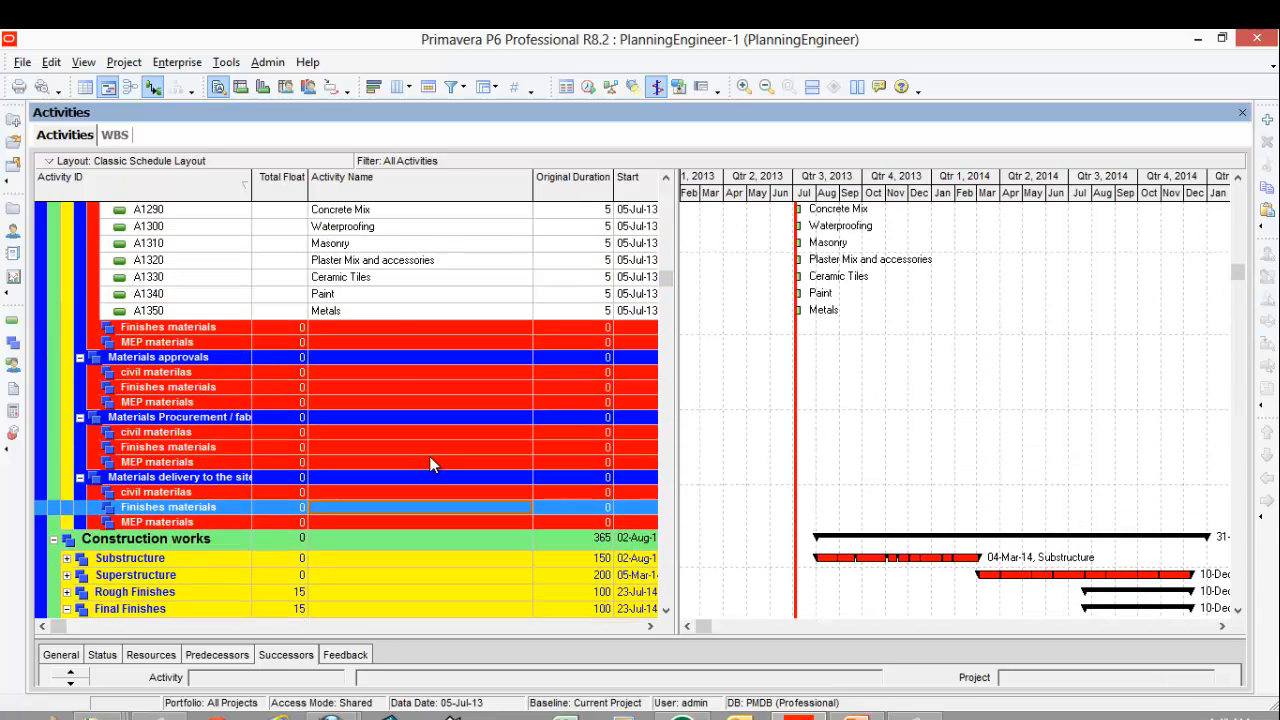
pyautogui.click(389, 313)
pyautogui.scroll(2, 389, 313)
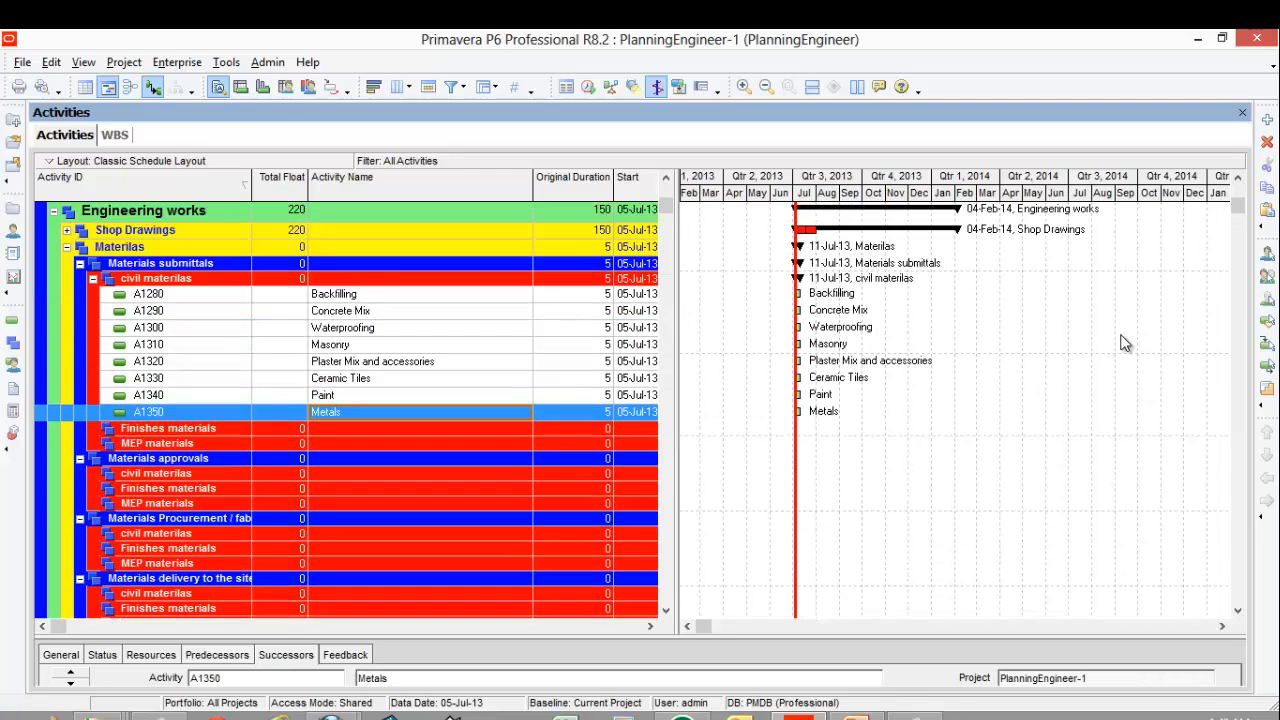
pyautogui.click(1267, 119)
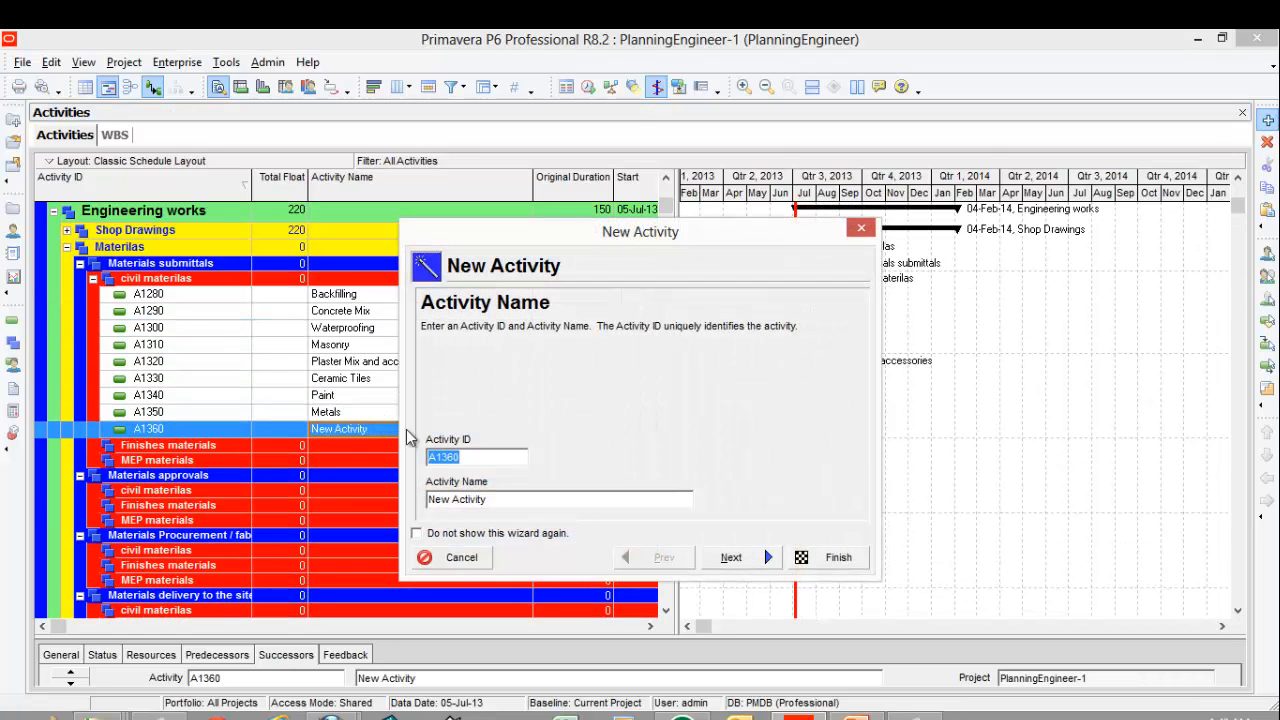
pyautogui.press('Tab')
pyautogui.rightClick(476, 508)
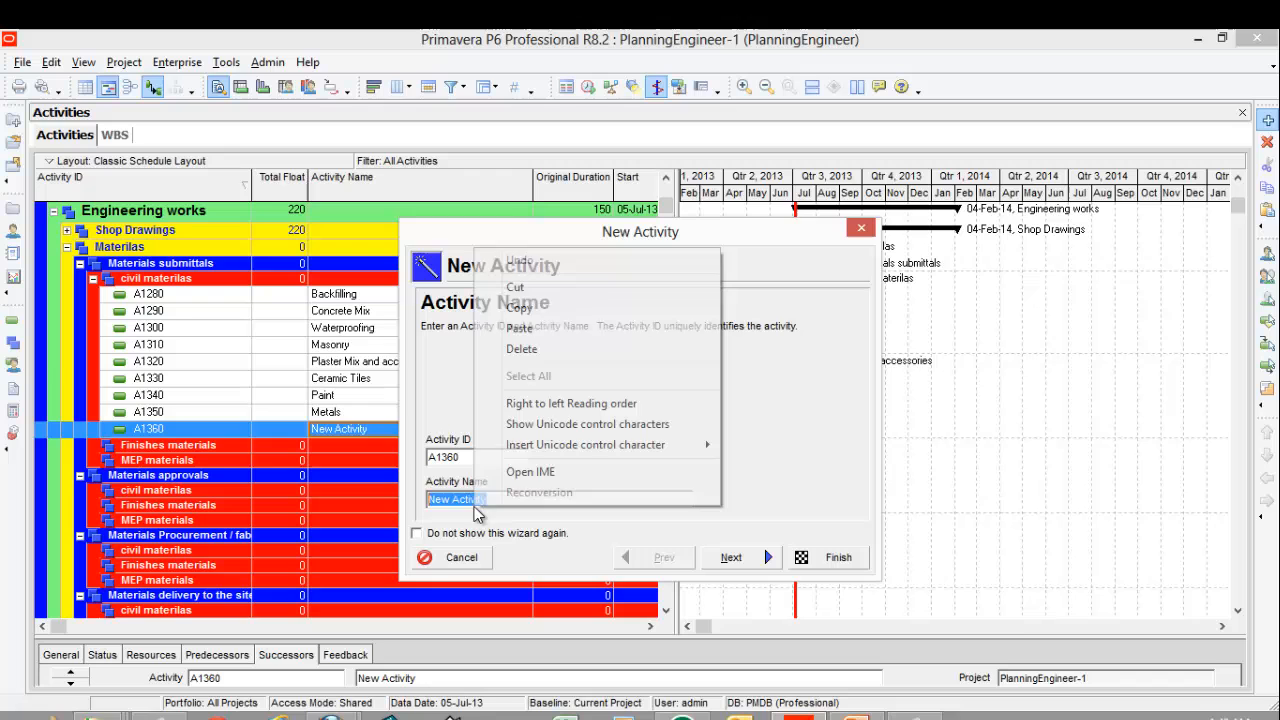
pyautogui.click(519, 331)
pyautogui.click(824, 553)
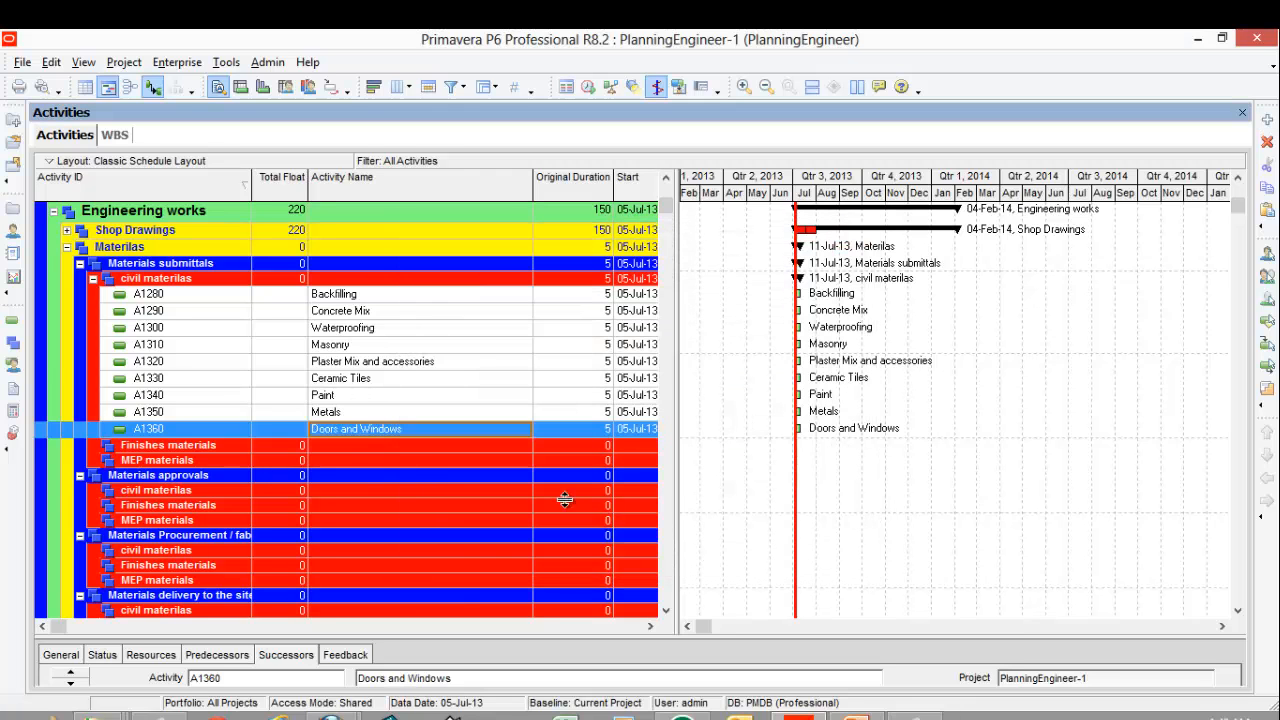
# Step: Look through the remaining Final Finishes floor activities under Construction works, then collapse the Final Finishes group
pyautogui.click(423, 447)
pyautogui.scroll(-7, 422, 446)
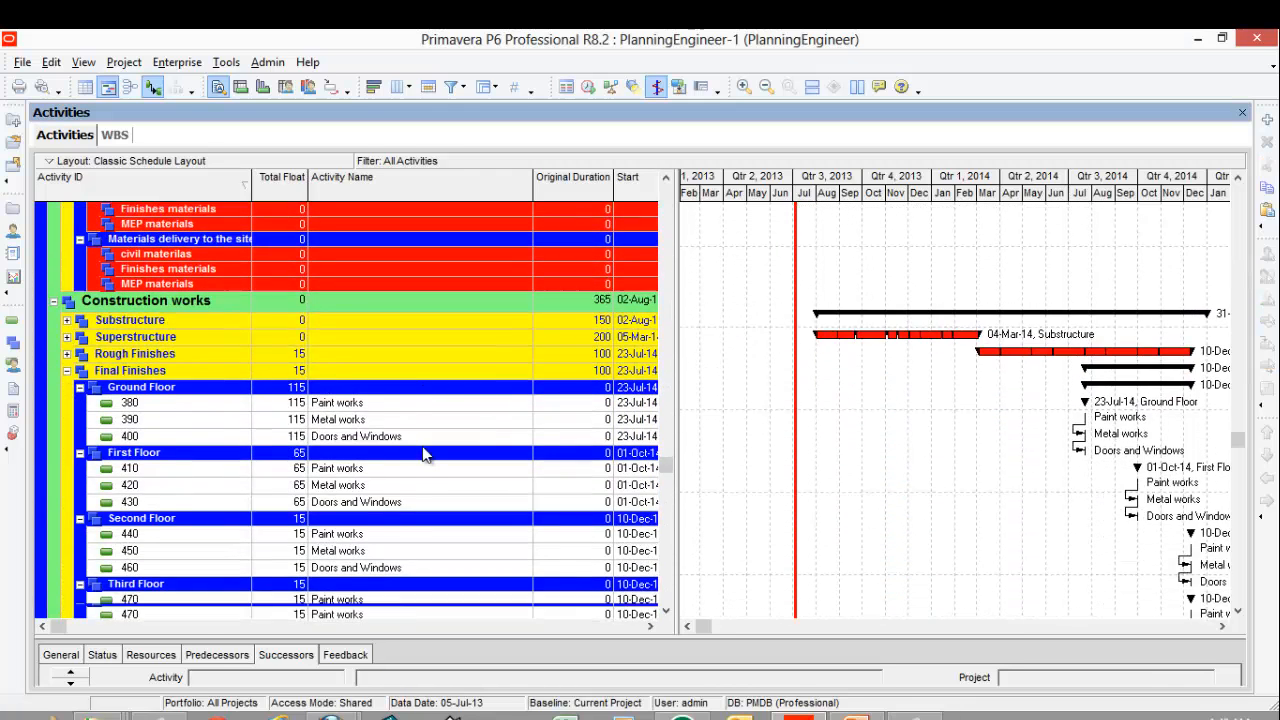
pyautogui.scroll(-4, 422, 453)
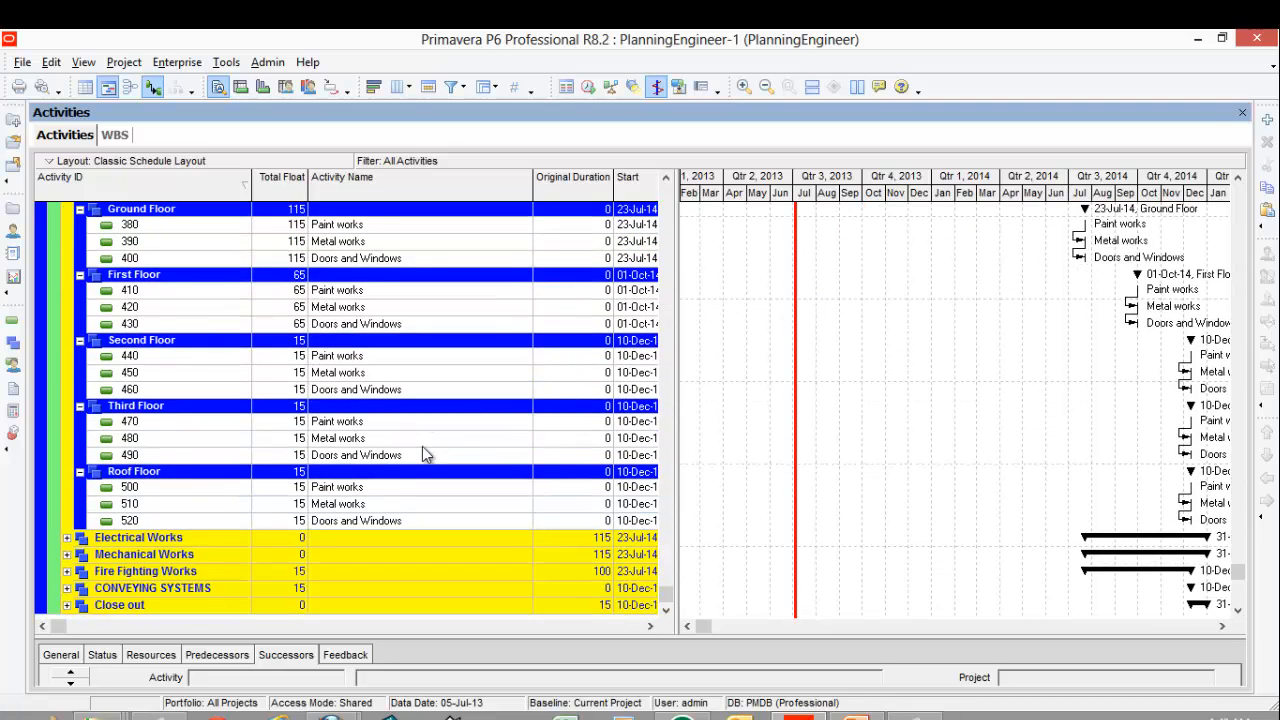
pyautogui.scroll(3, 422, 453)
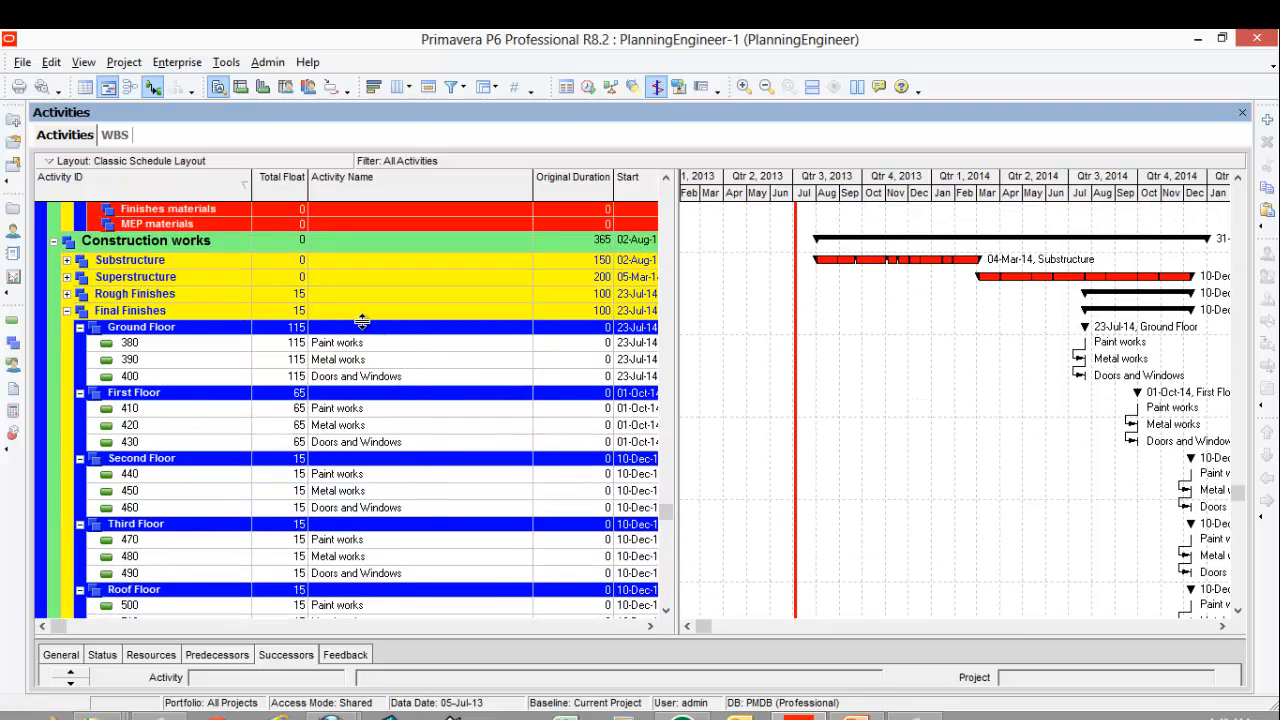
pyautogui.doubleClick(361, 311)
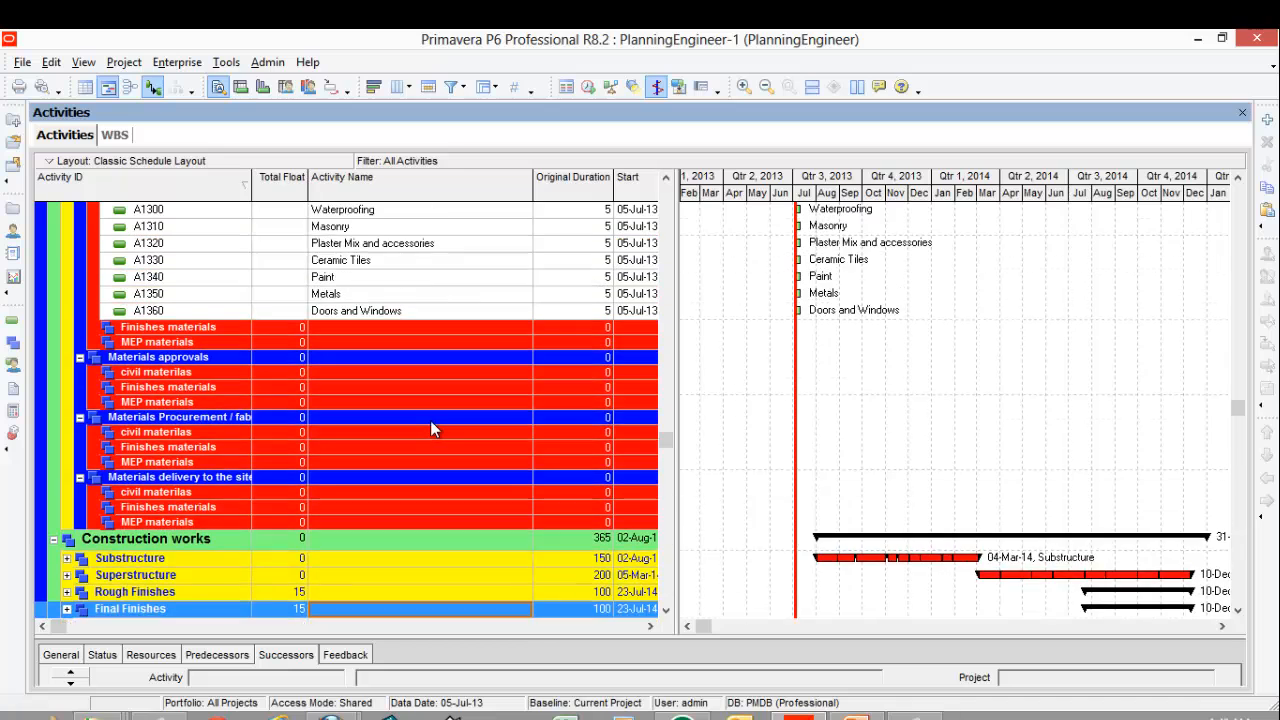
# Step: Review the civil materilas activities under Materials submittals to tell which are civil and which are finishes materials
pyautogui.scroll(3, 432, 428)
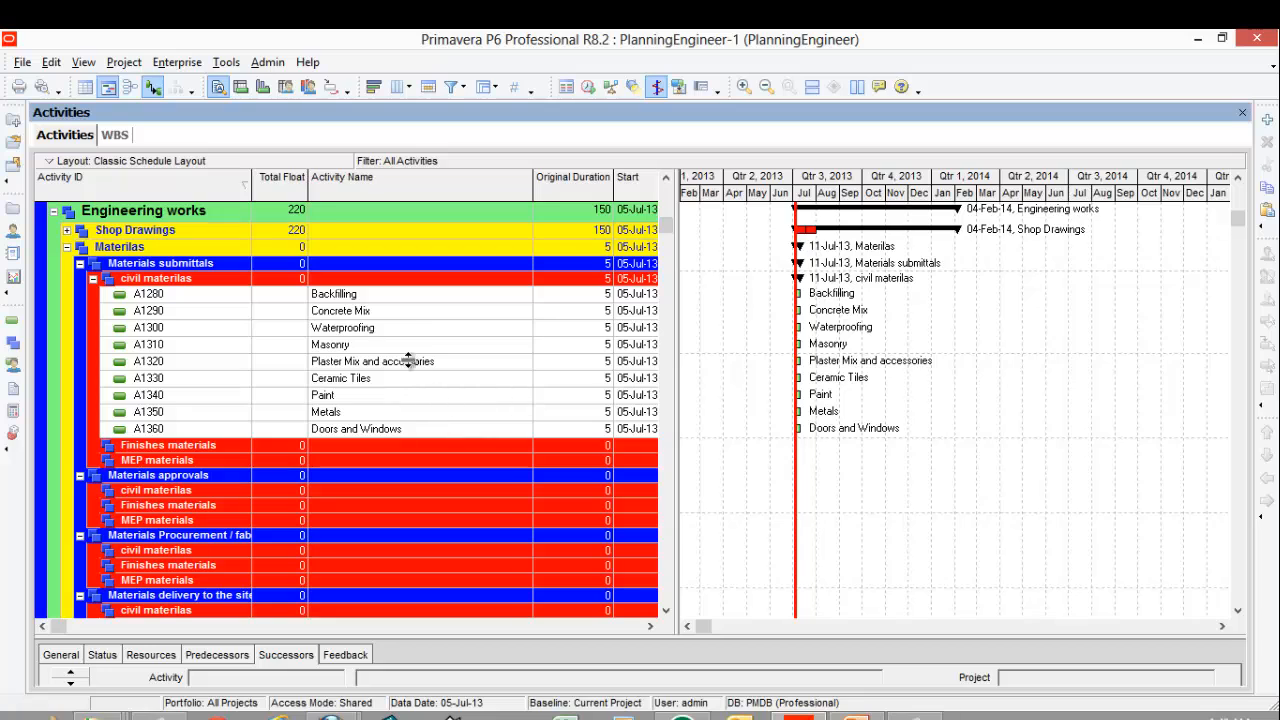
pyautogui.click(400, 298)
pyautogui.click(400, 311)
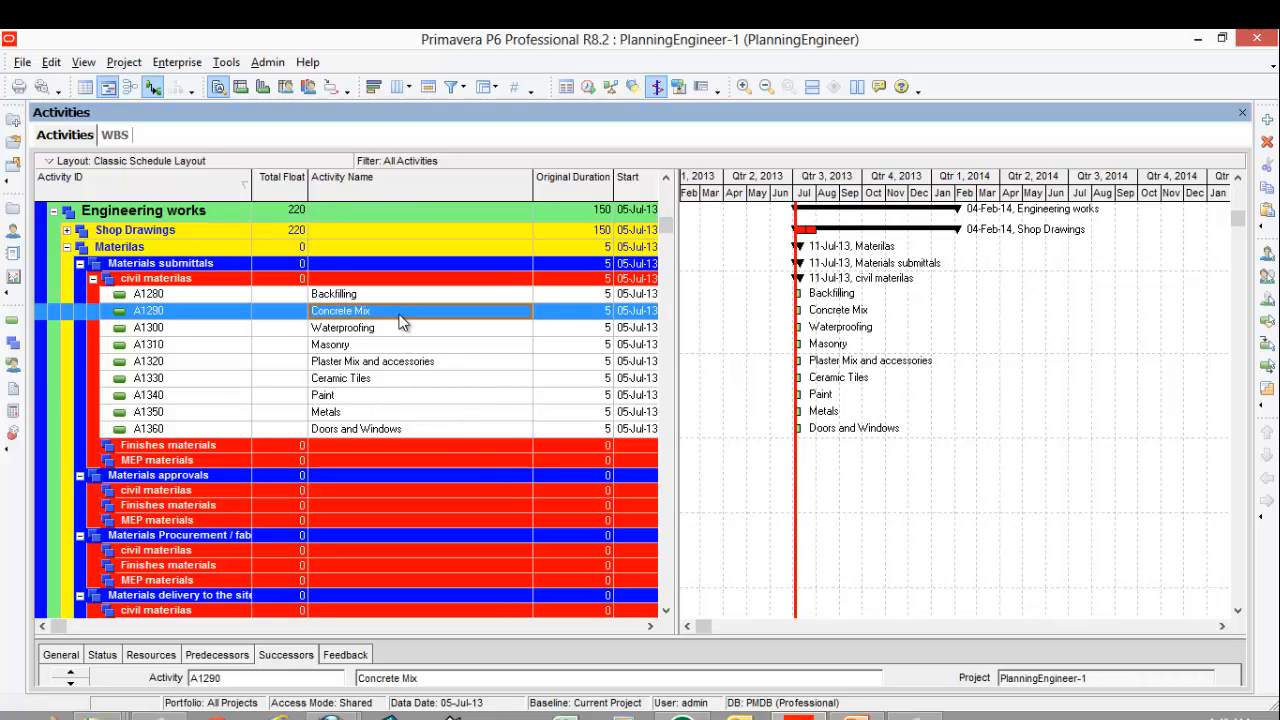
pyautogui.click(397, 328)
pyautogui.click(391, 344)
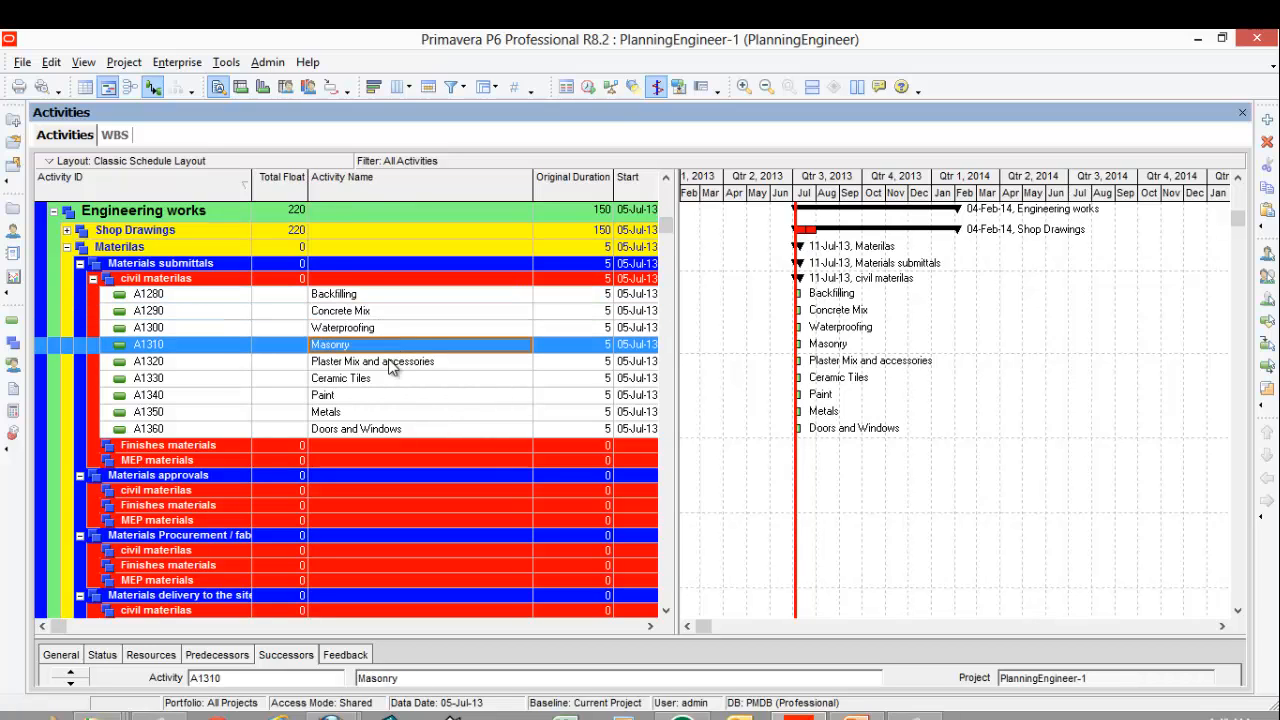
pyautogui.click(385, 362)
pyautogui.click(382, 379)
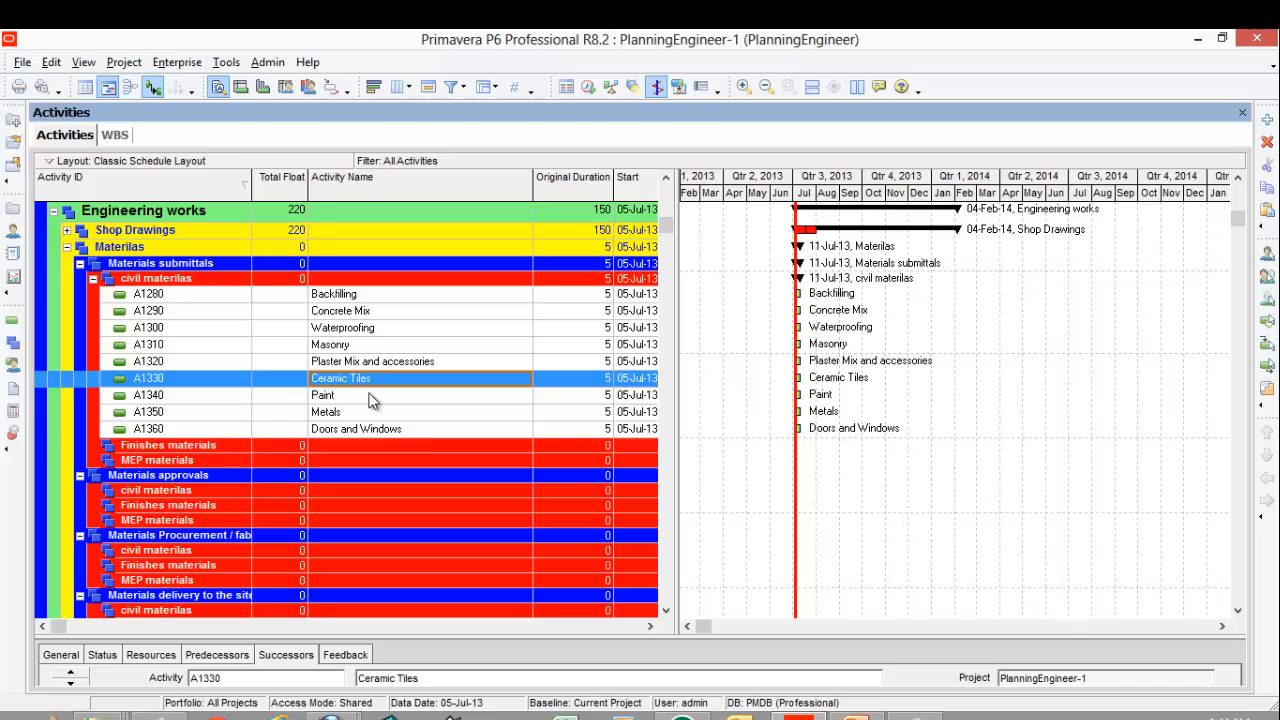
pyautogui.click(355, 347)
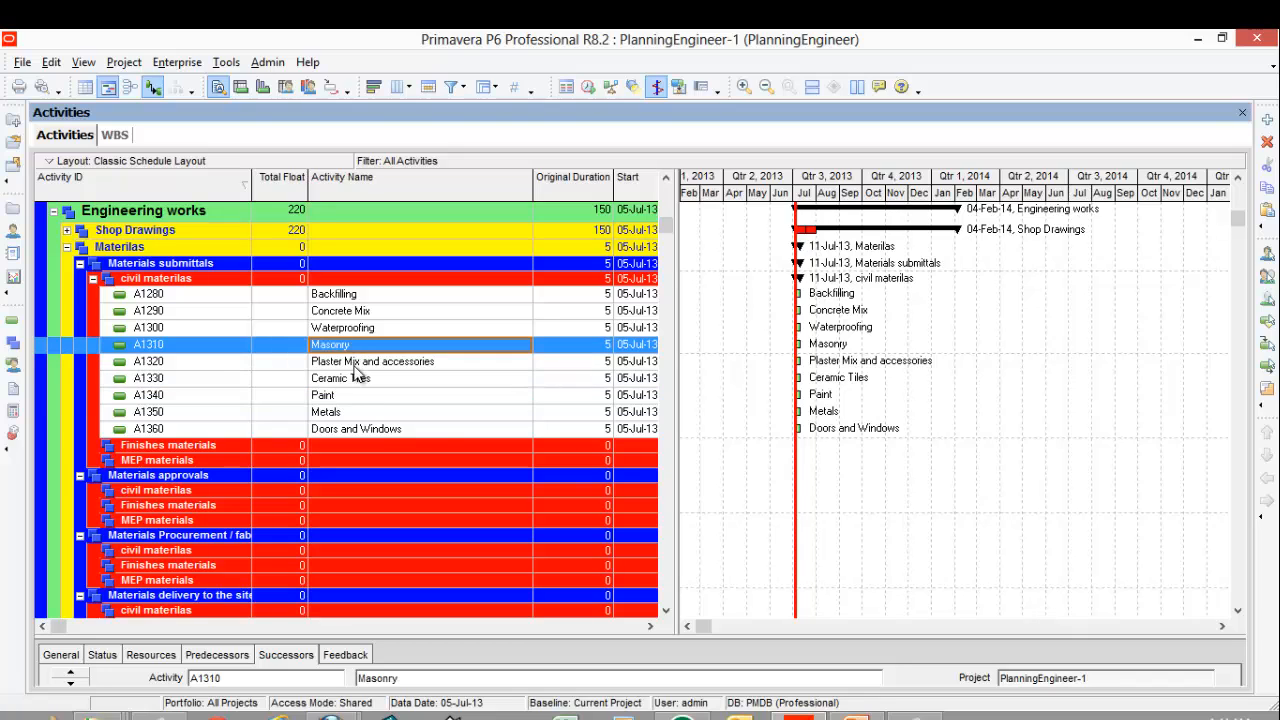
pyautogui.click(354, 362)
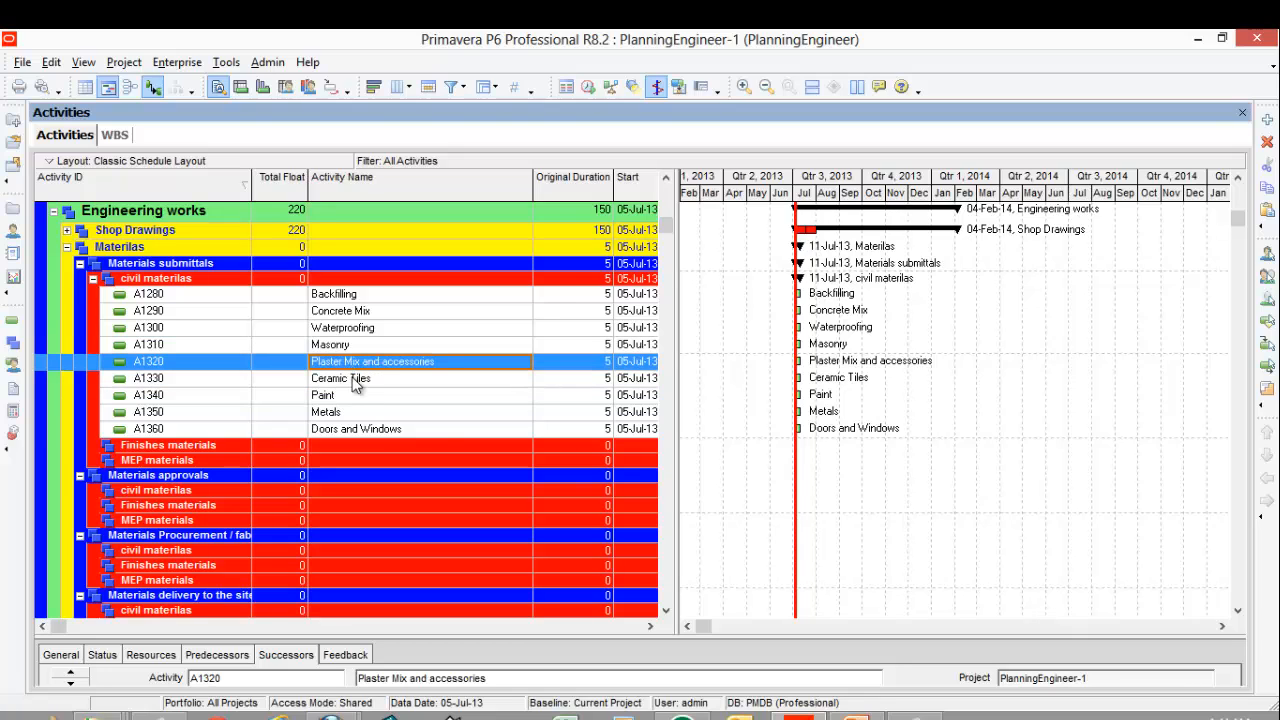
# Step: Move the Ceramic Tiles, Paint, Metals and Doors and Windows activities from civil materilas to Finishes materials under Materials submittals
pyautogui.click(356, 379)
pyautogui.keyDown('shift'); pyautogui.click(348, 431); pyautogui.keyUp('shift')
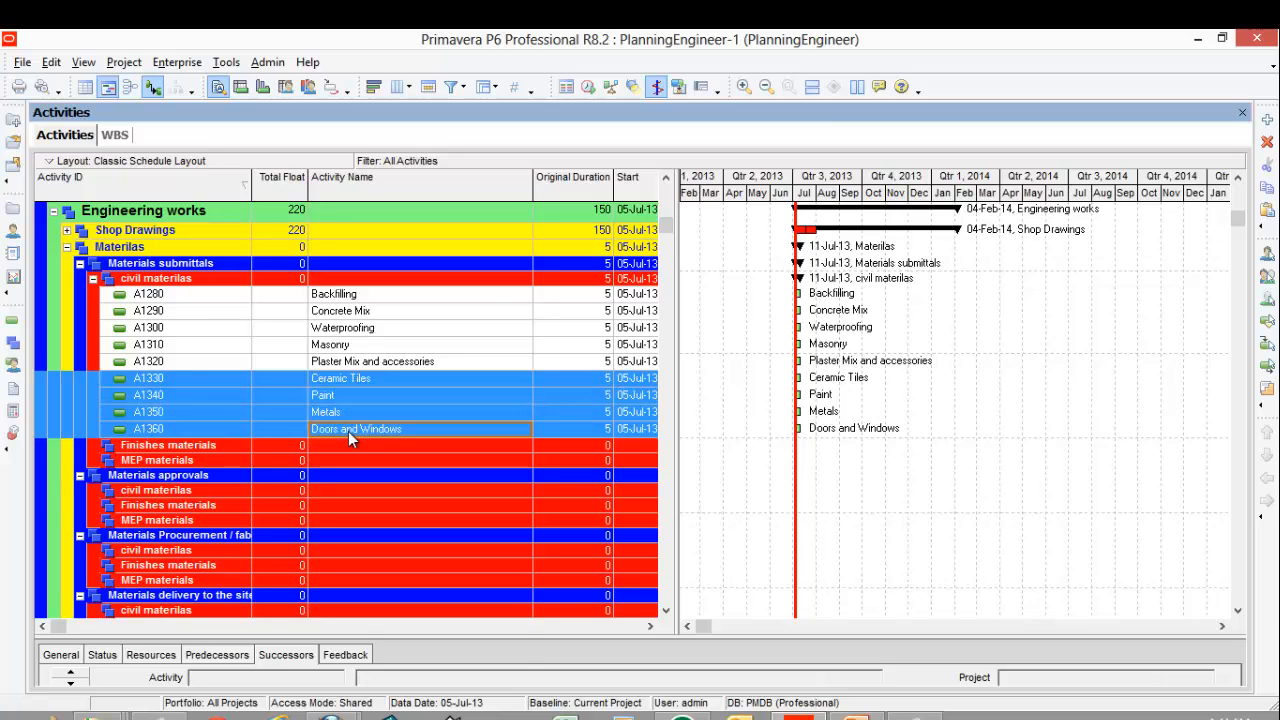
pyautogui.rightClick(348, 431)
pyautogui.click(428, 299)
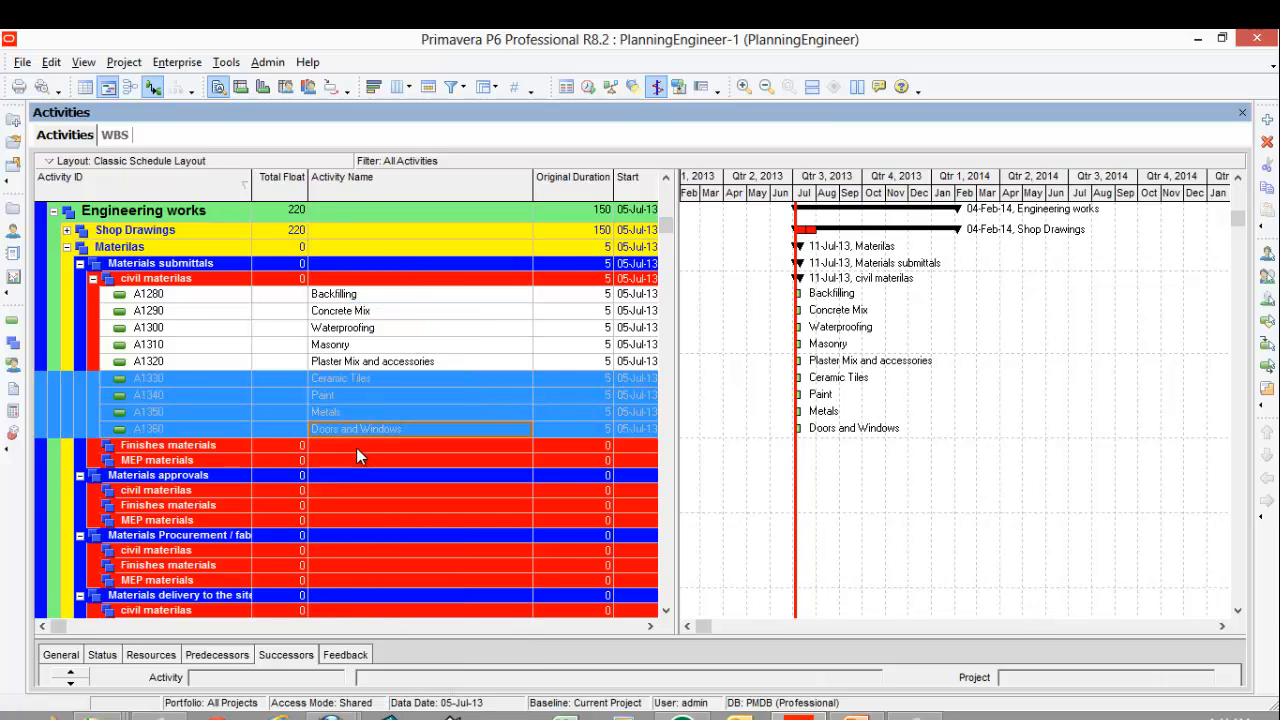
pyautogui.click(358, 447)
pyautogui.rightClick(359, 444)
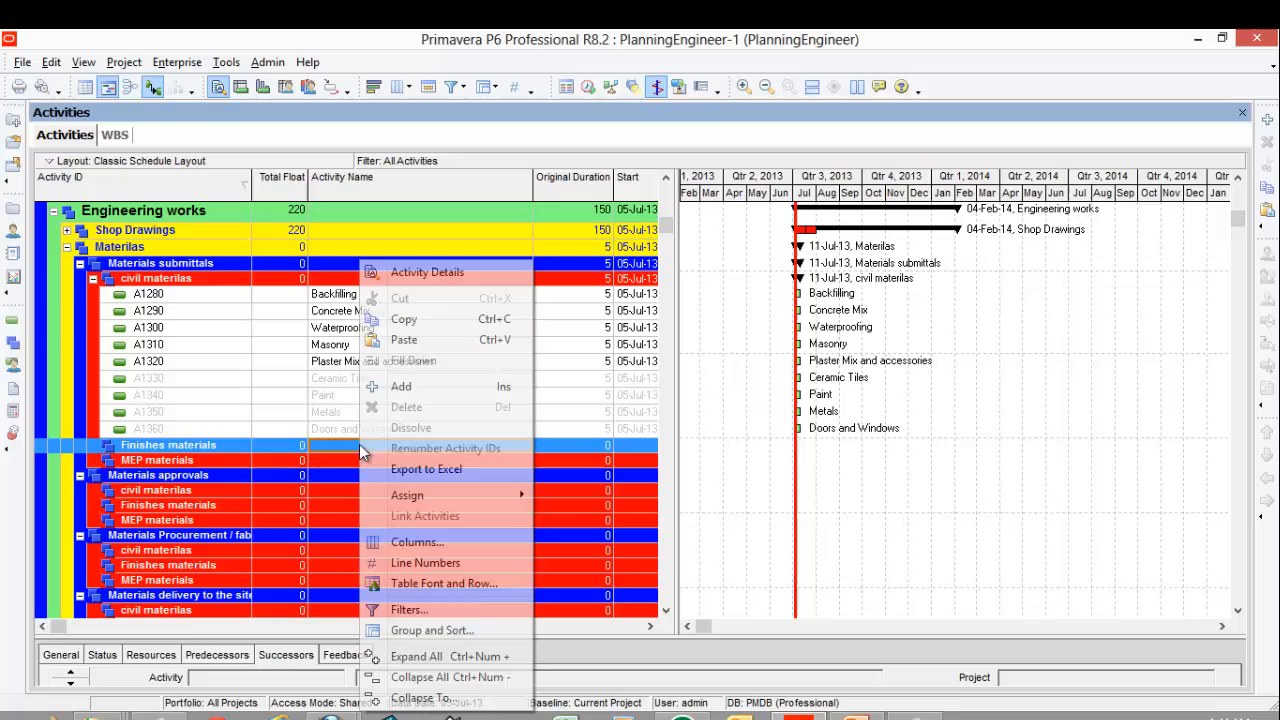
pyautogui.click(420, 337)
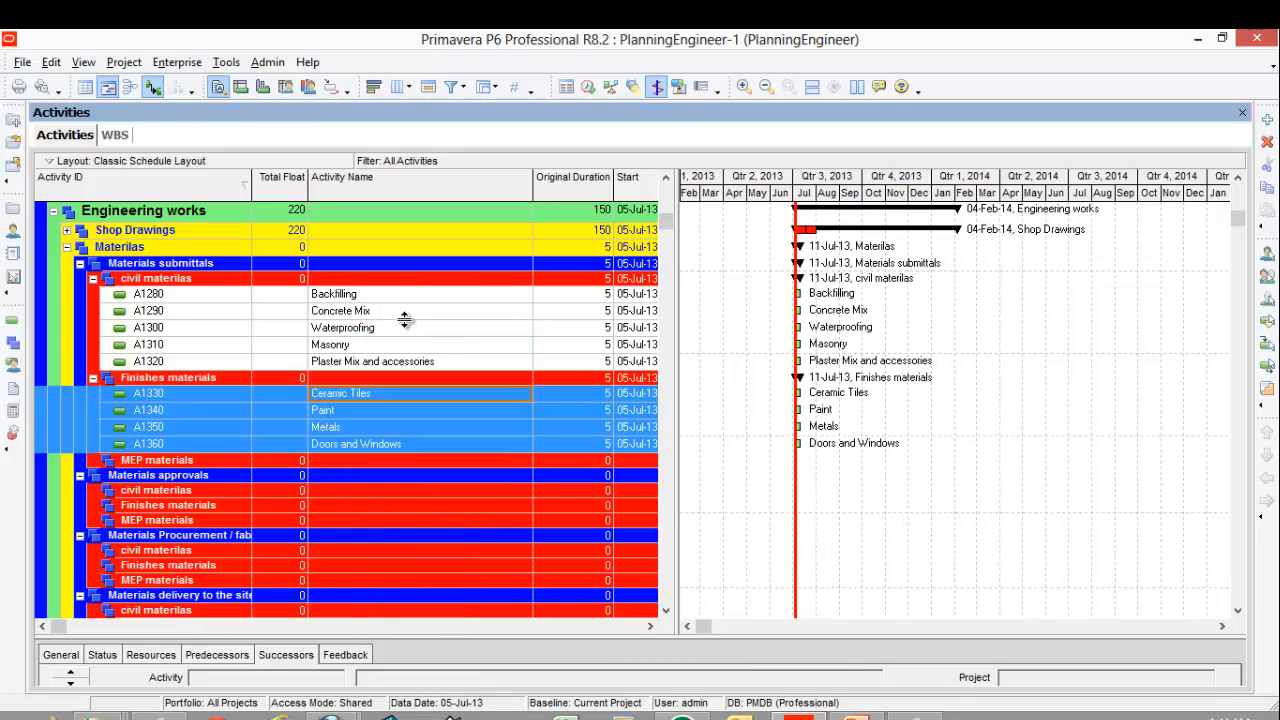
# Step: Set Backfilling's original duration to 10 and fill that value down through Doors and Windows in Materials submittals
pyautogui.click(590, 299)
pyautogui.write('10')
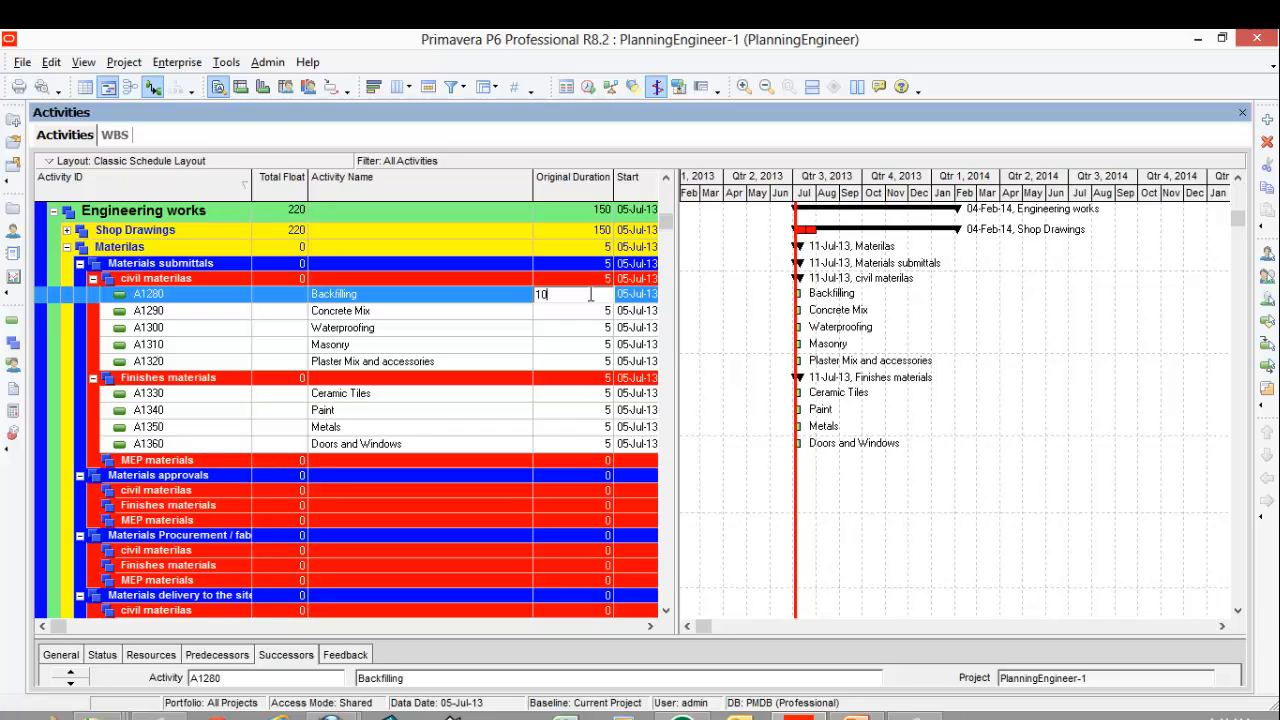
pyautogui.press('Return')
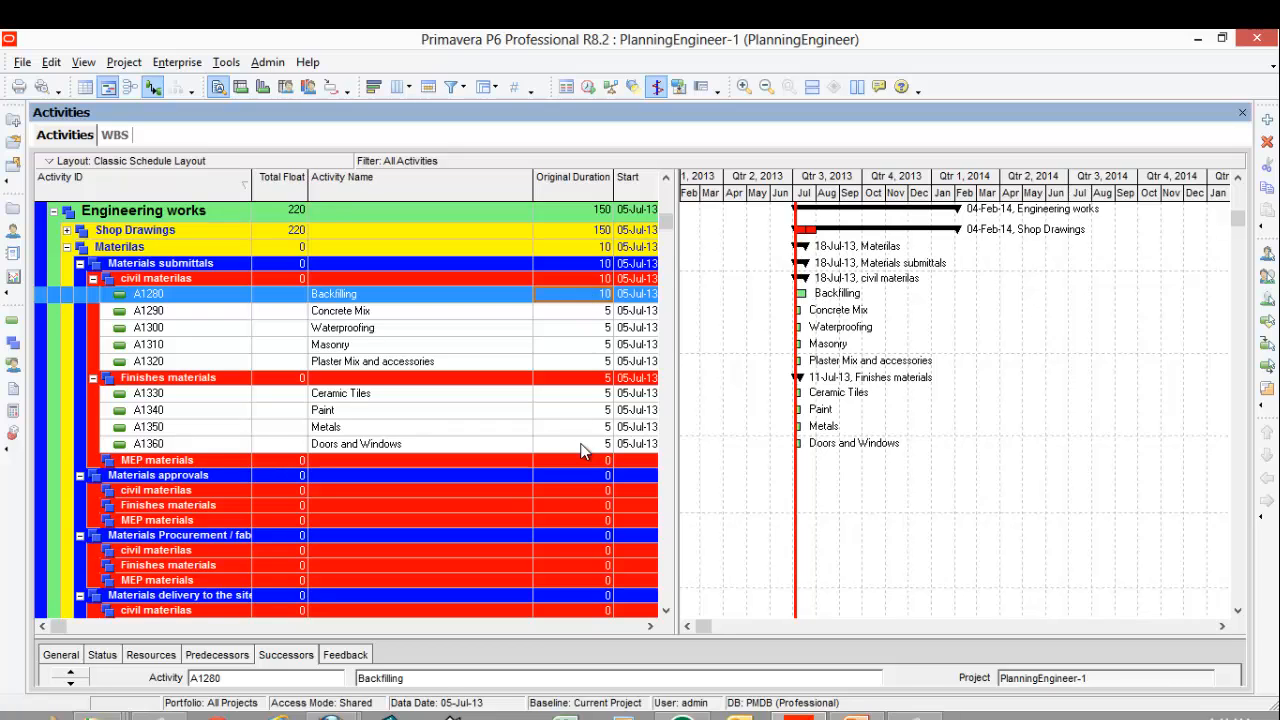
pyautogui.click(586, 443)
pyautogui.keyDown('shift'); pyautogui.click(597, 296); pyautogui.keyUp('shift')
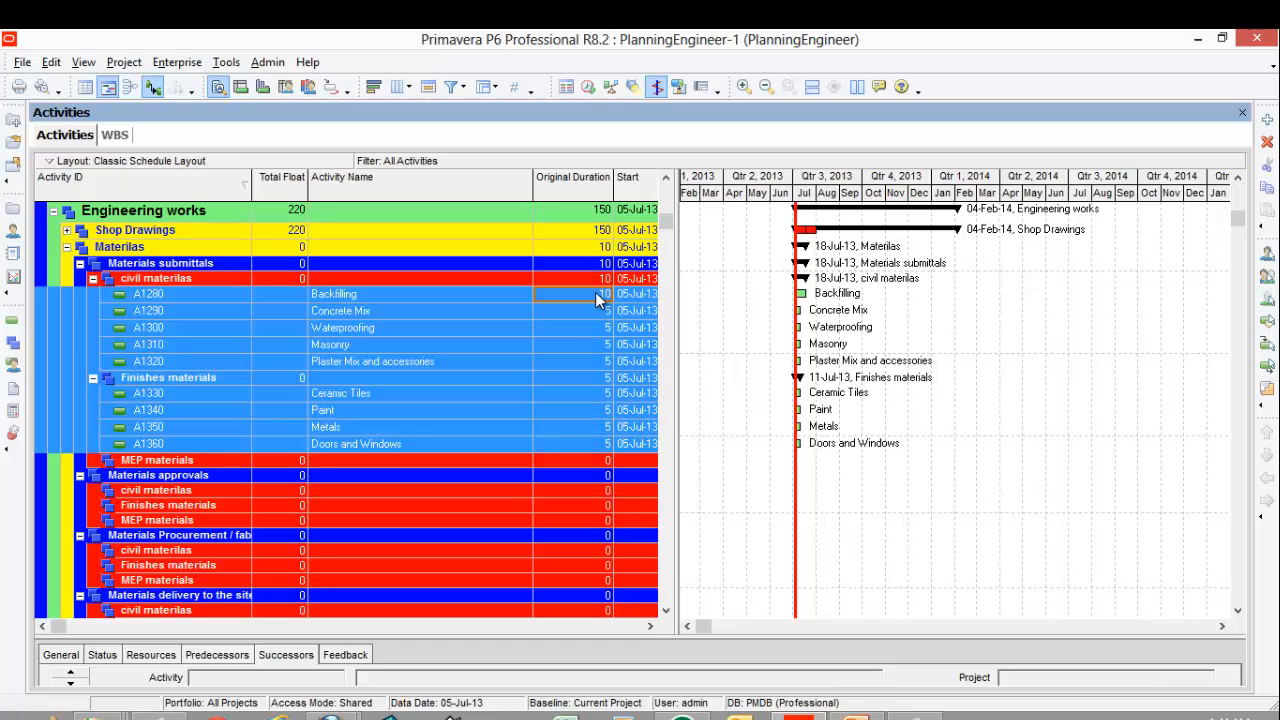
pyautogui.hotkey('ctrl', 'e')
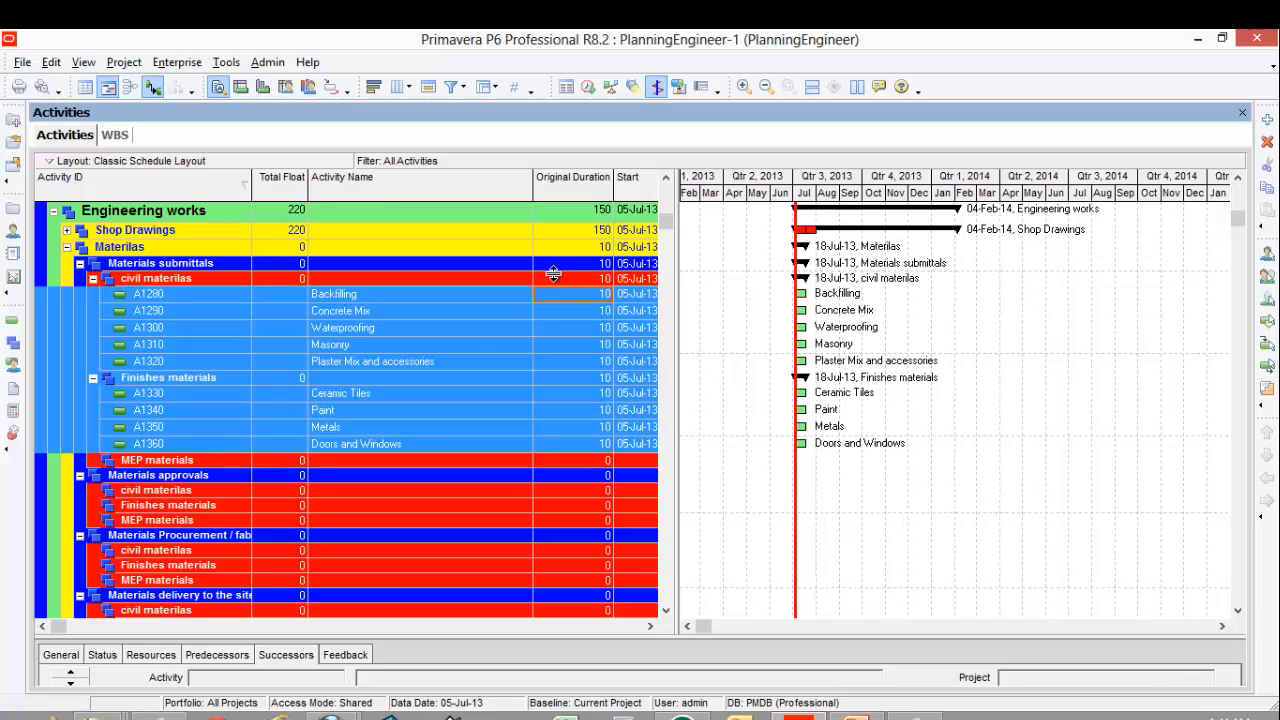
# Step: Copy the five civil activities, Backfilling through Plaster Mix and accessories, from Materials submittals into civil materilas under Materials approvals
pyautogui.click(448, 338)
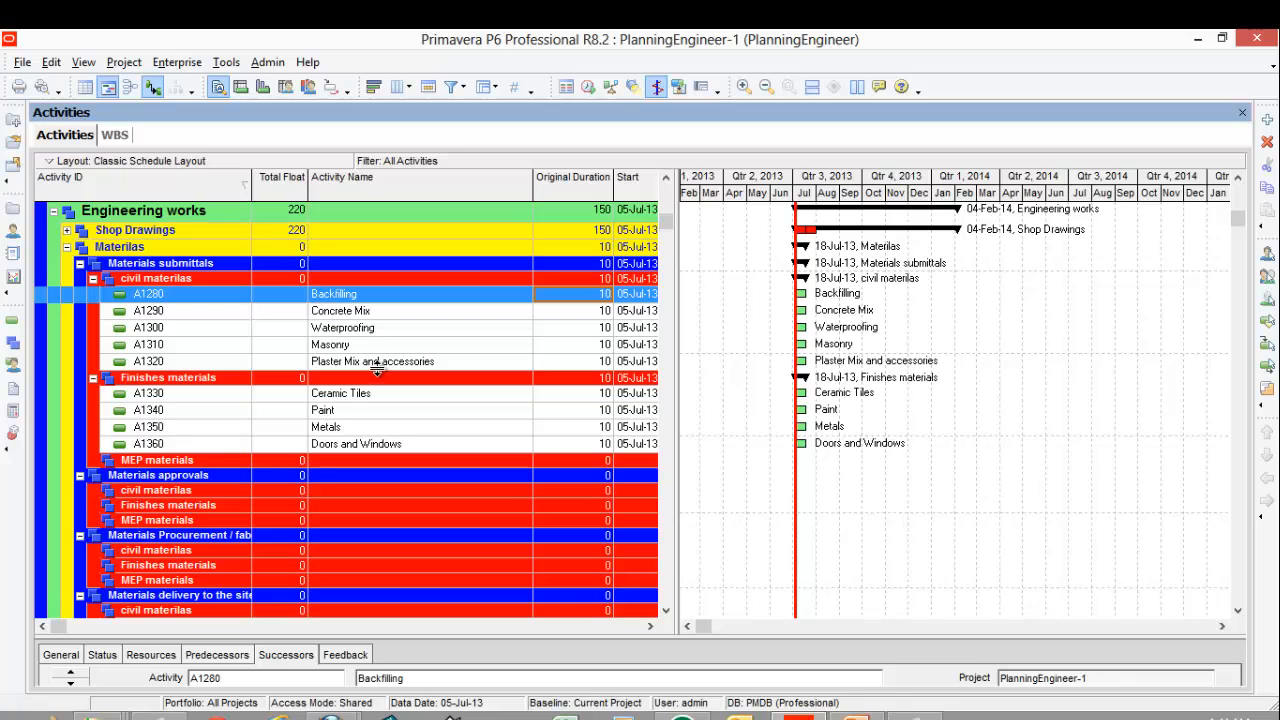
pyautogui.keyDown('shift'); pyautogui.click(377, 365); pyautogui.keyUp('shift')
pyautogui.rightClick(377, 365)
pyautogui.click(474, 313)
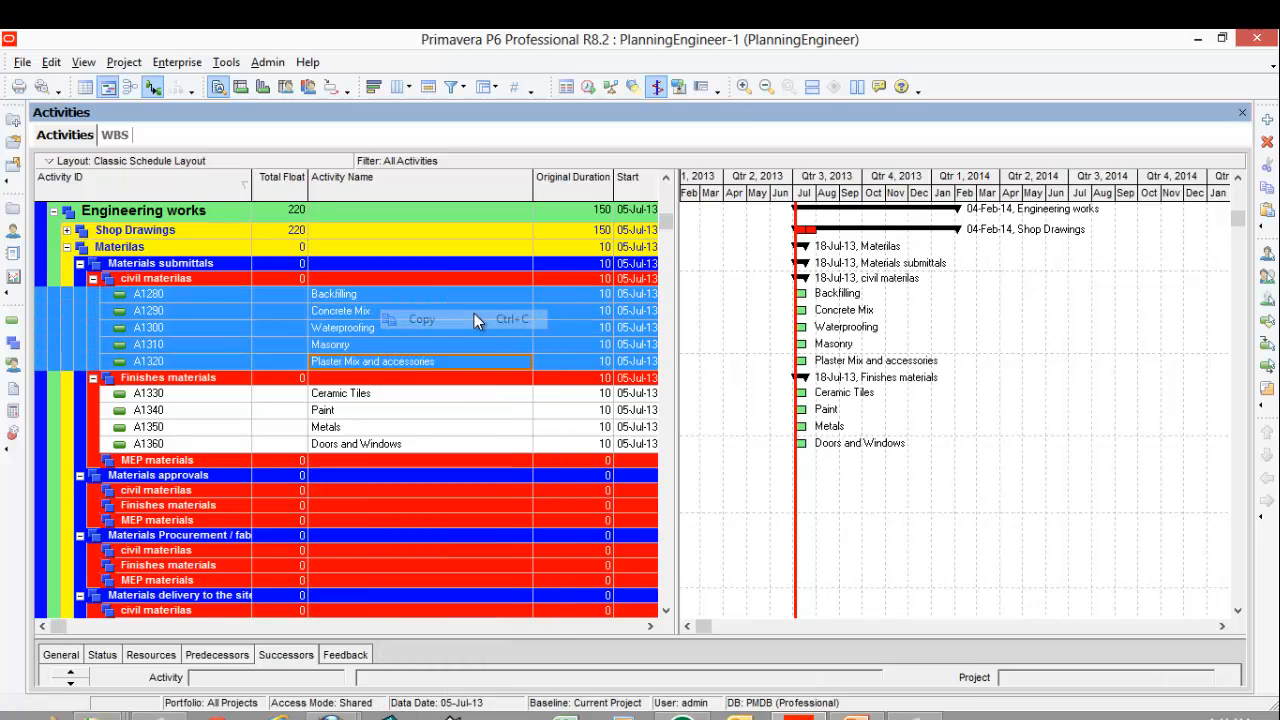
pyautogui.click(370, 490)
pyautogui.rightClick(370, 492)
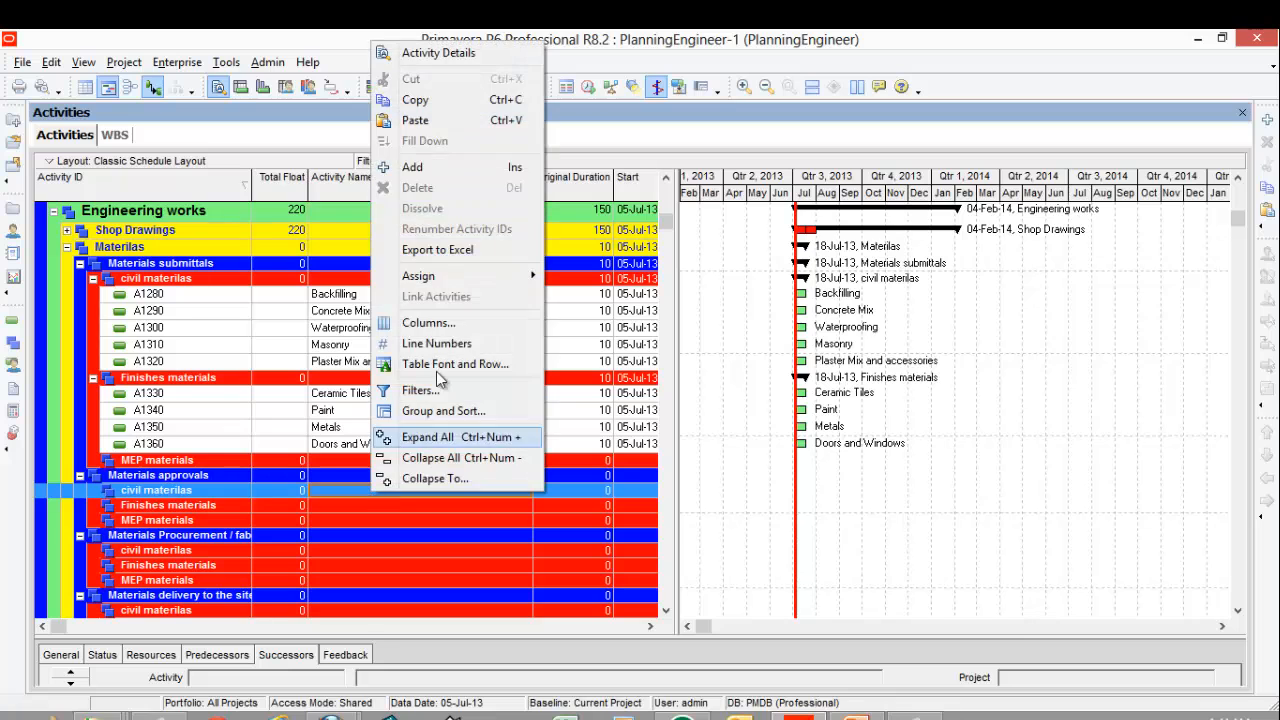
pyautogui.click(457, 122)
# Step: Copy the four finishes activities, Ceramic Tiles through Doors and Windows, from Materials submittals into Finishes materials under Materials approvals
pyautogui.scroll(-3, 474, 340)
pyautogui.click(372, 340)
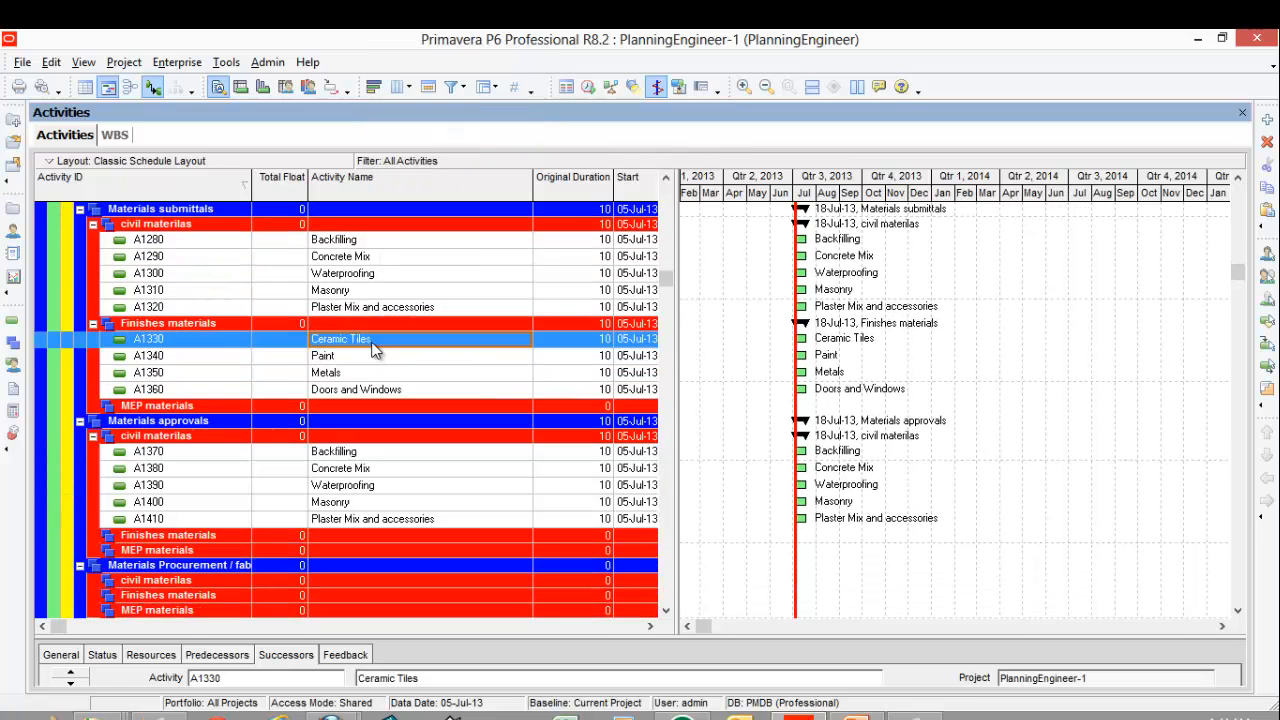
pyautogui.keyDown('shift'); pyautogui.click(368, 390); pyautogui.keyUp('shift')
pyautogui.rightClick(369, 390)
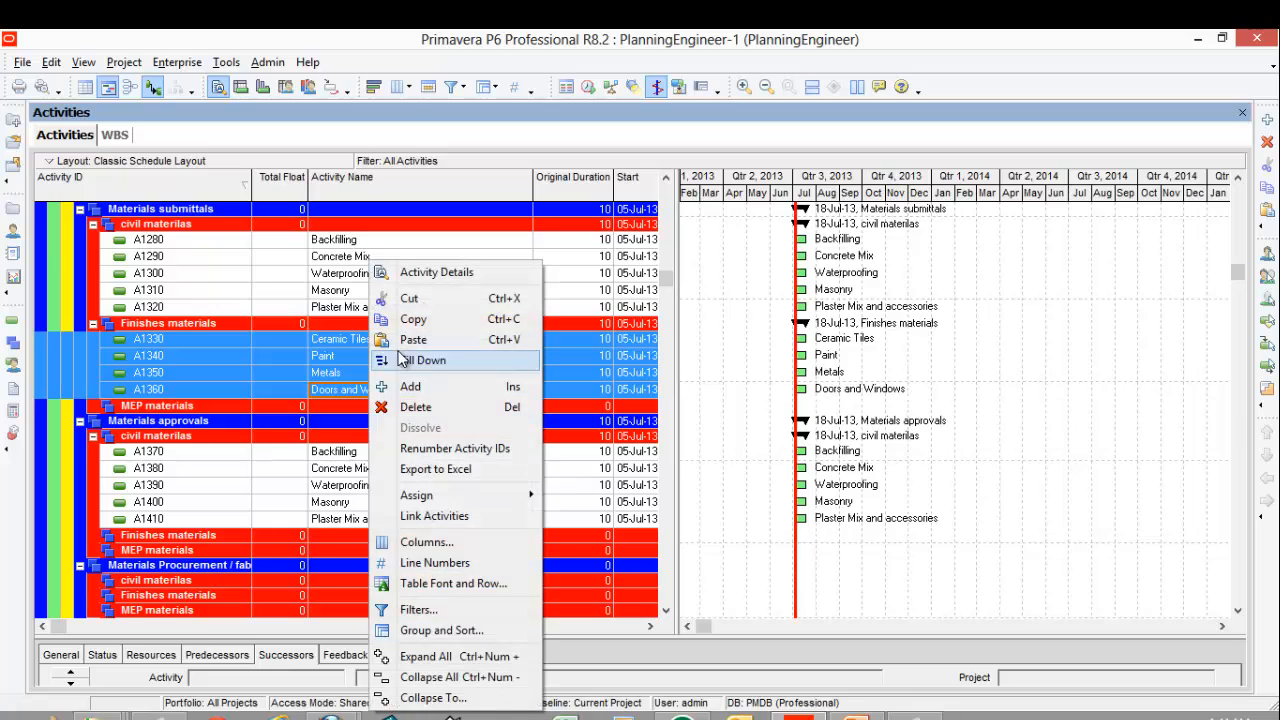
pyautogui.click(447, 320)
pyautogui.scroll(-2, 419, 380)
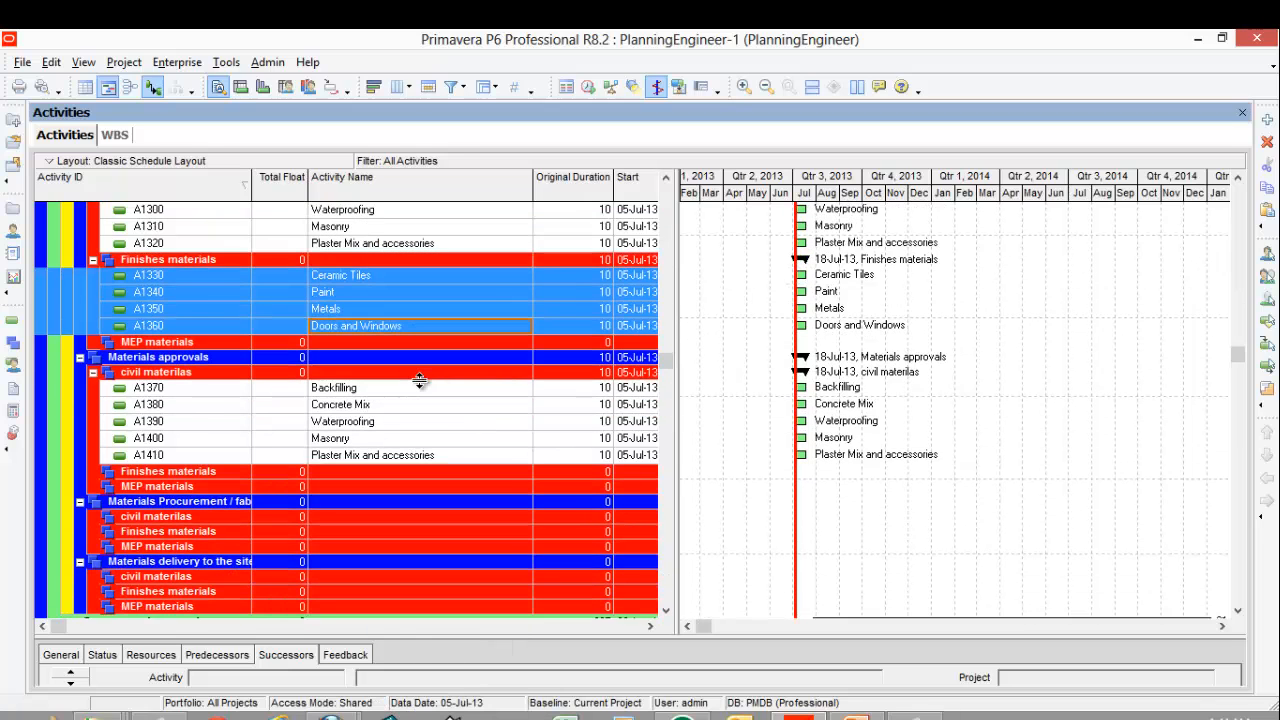
pyautogui.rightClick(391, 467)
pyautogui.click(447, 341)
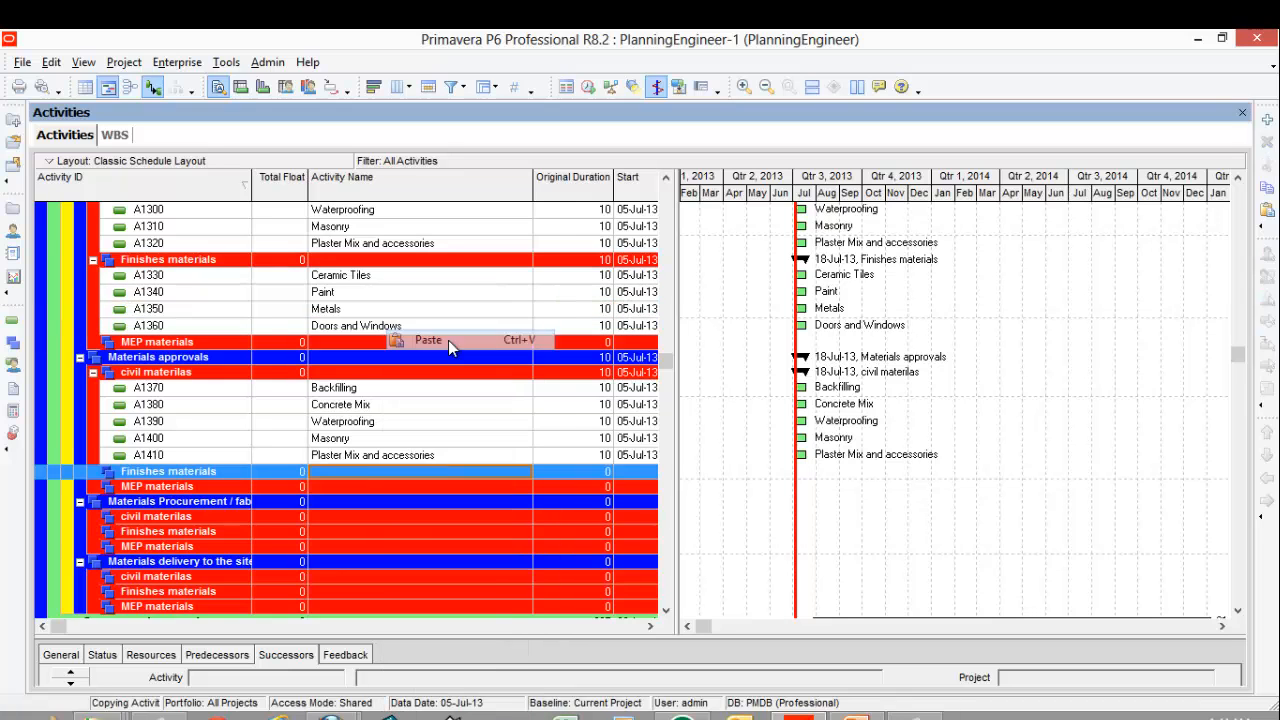
# Step: Paste the copied finishes activities into Finishes materials under Materials Procurement / fabrication as well
pyautogui.scroll(-3, 448, 340)
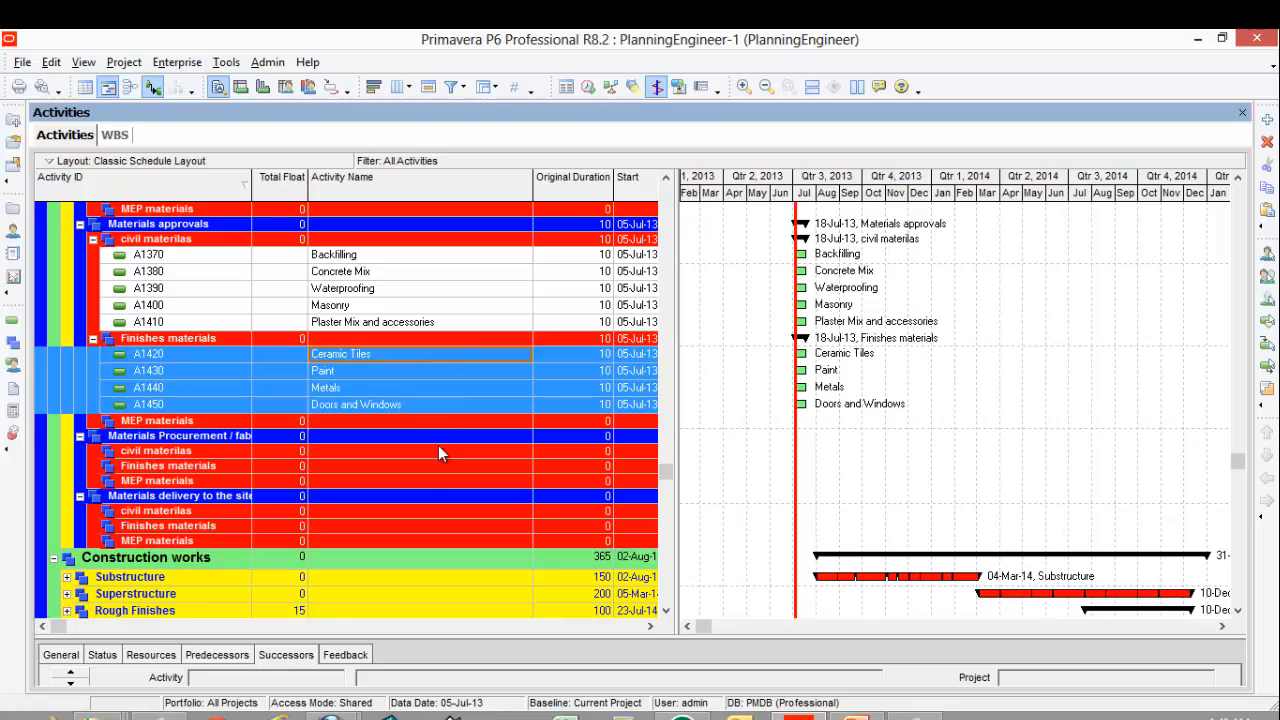
pyautogui.rightClick(425, 467)
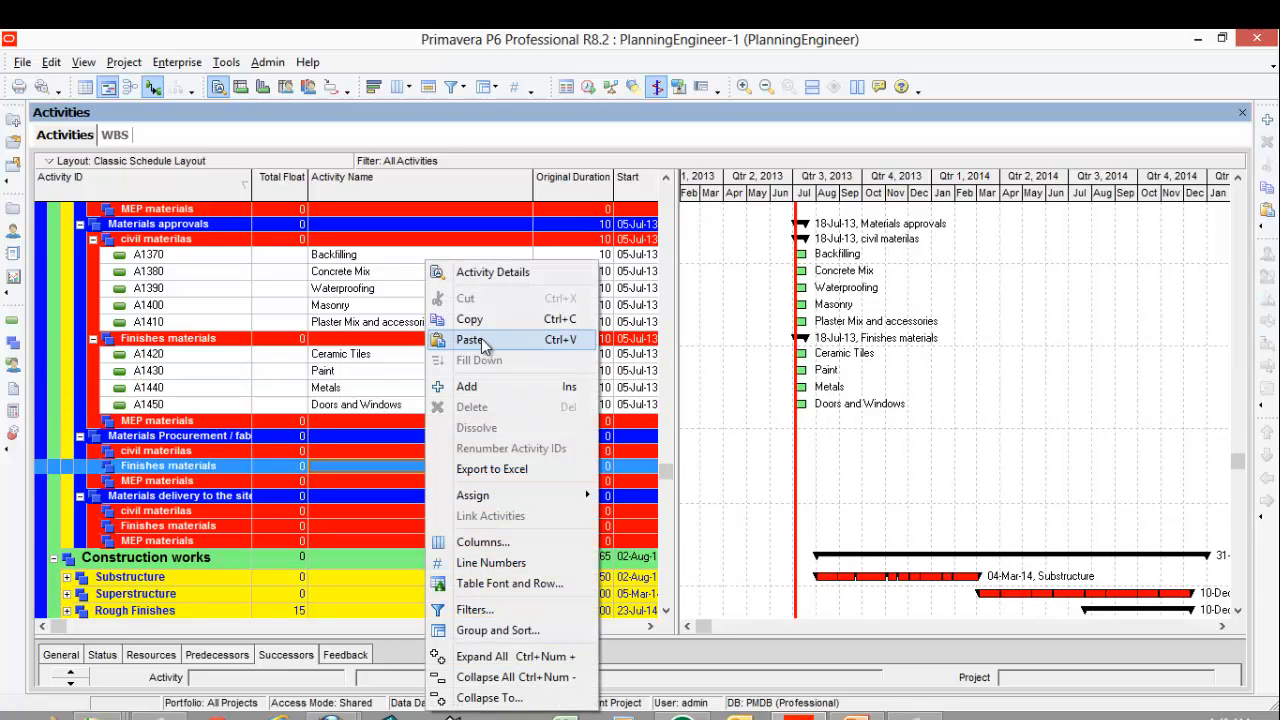
pyautogui.click(481, 338)
# Step: Copy the five civil activities, Backfilling through Plaster Mix and accessories, from Materials approvals into civil materilas under Materials Procurement / fabrication
pyautogui.click(382, 257)
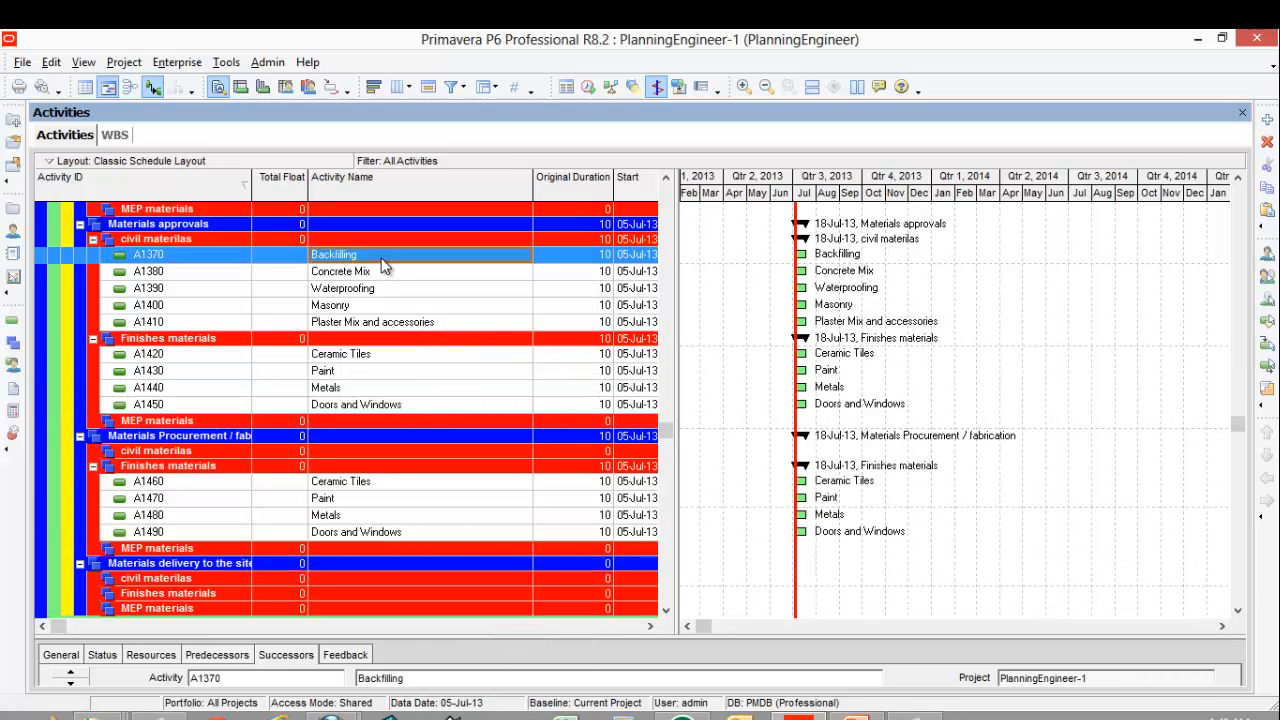
pyautogui.keyDown('shift'); pyautogui.click(370, 322); pyautogui.keyUp('shift')
pyautogui.rightClick(370, 322)
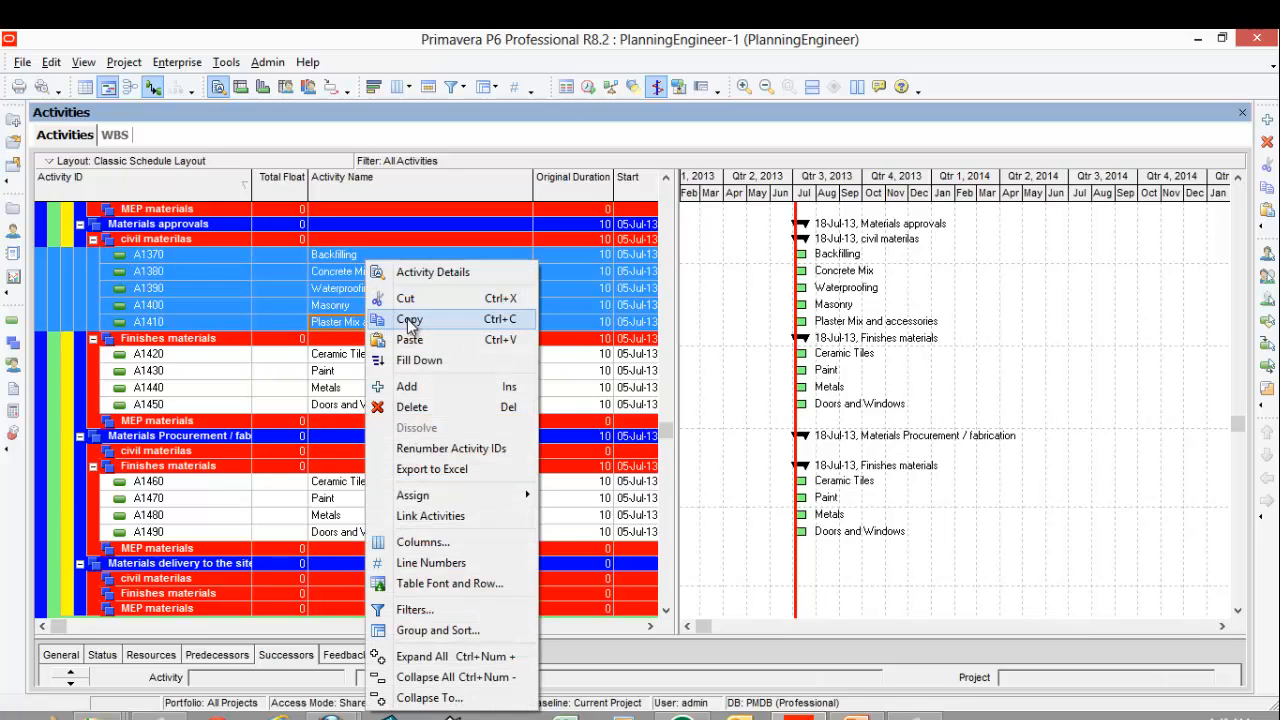
pyautogui.click(400, 319)
pyautogui.rightClick(383, 450)
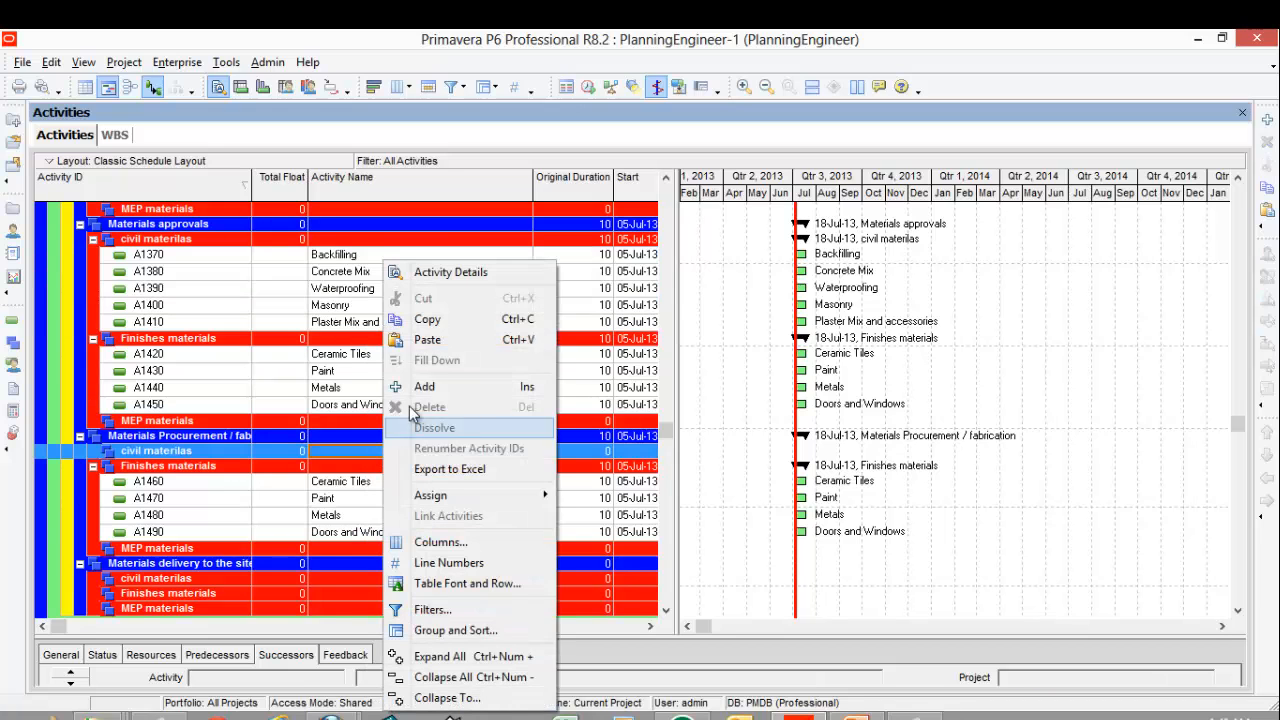
pyautogui.click(446, 341)
# Step: Paste the same five civil activities into civil materilas under Materials delivery to the site
pyautogui.scroll(-5, 447, 345)
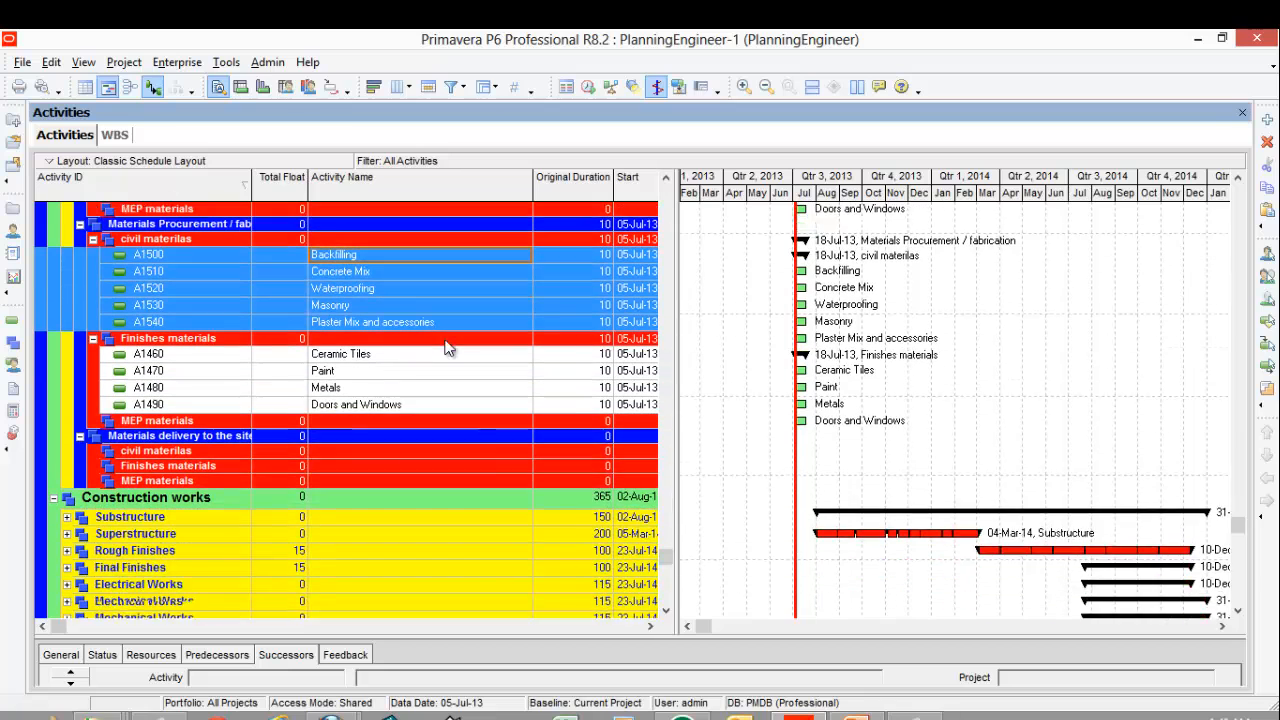
pyautogui.rightClick(389, 436)
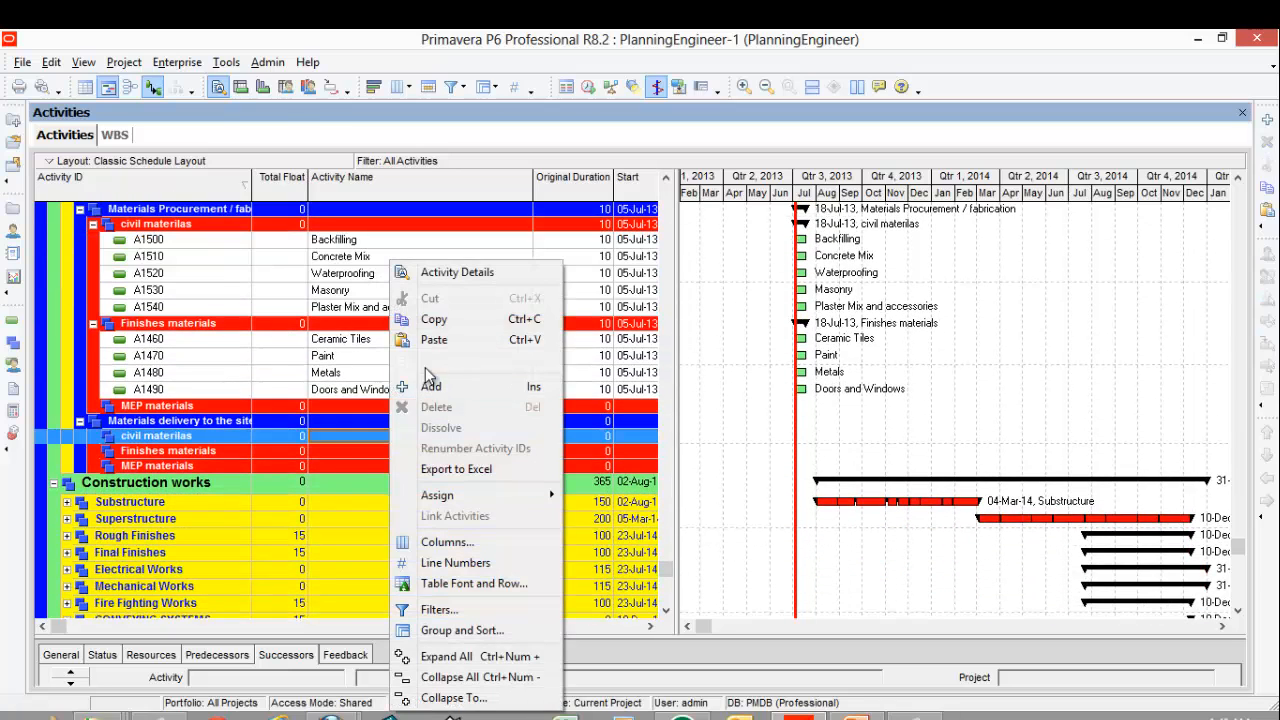
pyautogui.click(446, 341)
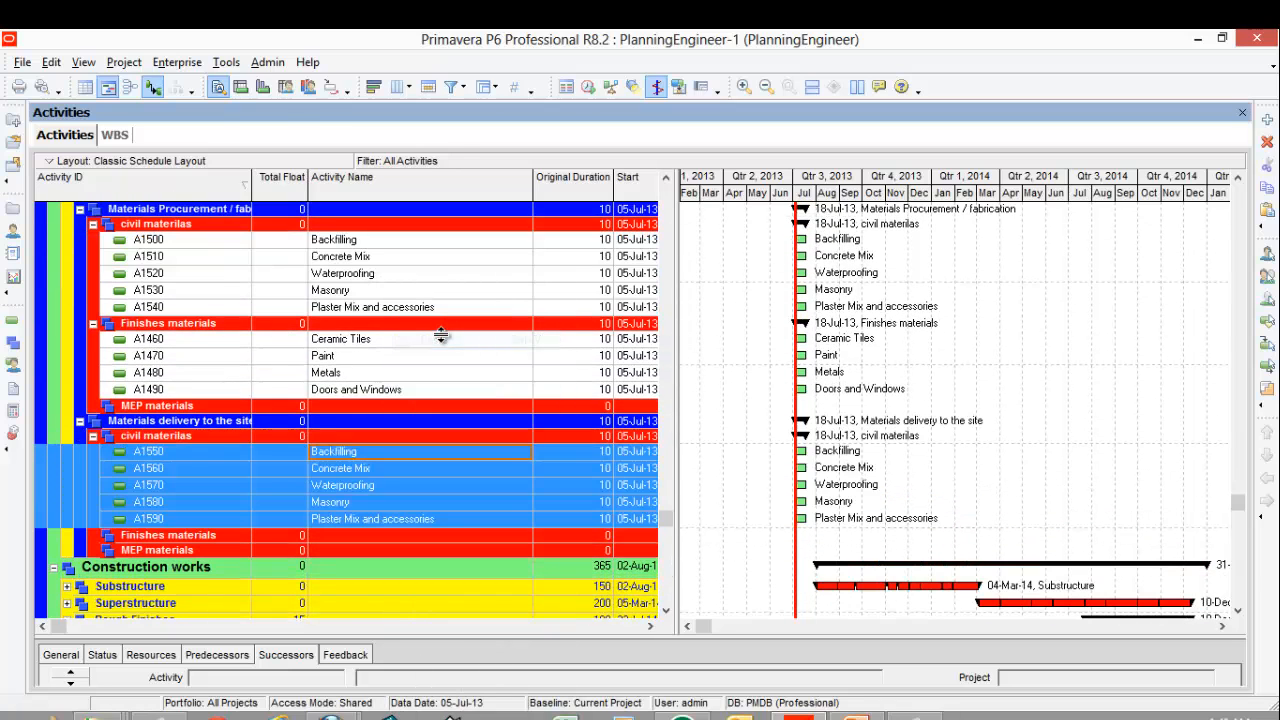
# Step: Copy Ceramic Tiles through Doors and Windows from Materials Procurement / fabrication into Finishes materials under Materials delivery to the site
pyautogui.click(386, 339)
pyautogui.keyDown('shift'); pyautogui.click(367, 391); pyautogui.keyUp('shift')
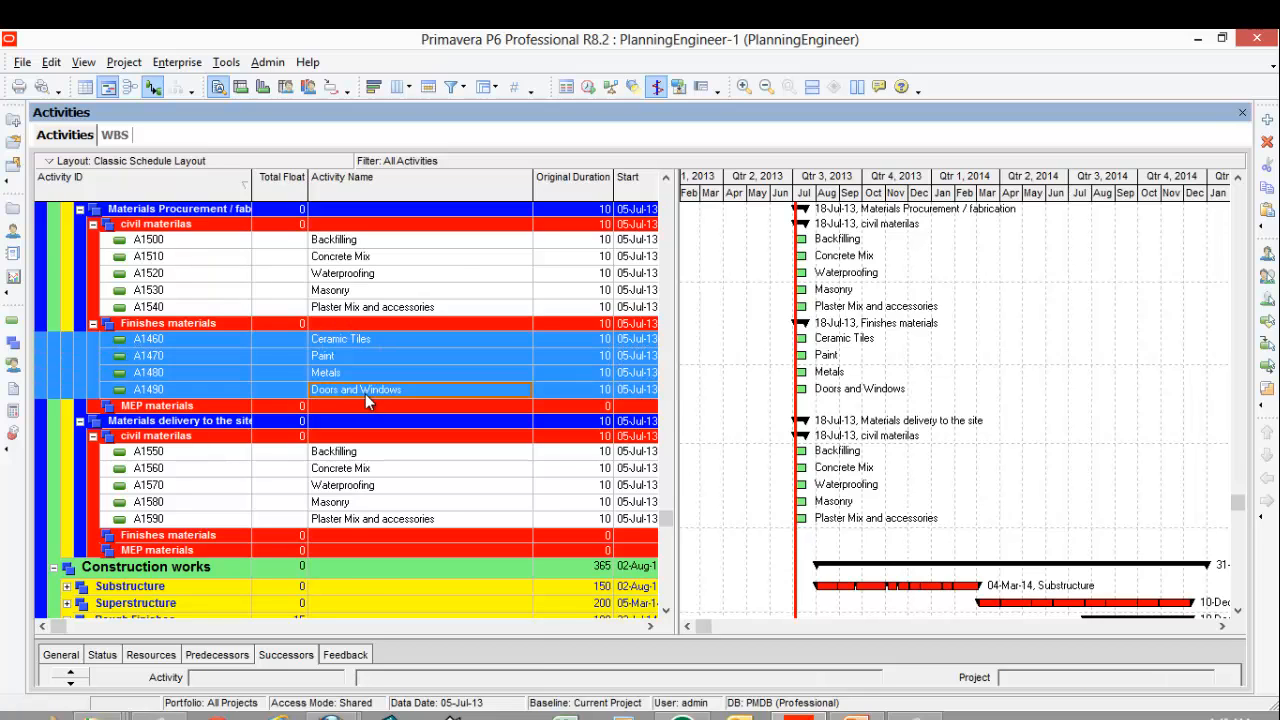
pyautogui.rightClick(366, 390)
pyautogui.click(410, 320)
pyautogui.click(354, 538)
pyautogui.rightClick(354, 540)
pyautogui.click(440, 161)
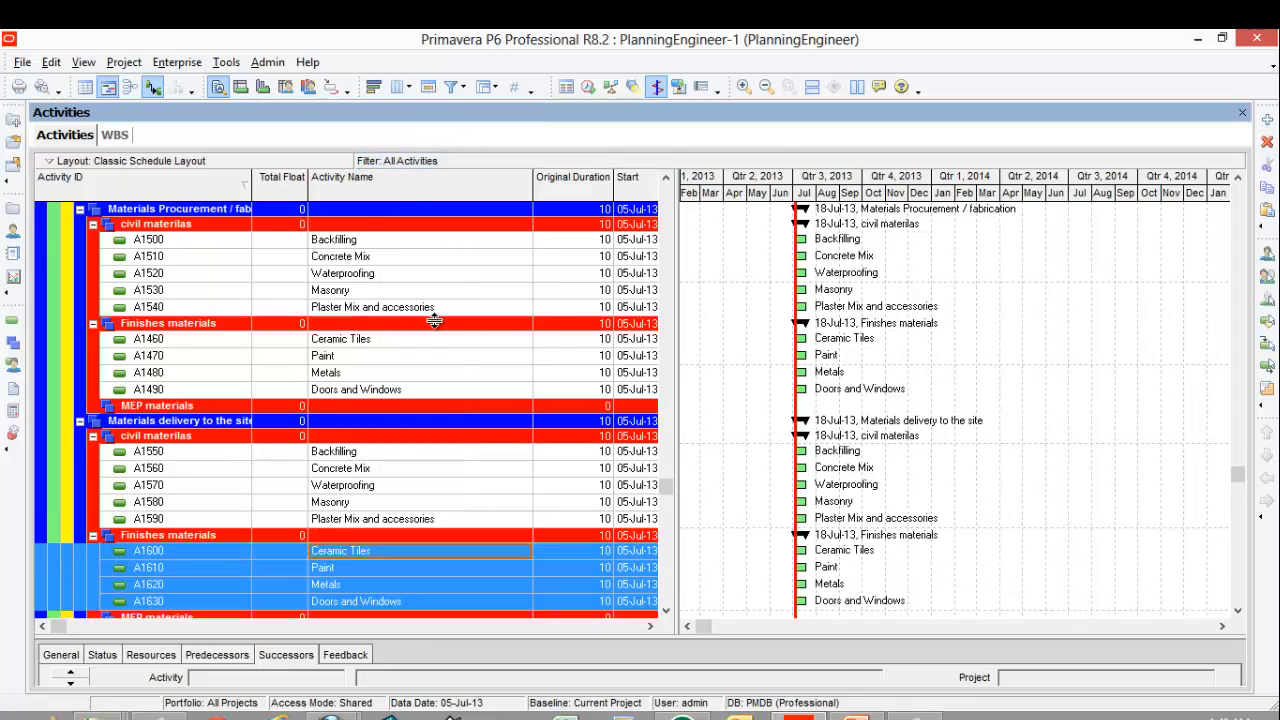
# Step: Widen the Activity ID column and the activity table, and narrow the Activity Name and Original Duration columns
pyautogui.scroll(2, 434, 320)
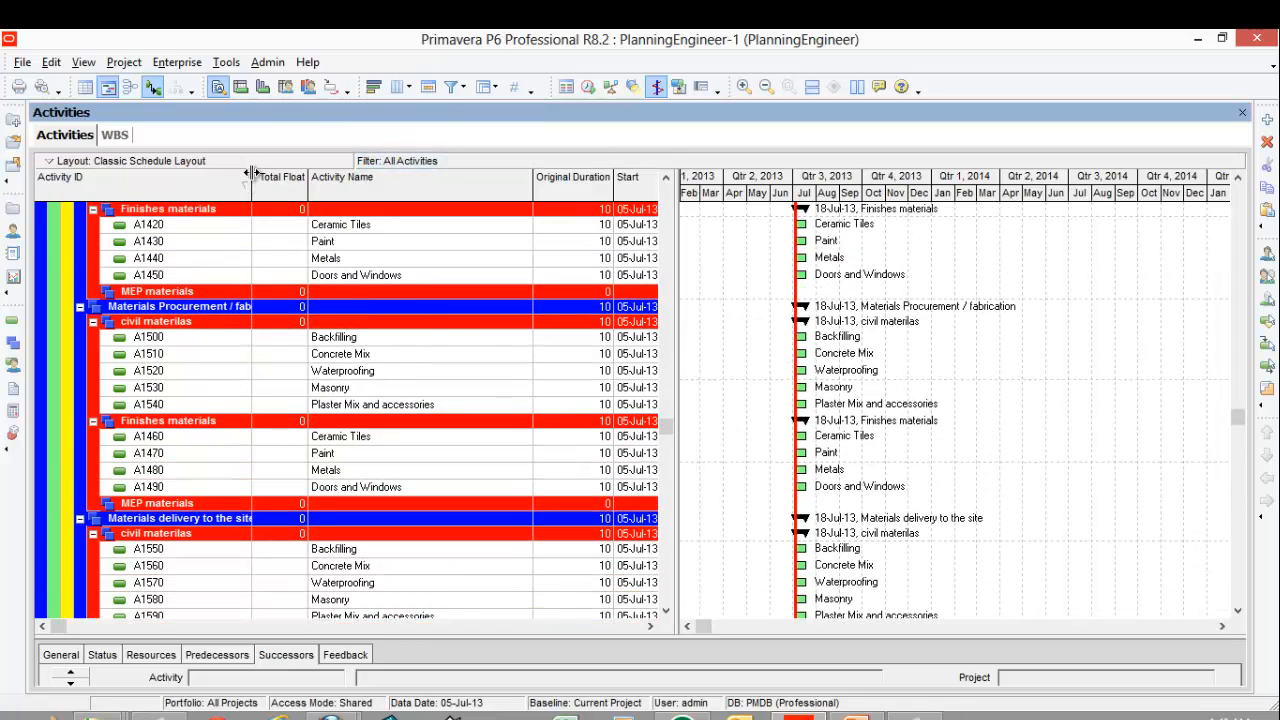
pyautogui.moveTo(251, 173); pyautogui.dragTo(301, 173)
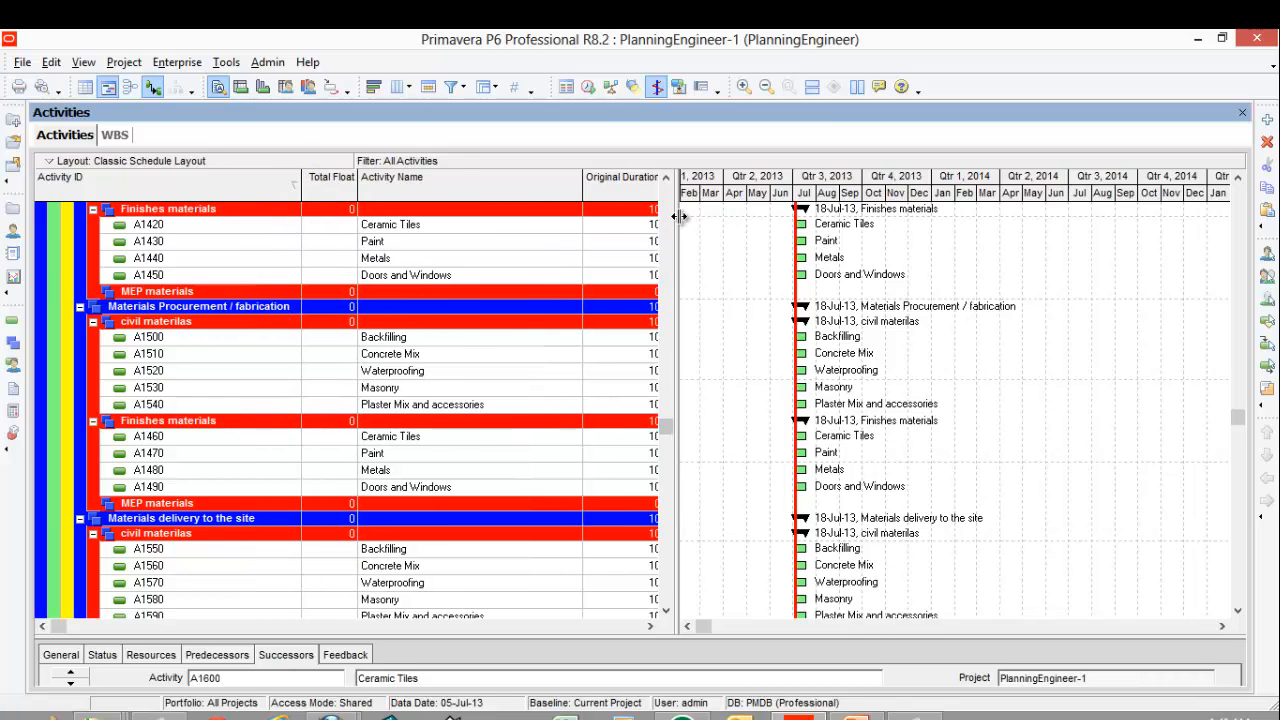
pyautogui.moveTo(679, 216); pyautogui.dragTo(845, 224)
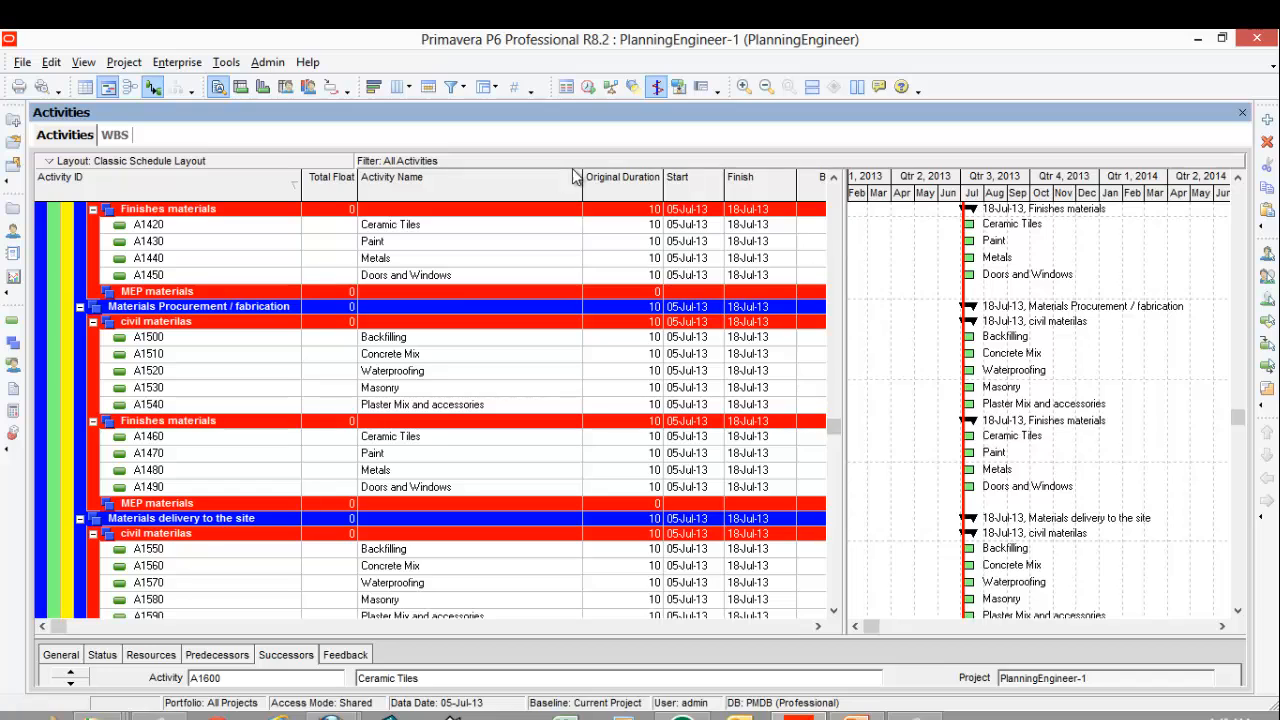
pyautogui.moveTo(583, 177); pyautogui.dragTo(505, 192)
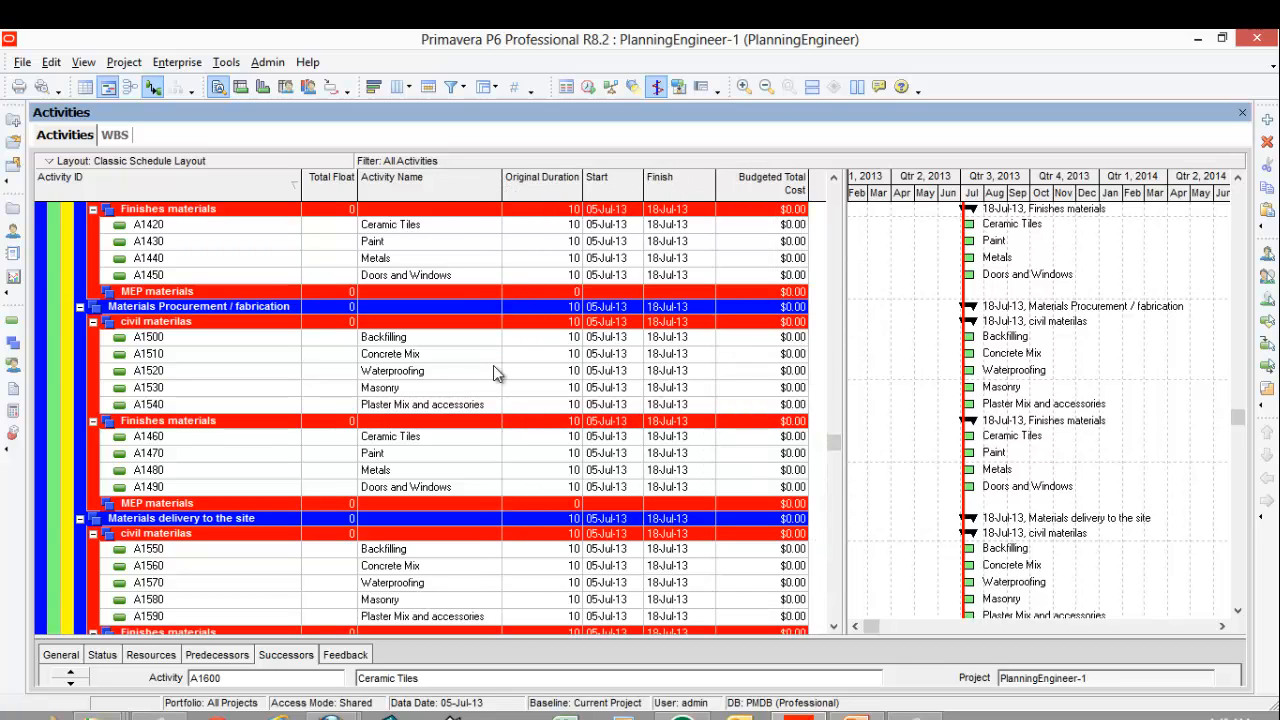
pyautogui.moveTo(583, 182); pyautogui.dragTo(558, 180)
# Step: Set Backfilling's original duration to 30 in civil materilas under Materials Procurement / fabrication
pyautogui.click(537, 343)
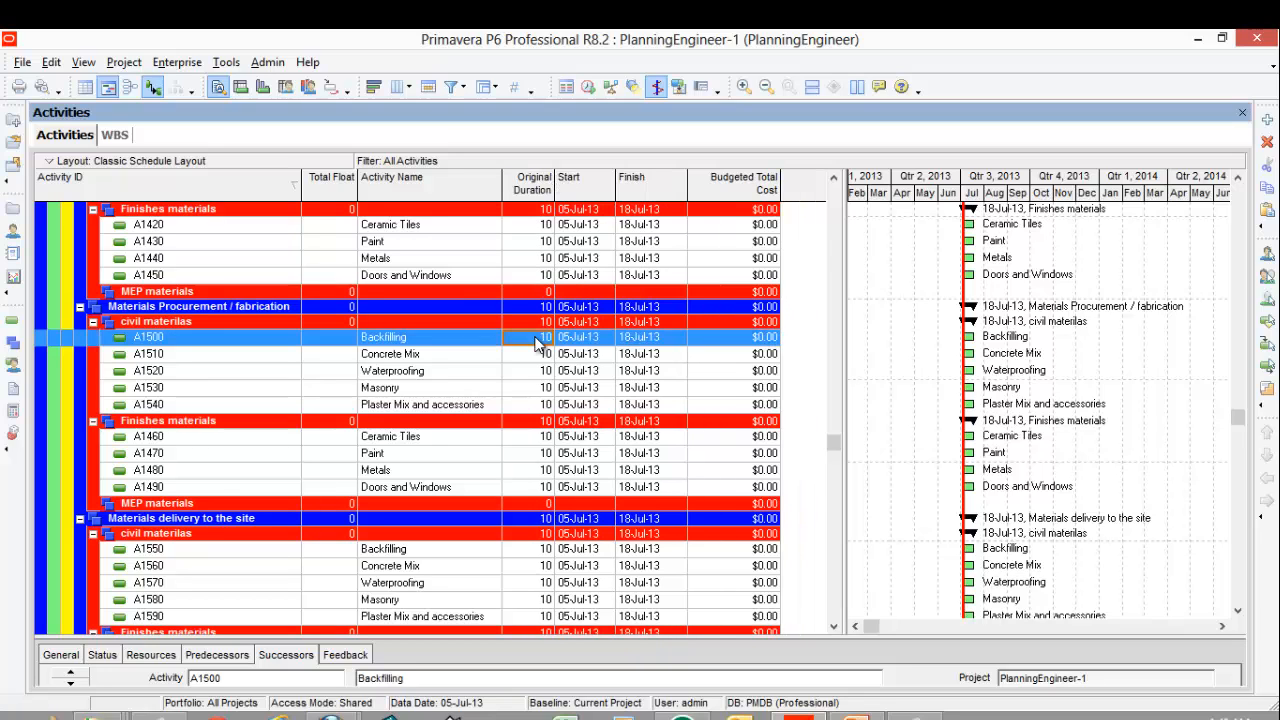
pyautogui.scroll(-1, 537, 343)
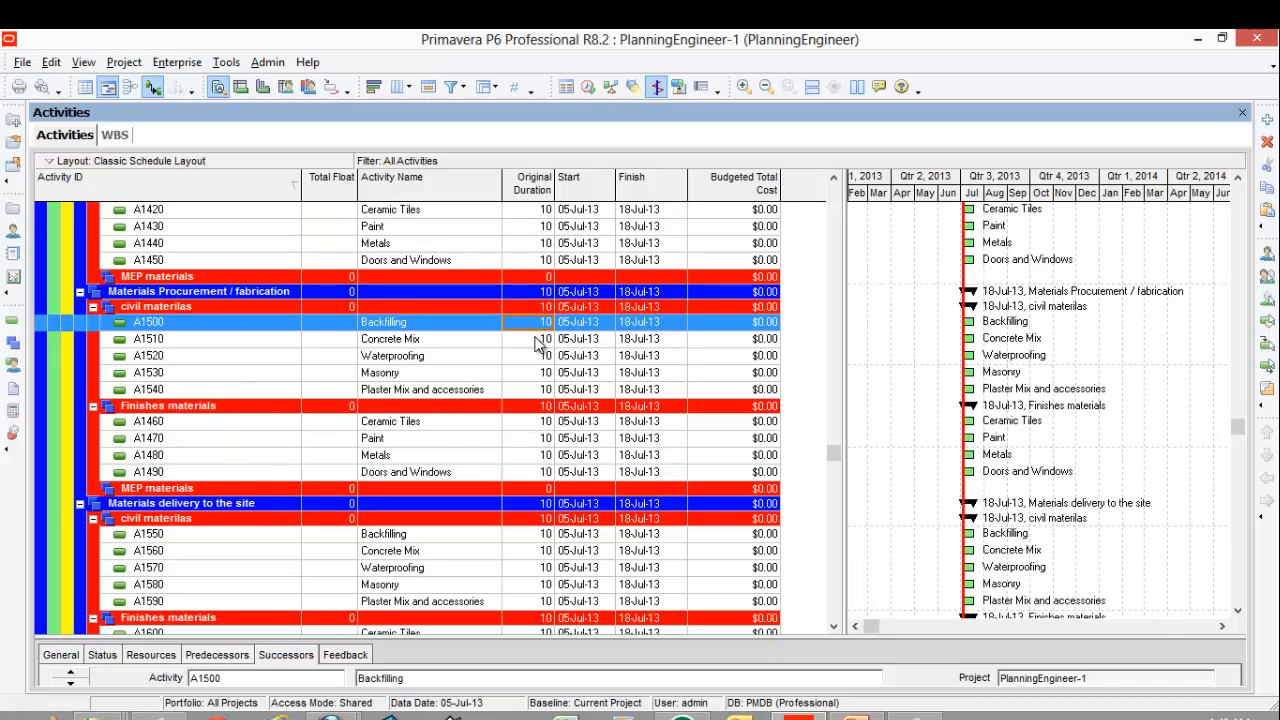
pyautogui.scroll(-1, 537, 343)
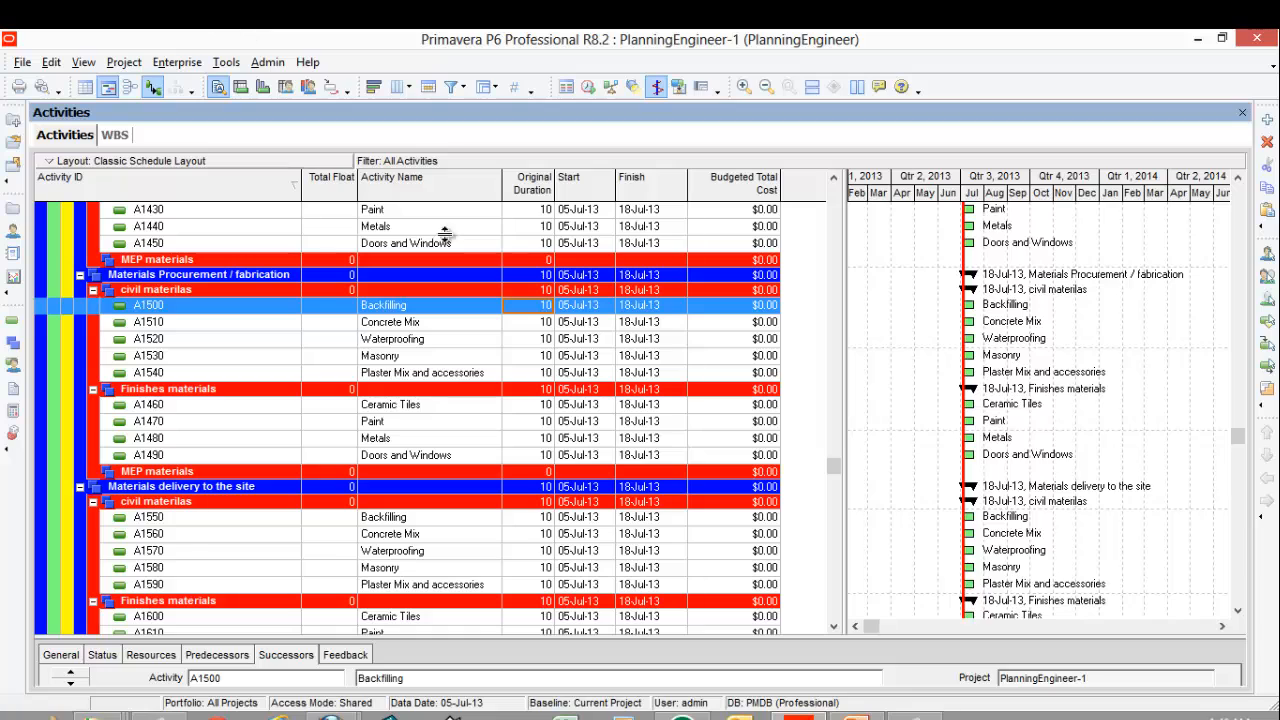
pyautogui.click(538, 308)
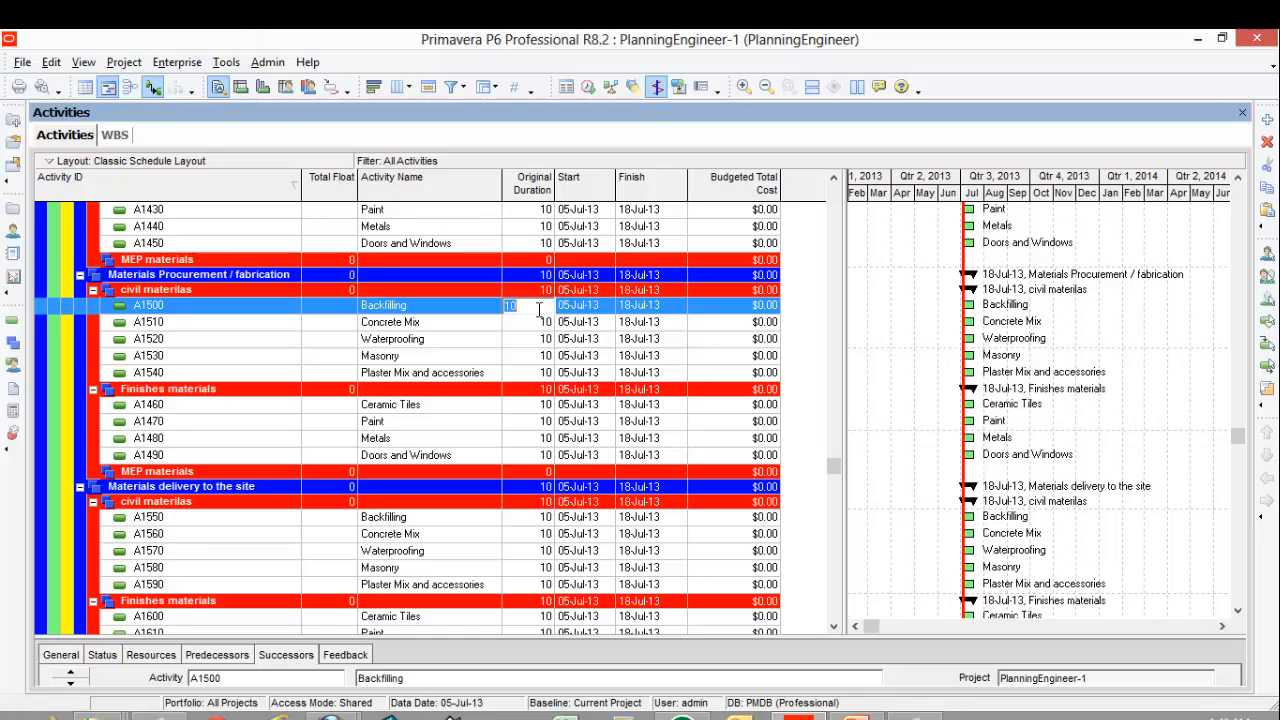
pyautogui.write('30')
pyautogui.press('Return')
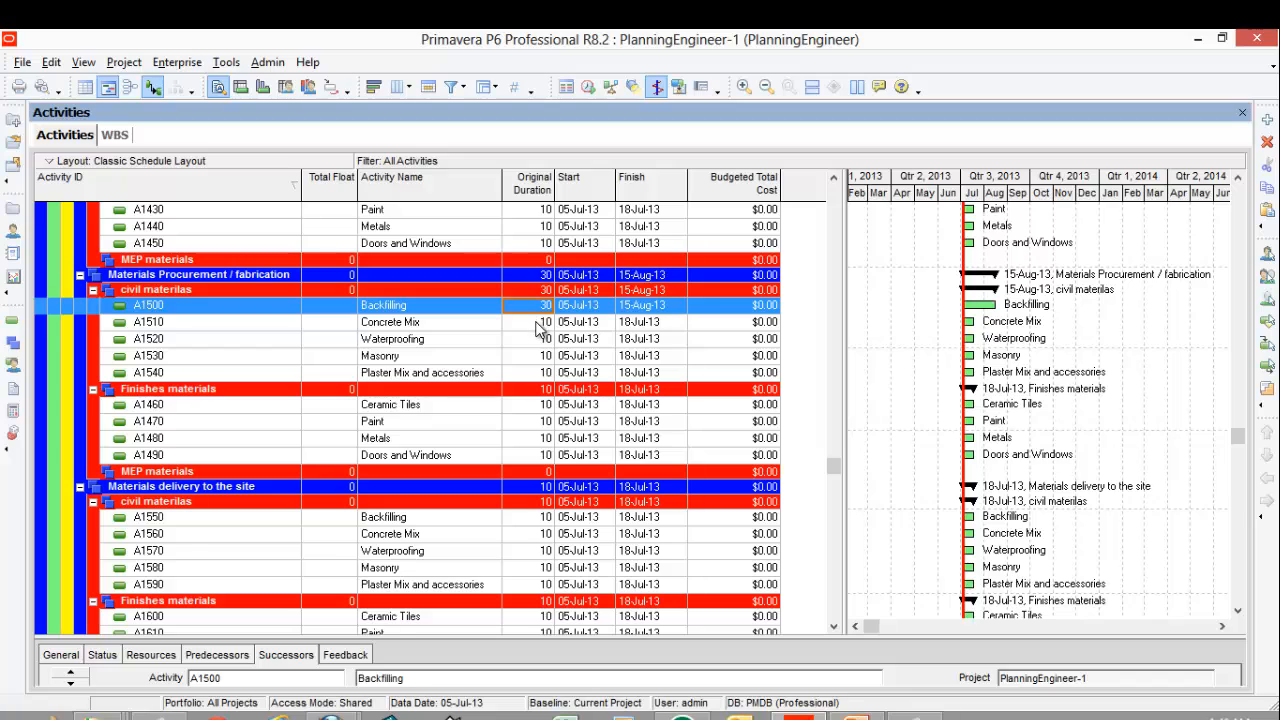
# Step: Set the original durations of Waterproofing and Masony to 30 in civil materilas under Materials Procurement / fabrication
pyautogui.click(540, 326)
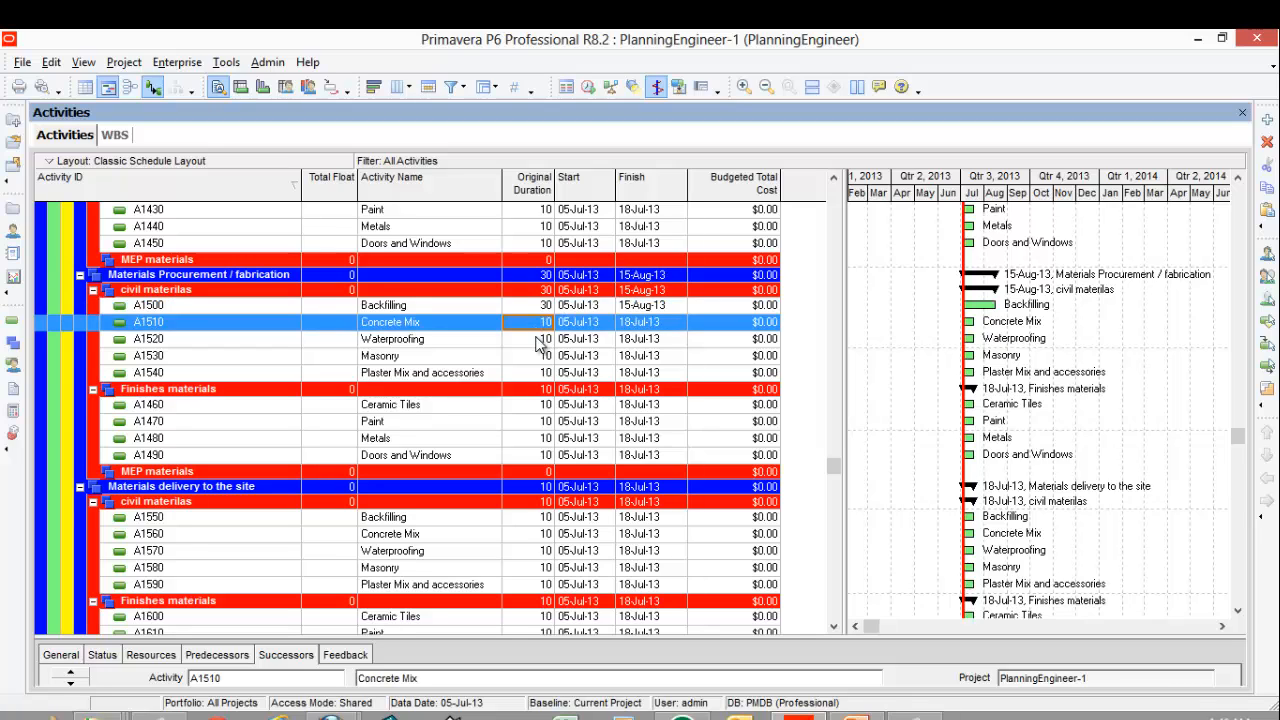
pyautogui.click(537, 341)
pyautogui.click(537, 339)
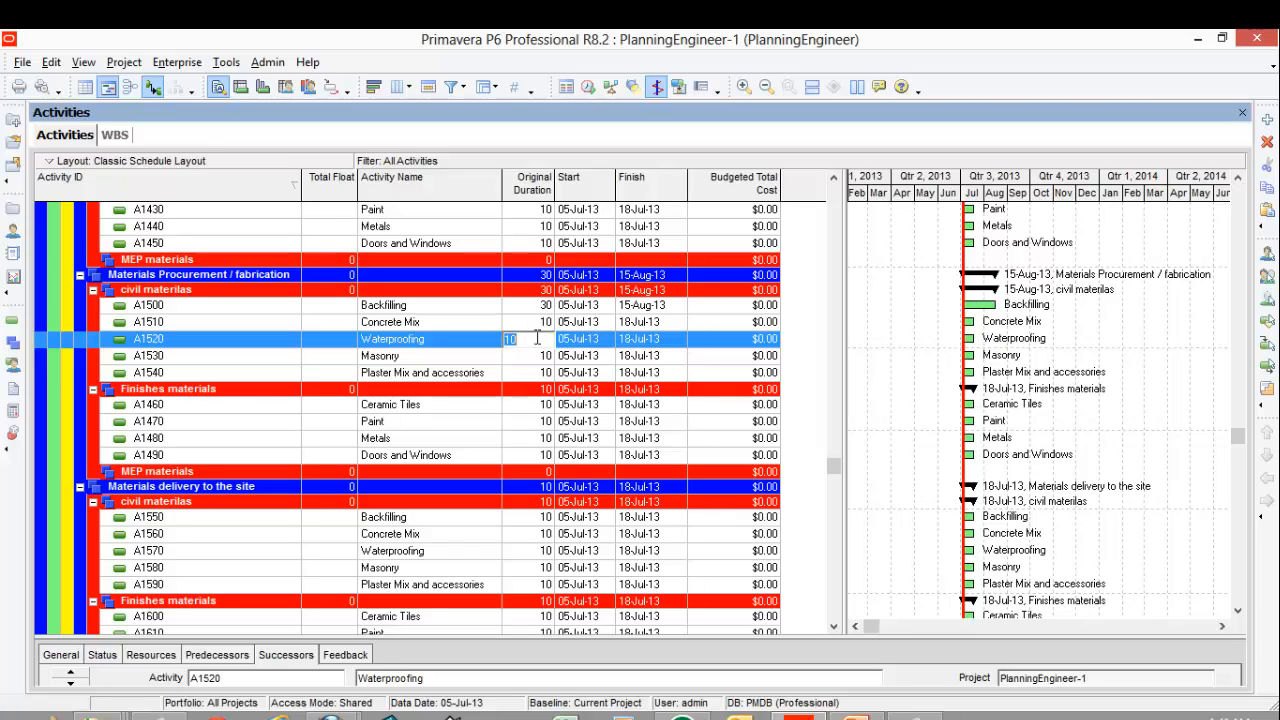
pyautogui.write('30')
pyautogui.press('Return')
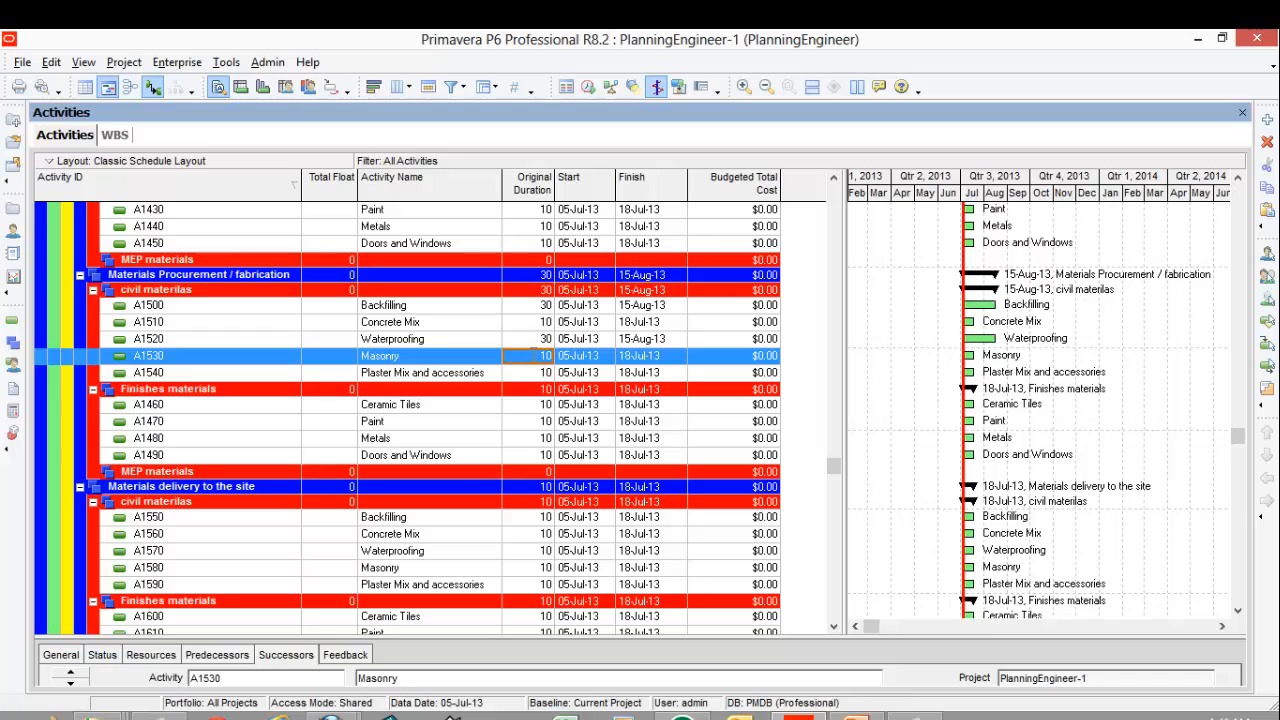
pyautogui.write('30')
pyautogui.press('Return')
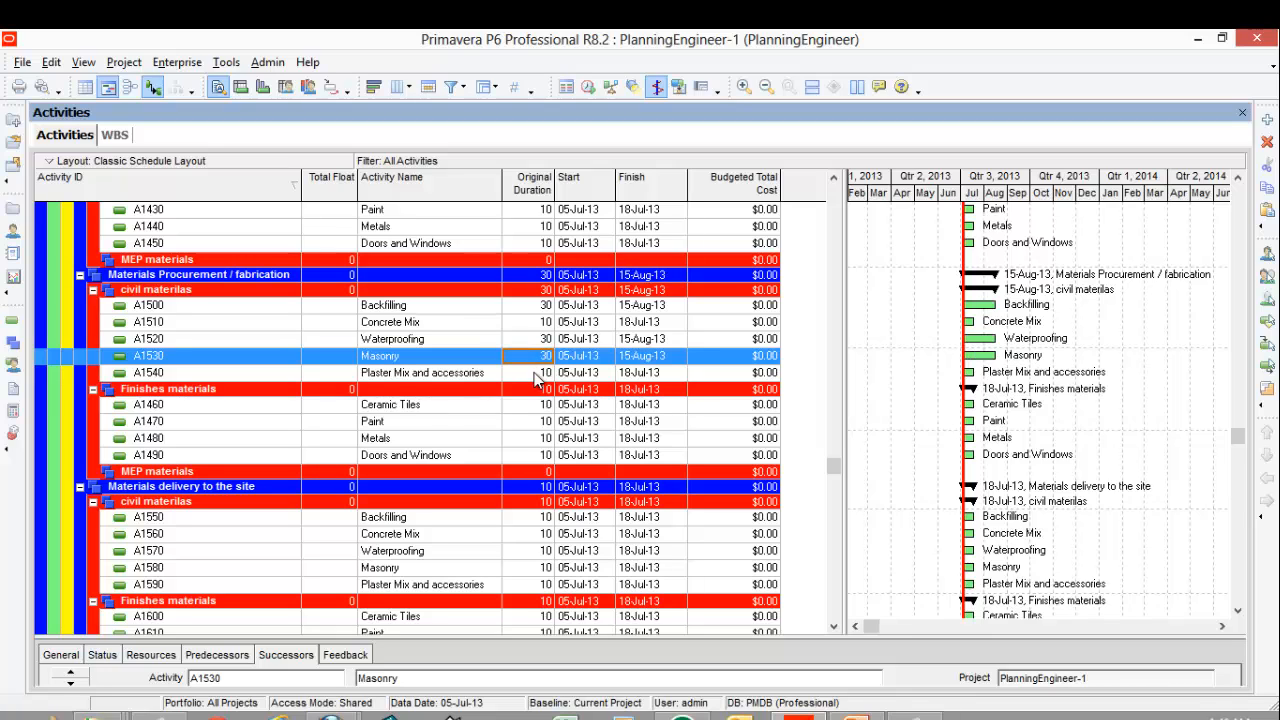
# Step: Set the original duration of Plaster Mix and accessories to 15 under Materials Procurement / fabrication
pyautogui.click(537, 377)
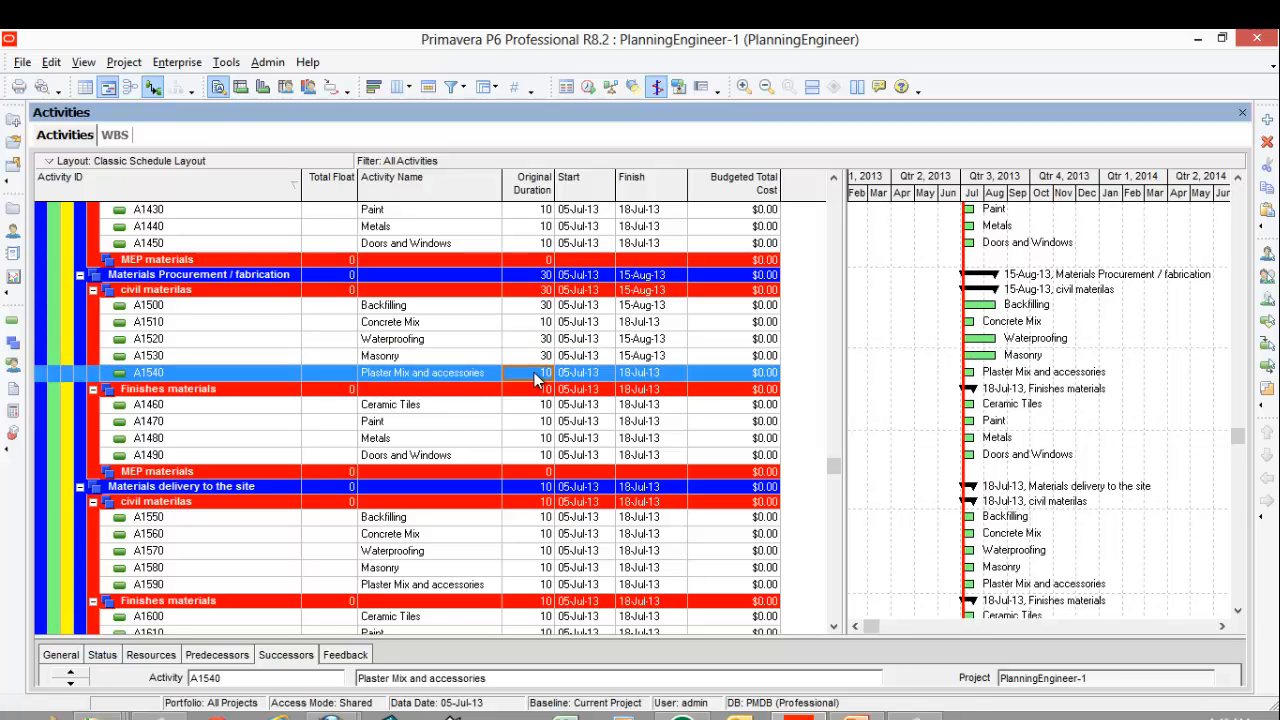
pyautogui.write('15')
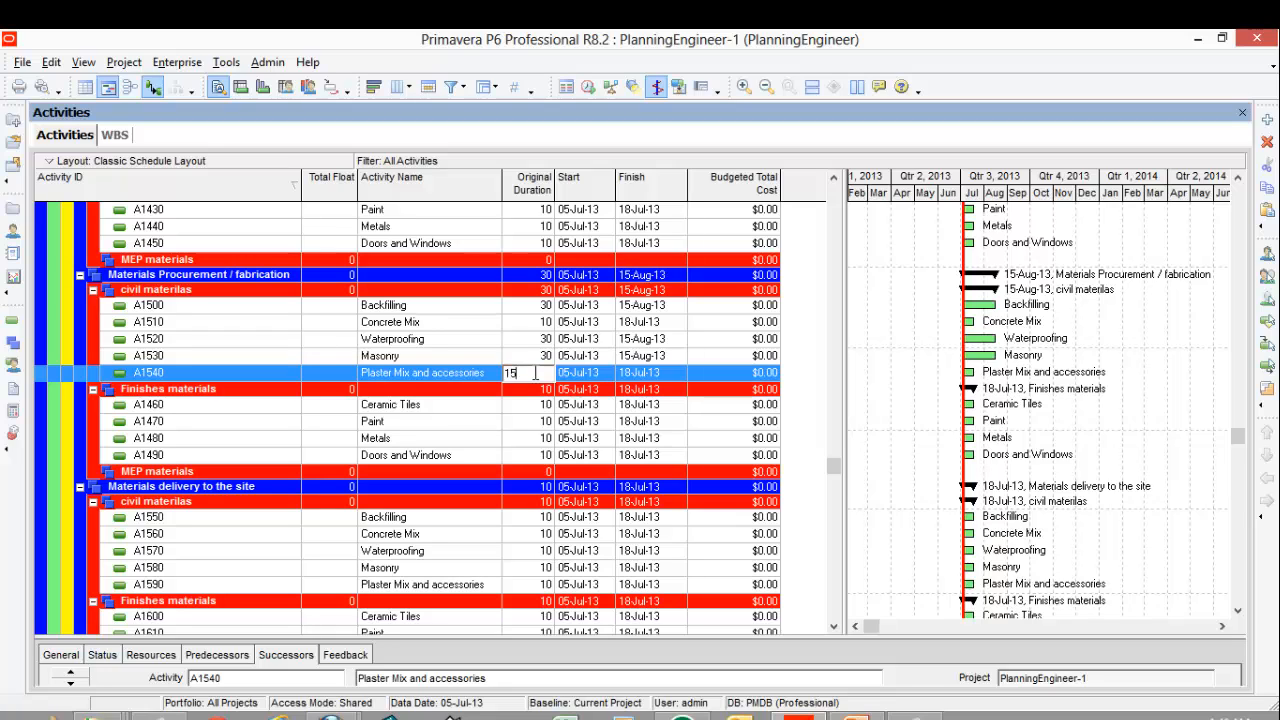
pyautogui.press('Return')
# Step: Set the original duration of Ceramic Tiles to 90 and of Paint to 30 in Finishes materials under Materials Procurement / fabrication
pyautogui.click(537, 407)
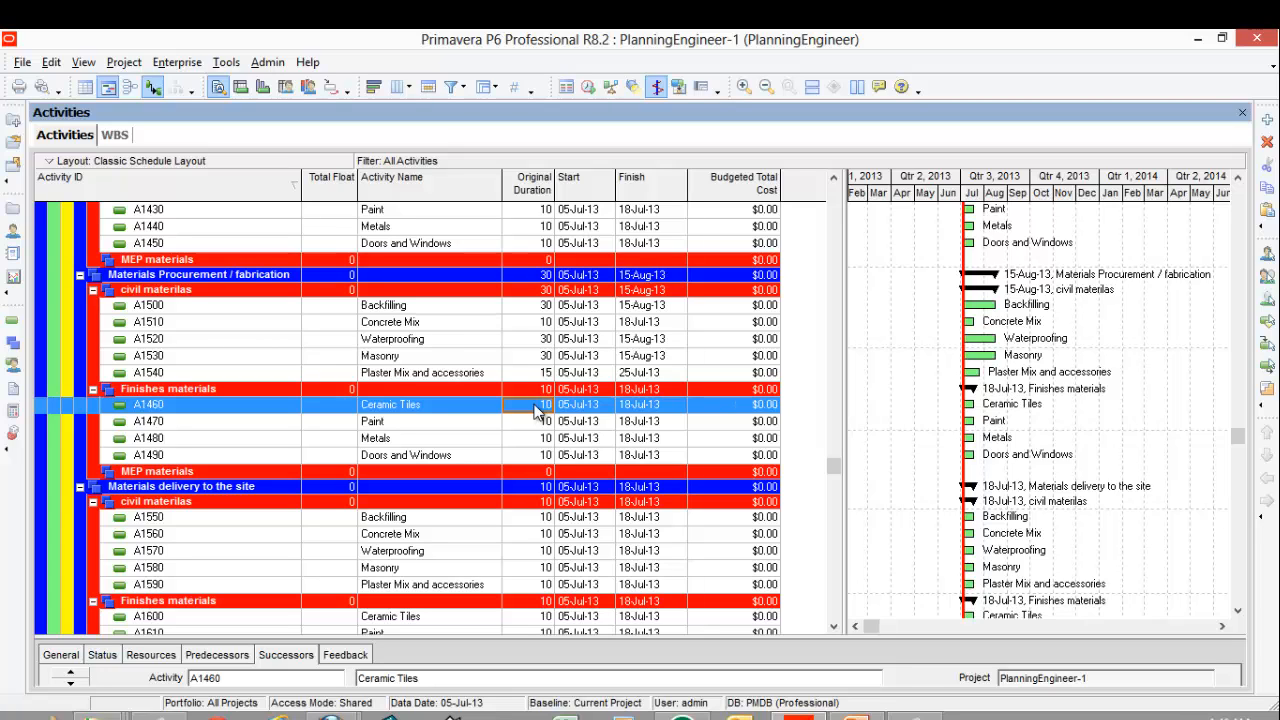
pyautogui.write('90')
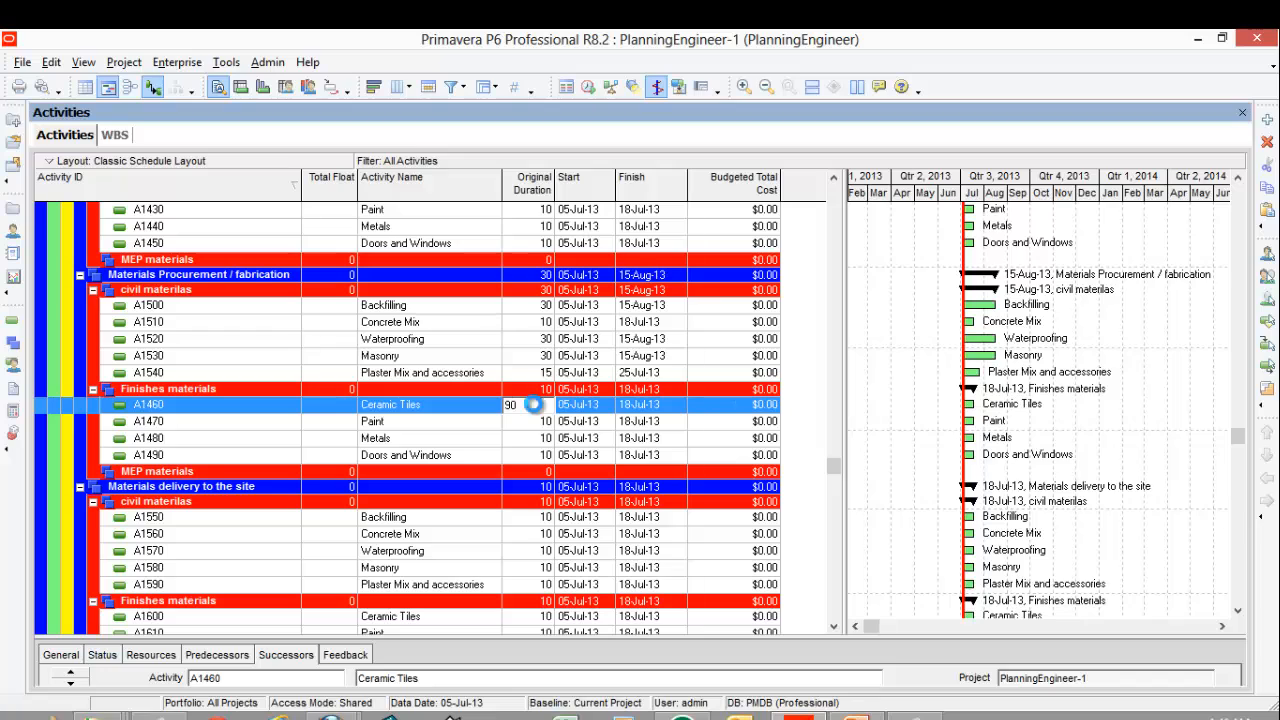
pyautogui.press('Return')
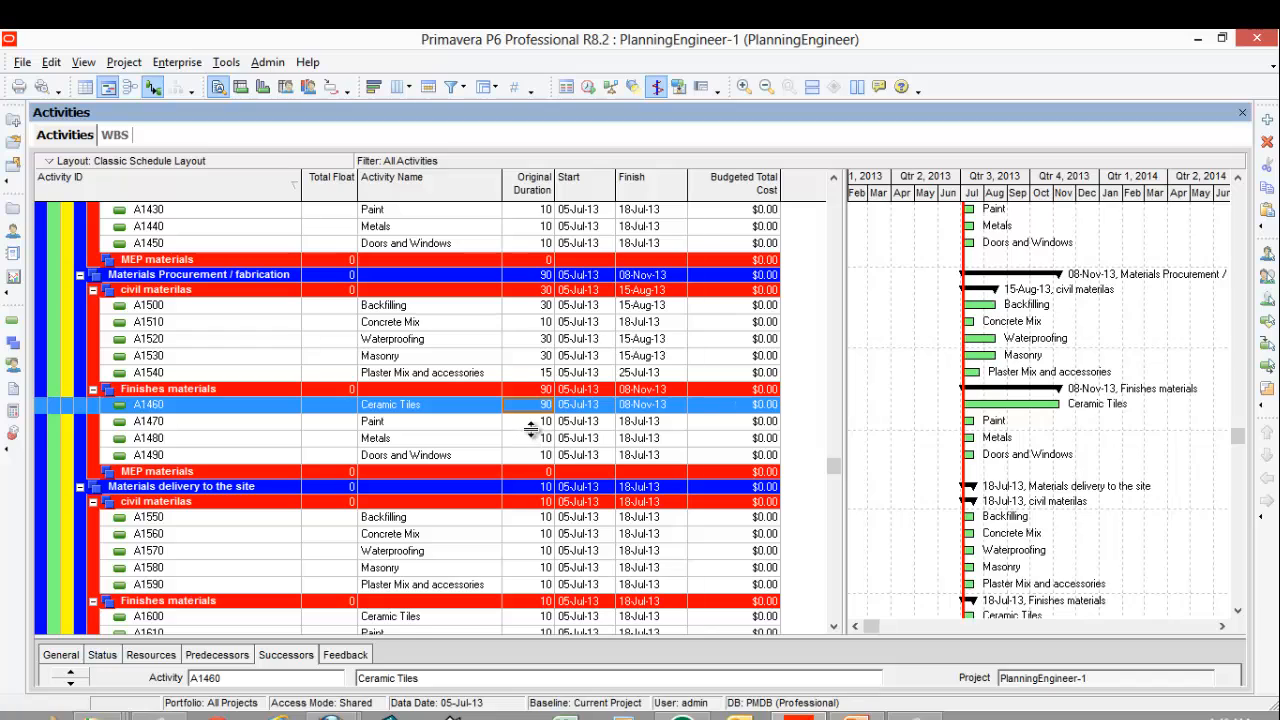
pyautogui.click(537, 424)
pyautogui.write('30')
pyautogui.press('Return')
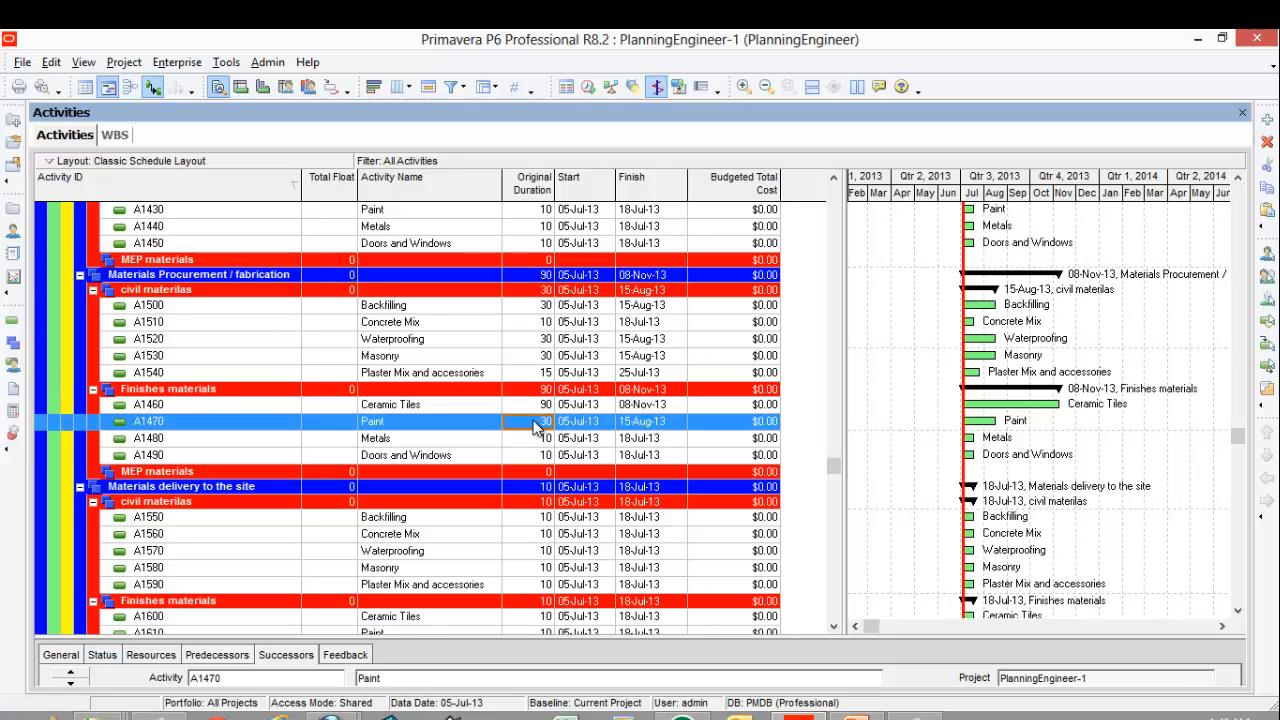
# Step: Set the original duration of Metals to 75 in Finishes materials under Materials Procurement / fabrication
pyautogui.press('Down')
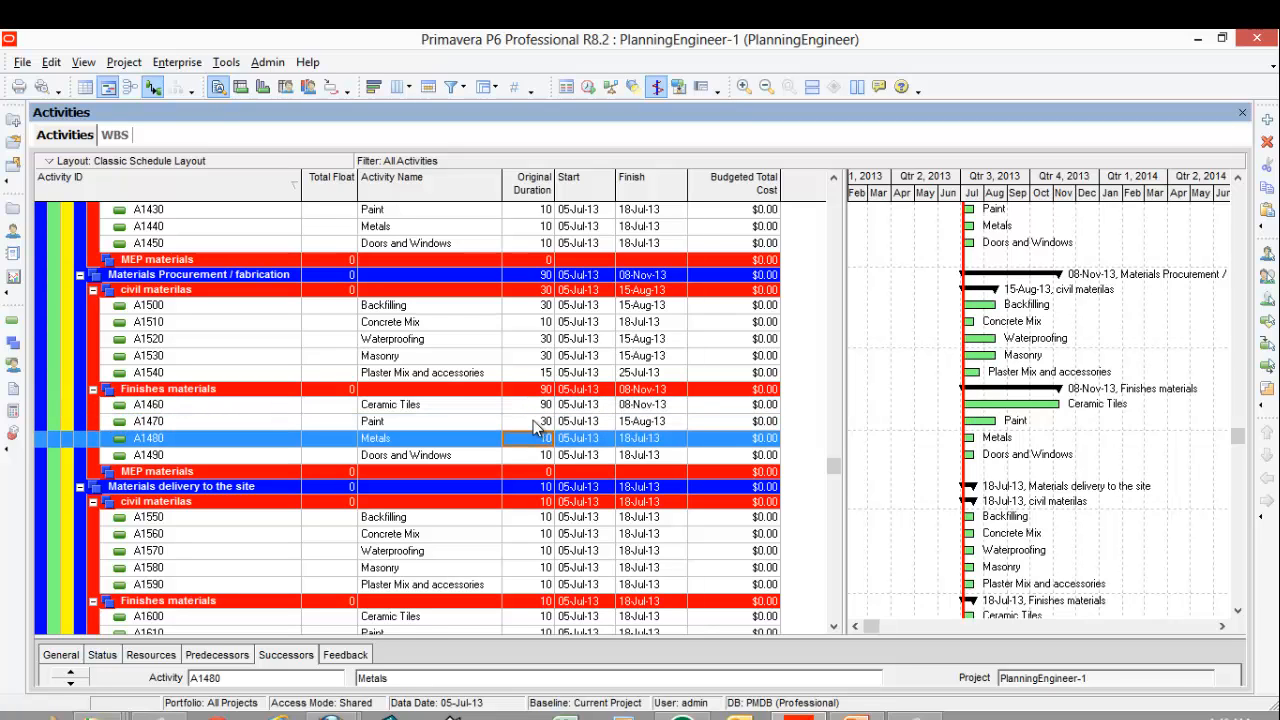
pyautogui.write('75')
pyautogui.press('Return')
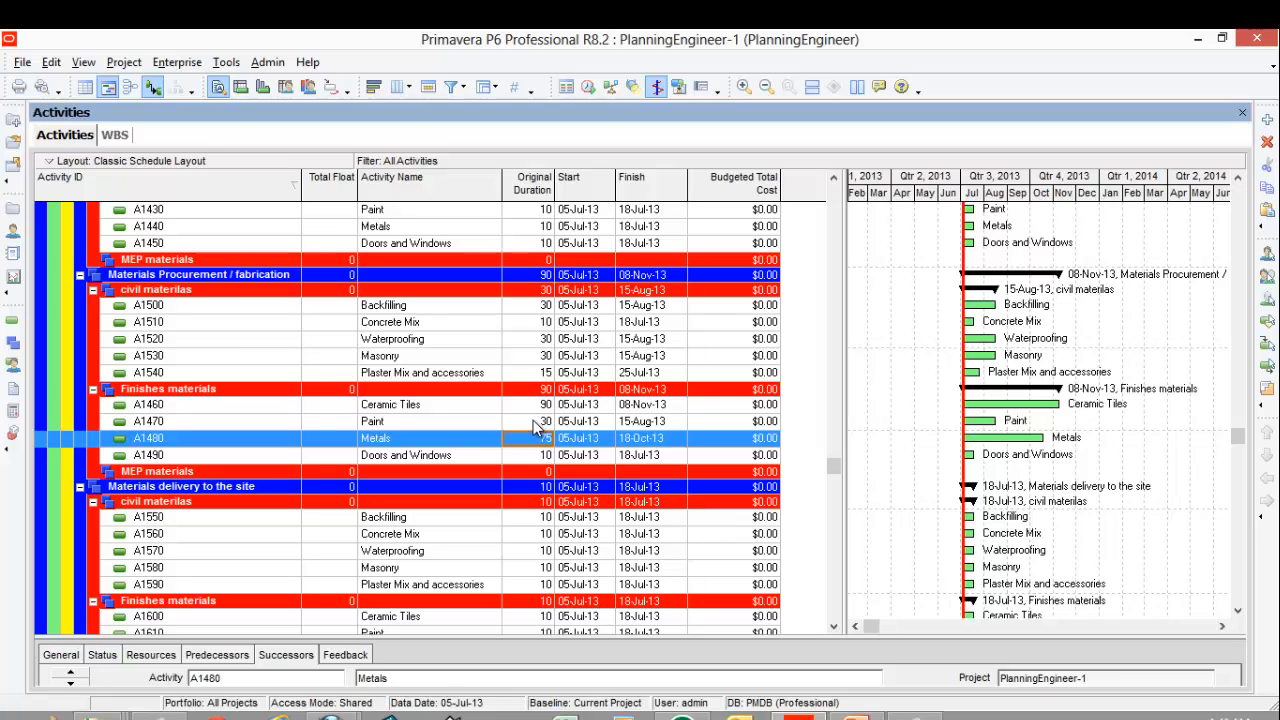
# Step: Set the original duration of Doors and Windows to 90 in Finishes materials under Materials Procurement / fabrication
pyautogui.press('Down')
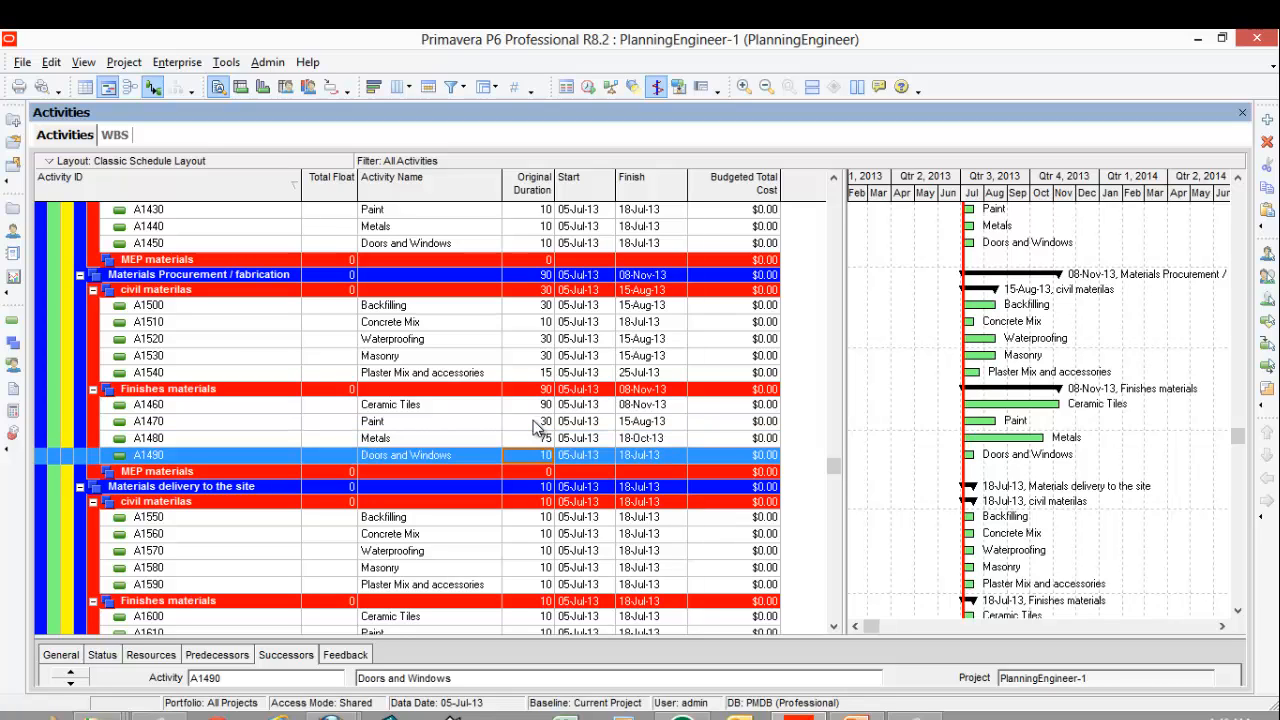
pyautogui.write('90')
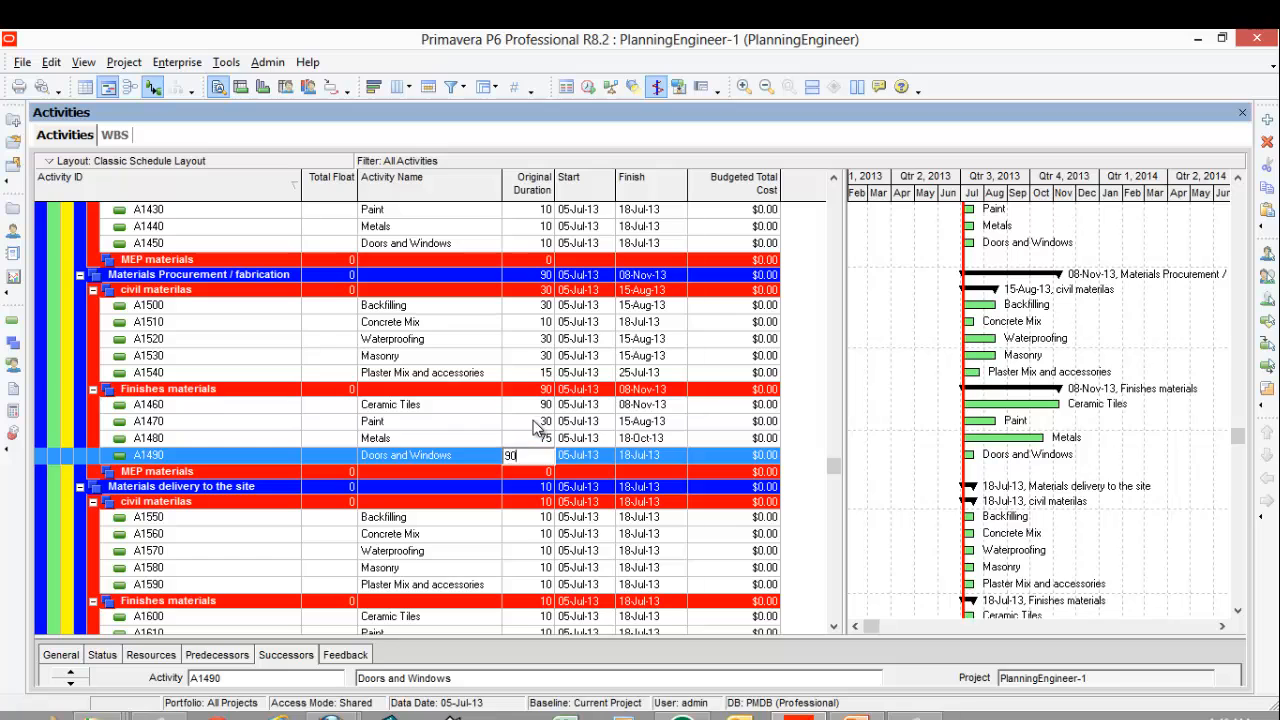
pyautogui.press('Return')
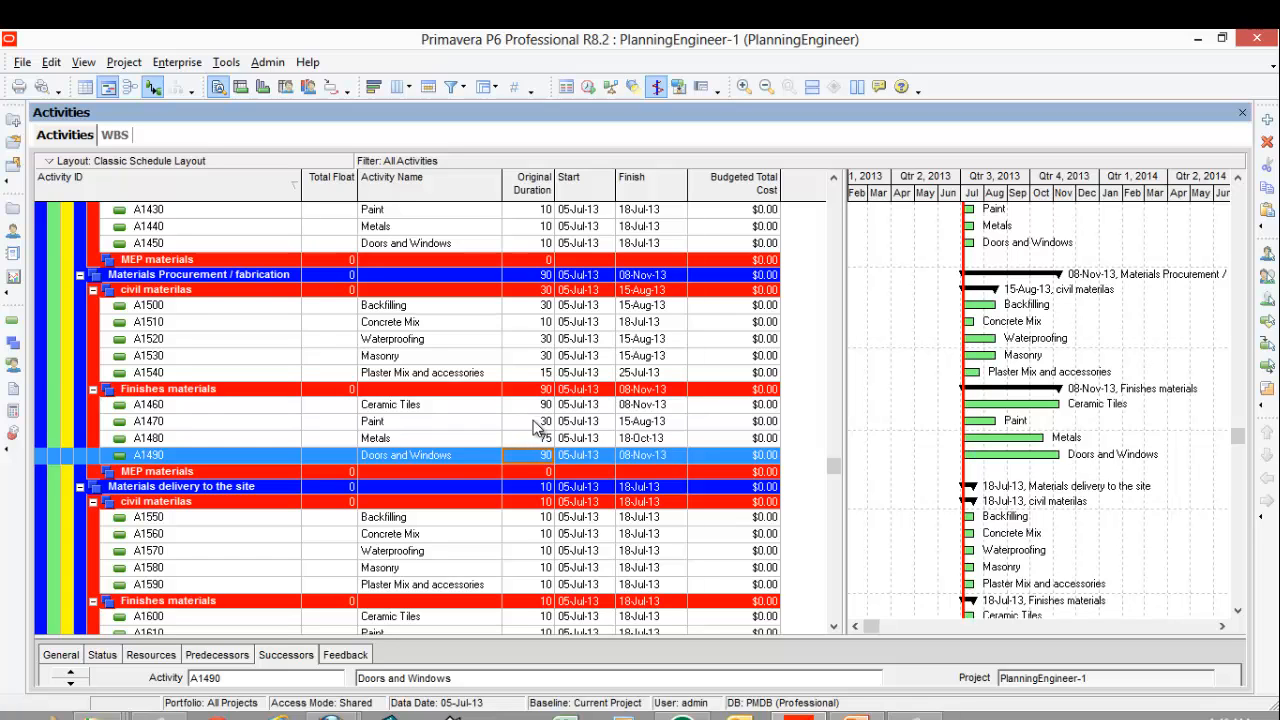
# Step: Set the original durations of Backfilling, Concrete Mix and Waterproofing to 5 in civil materilas under Materials delivery to the site
pyautogui.scroll(-3, 537, 427)
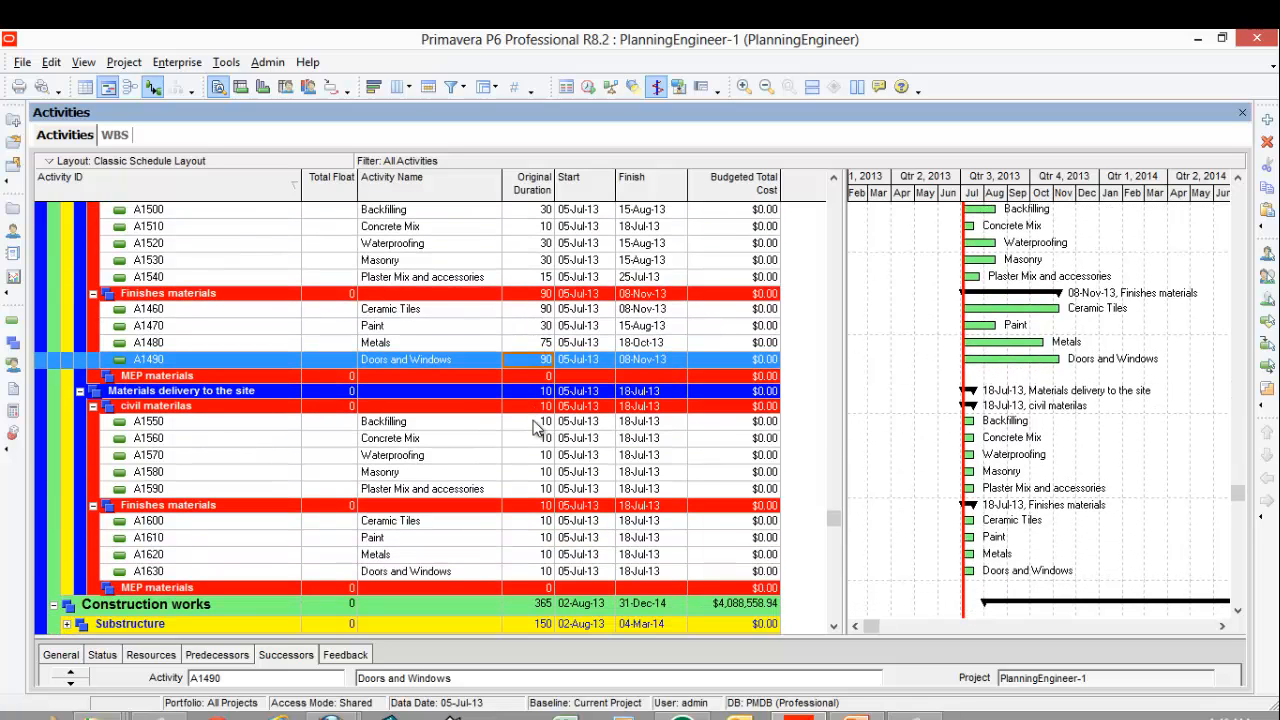
pyautogui.click(548, 425)
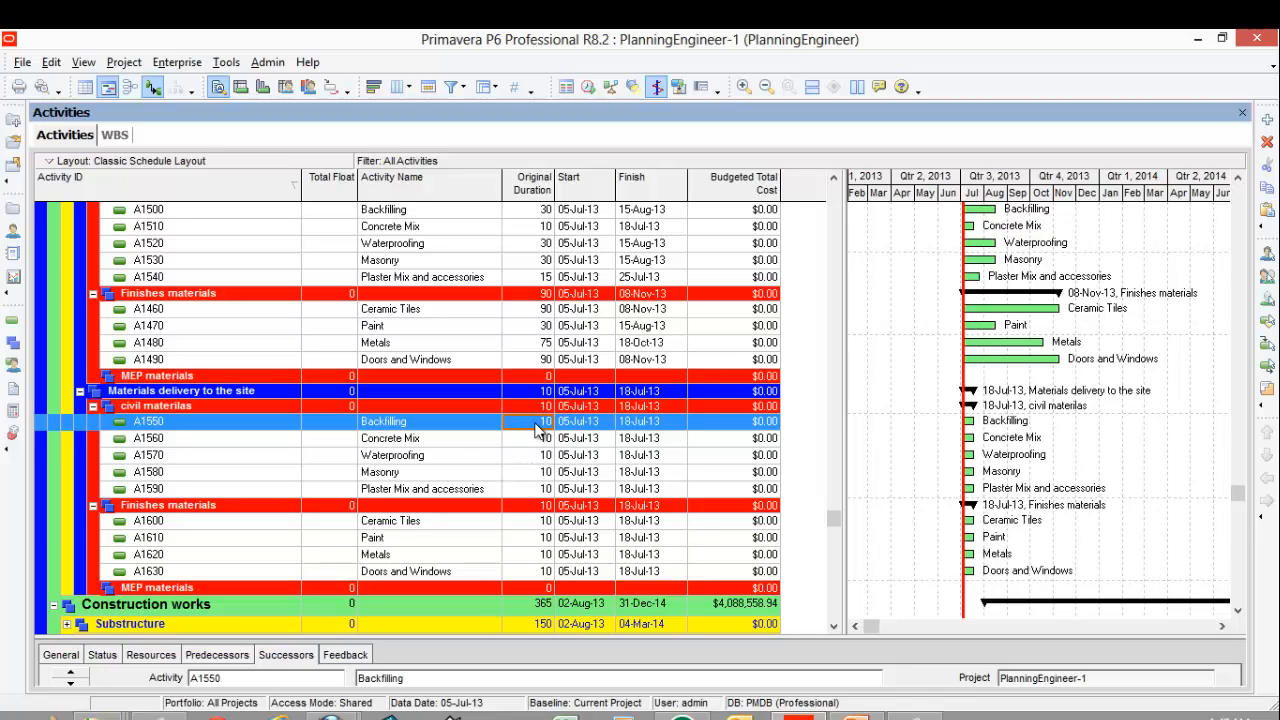
pyautogui.scroll(1, 537, 428)
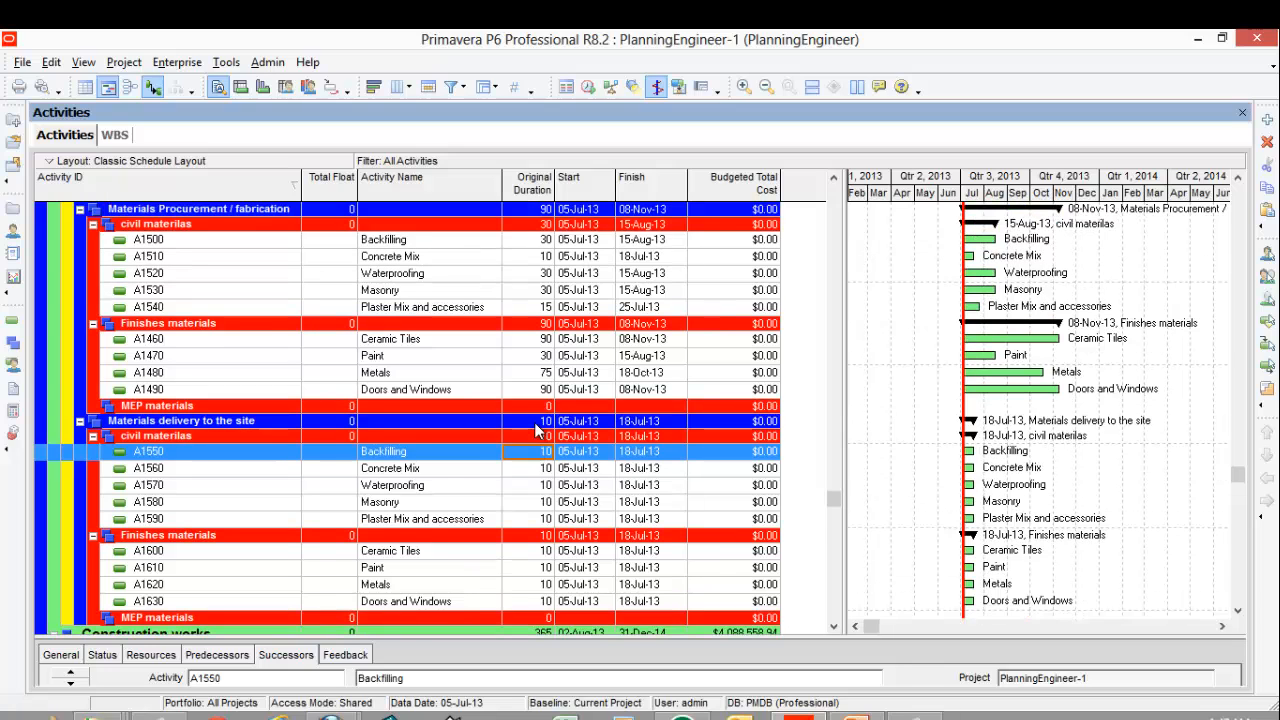
pyautogui.click(529, 453)
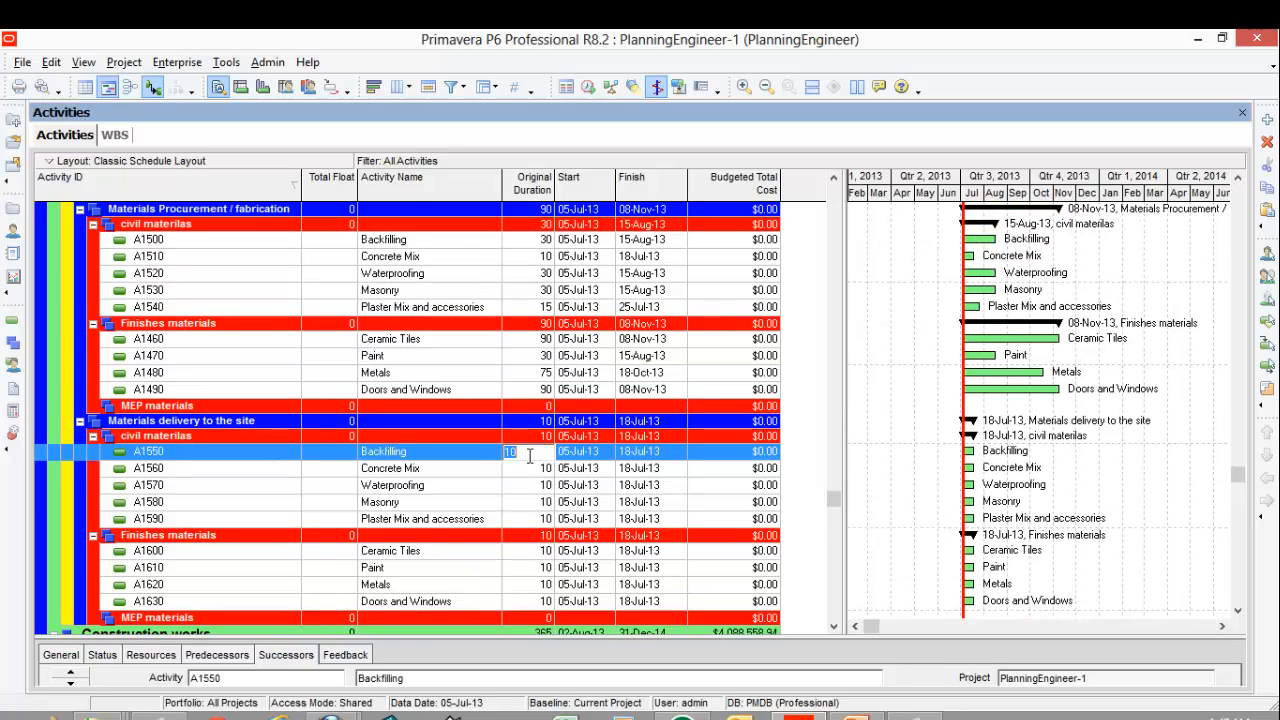
pyautogui.write('5')
pyautogui.press('Return')
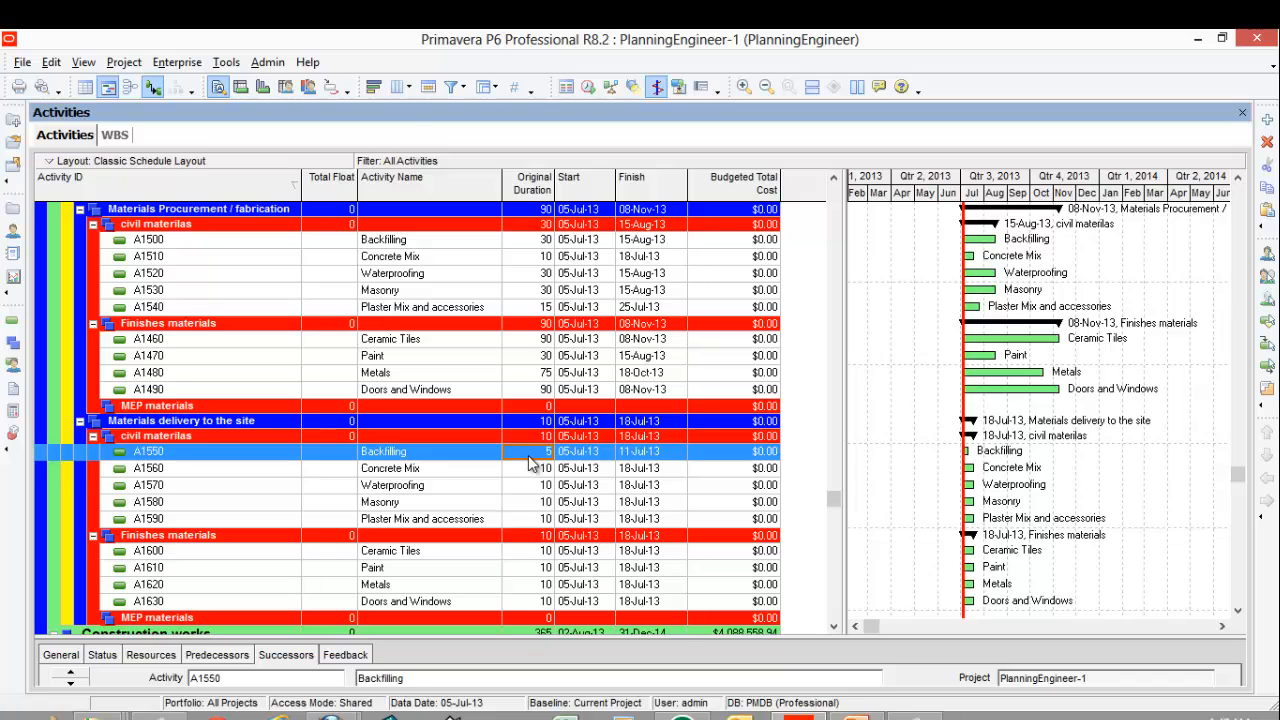
pyautogui.write('5')
pyautogui.press('Return')
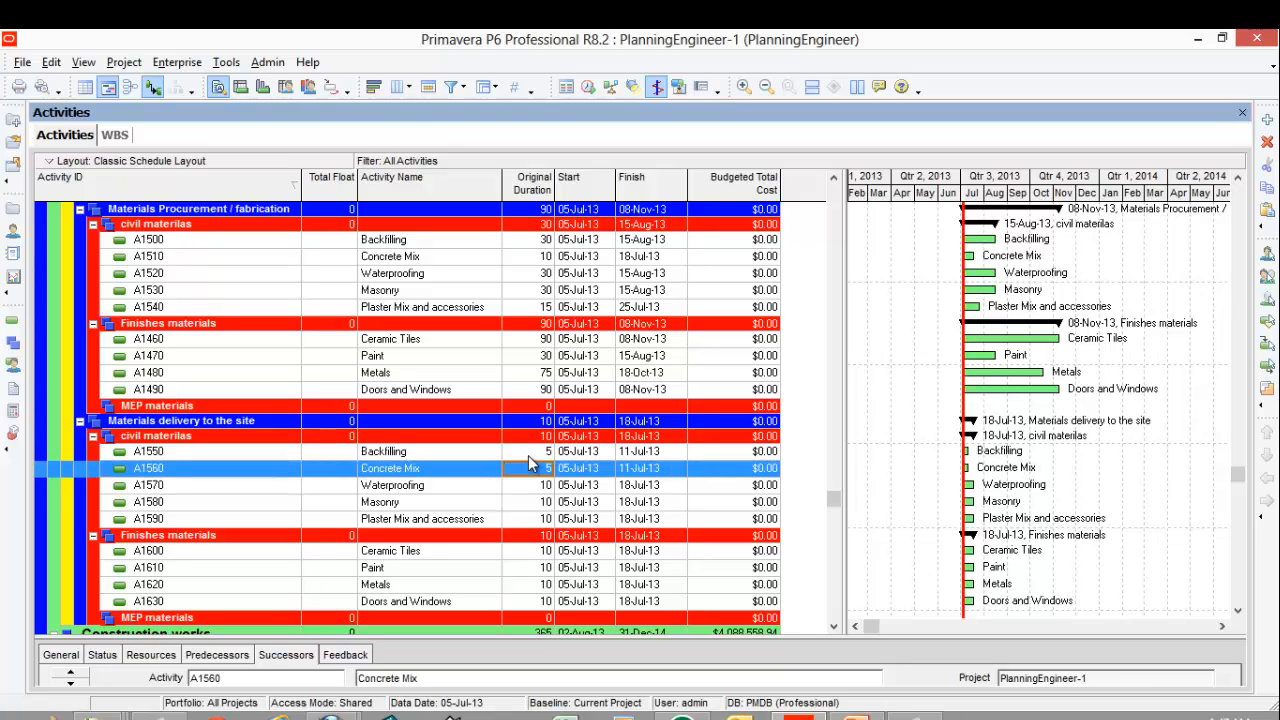
pyautogui.write('5')
pyautogui.press('Return')
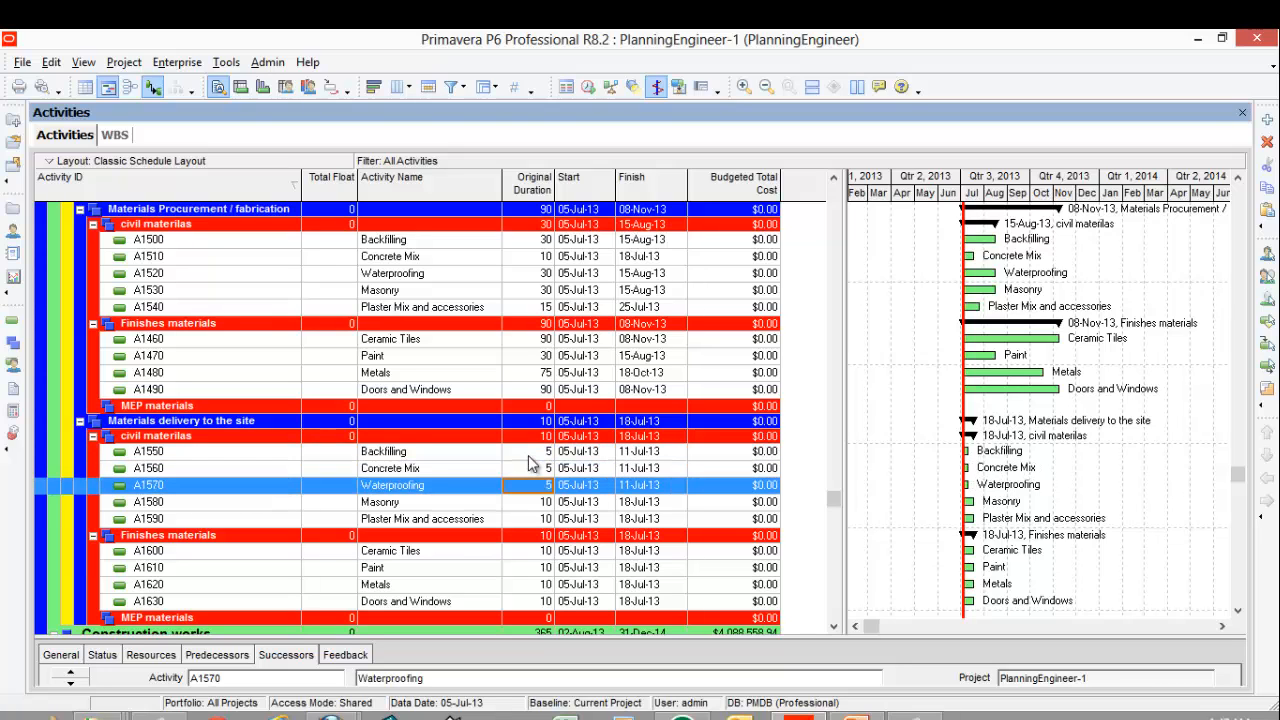
# Step: Set the original durations of Masony and Plaster Mix and accessories to 5 under Materials delivery to the site
pyautogui.press('Return')
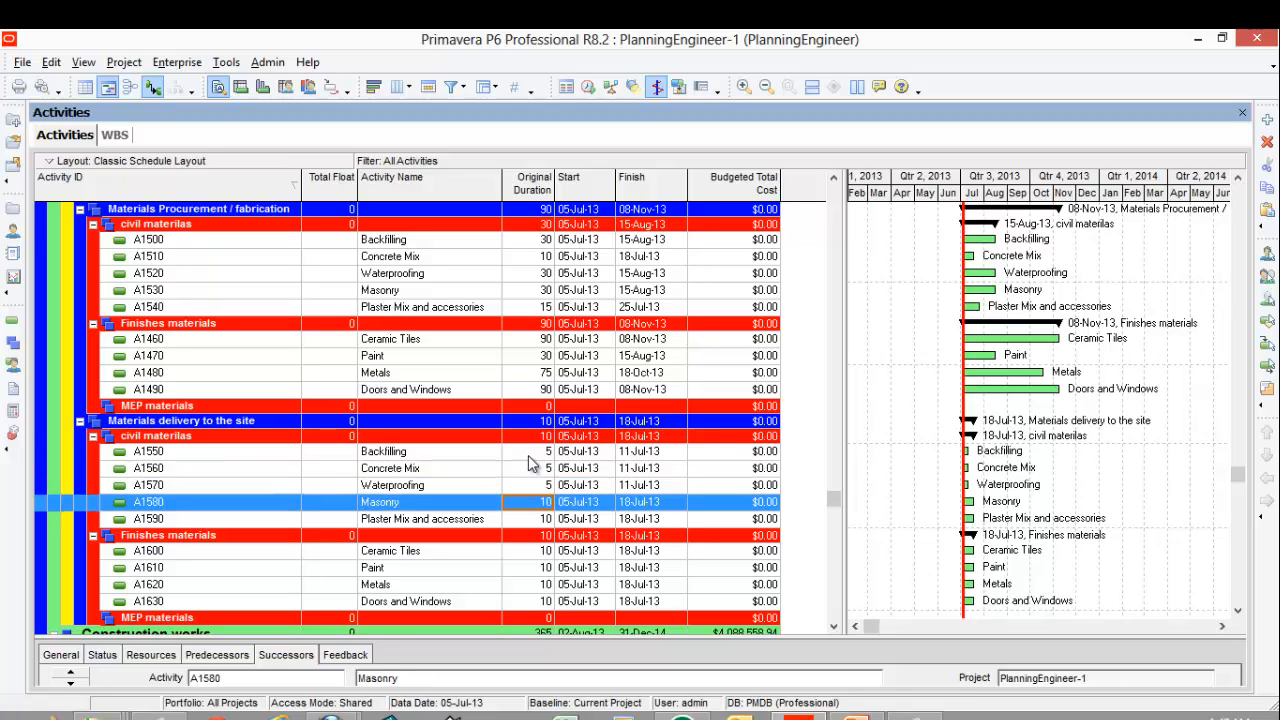
pyautogui.write('5')
pyautogui.press('Return')
pyautogui.press('Return')
pyautogui.write('5')
pyautogui.press('Return')
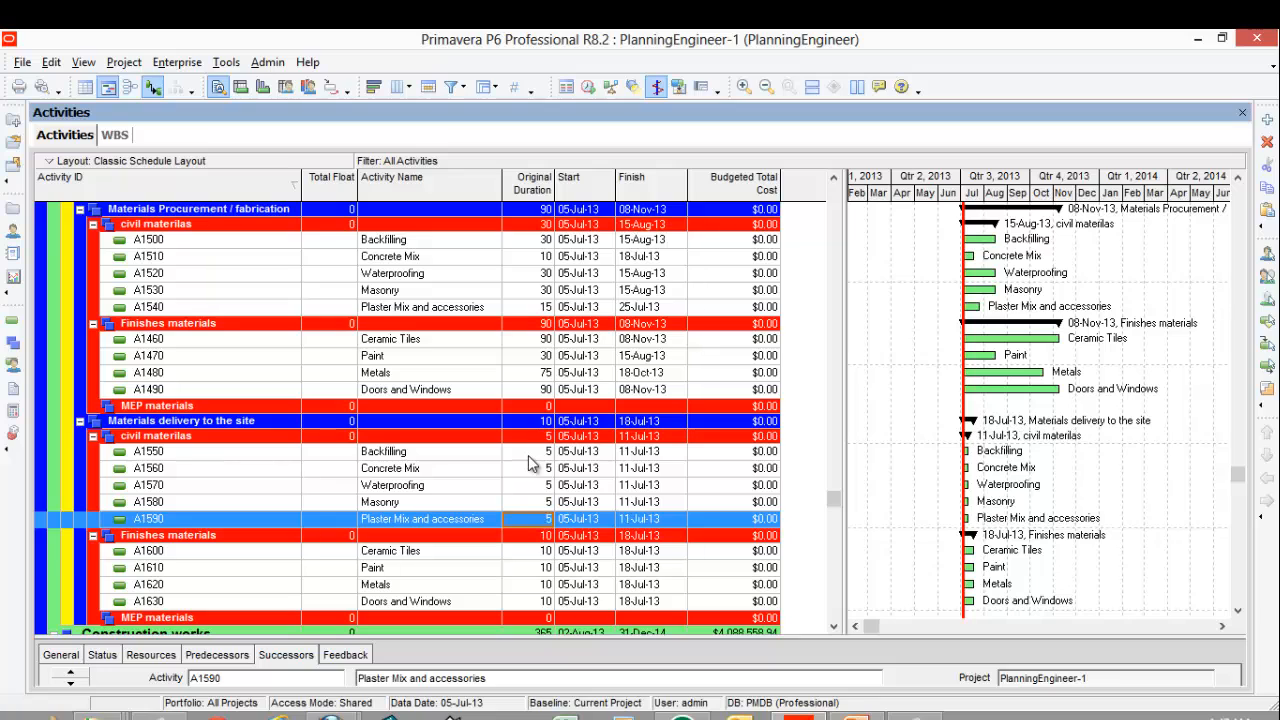
# Step: Set the original duration of Ceramic Tiles to 30 and of Paint to 15 in Finishes materials under Materials delivery to the site
pyautogui.press('Return')
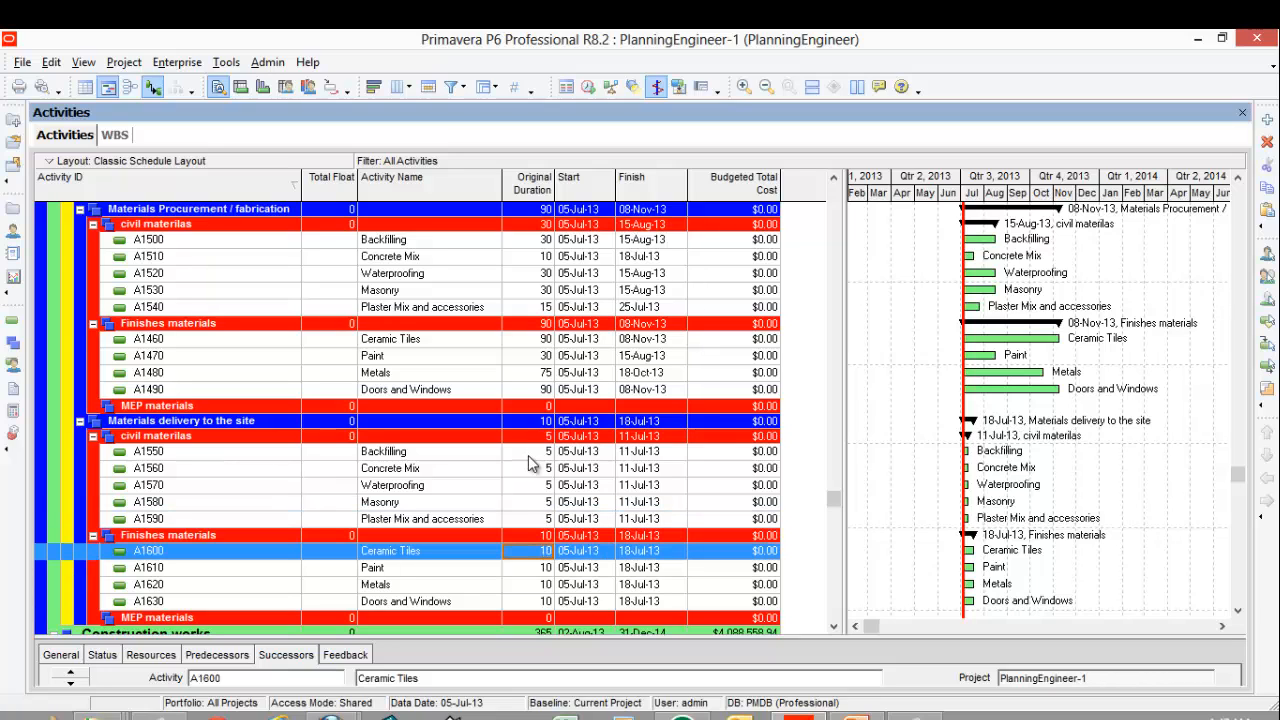
pyautogui.write('30')
pyautogui.press('Return')
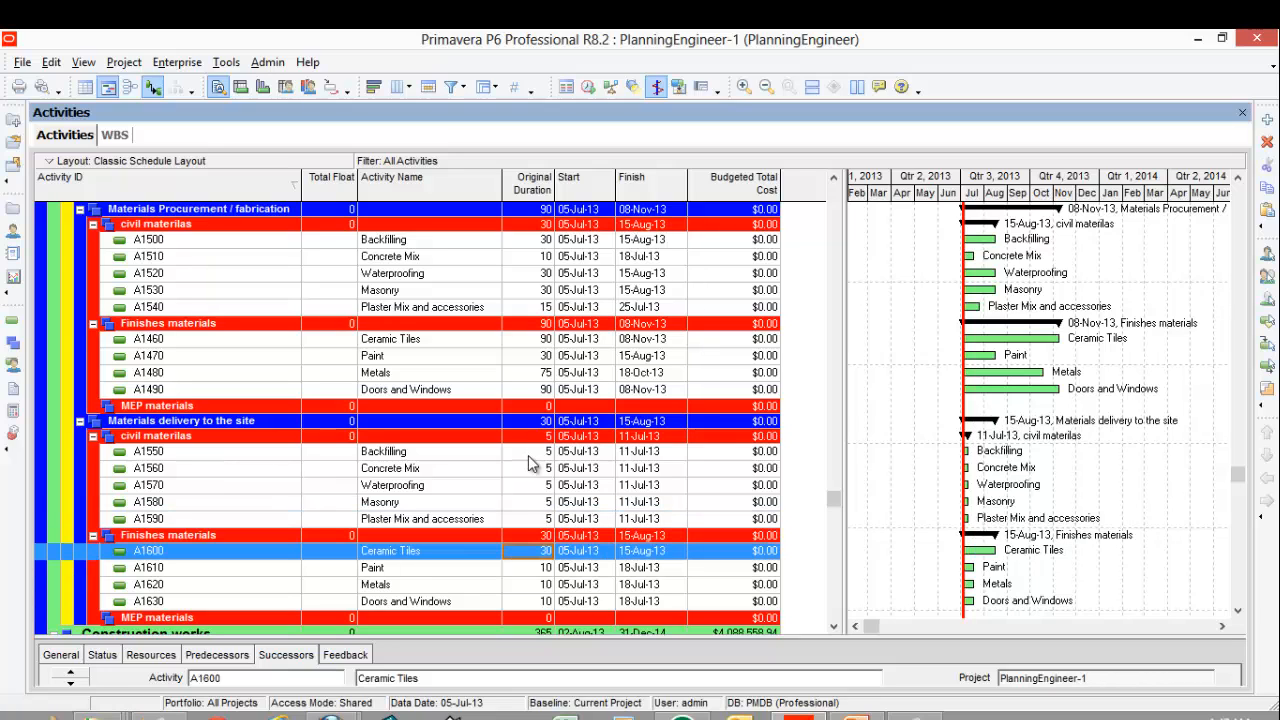
pyautogui.press('Return')
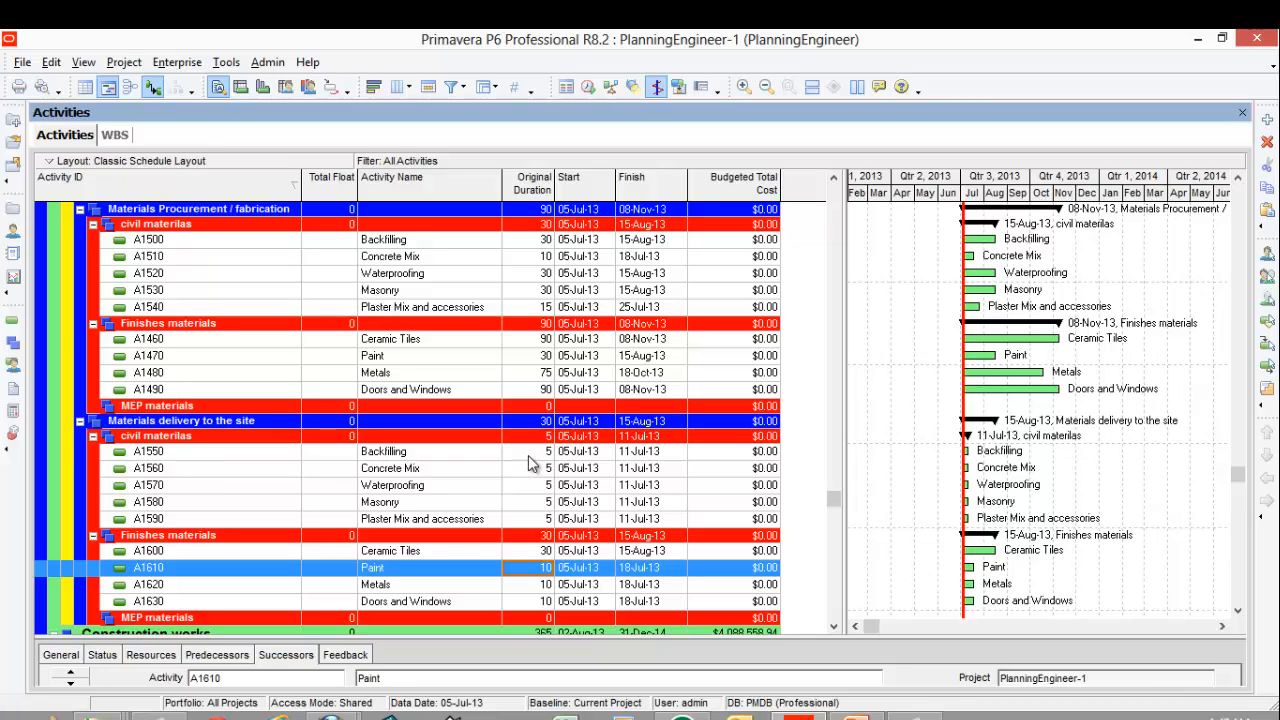
pyautogui.write('15')
pyautogui.press('Return')
# Step: Set the original duration of Metals to 15 and of Doors and Windows to 30 in Finishes materials under Materials delivery to the site
pyautogui.press('Return')
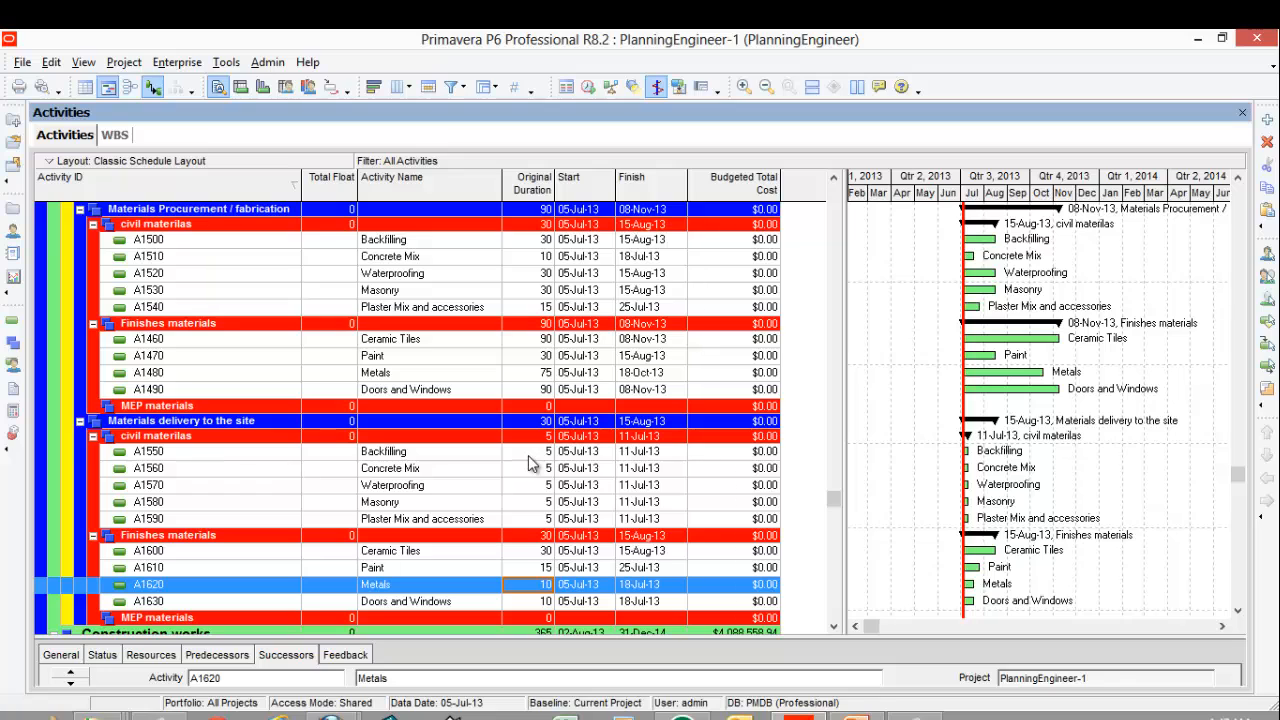
pyautogui.write('15')
pyautogui.press('Return')
pyautogui.press('Return')
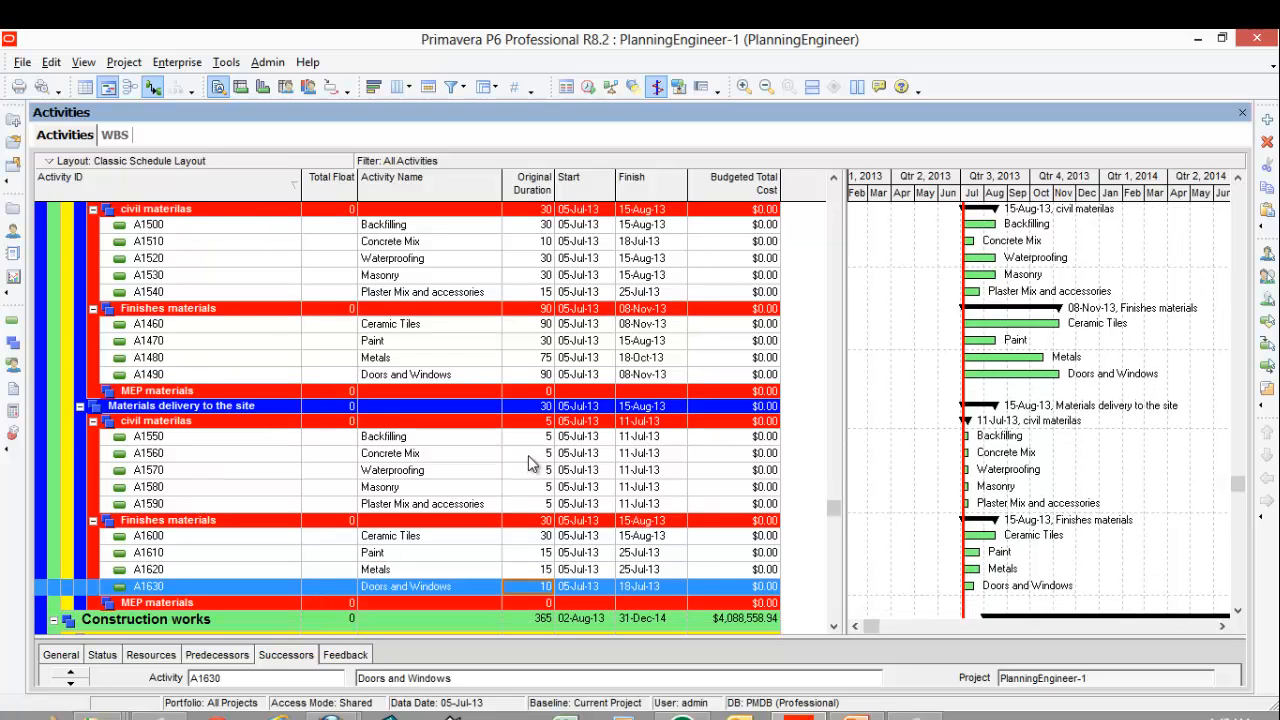
pyautogui.write('30')
pyautogui.press('Return')
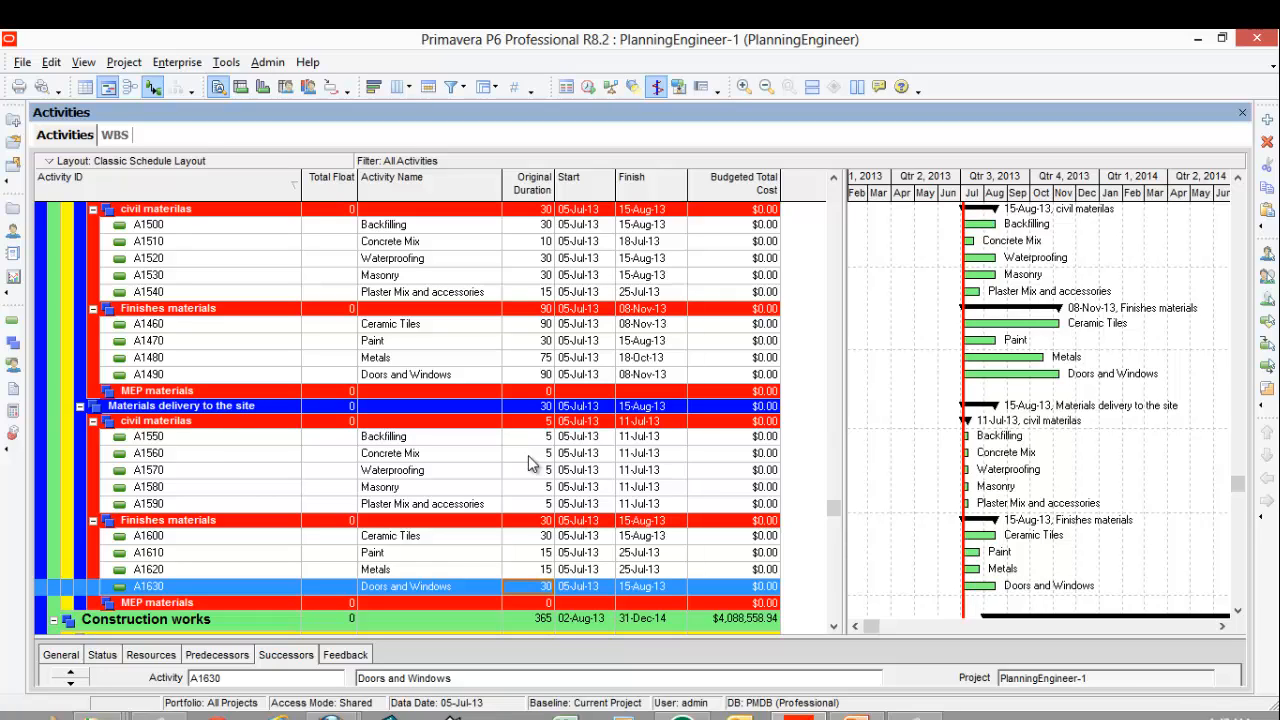